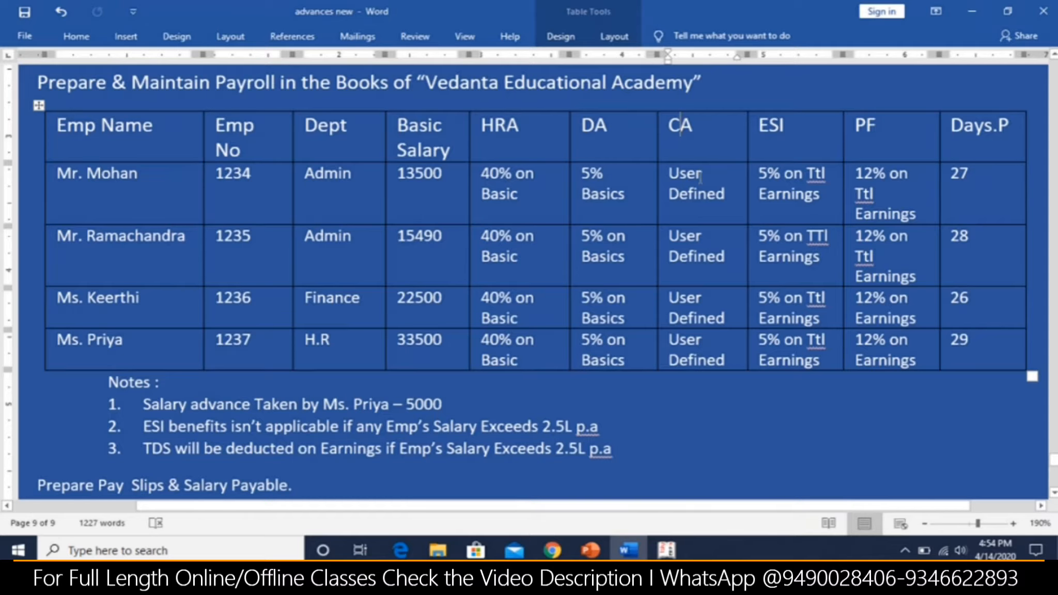
Review the salary advance, TDS and salary payable notes below the payroll table, then view the payroll process slide in PowerPoint
scroll(402, 296, down, 1)
scroll(402, 296, down, 1)
drag(142, 340, 235, 346)
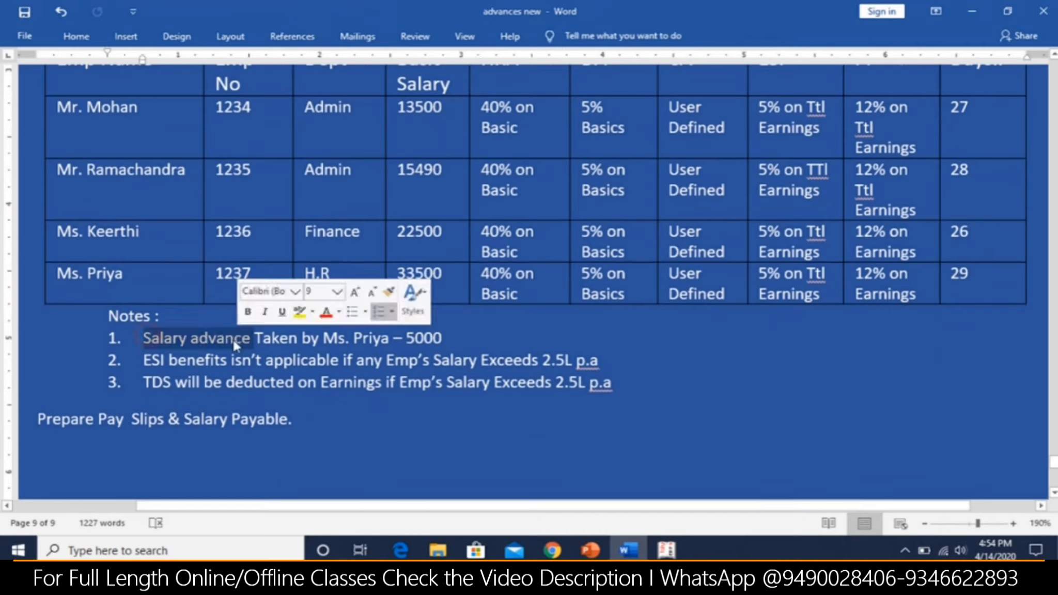
drag(175, 390, 154, 389)
drag(193, 422, 338, 437)
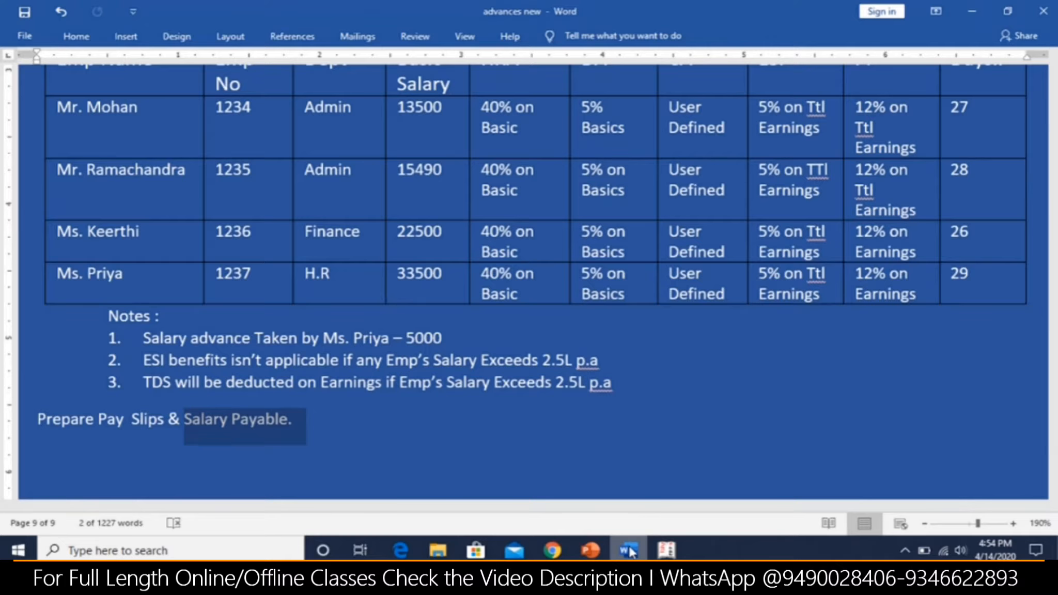
click(603, 556)
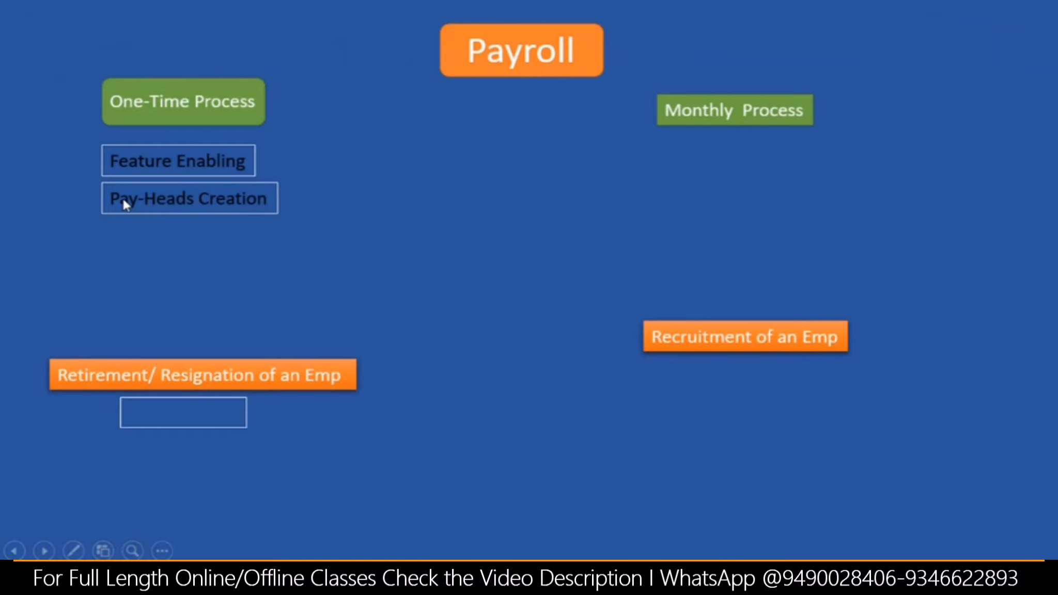
Switch to Tally.ERP 9 and open the creation form for a new pay head in the payroll masters
key(alt+Tab)
key(alt+Tab)
key(alt+Tab)
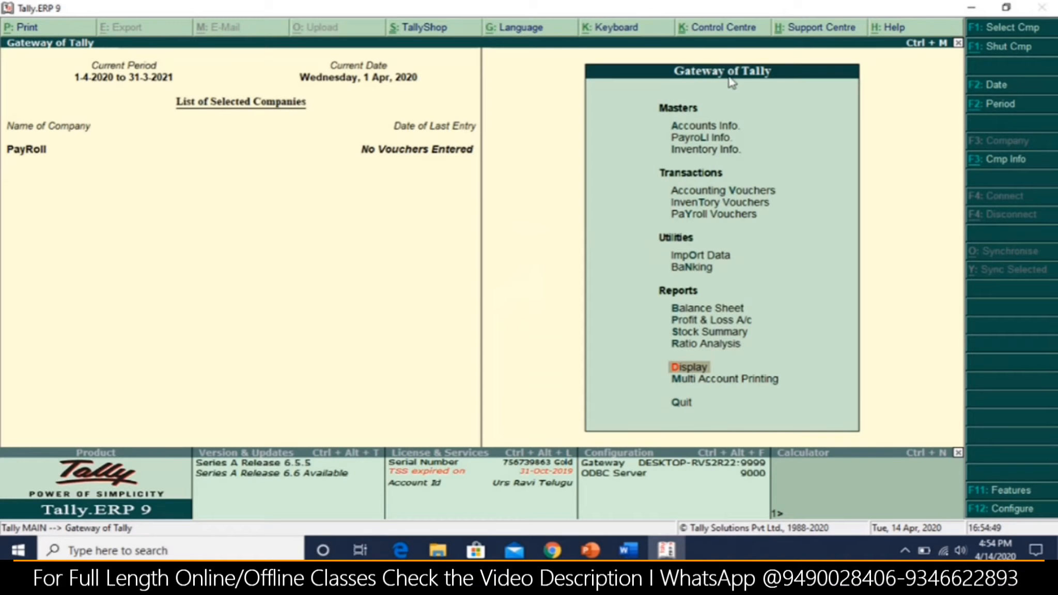
click(722, 141)
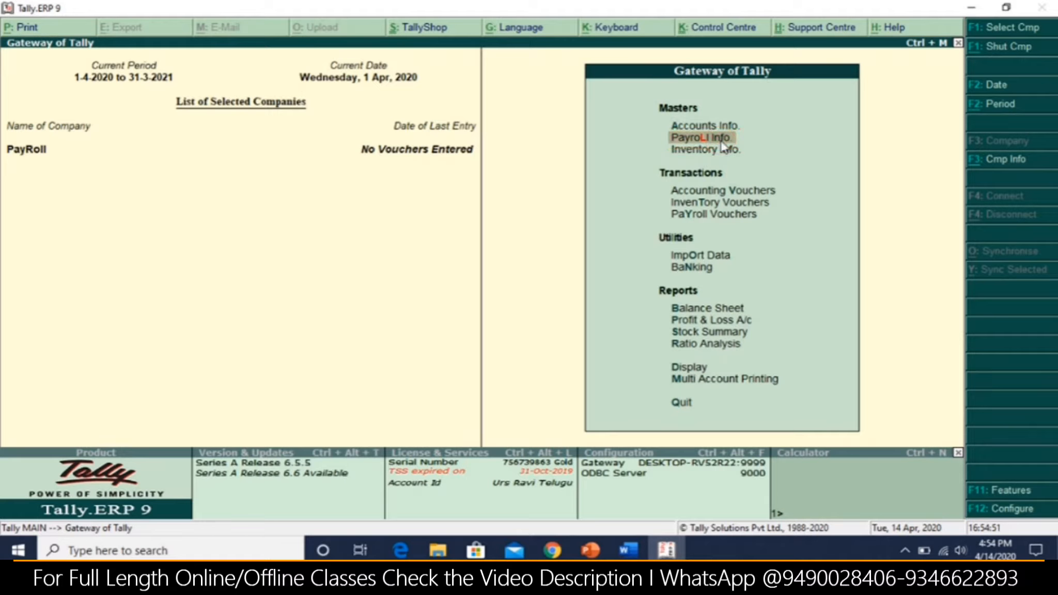
key(Return)
key(Down)
key(Down)
key(Down)
key(Down)
key(Down)
key(Up)
key(Return)
key(Return)
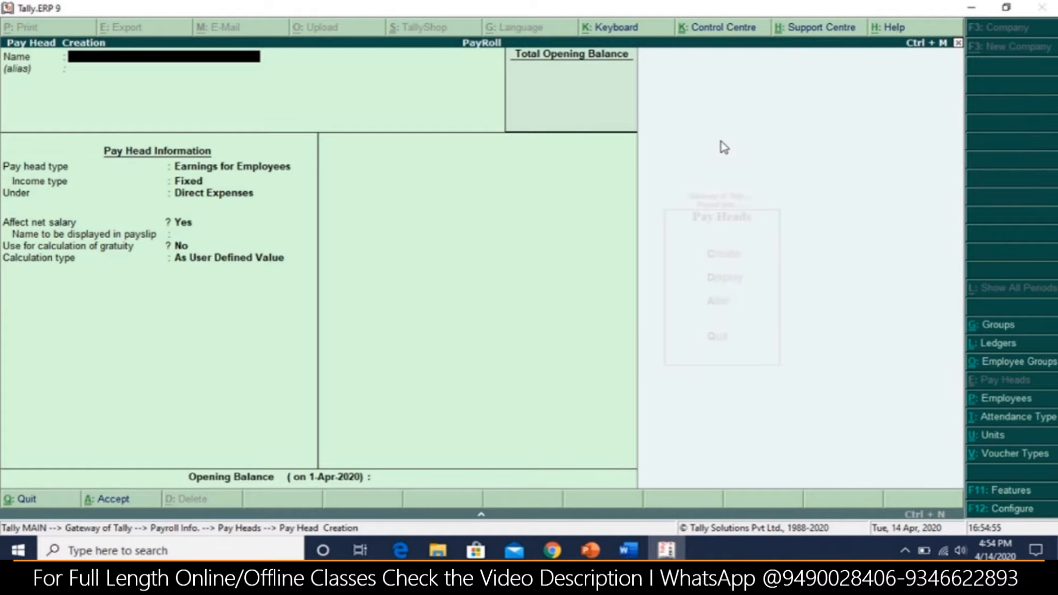
Check the salary component columns of the payroll table in Word and return to the pay head form in Tally.ERP 9
key(alt+Tab)
key(alt+Tab)
key(alt+Tab)
key(alt+Tab)
key(alt+Tab)
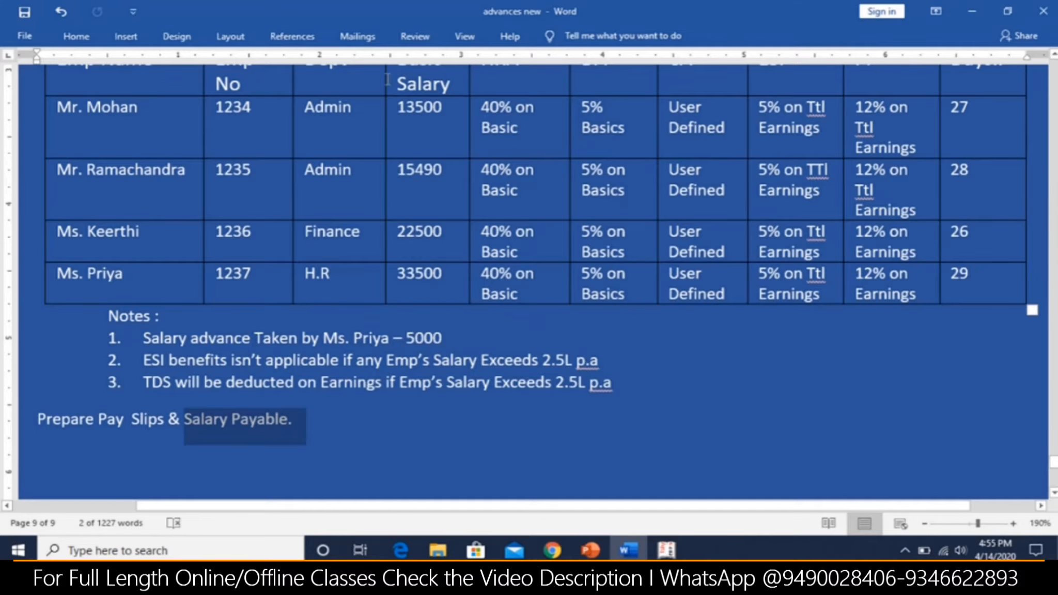
scroll(444, 171, up, 2)
key(alt+Tab)
key(alt+Tab)
key(alt+Tab)
key(alt+Tab)
key(alt+Tab)
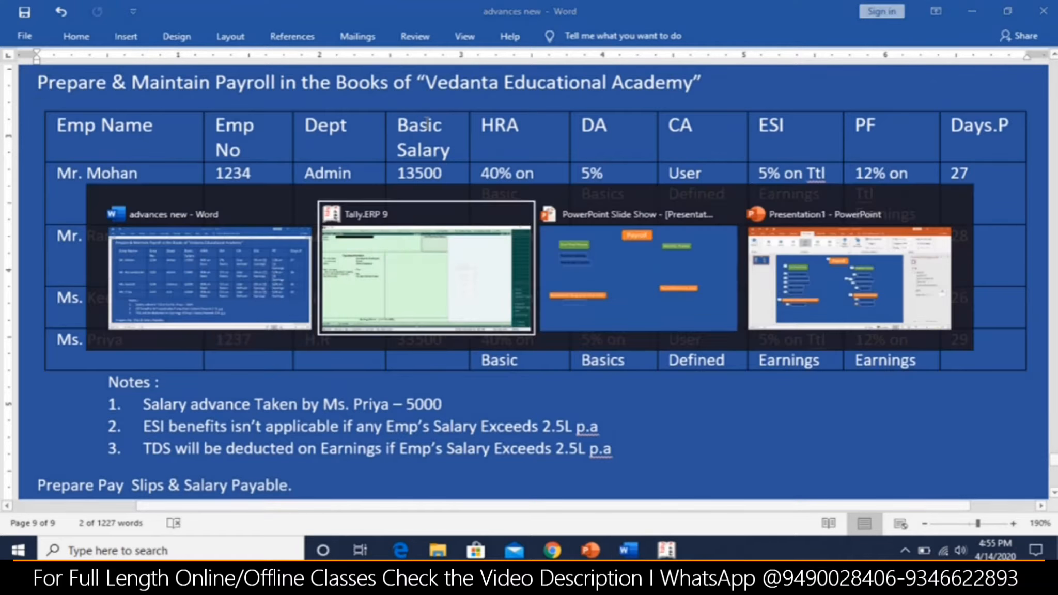
Name the pay head Basic Salary, with pay head type Earnings for Employees and income type Fixed
text(Basicv)
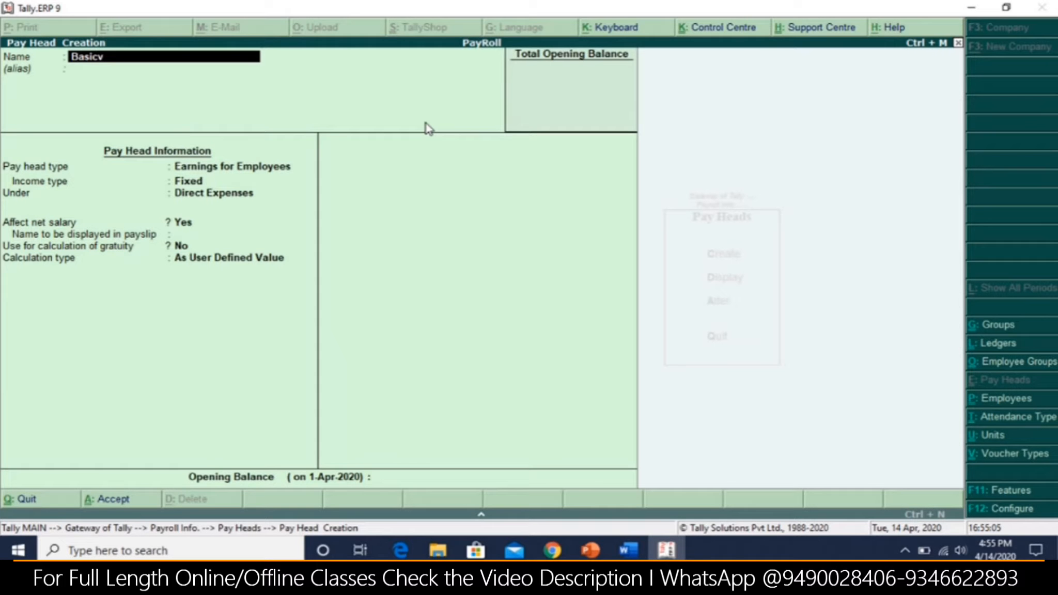
key(BackSpace)
text(Salary)
key(Return)
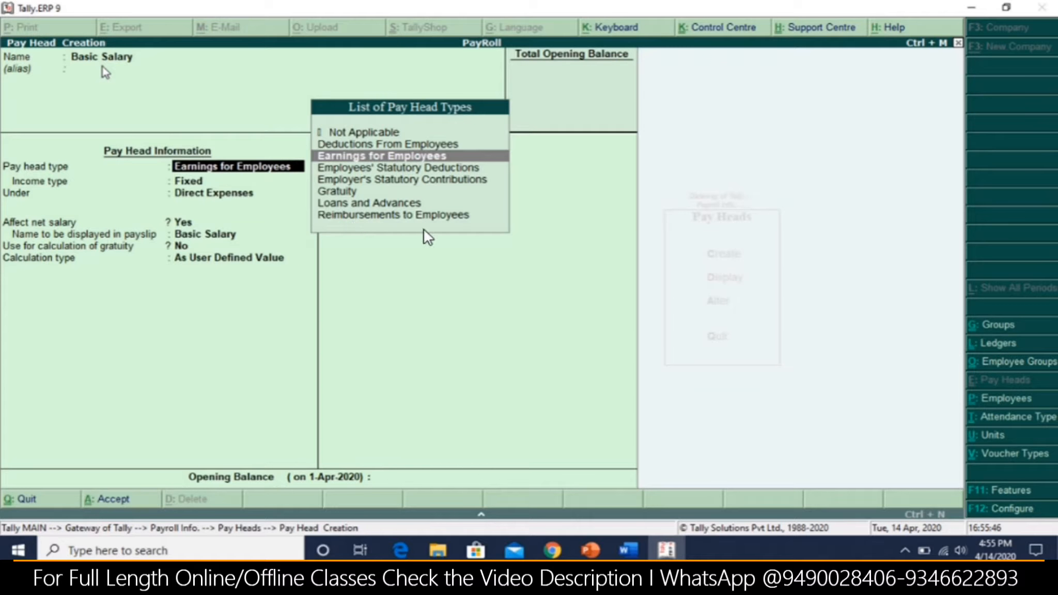
key(Return)
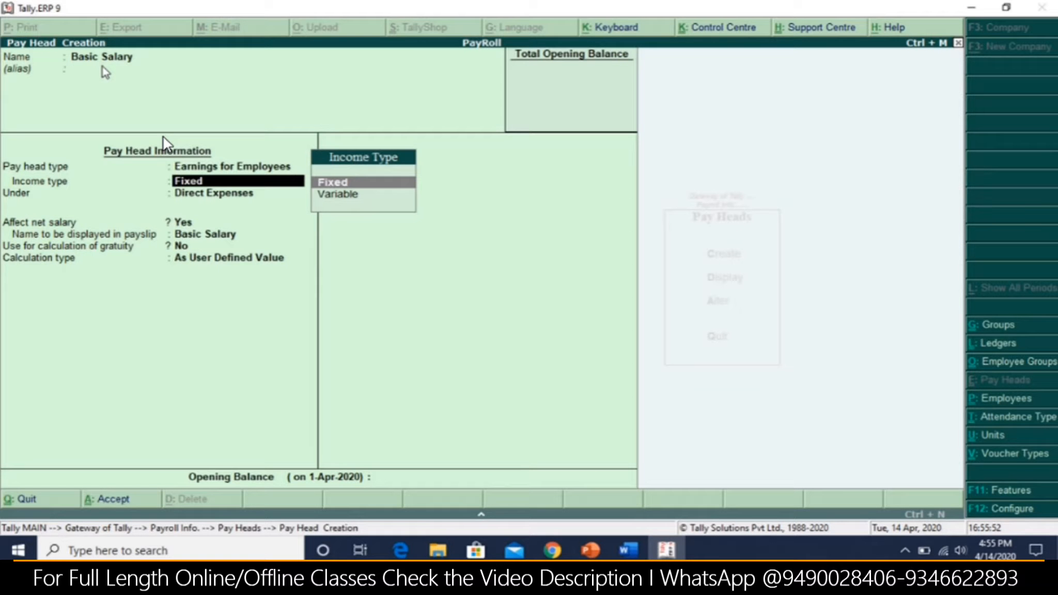
key(Return)
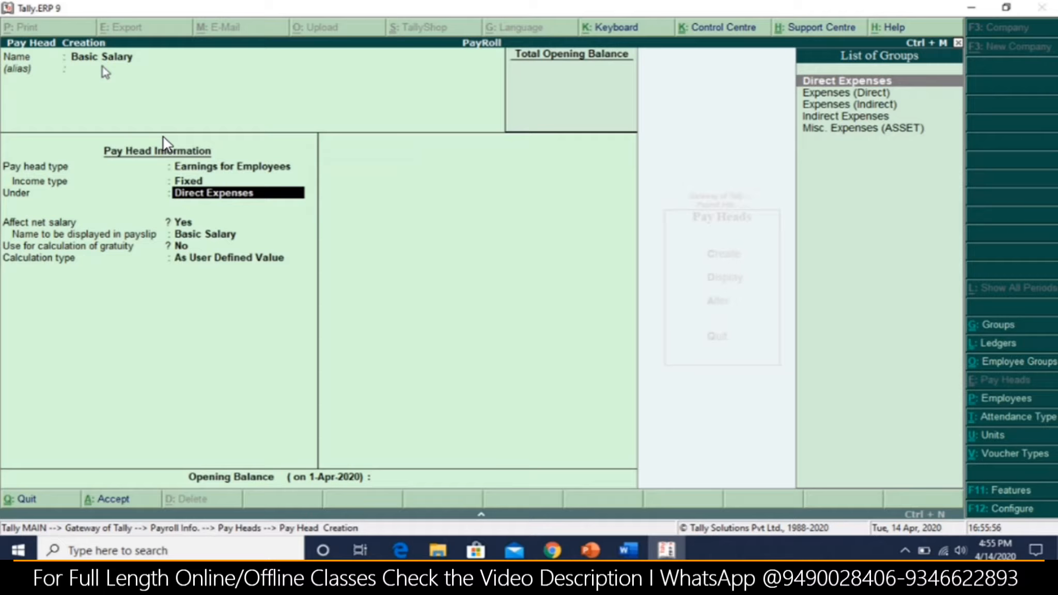
Place the pay head under Indirect Expenses, affecting net salary, with payslip name Basic Salary and gratuity calculation set to No
key(Down)
key(Down)
key(Down)
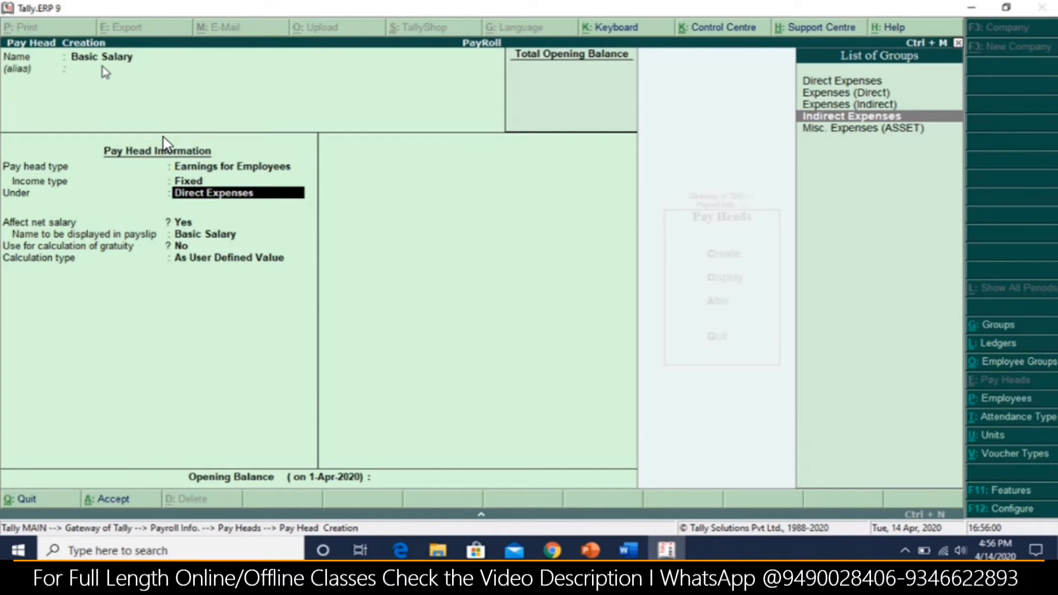
key(Return)
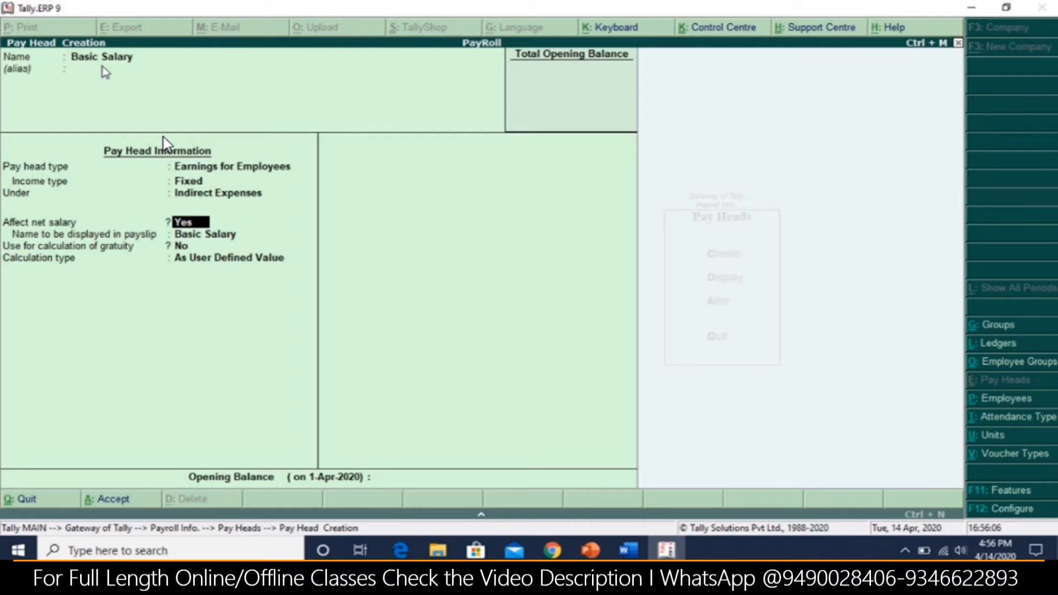
key(Return)
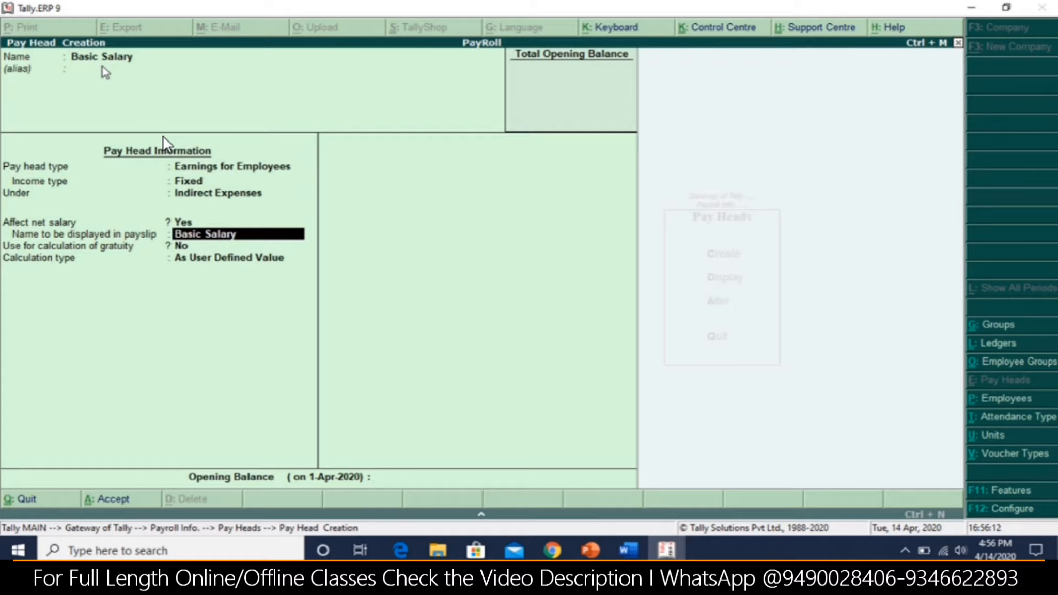
key(Return)
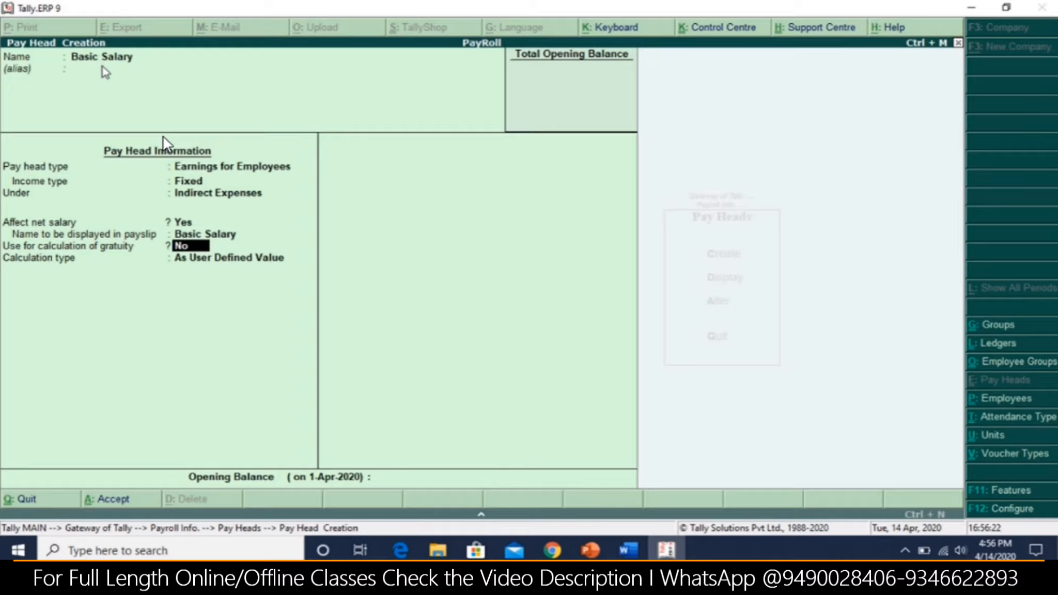
key(Return)
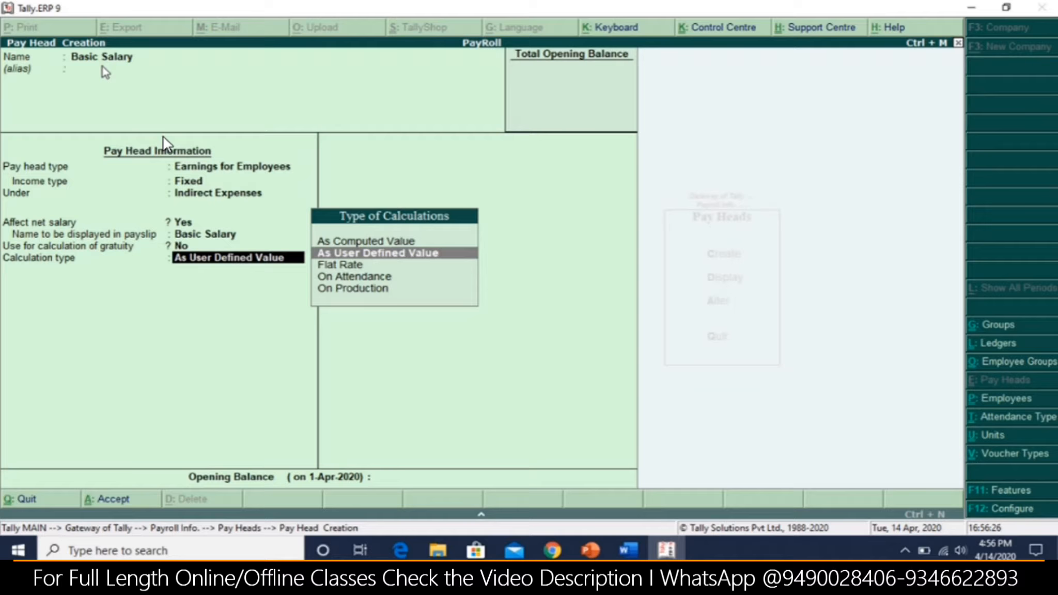
Set the calculation type to On Attendance and create attendance type P for its attendance/leave with pay
key(Down)
key(Down)
key(Down)
key(Up)
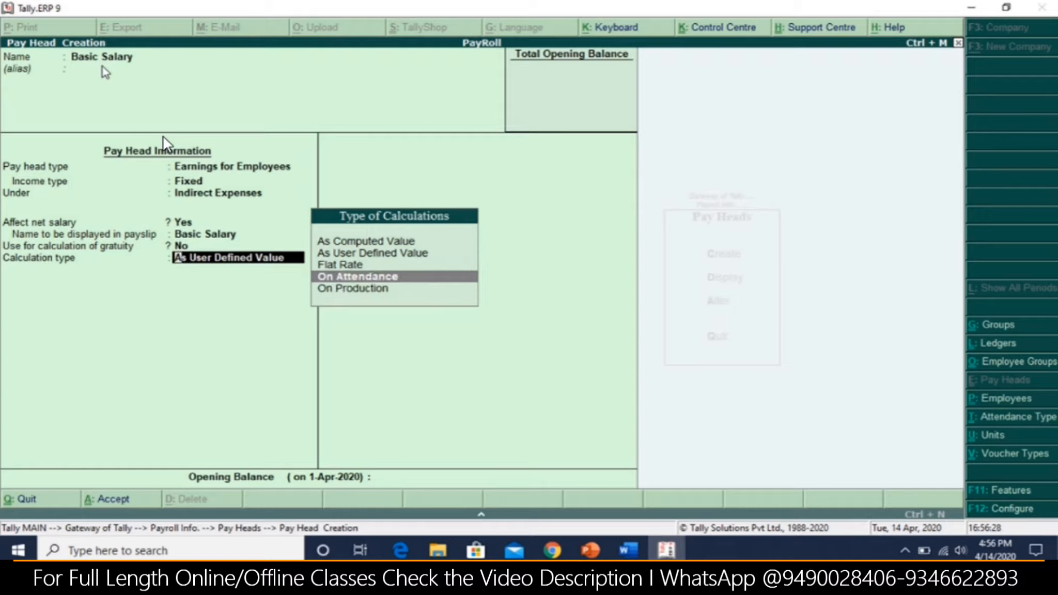
key(Return)
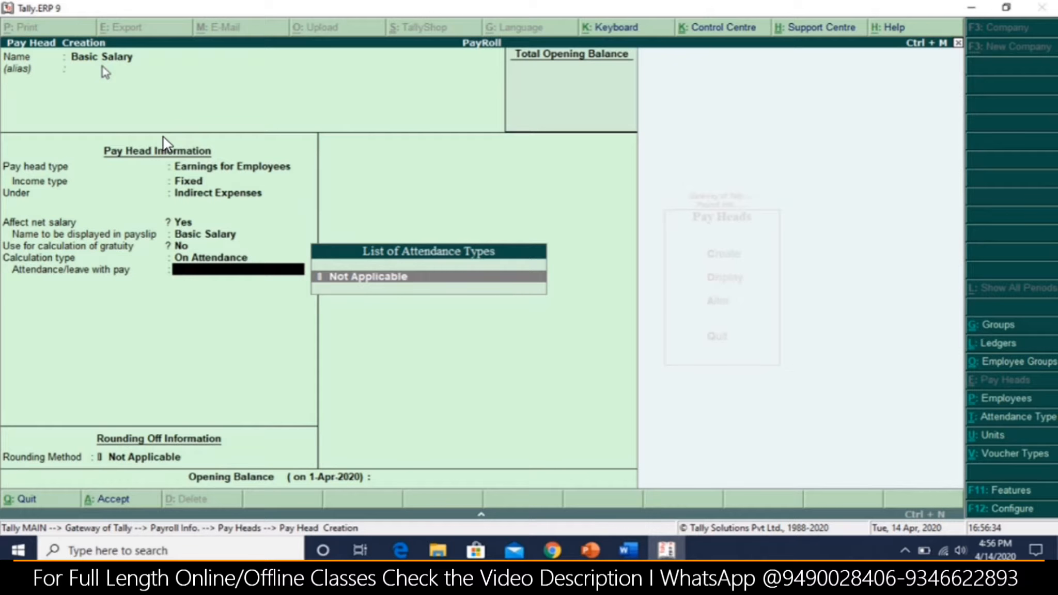
key(alt+c)
text(P)
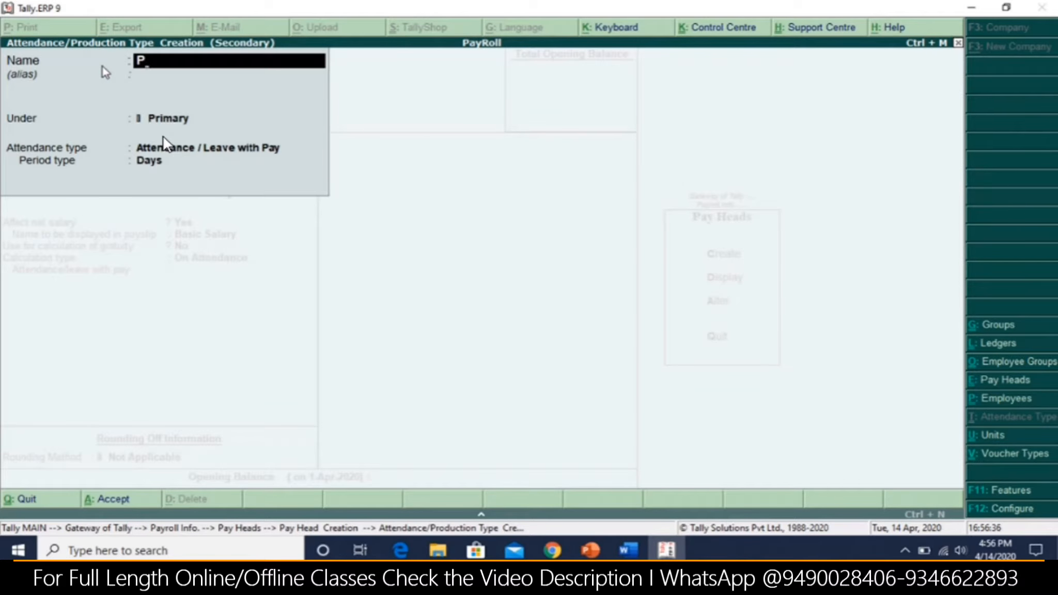
key(ctrl+a)
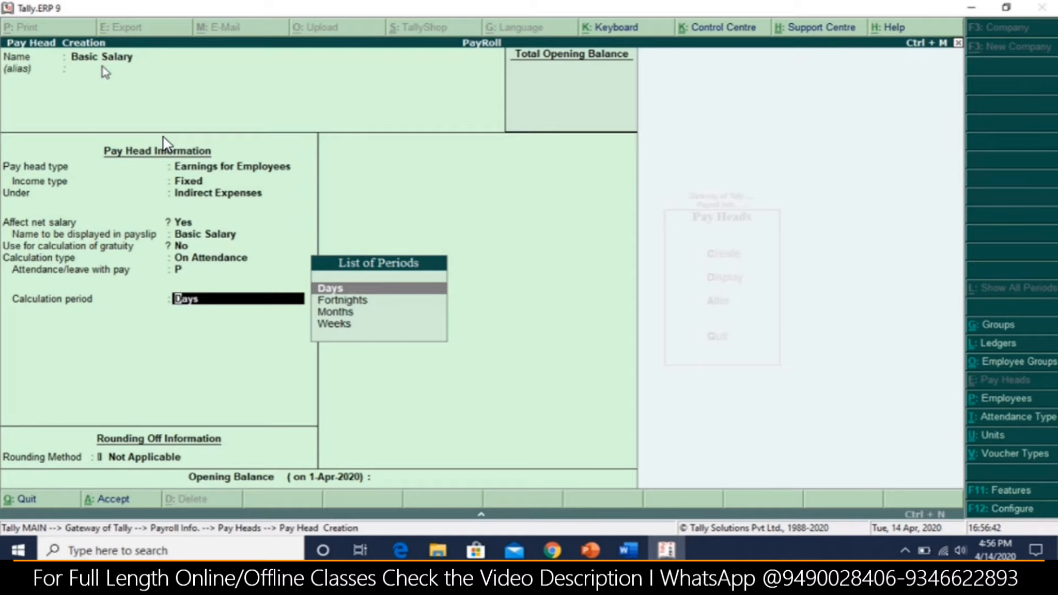
Set the calculation period to Months and the per-day basis of calculation to As per Calendar Period
key(Down)
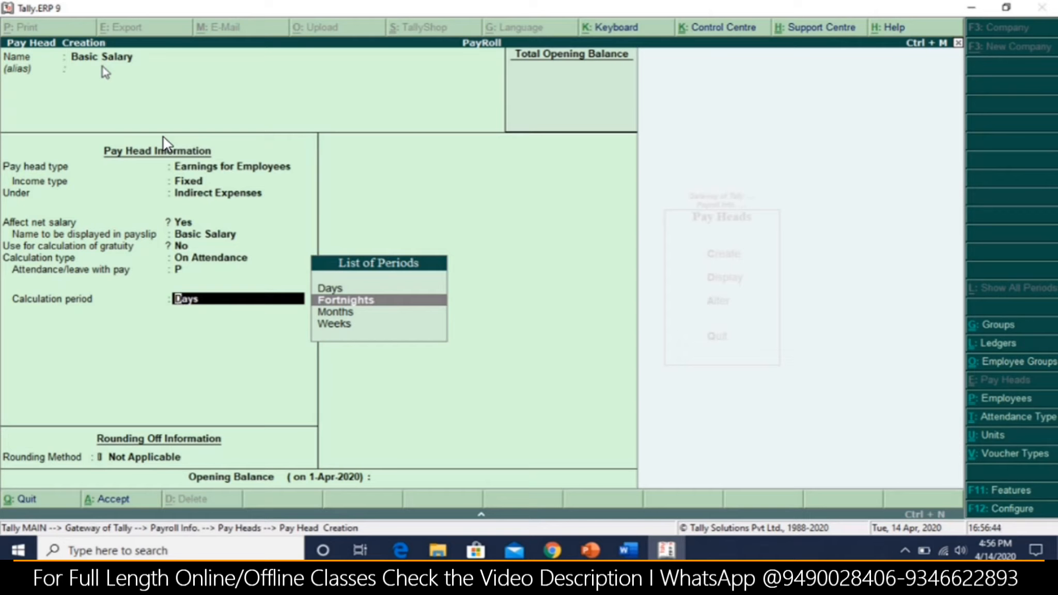
key(Down)
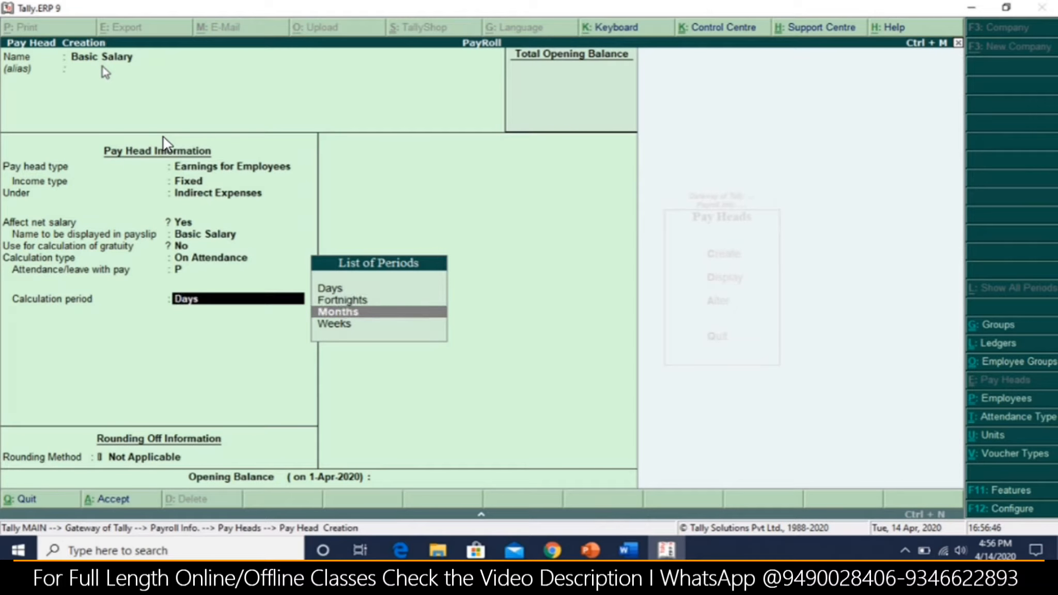
key(Down)
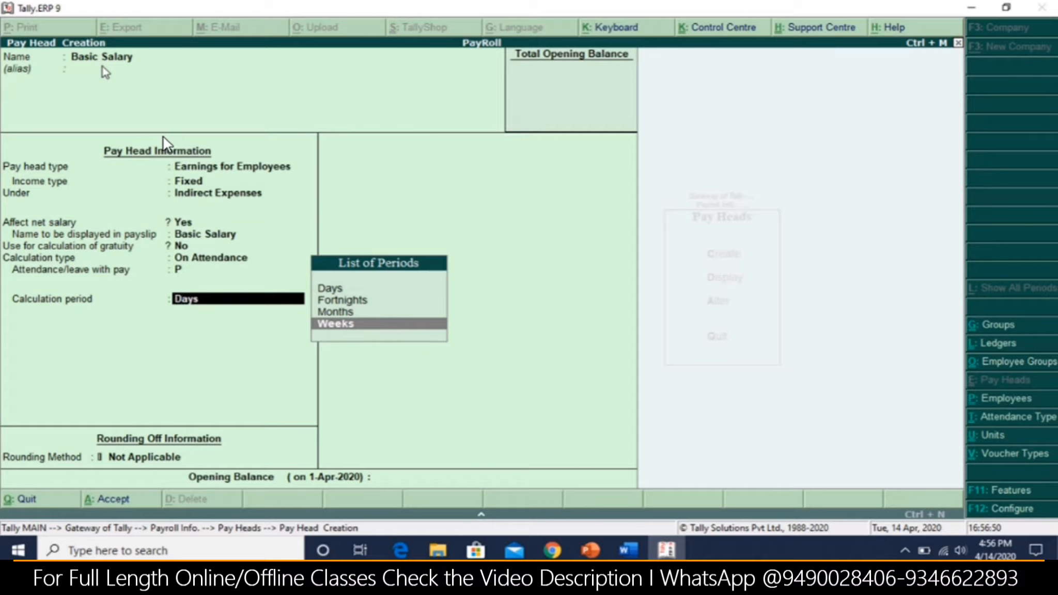
key(Up)
key(Return)
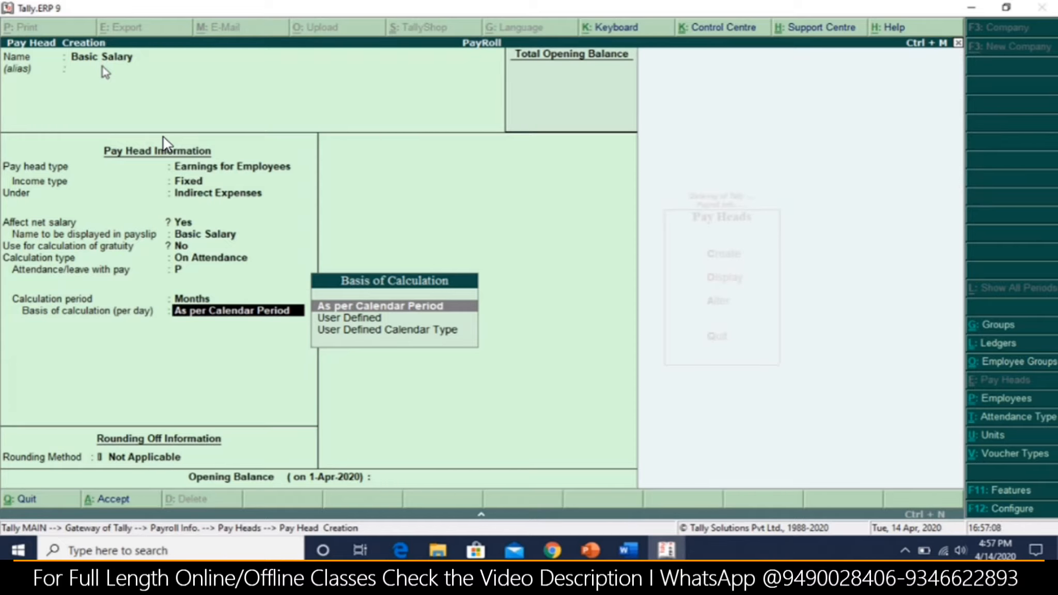
key(Return)
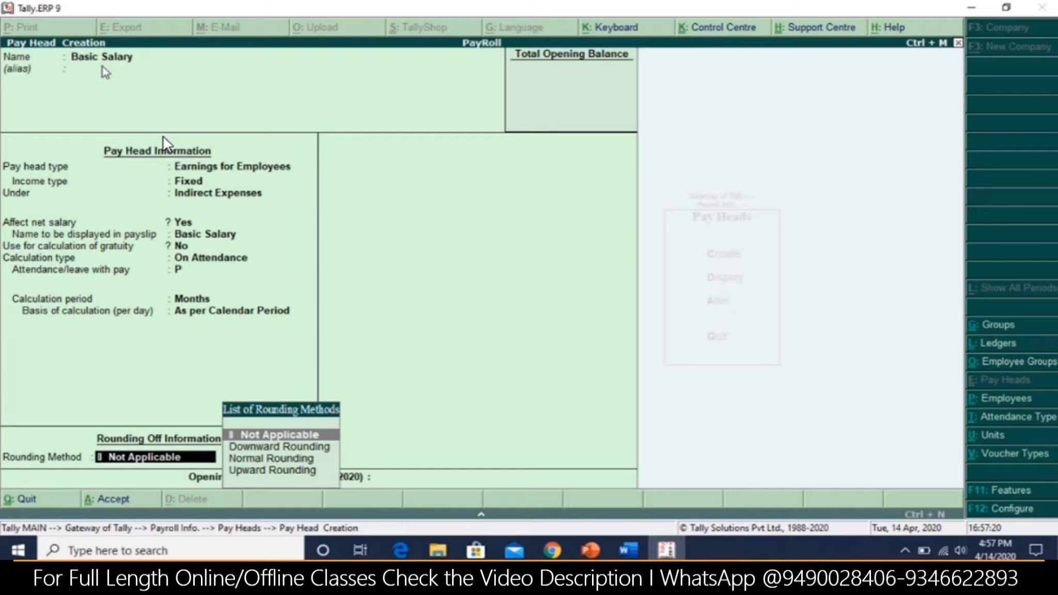
Apply Normal Rounding with a limit of 1 and save the Basic Salary pay head
key(Down)
key(Down)
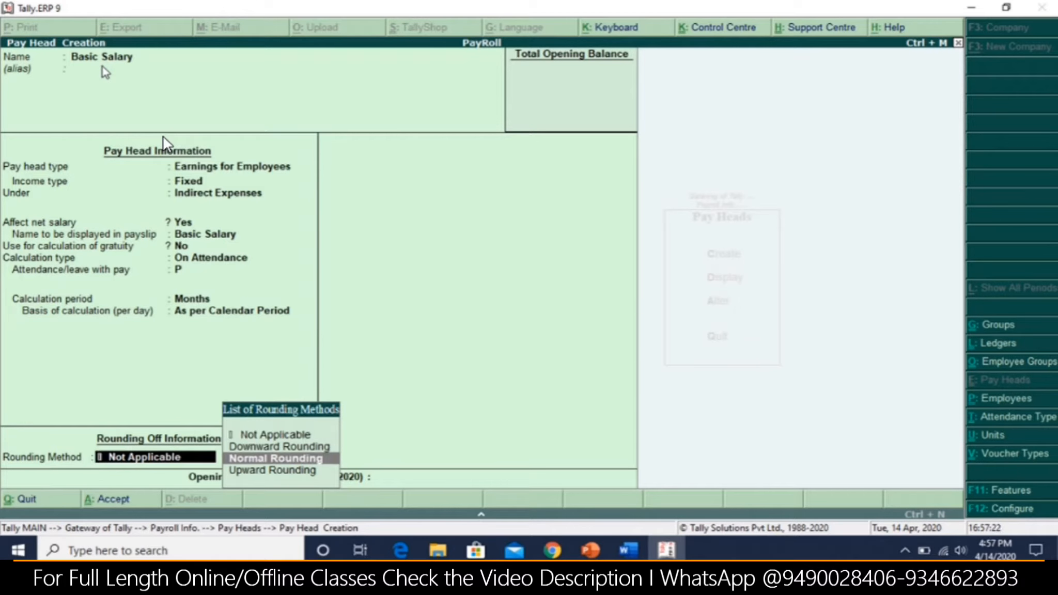
key(Return)
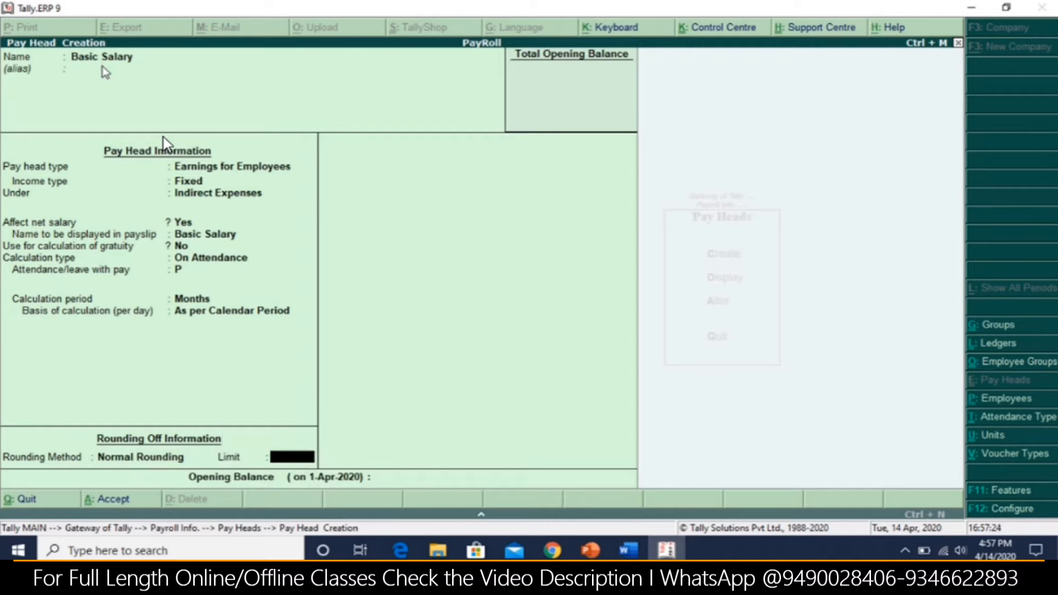
text(1)
key(Return)
key(Return)
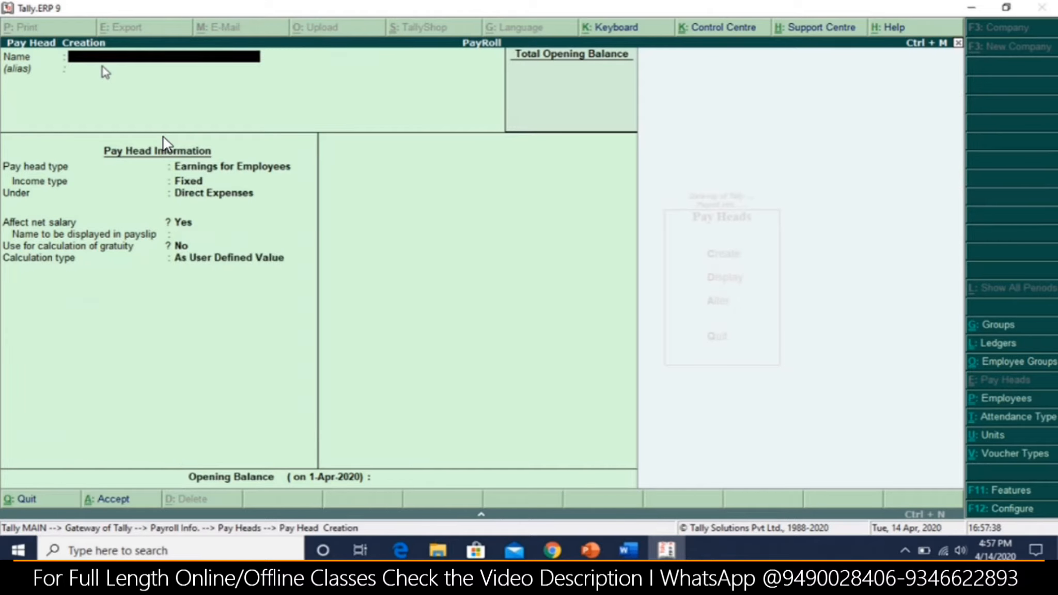
Check the Word table for the next component and start pay head HRA as Earnings for Employees with income type Fixed
key(alt+Tab)
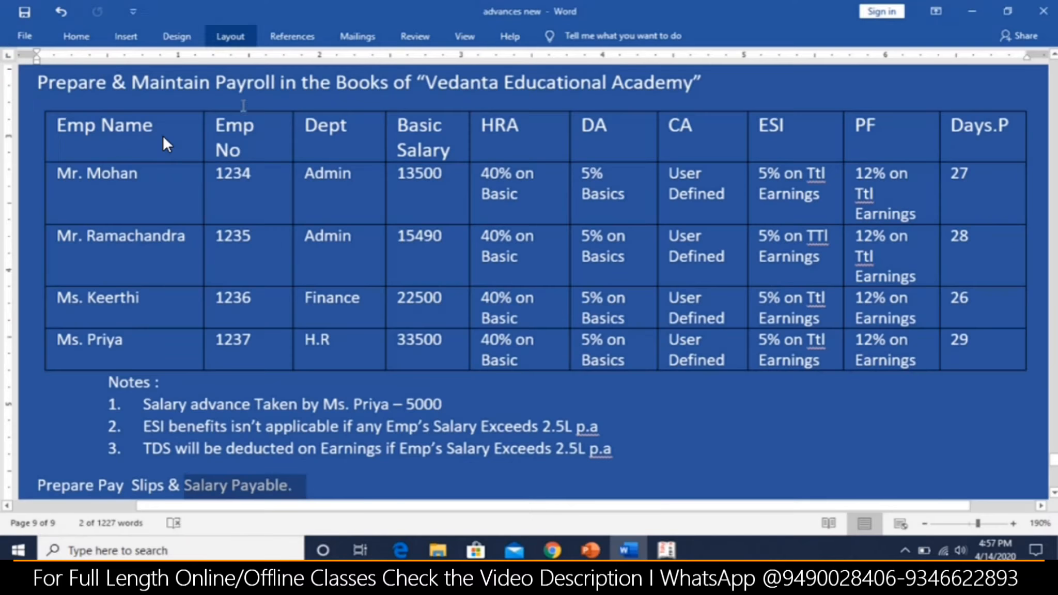
key(alt+Tab)
text(HRA)
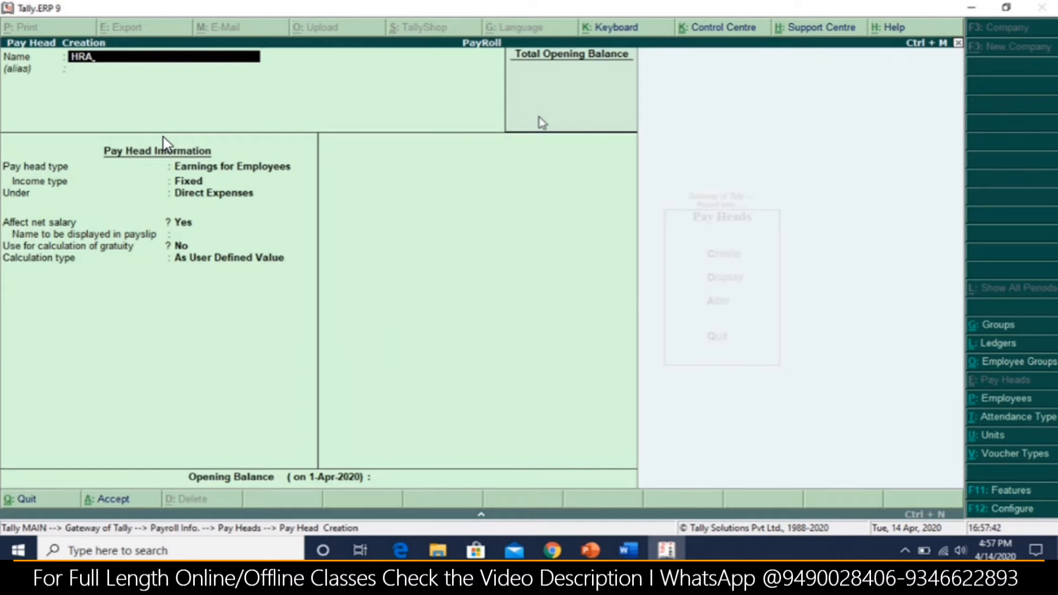
key(Return)
key(Return)
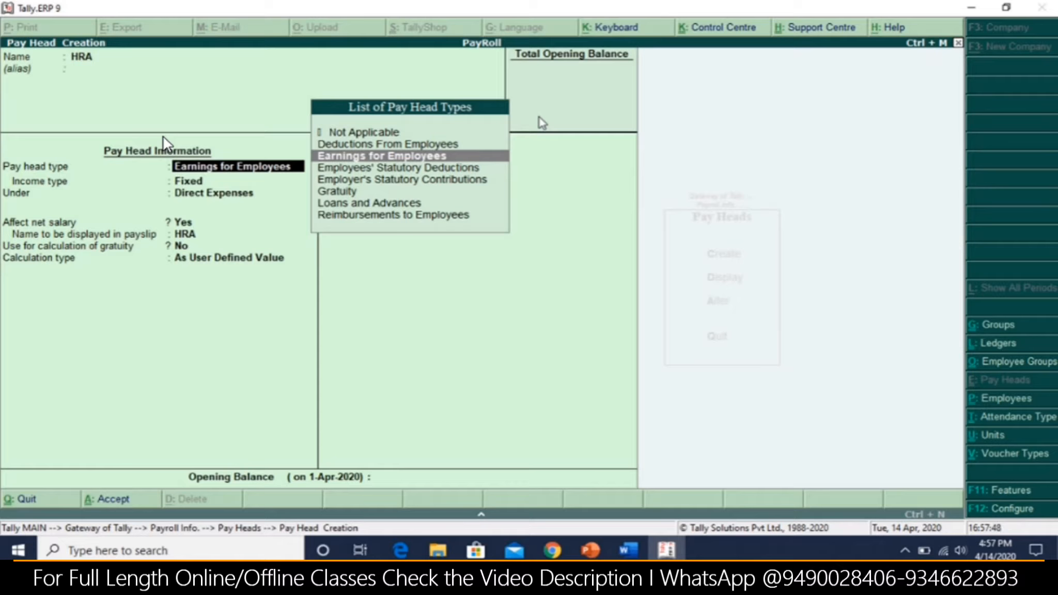
key(Return)
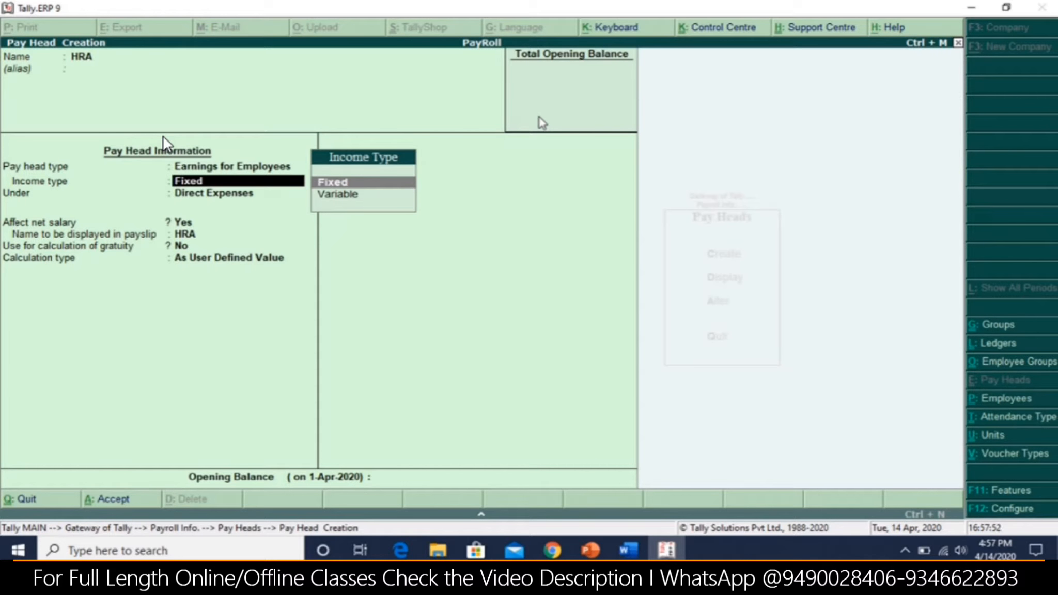
key(Return)
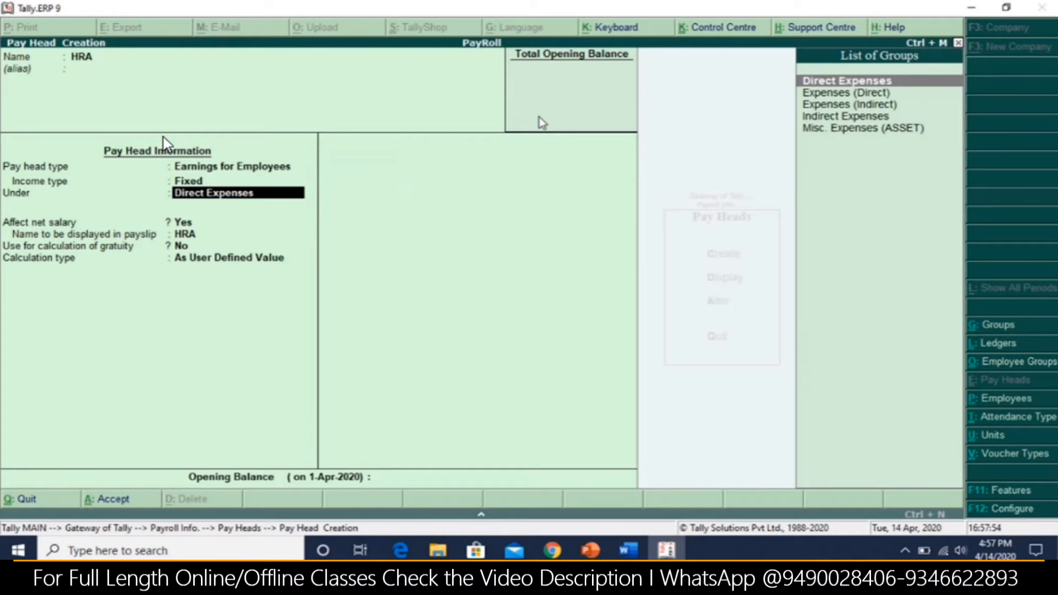
Place pay head HRA under Indirect Expenses, affecting net salary, with payslip name HRA and no use for gratuity calculation
key(Down)
key(Down)
key(Down)
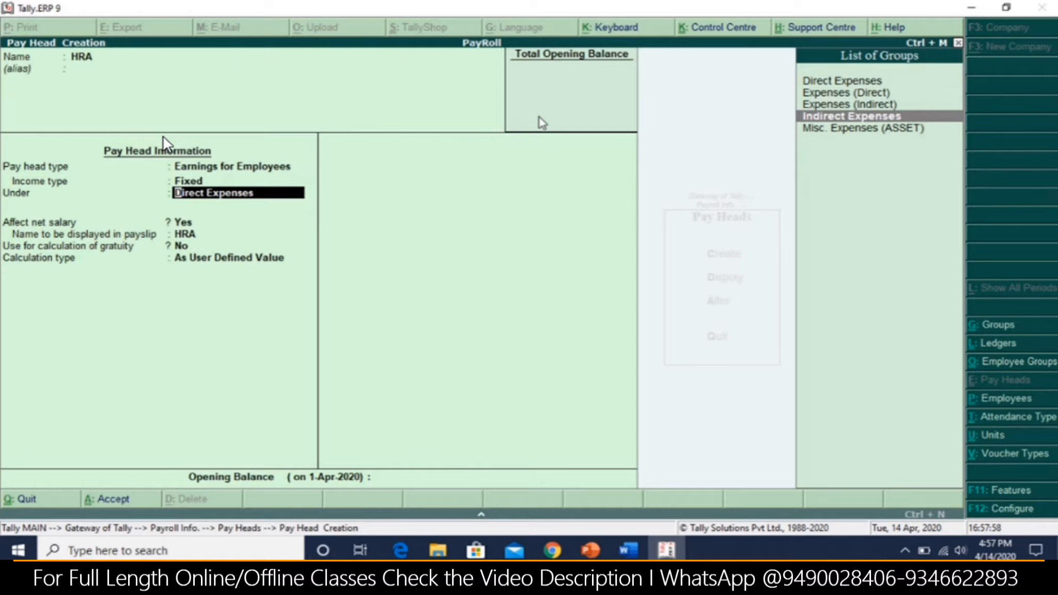
key(Return)
key(Return)
key(Return)
key(Return)
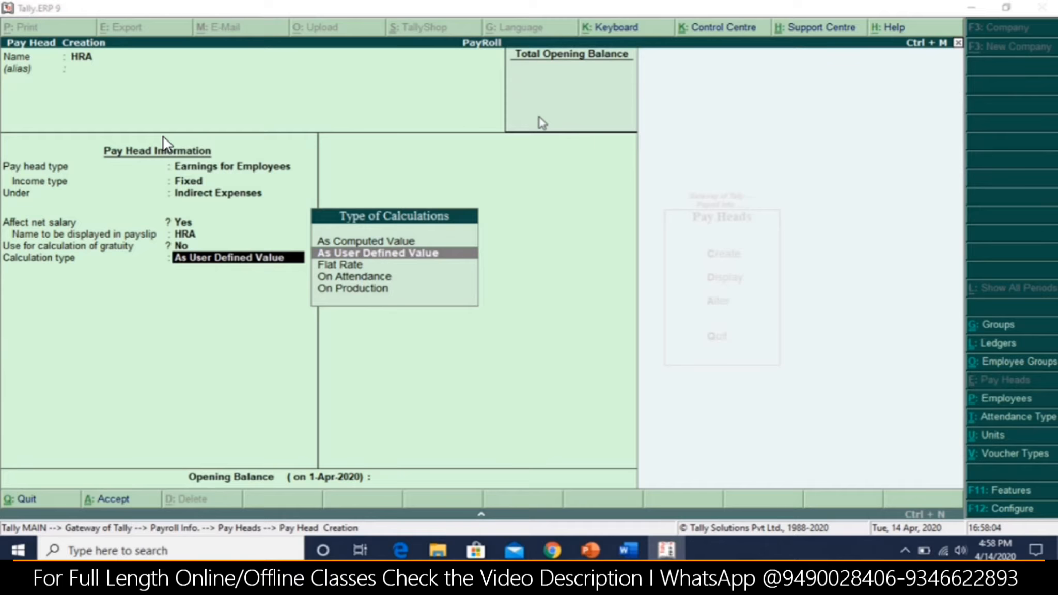
Check how HRA relates to Basic Salary in the Word table and set the HRA calculation type to As Computed Value
key(alt+Tab)
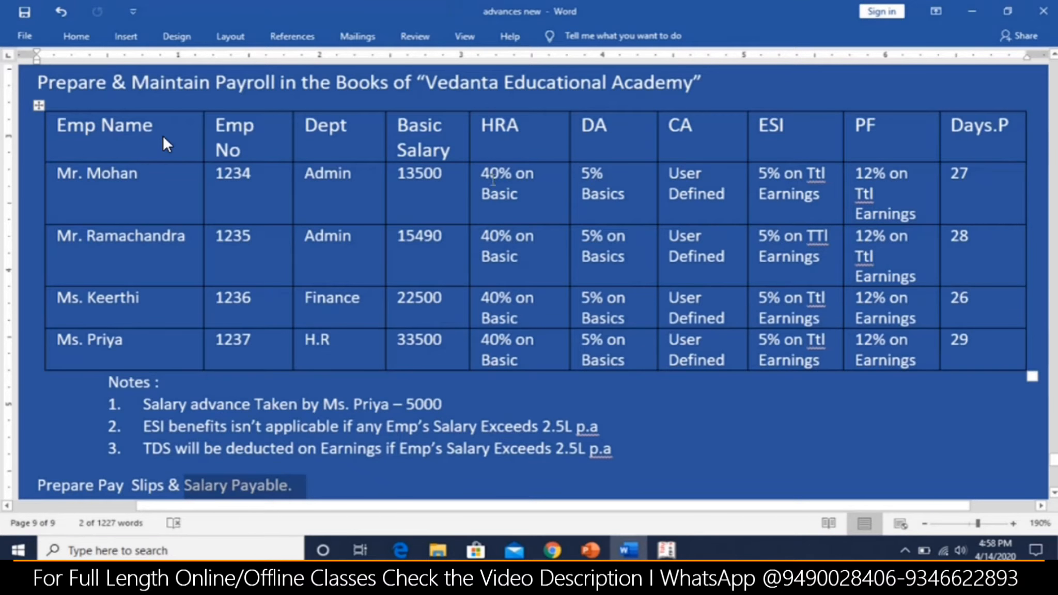
drag(488, 175, 518, 197)
click(438, 133)
drag(481, 126, 520, 127)
drag(417, 126, 448, 154)
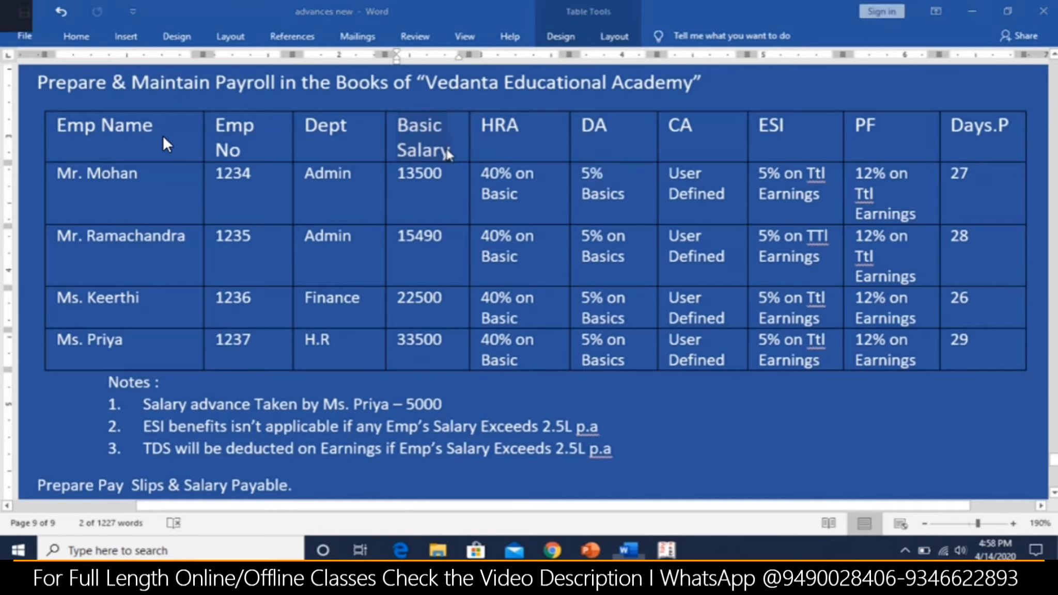
key(alt+Tab)
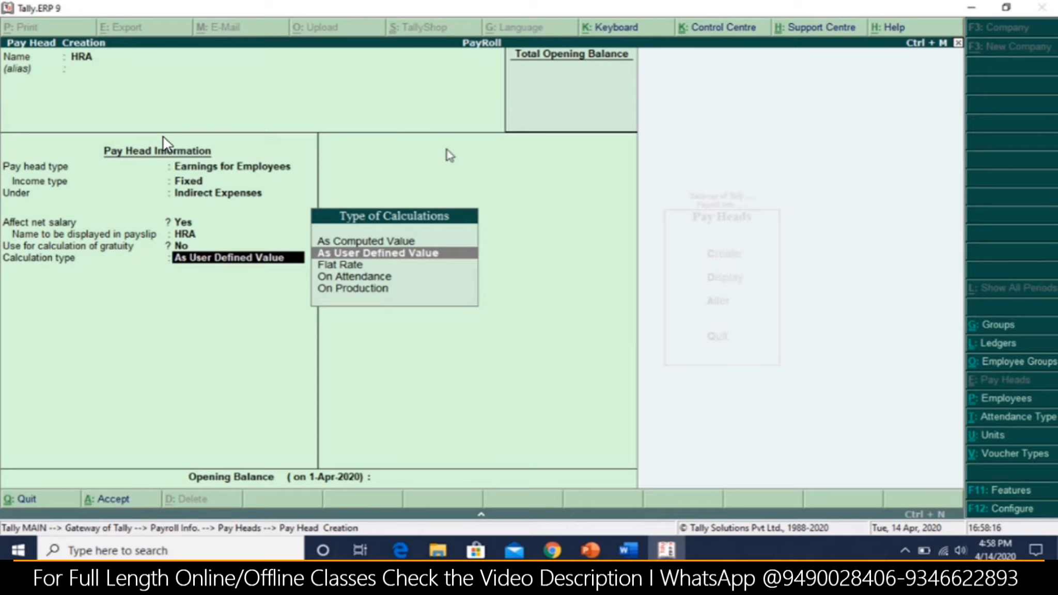
key(Up)
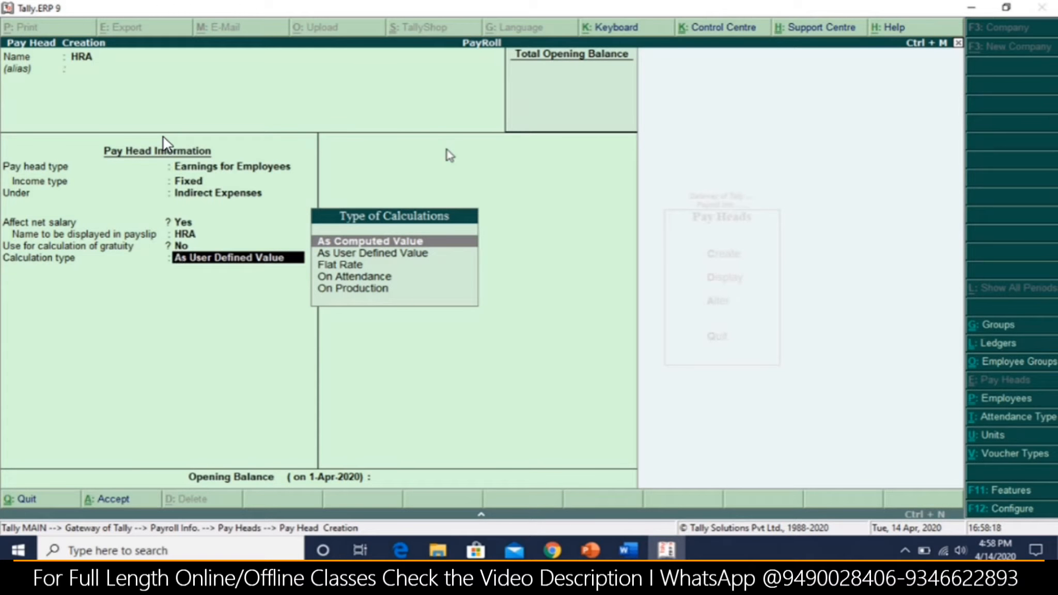
key(alt+Tab)
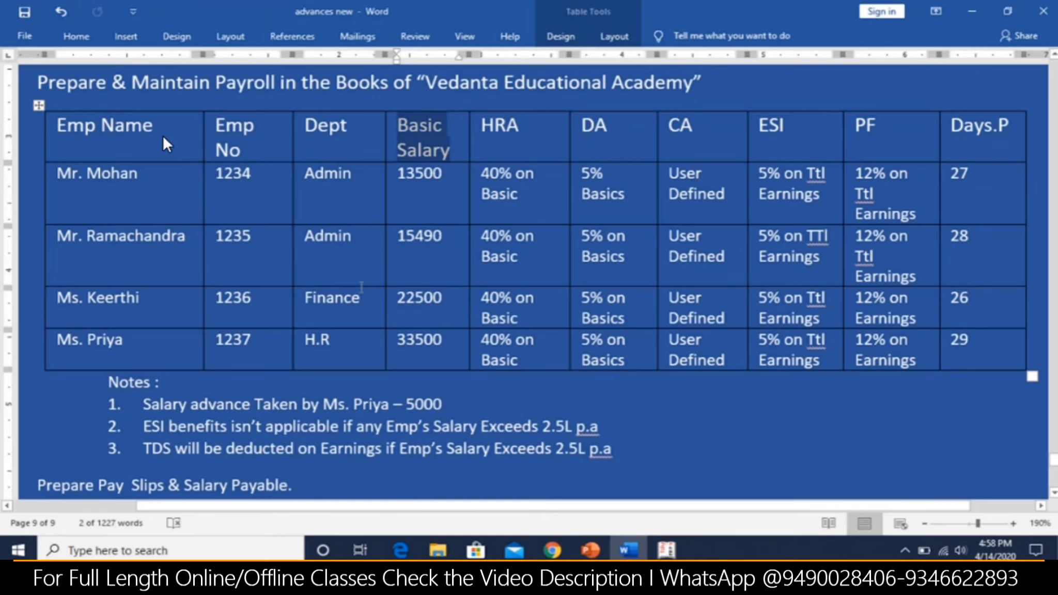
click(482, 178)
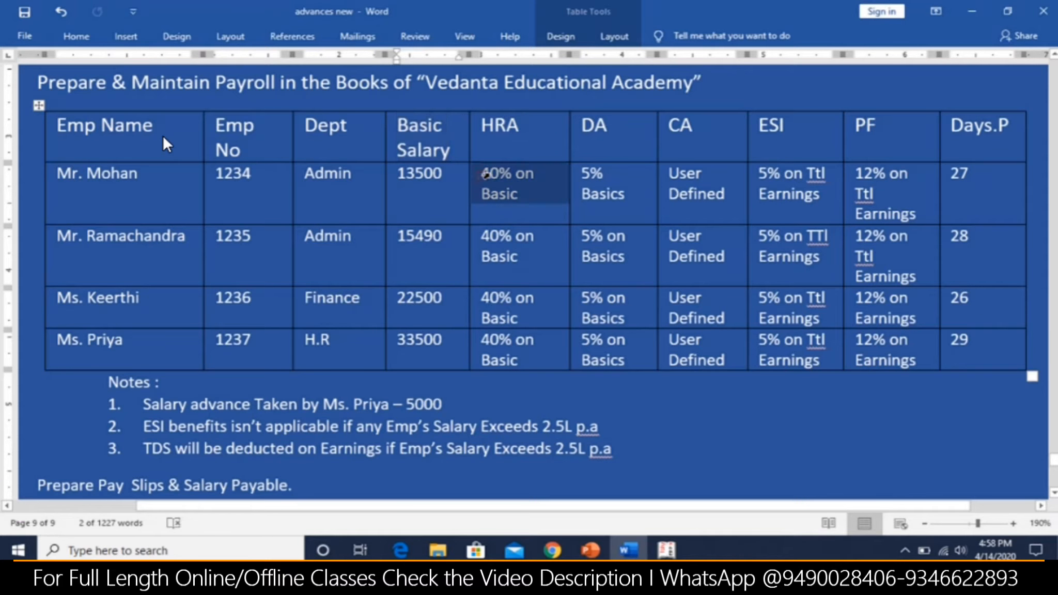
click(437, 175)
click(403, 174)
drag(400, 174, 496, 173)
key(alt+Tab)
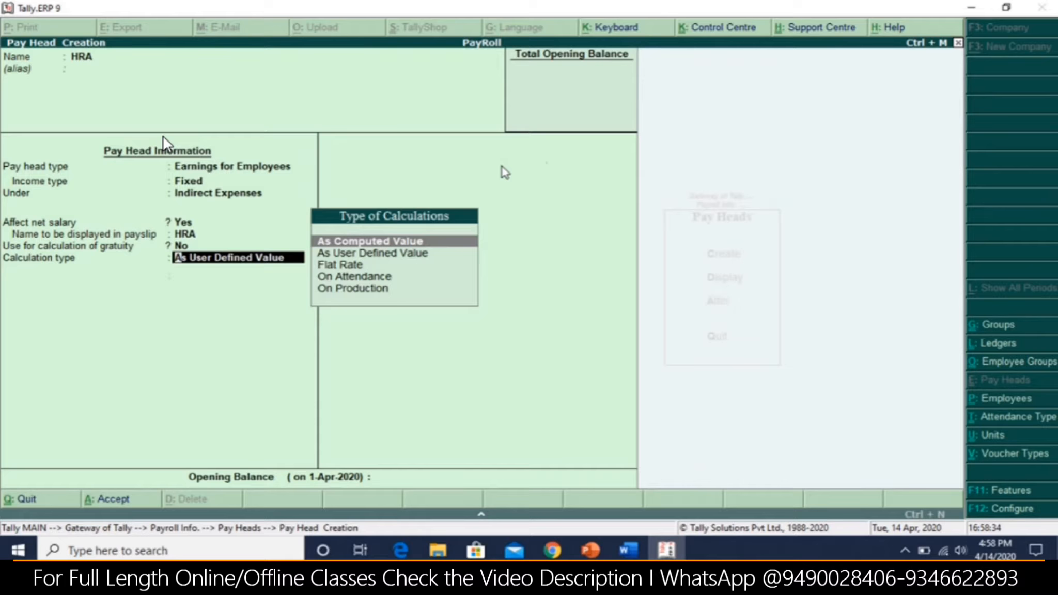
key(Return)
Apply Normal Rounding with a limit of 1 to the HRA pay head
key(Down)
key(Down)
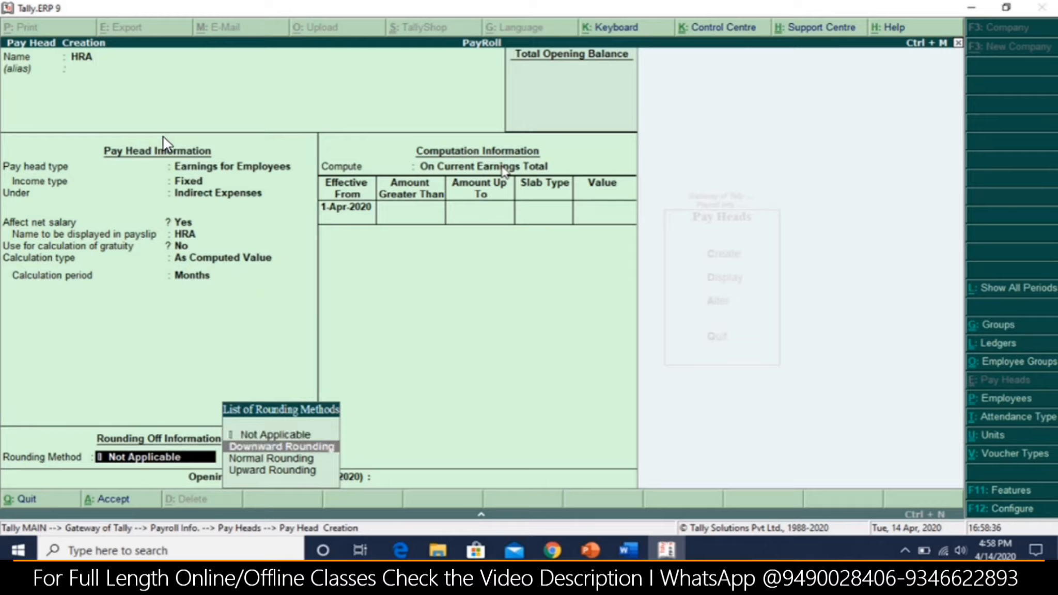
key(Return)
text(1)
key(Return)
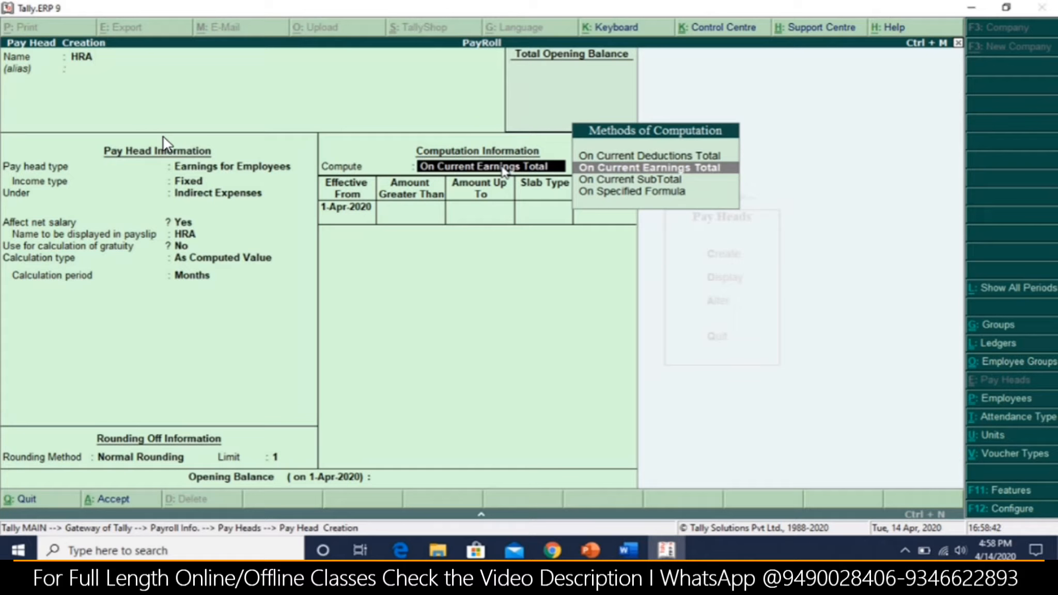
Review the available methods of computation against the HRA rule in the Word table
key(Up)
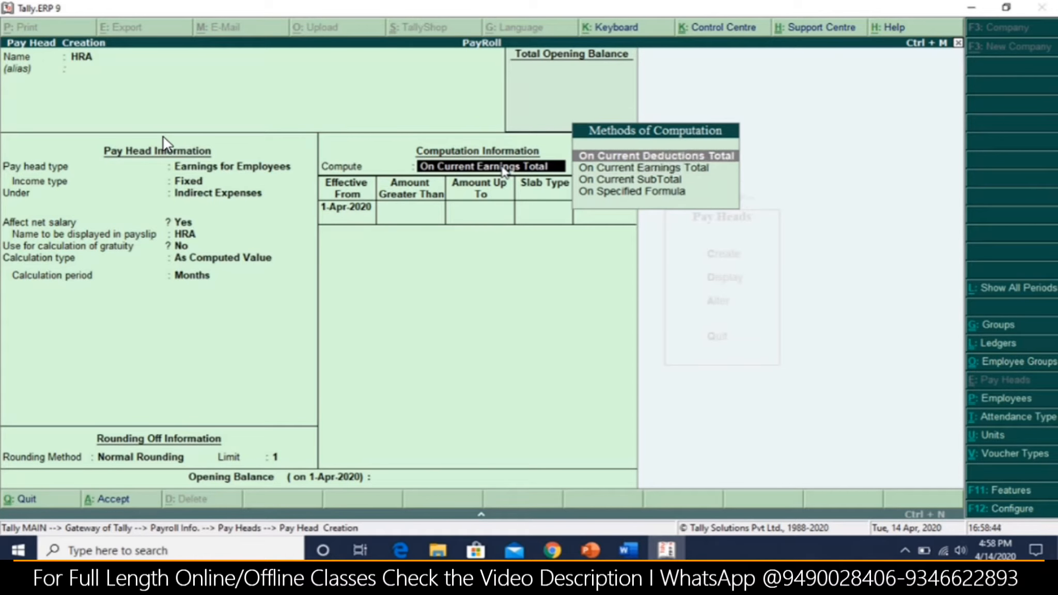
key(Down)
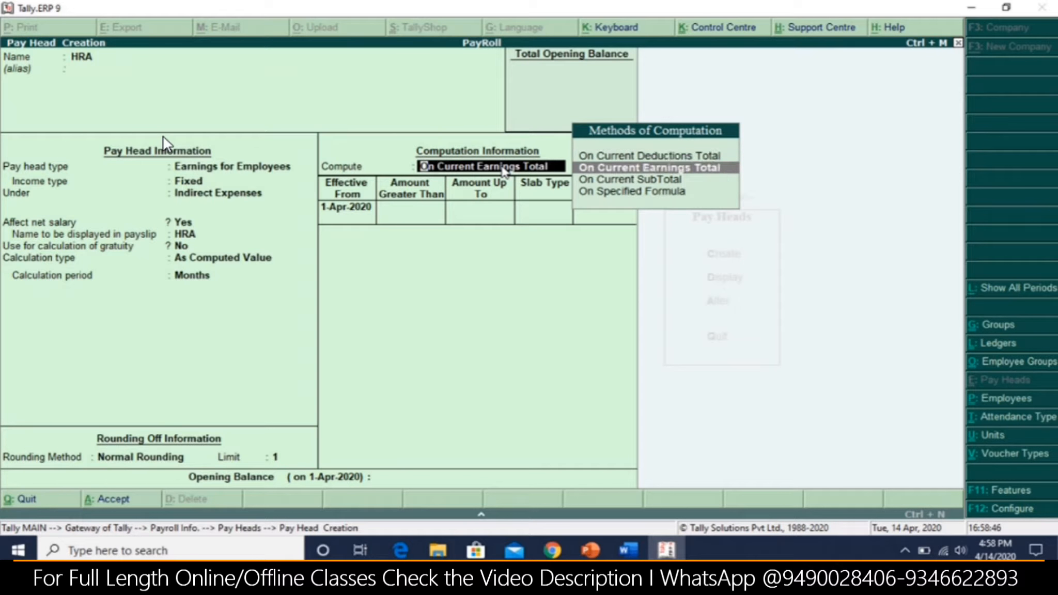
key(Down)
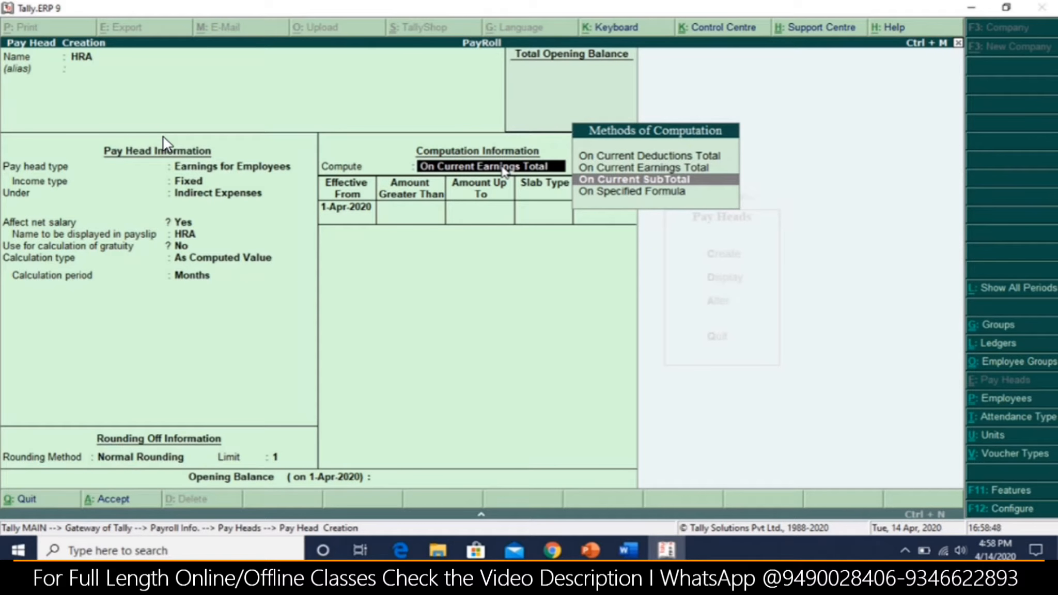
key(Down)
key(Up)
key(Up)
key(Up)
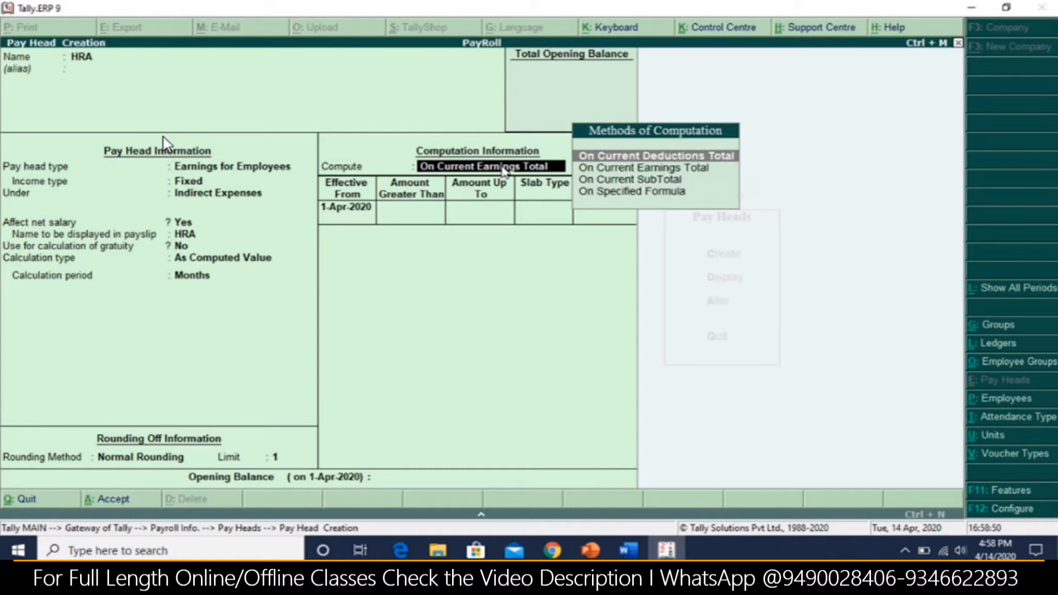
key(Down)
key(alt+Tab)
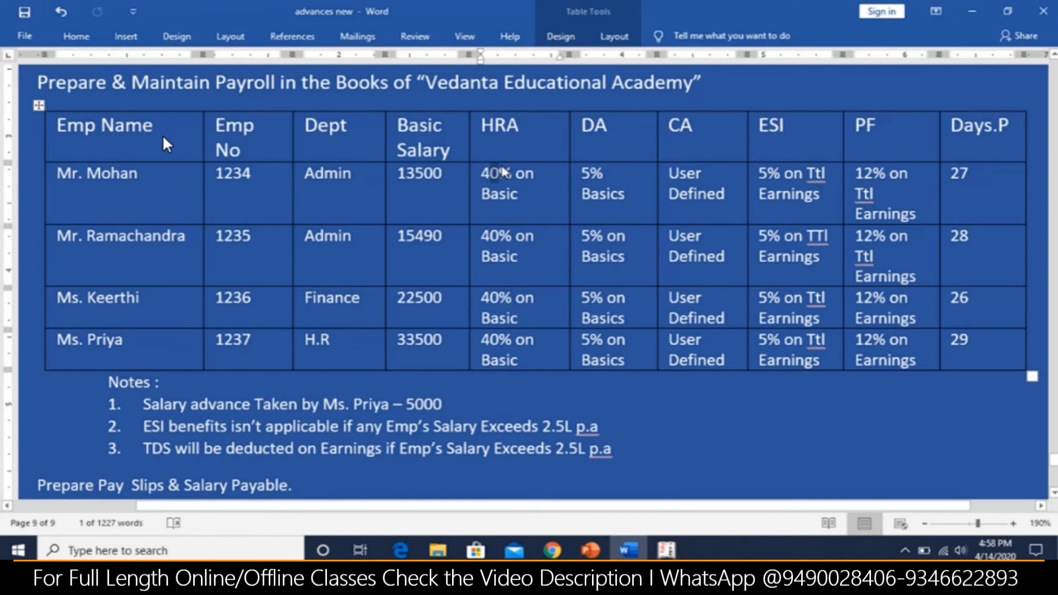
key(alt+Tab)
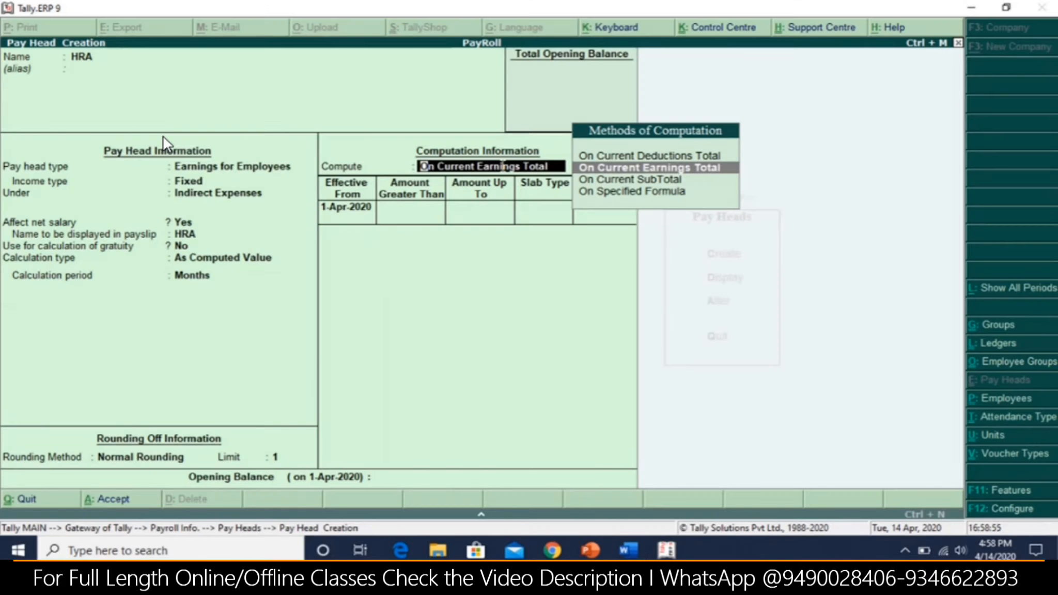
Compute HRA On Specified Formula with Basic Salary as the only added pay head
key(Up)
key(Down)
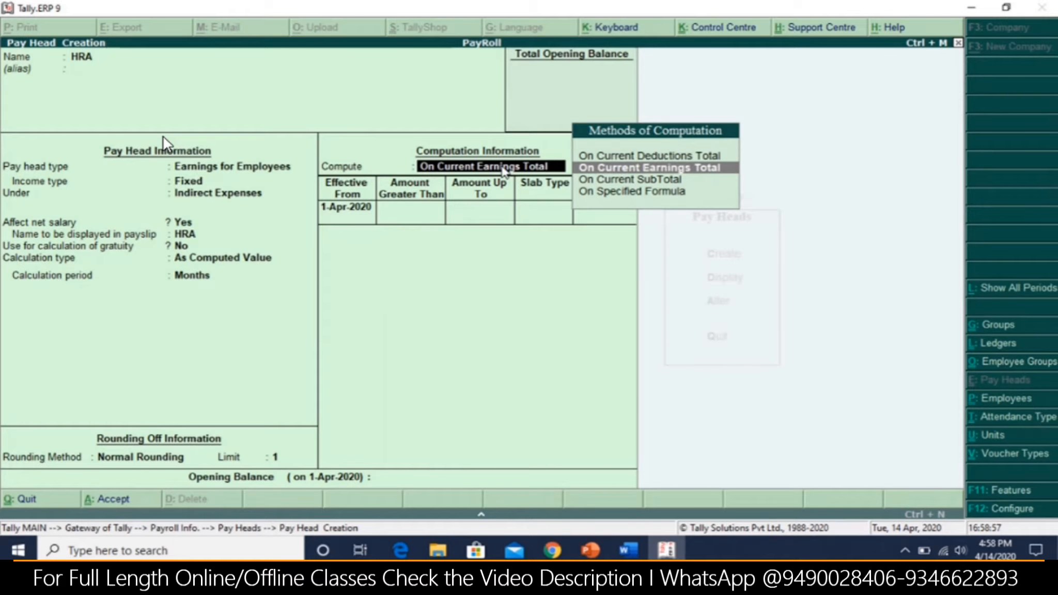
key(Down)
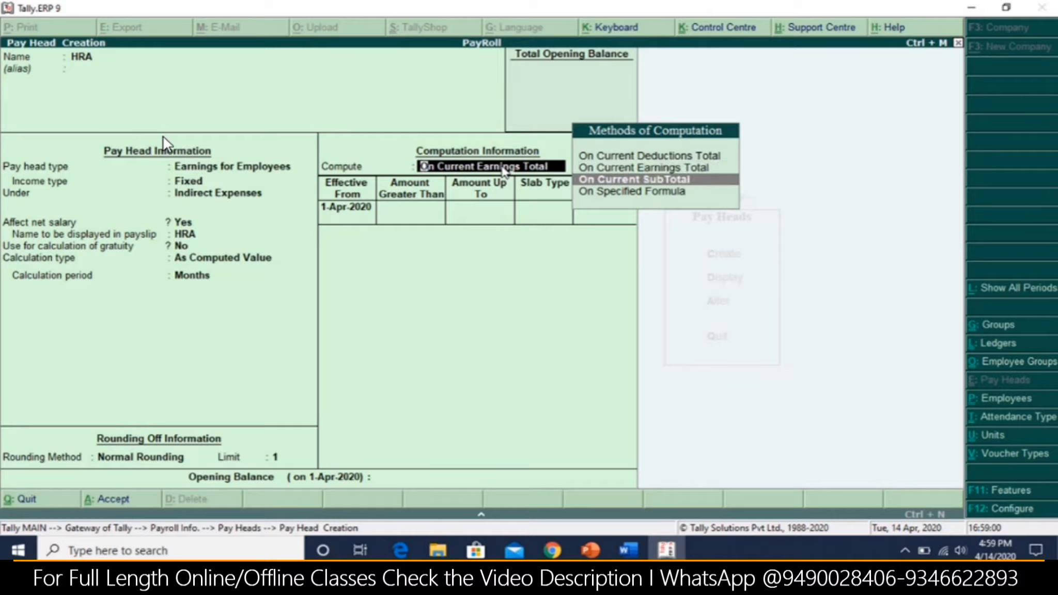
key(Down)
key(Return)
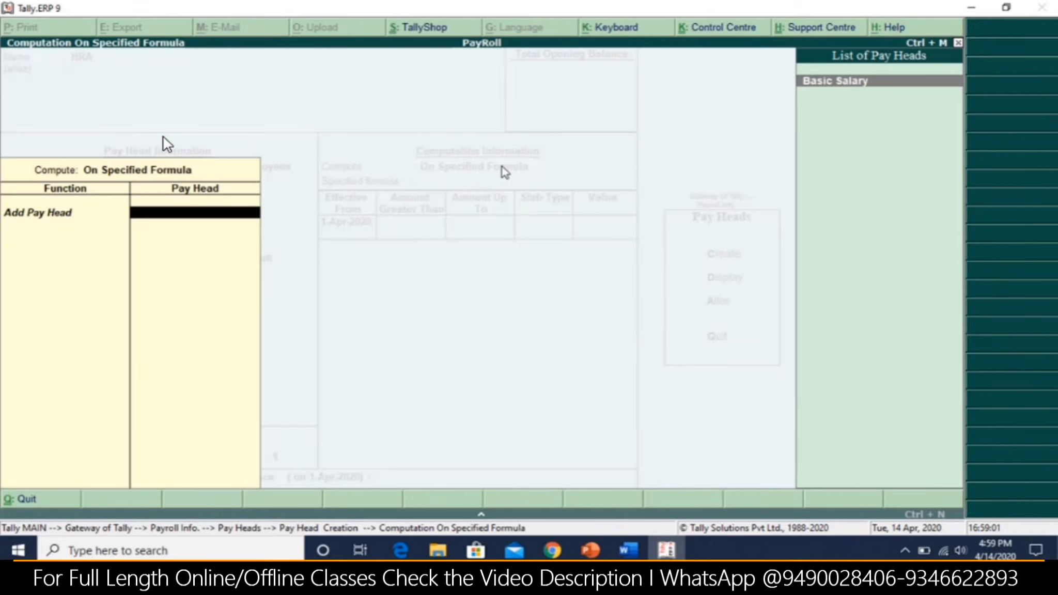
key(Return)
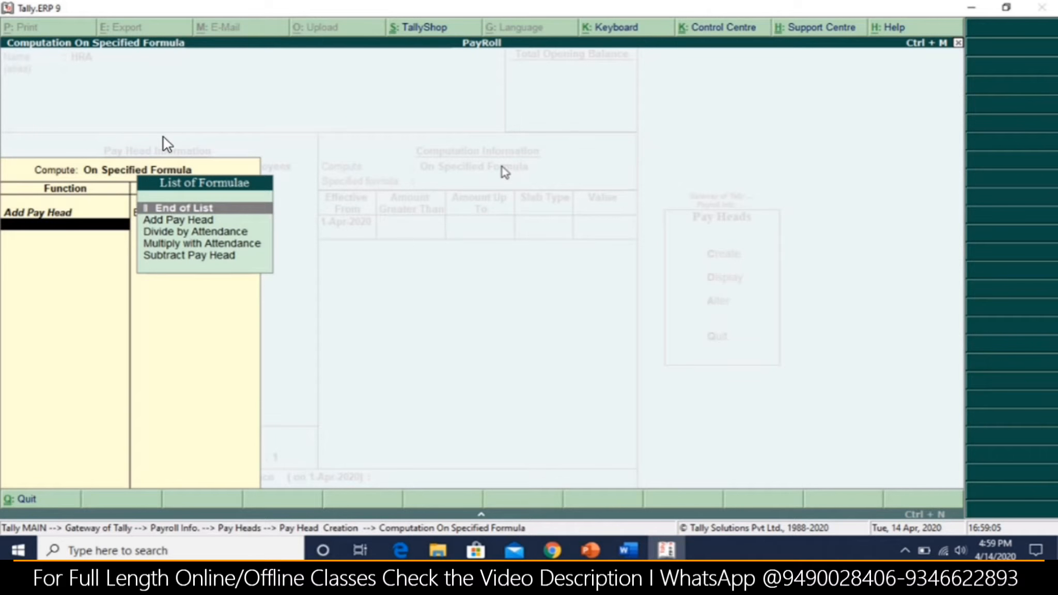
key(Return)
key(Return)
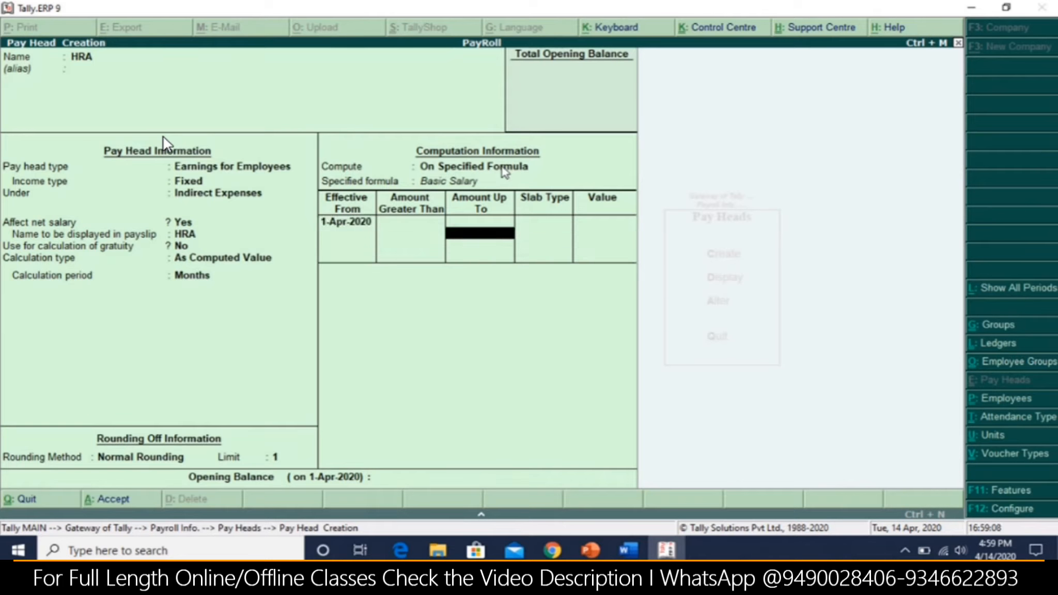
Set the computation slab to a Percentage of 40 and save the HRA pay head
key(Return)
key(Return)
text(40)
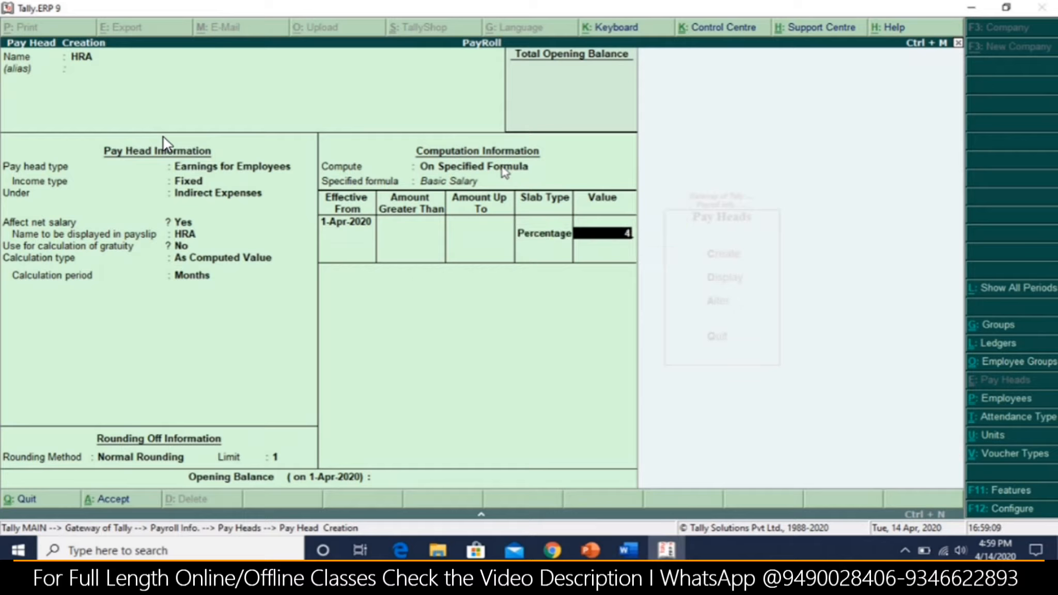
key(Return)
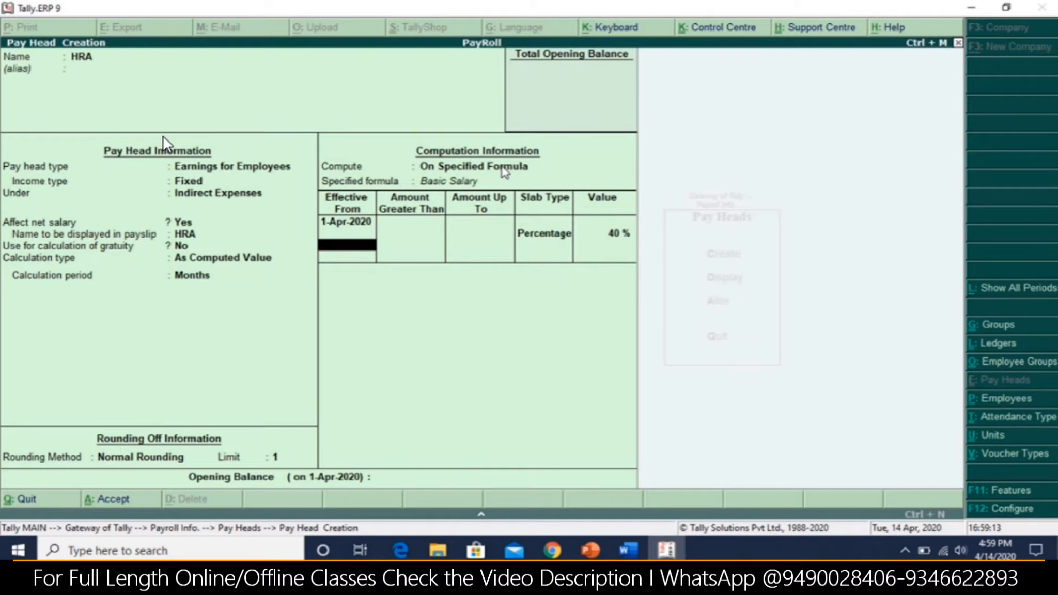
key(alt+Tab)
key(alt+Tab)
key(Return)
key(Return)
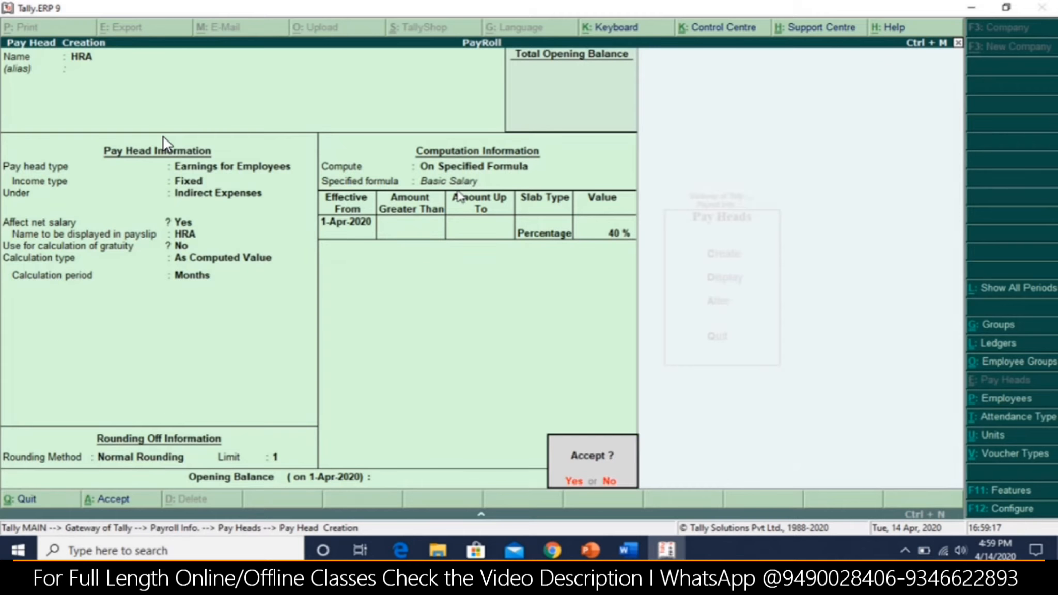
Check the Word table for the component after HRA and name the new pay head D.A
key(alt+Tab)
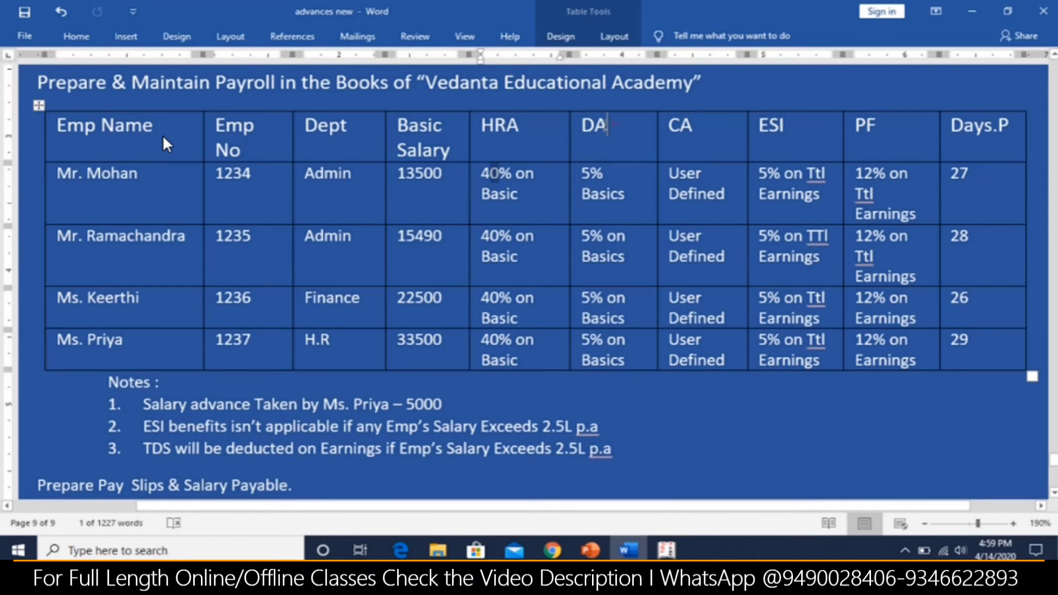
drag(606, 125, 587, 127)
key(alt+Tab)
text(Da)
key(Return)
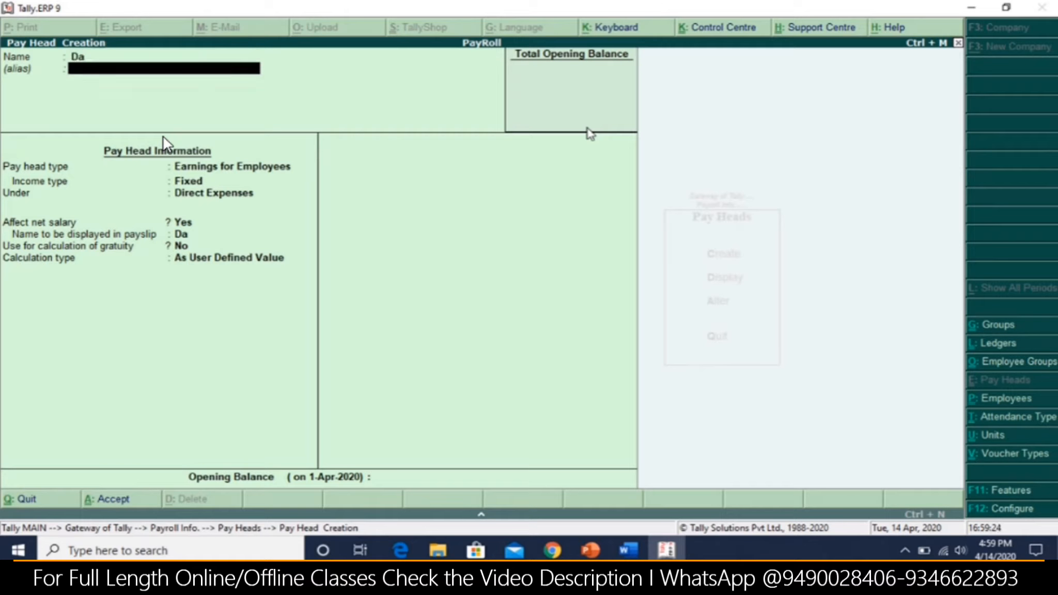
key(BackSpace)
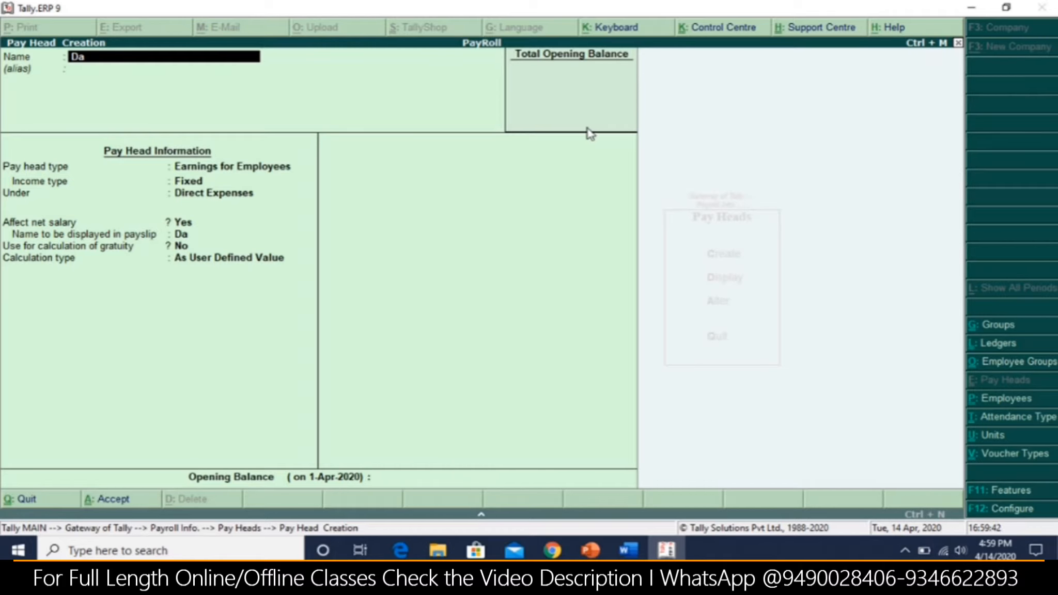
key(BackSpace)
text(.A)
key(Return)
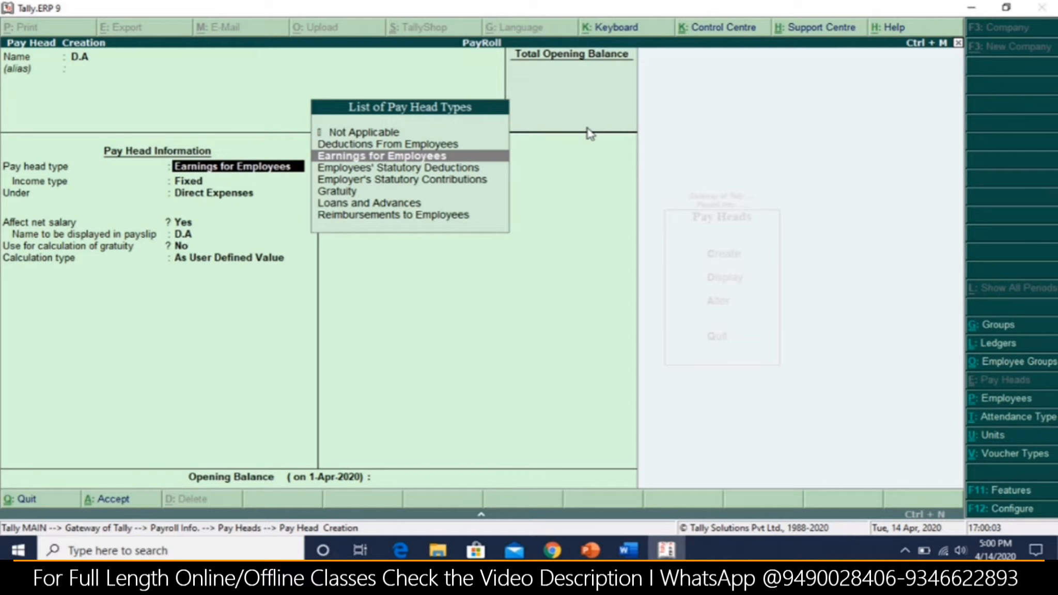
Define D.A as Earnings for Employees with income type Fixed under Indirect Expenses, affecting net salary and not used for gratuity
key(Return)
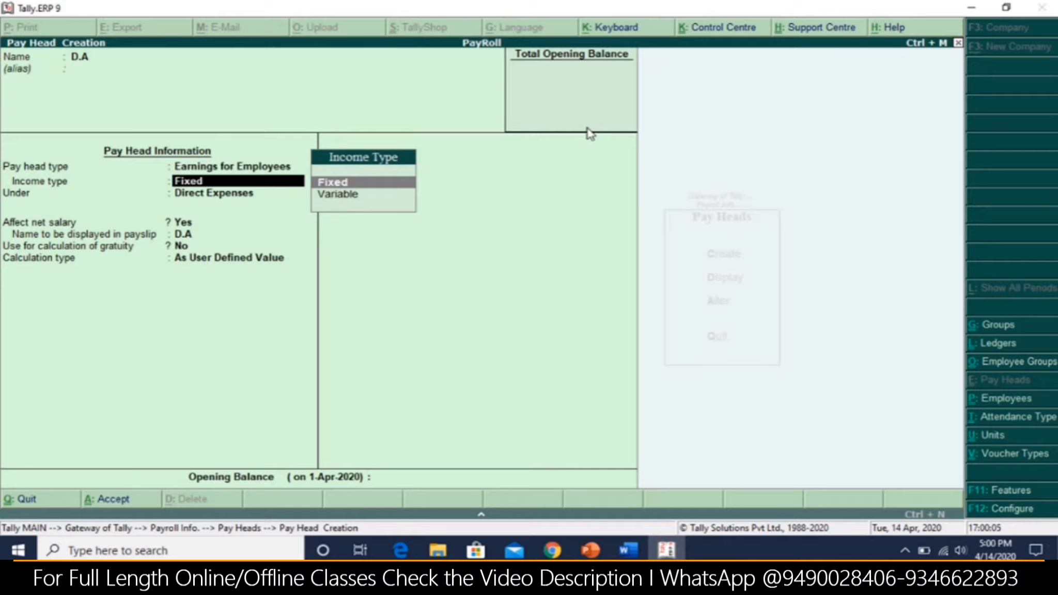
key(Return)
key(Down)
key(Down)
key(Down)
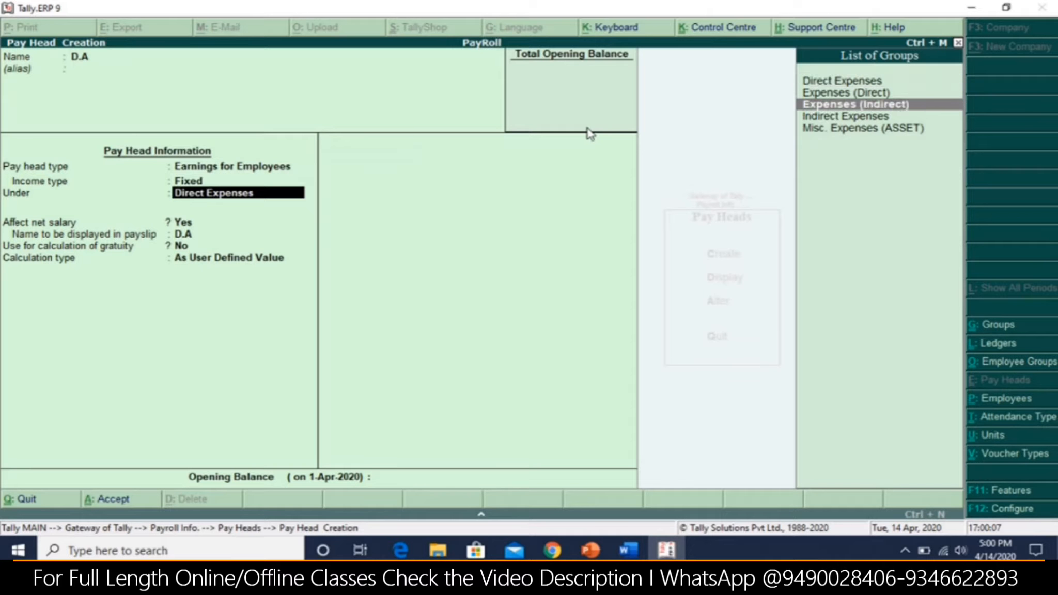
key(Return)
key(Return)
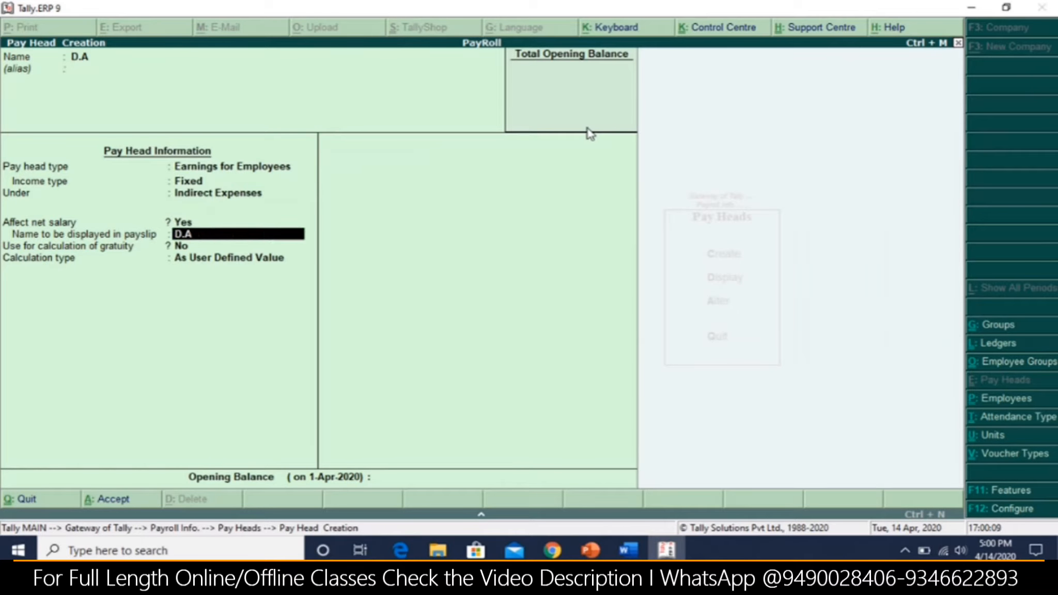
key(Return)
key(Return)
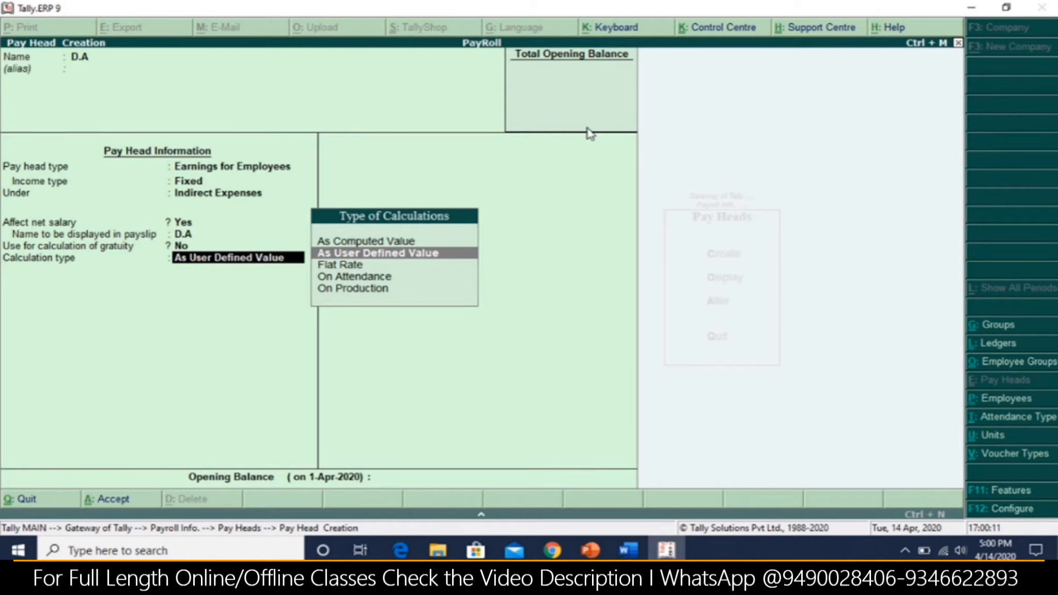
Check the DA rule in the Word table and set D.A's calculation type to As Computed Value with Normal Rounding to a limit of 1
key(alt+Tab)
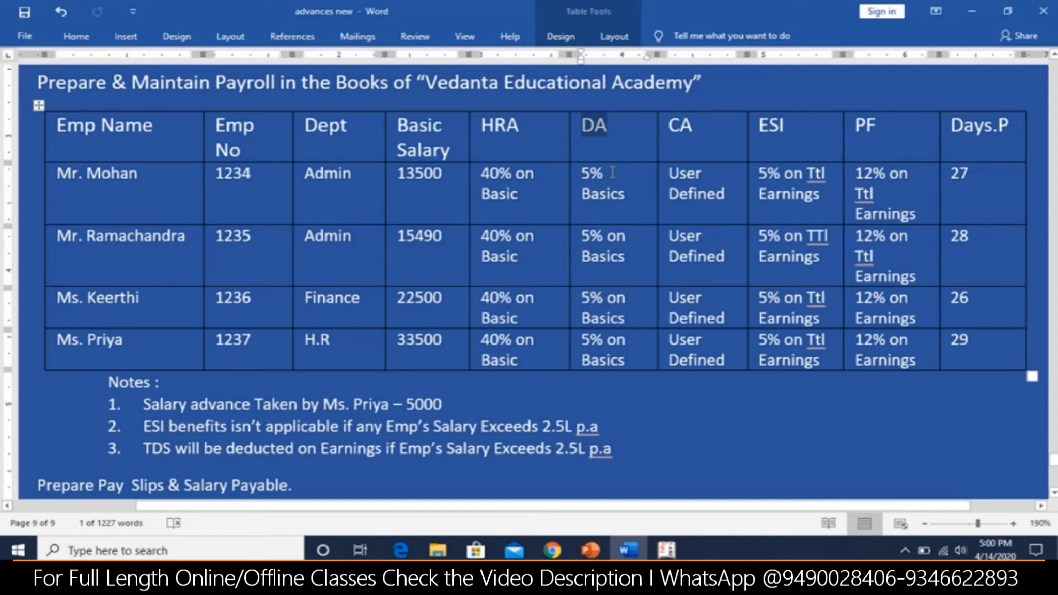
key(alt+Tab)
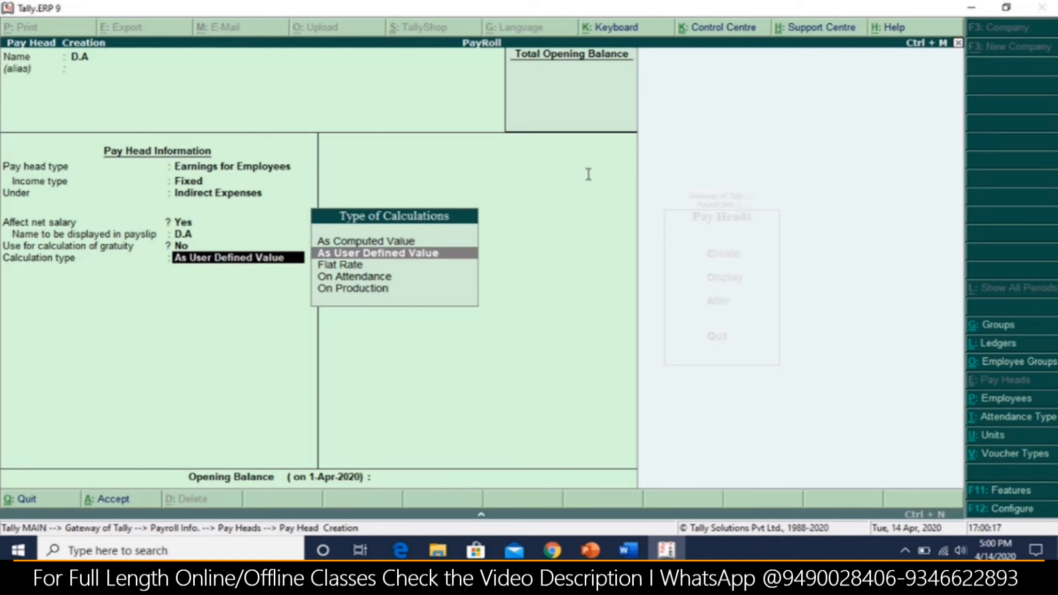
key(Up)
key(Return)
key(Down)
key(Down)
key(Return)
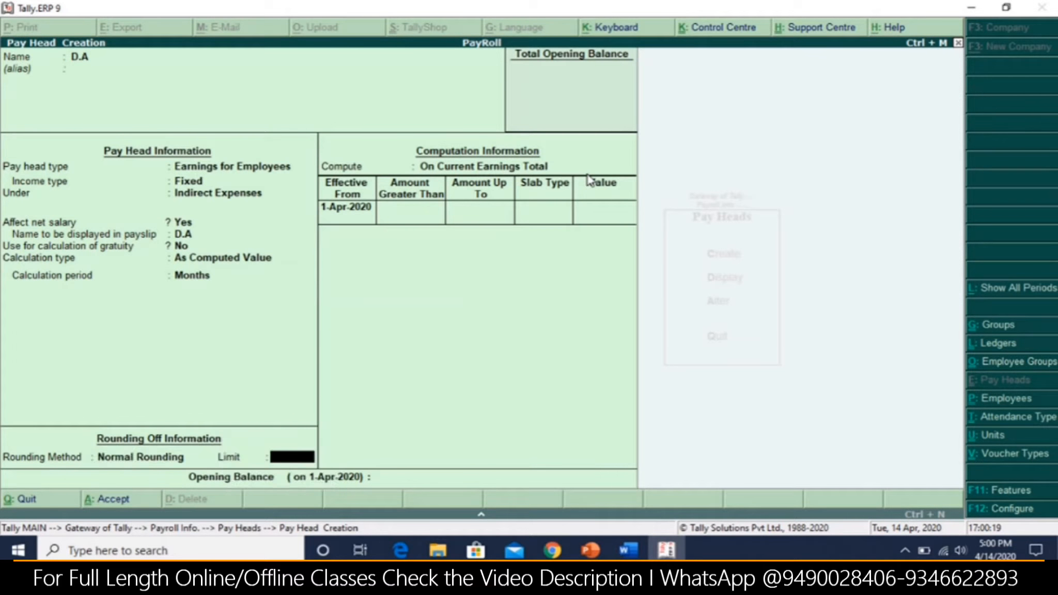
text(1)
key(Return)
Compute D.A On Specified Formula with Basic Salary as the only added pay head
key(Down)
key(Down)
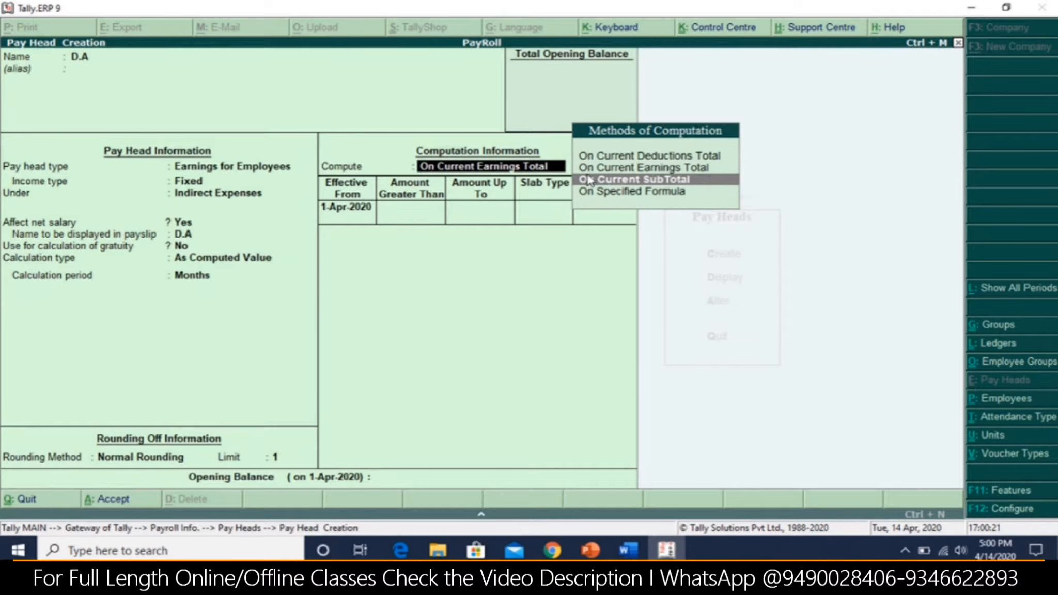
key(Return)
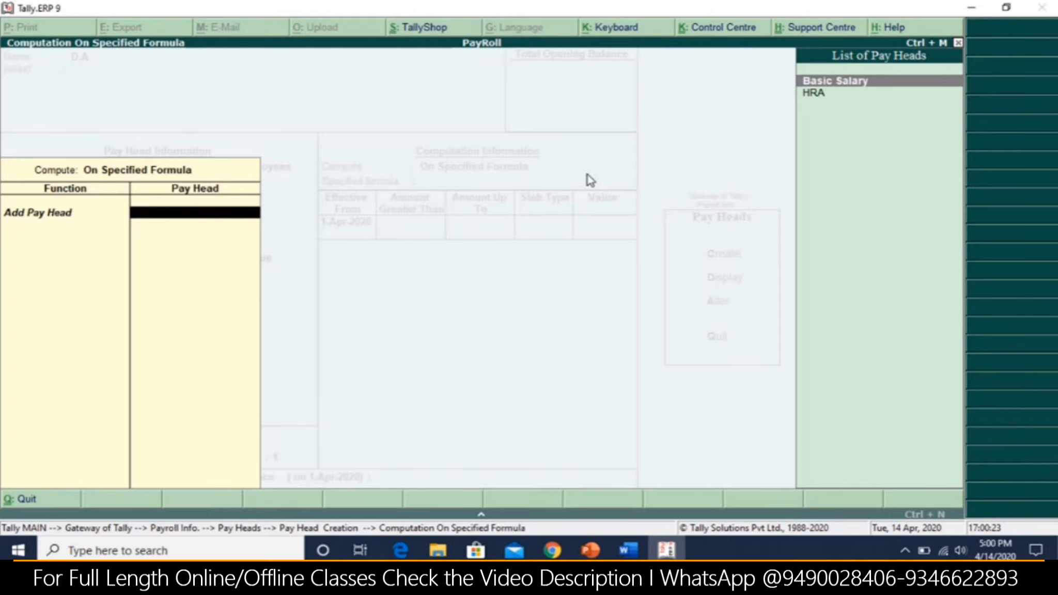
key(Return)
key(Return)
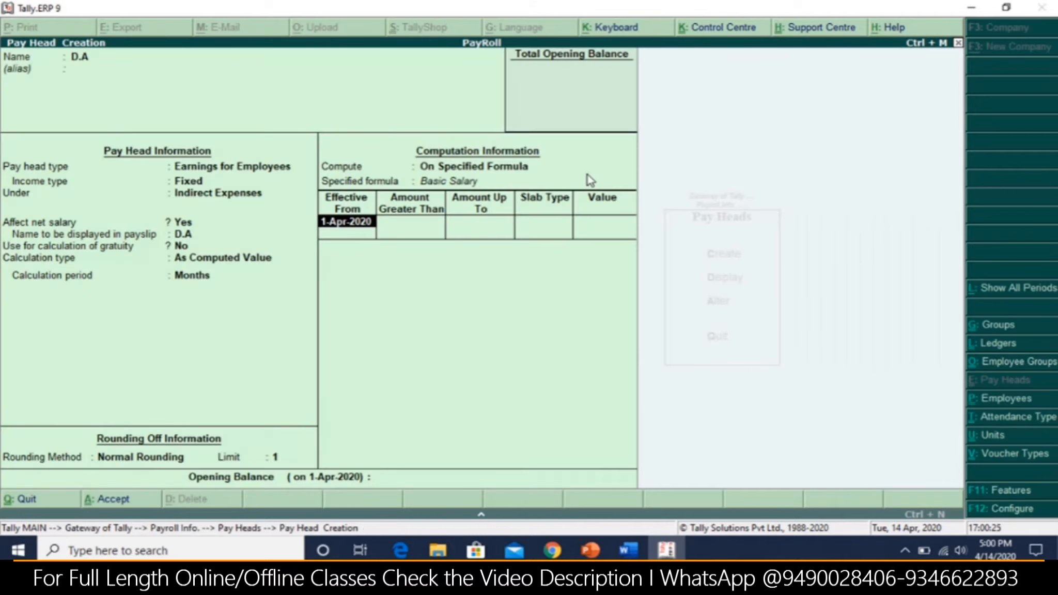
Set the computation slab to 5 percent effective from 1-Apr-2020 and save the D.A pay head
key(Return)
key(Return)
key(Return)
key(Return)
text(5)
key(Return)
key(Return)
key(Return)
key(Return)
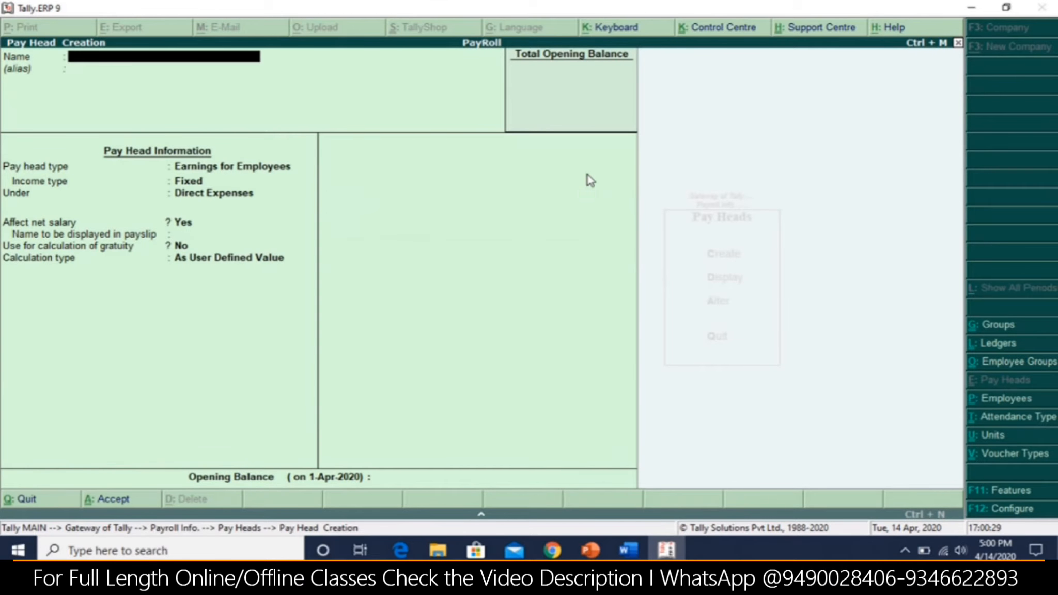
Check the Word table for the component after DA and name the new pay head C.A
key(alt+Tab)
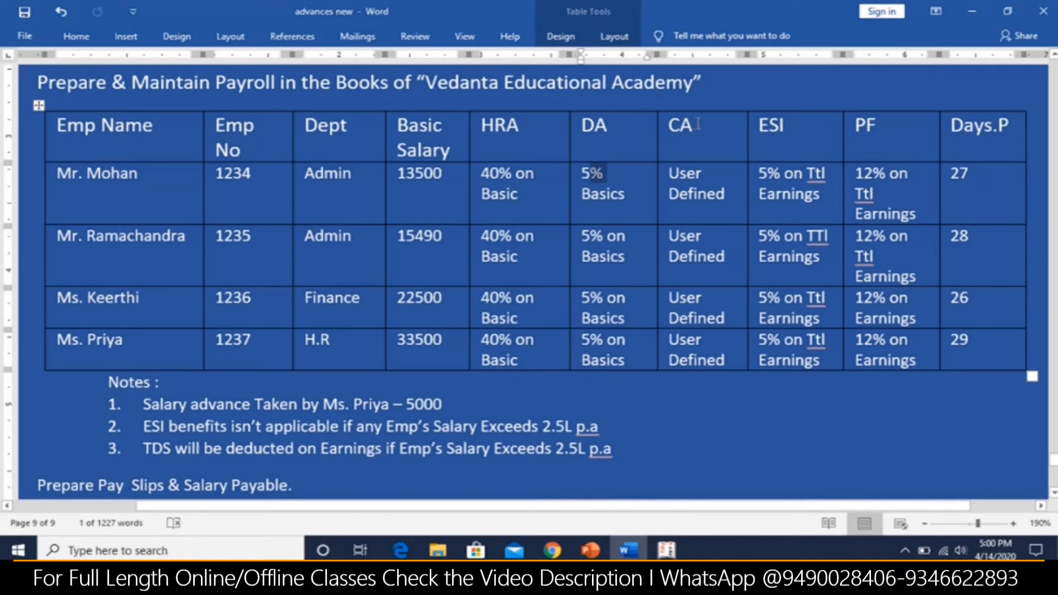
key(alt+Tab)
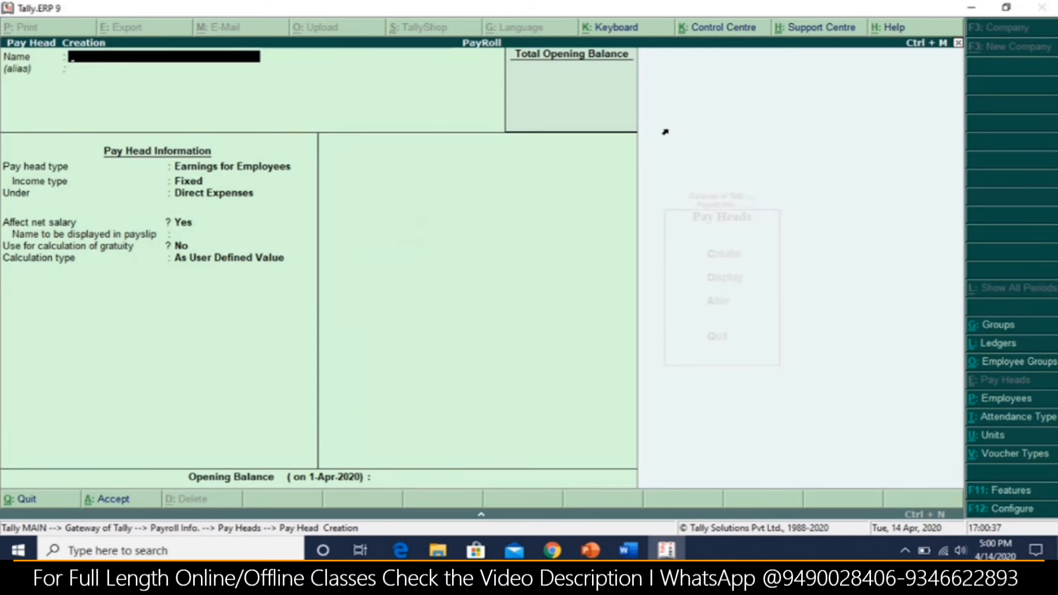
text(CA)
text(A)
key(Return)
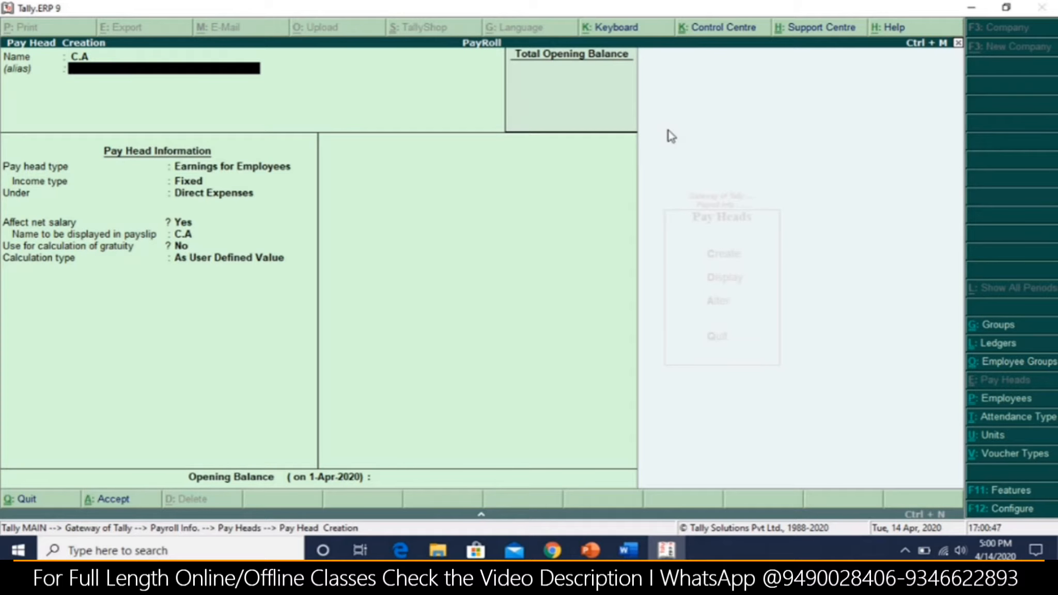
Classify C.A as Earnings for Employees without an alias and pick Variable as its income type
key(Return)
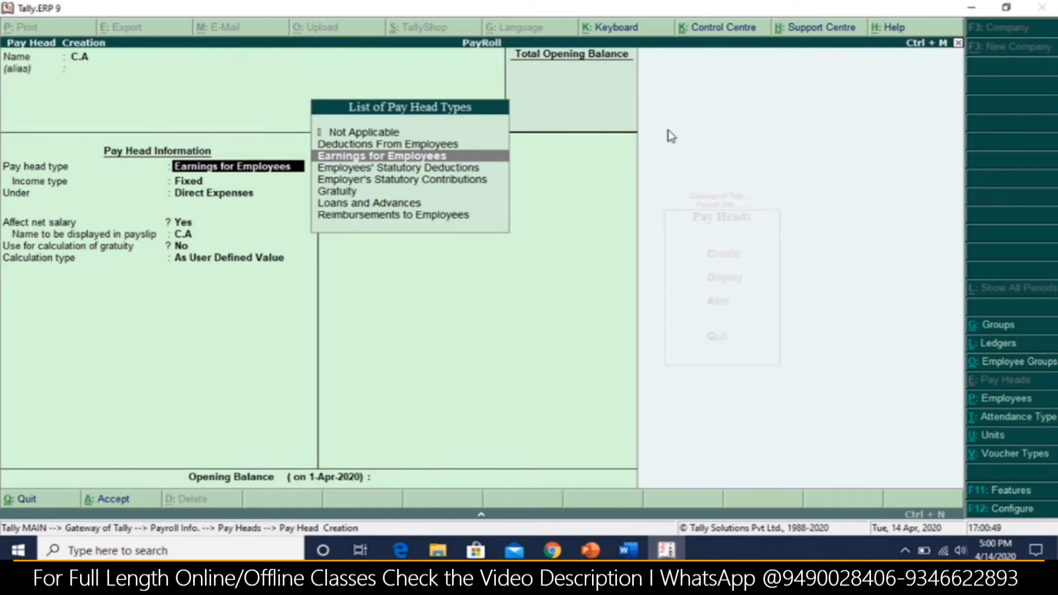
key(Return)
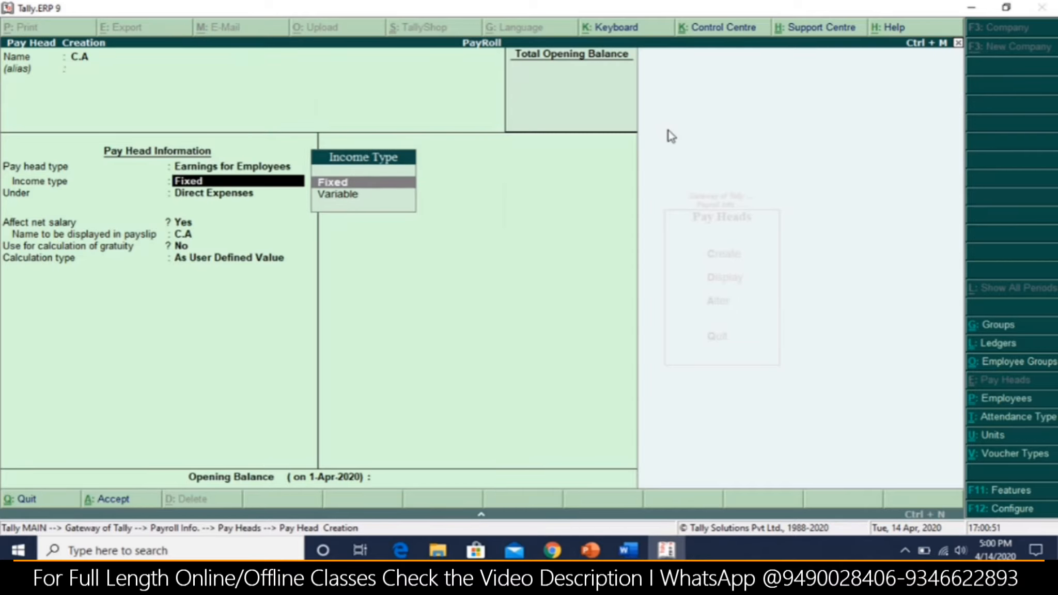
key(Down)
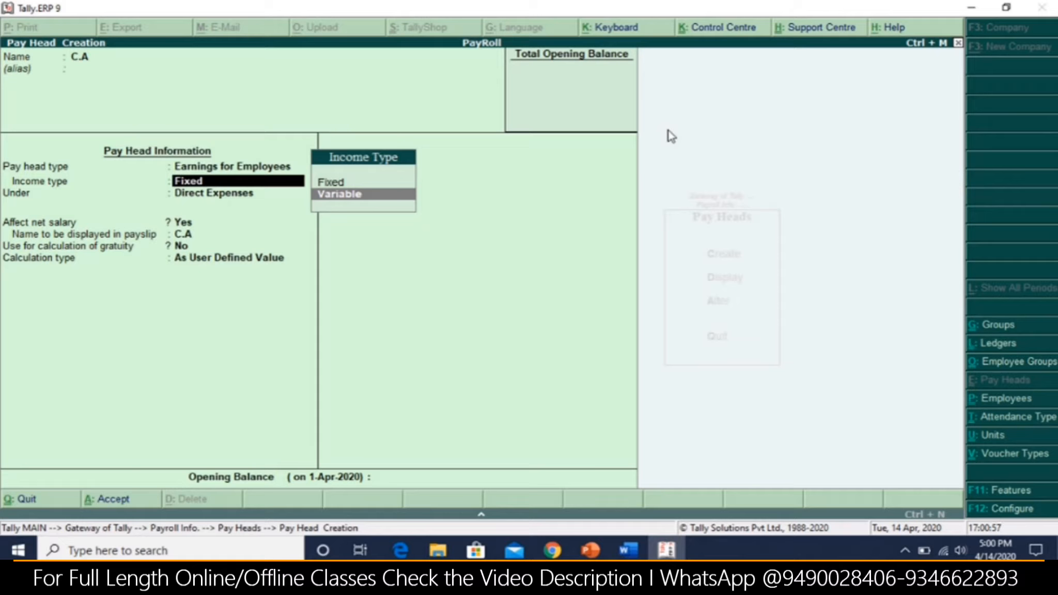
Calculate 100*30 and 100*10 in the built-in calculator to illustrate a variable allowance
key(ctrl+n)
text(100)
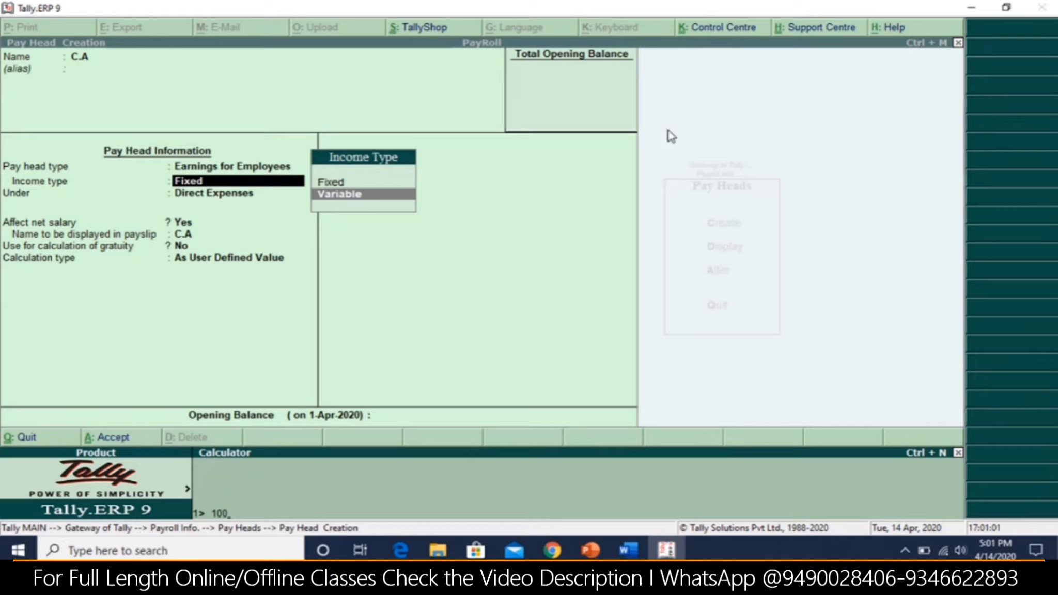
text(*30)
key(Return)
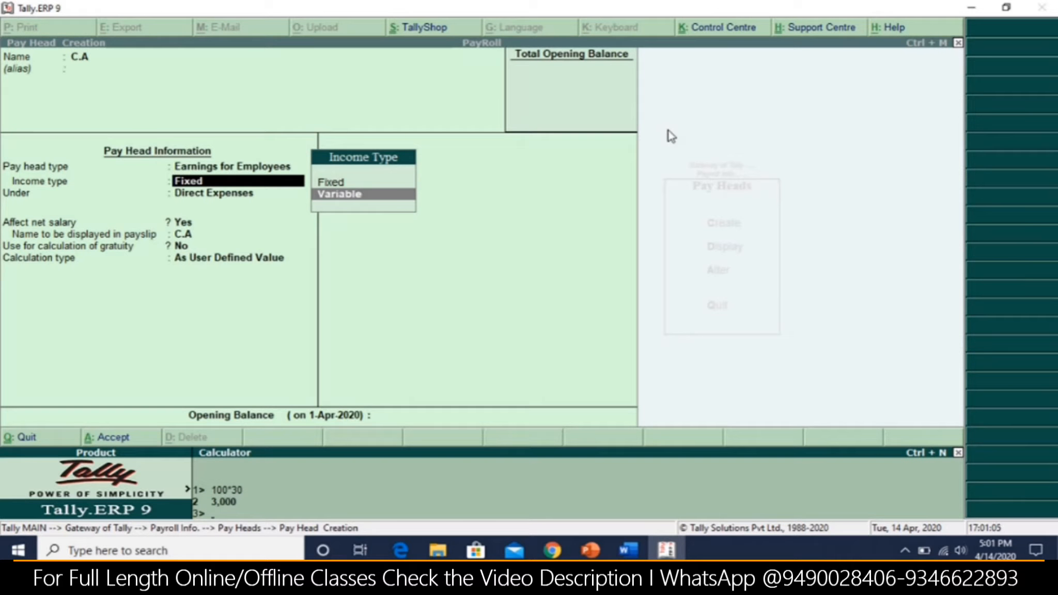
text(100*10)
key(Return)
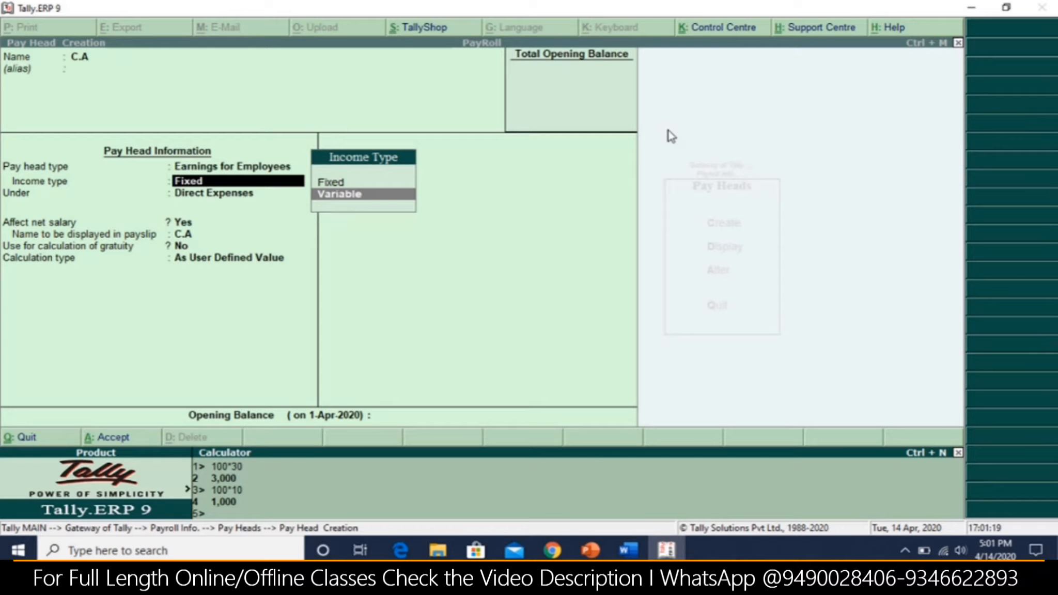
key(ctrl+n)
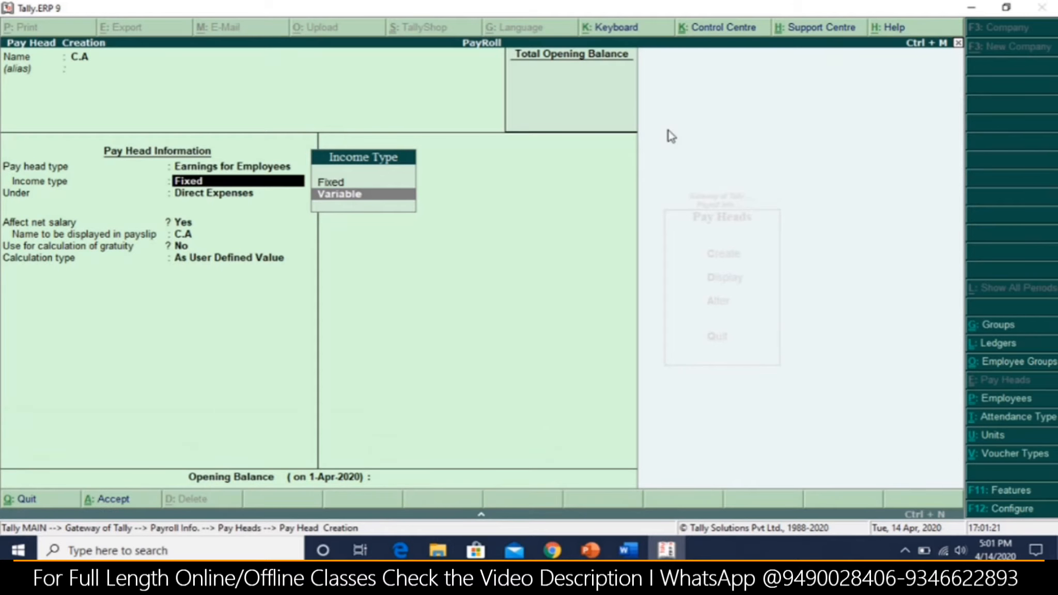
Place the variable C.A pay head under Indirect Expenses, affecting net salary and not used for gratuity
key(Return)
key(Down)
key(Down)
key(Down)
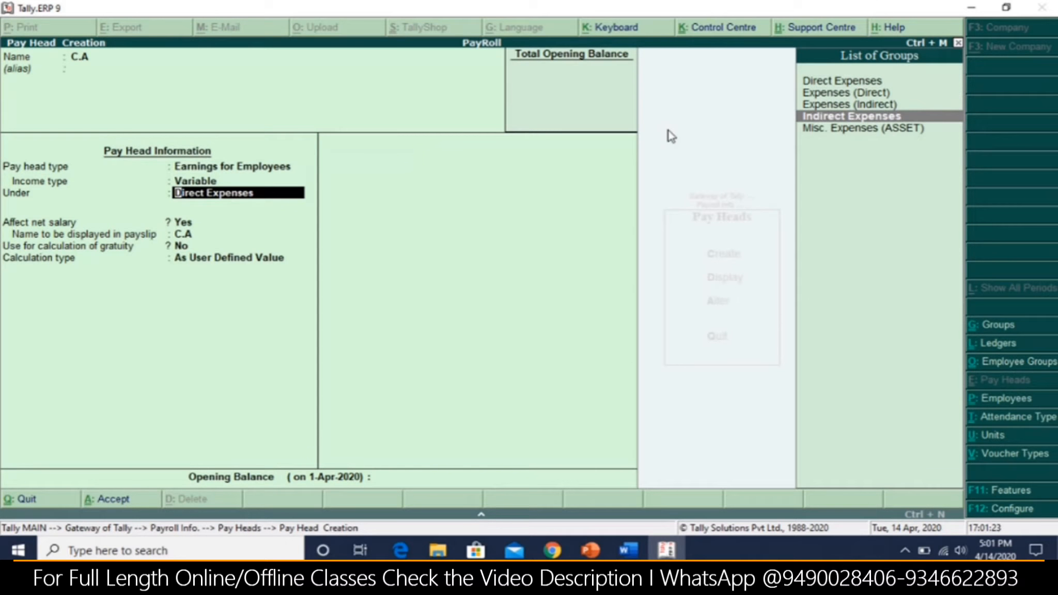
key(Return)
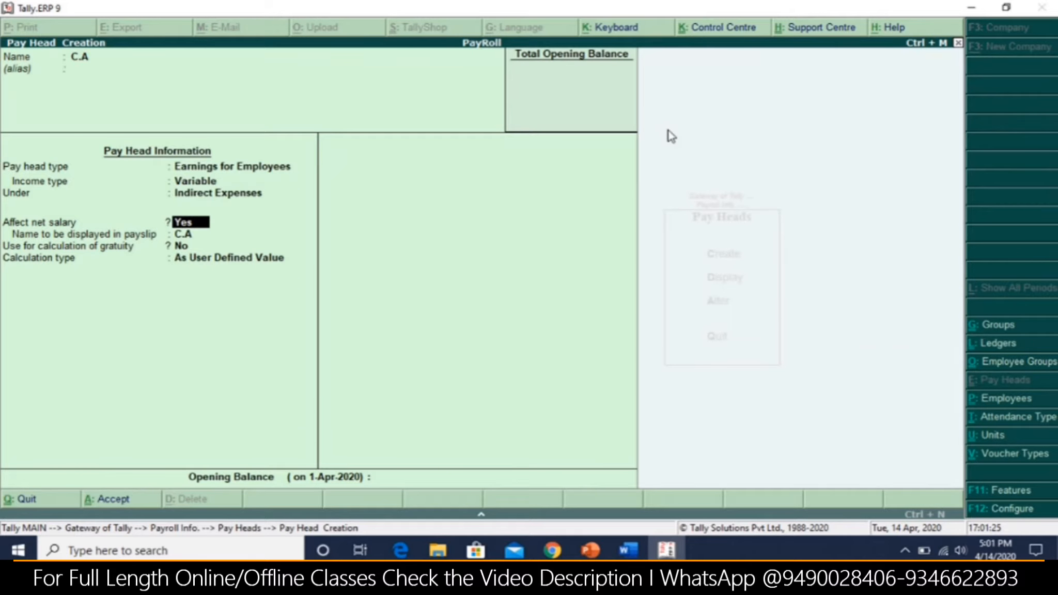
key(Return)
key(Return)
key(Return)
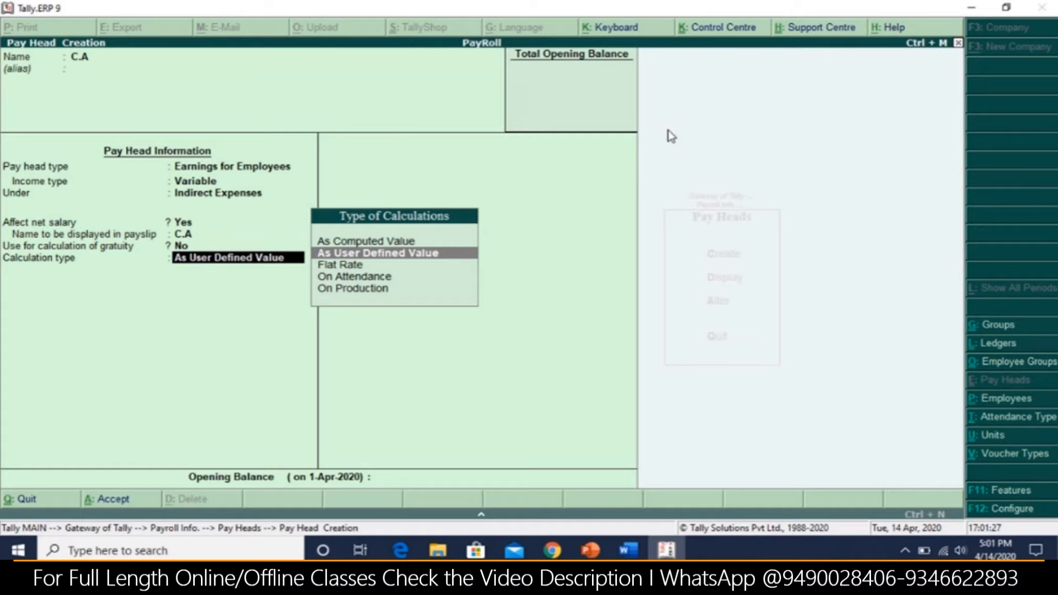
Review each employee's CA rule in the Word table, set C.A's calculation type to As User Defined Value and save the pay head
key(alt+Tab)
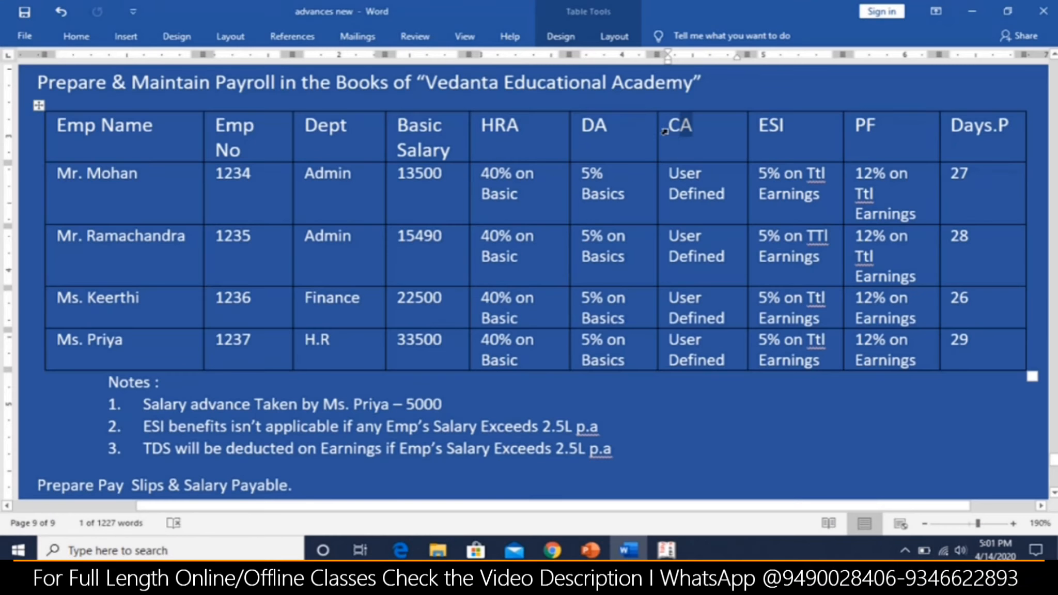
drag(669, 173, 725, 196)
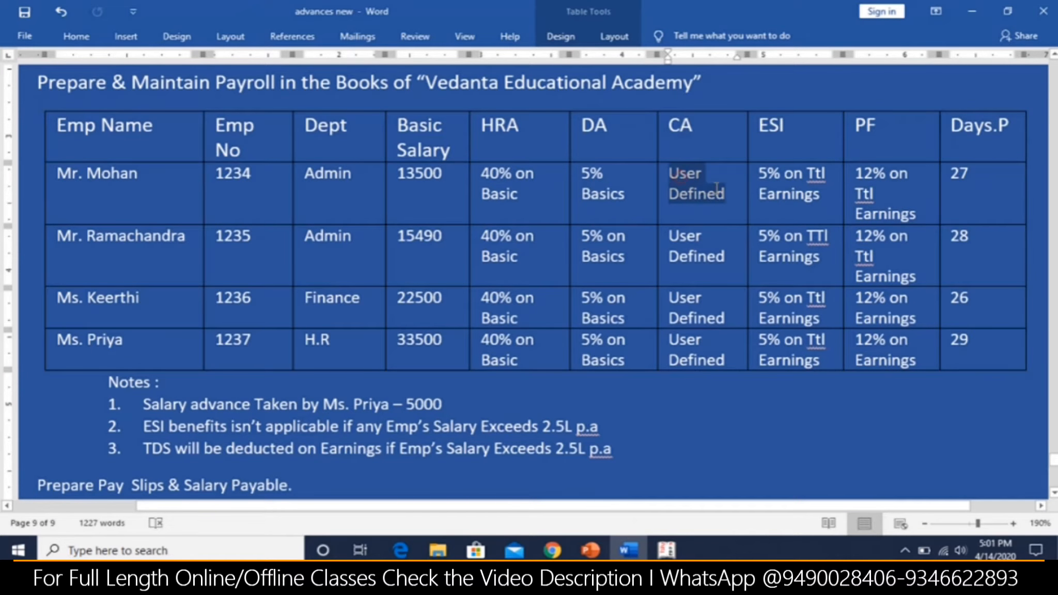
drag(681, 236, 710, 252)
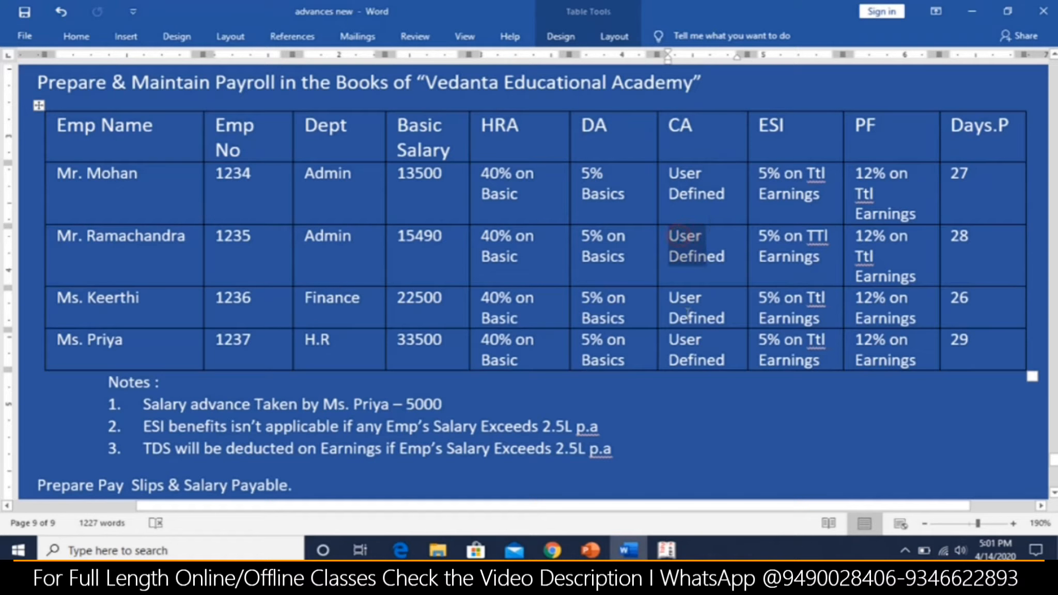
drag(680, 315, 716, 314)
drag(670, 339, 725, 361)
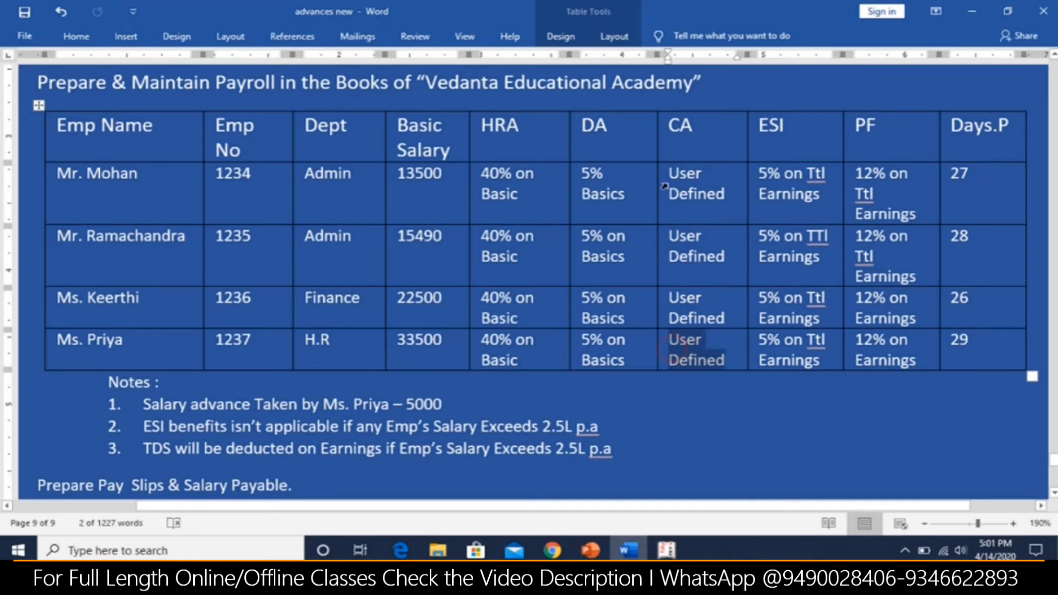
drag(670, 173, 706, 170)
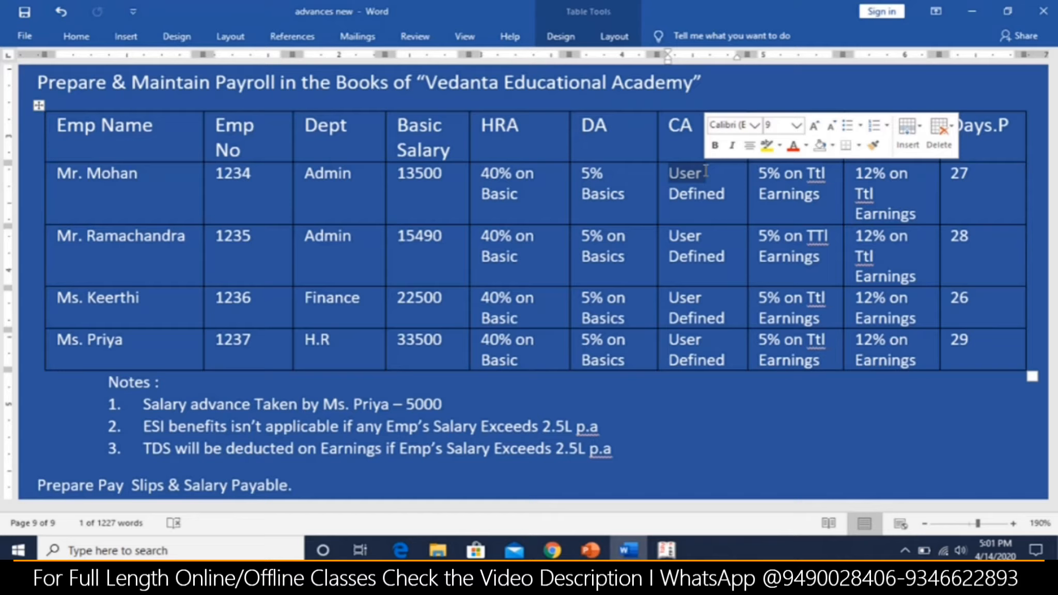
key(alt+Tab)
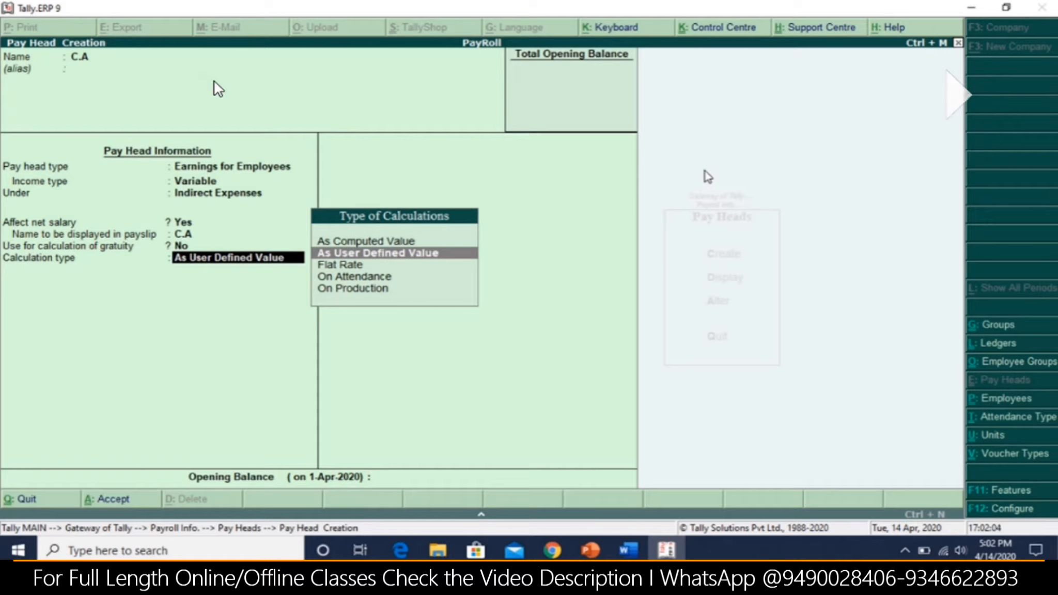
key(Return)
key(Return)
key(Return)
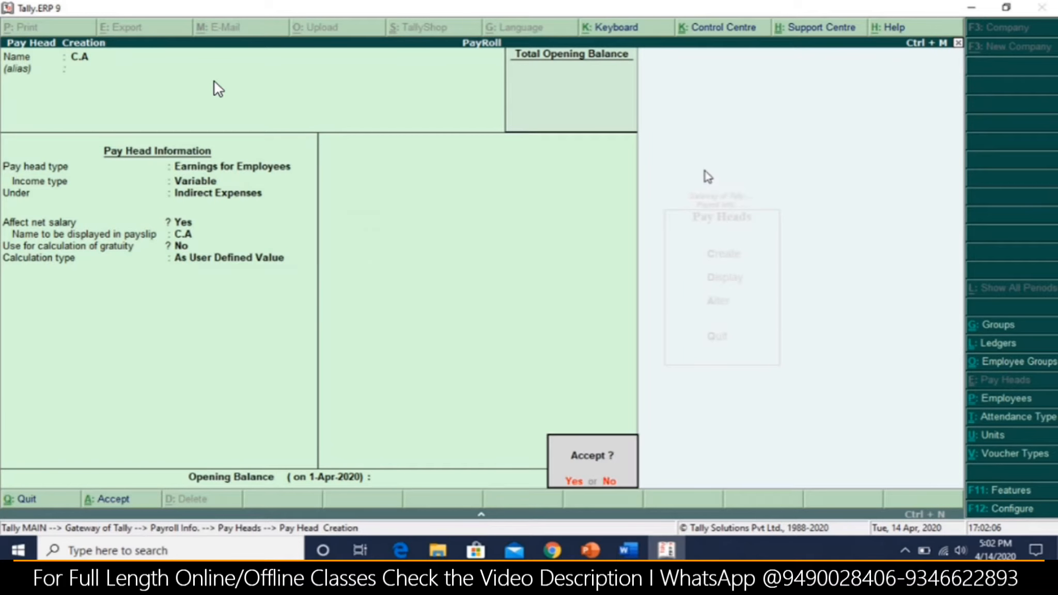
Check the Word table for the component after CA and name the new pay head ESI, without an alias
key(alt+Tab)
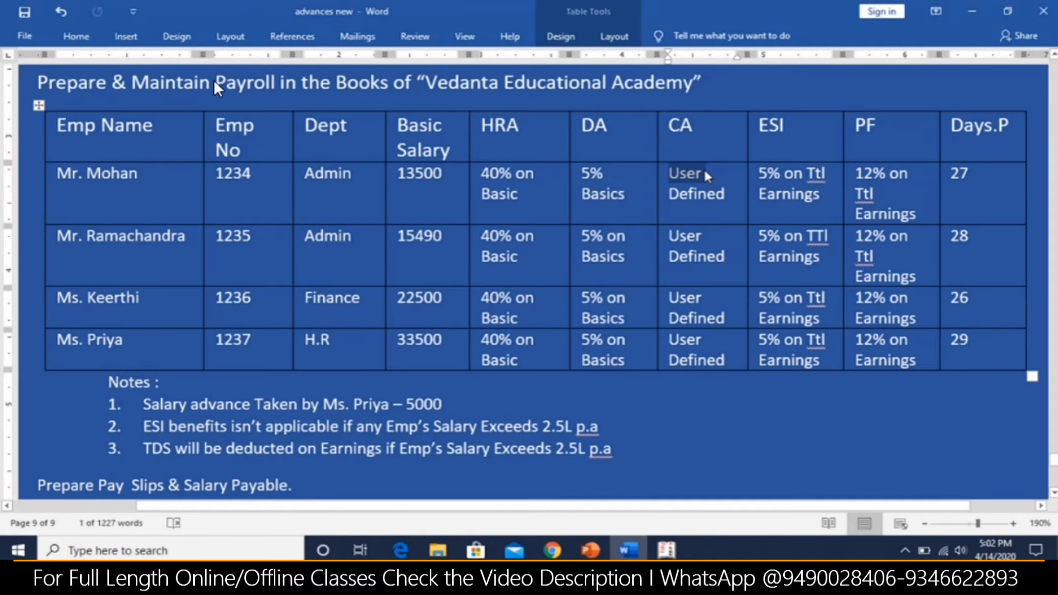
key(alt+Tab)
text(Esi)
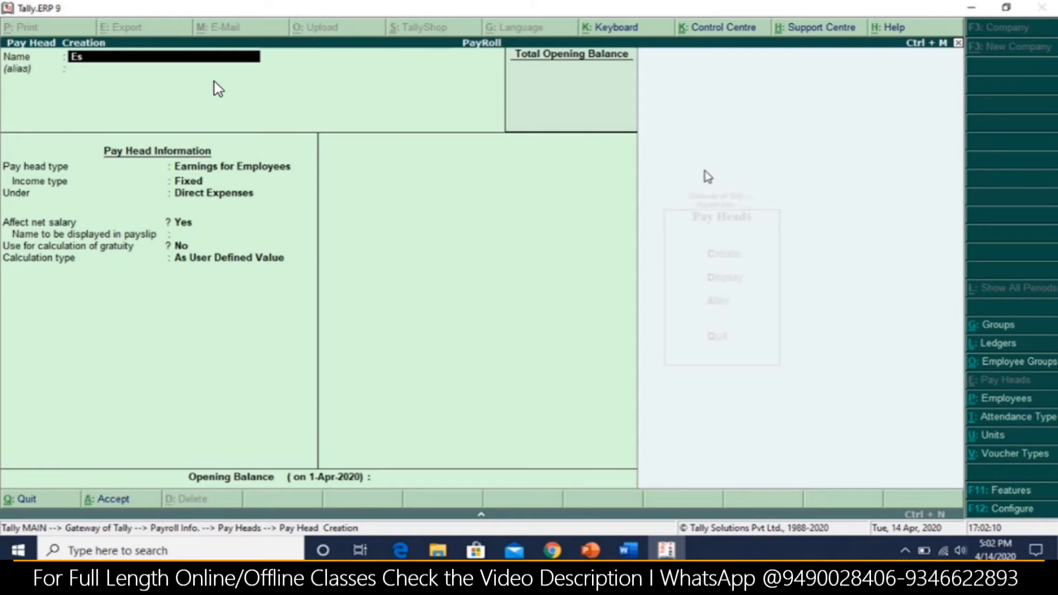
key(BackSpace)
key(BackSpace)
key(BackSpace)
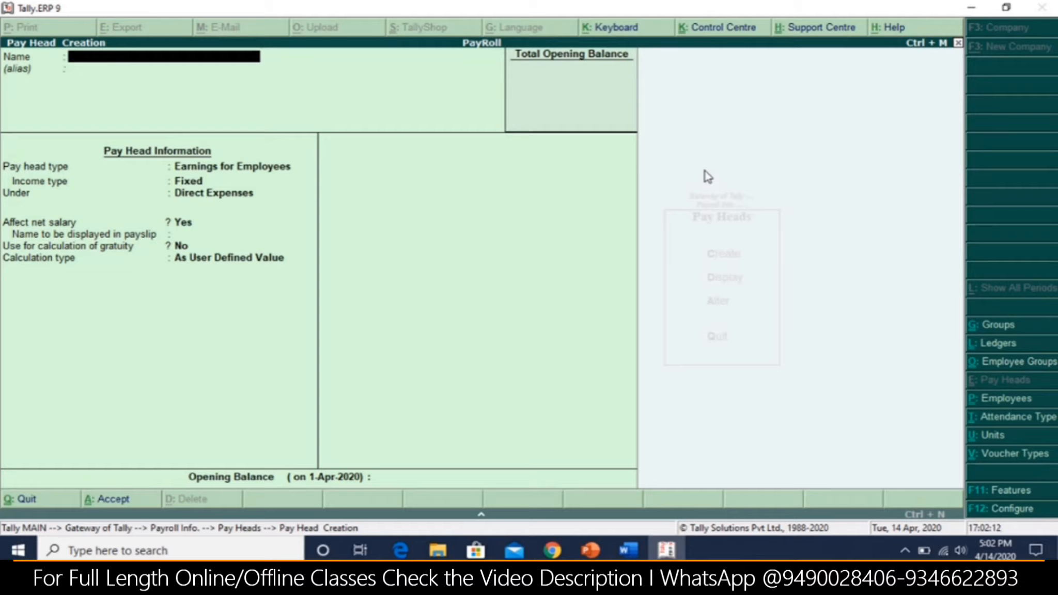
text(Esi)
key(BackSpace)
key(BackSpace)
text(S)
key(Return)
key(Return)
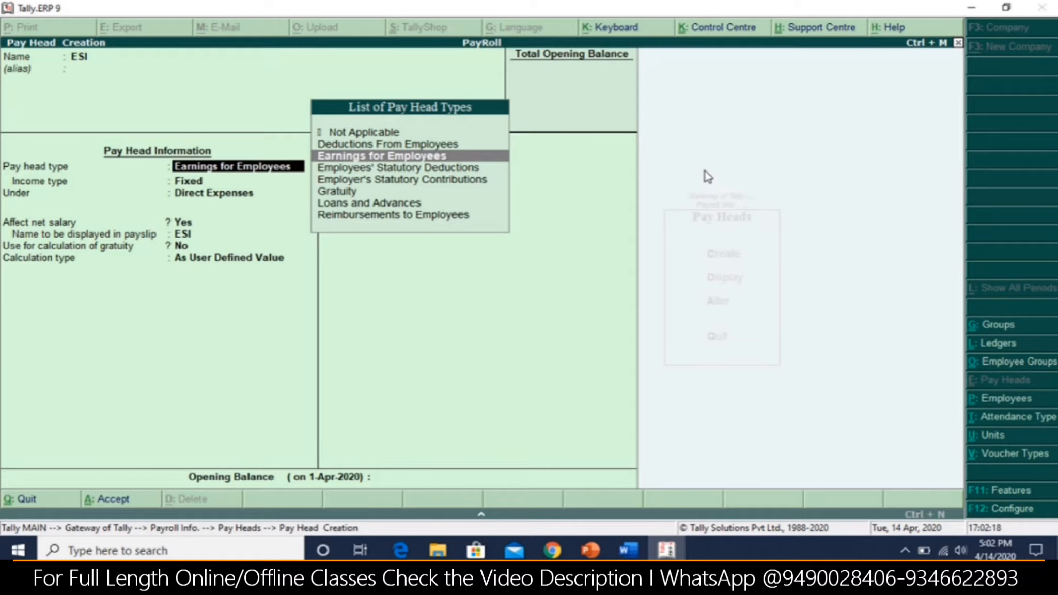
Define ESI as Employees' Statutory Deductions under Duties & Taxes, affecting net salary and displayed as ESI in the payslip
key(Down)
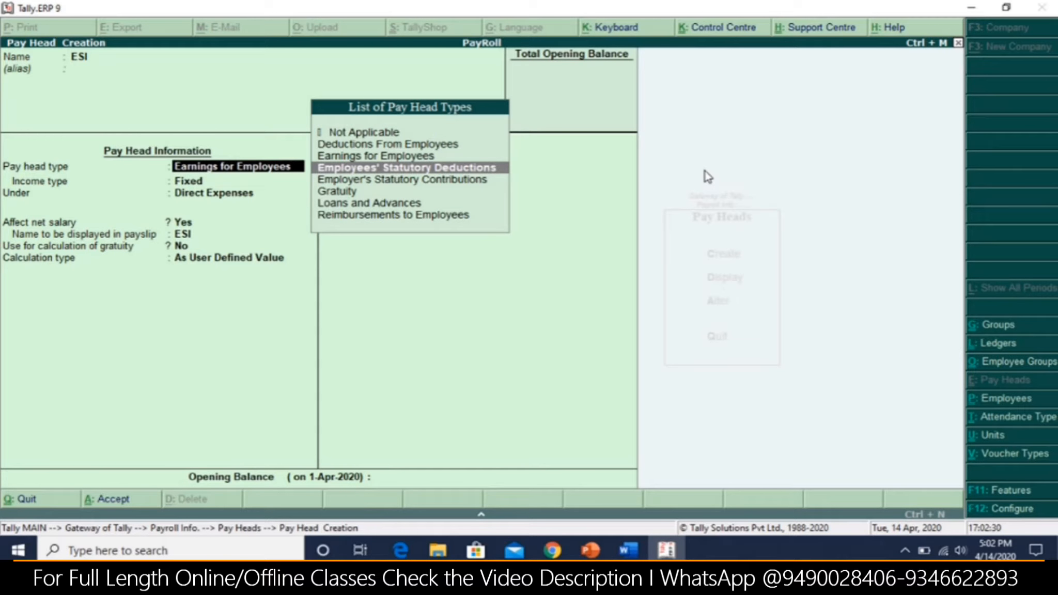
key(Return)
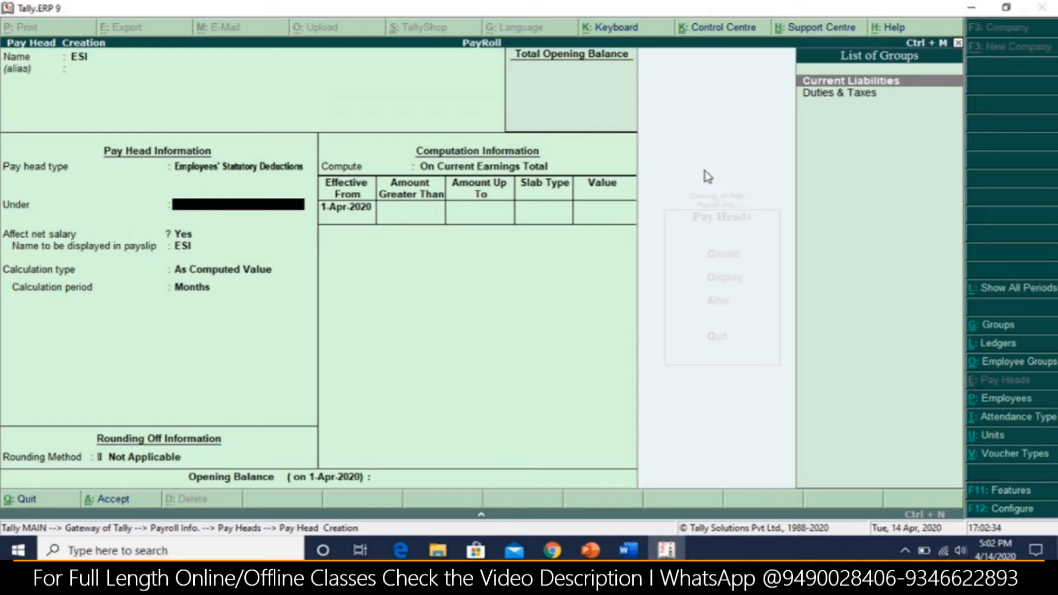
key(Down)
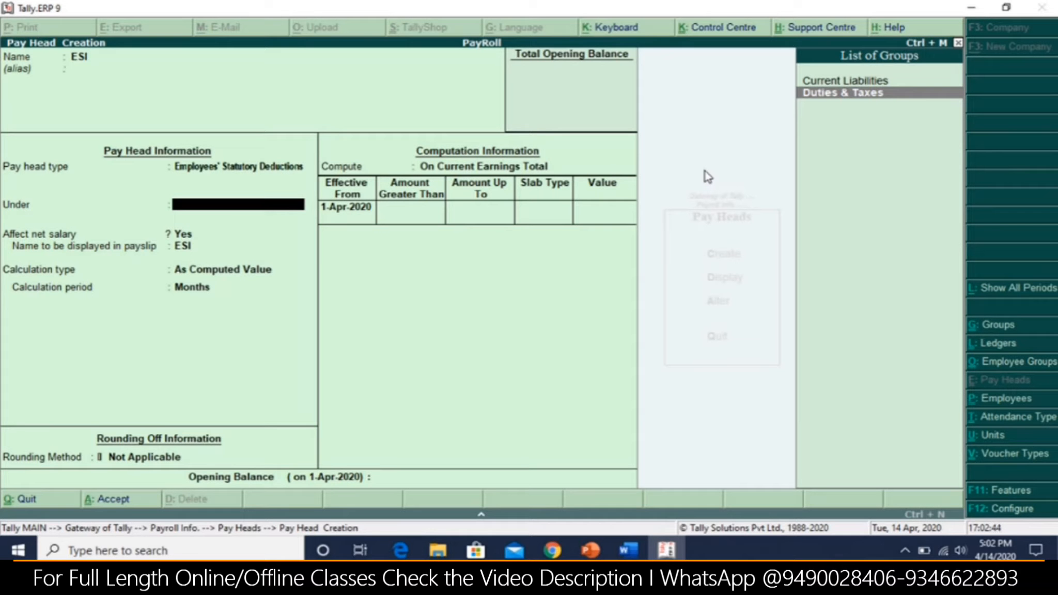
key(Return)
key(Return)
key(Return)
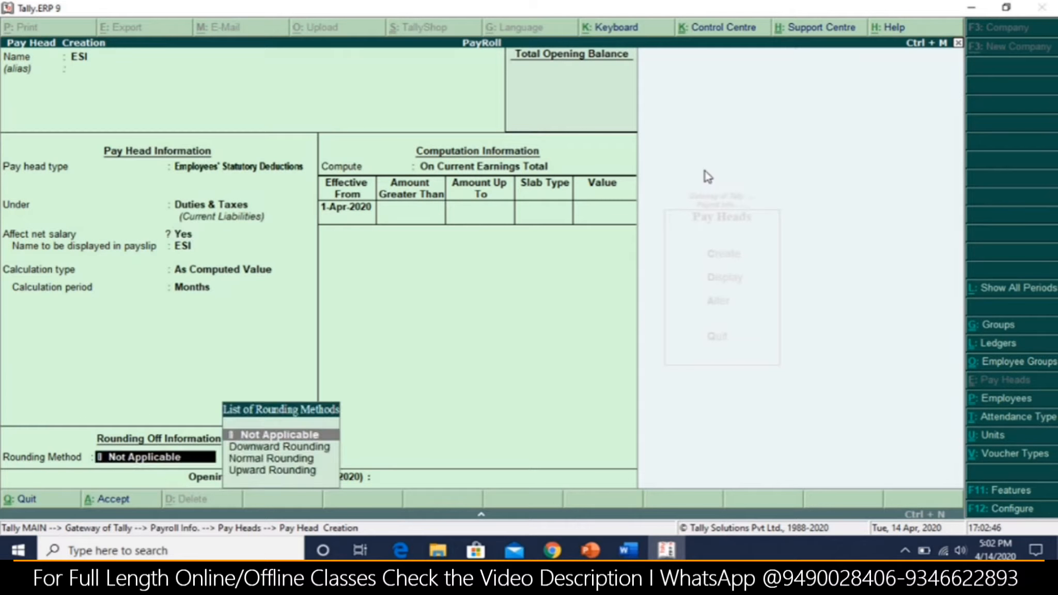
Set ESI's rounding method to Normal Rounding with a limit of 1
key(Down)
key(Down)
key(Return)
text(1)
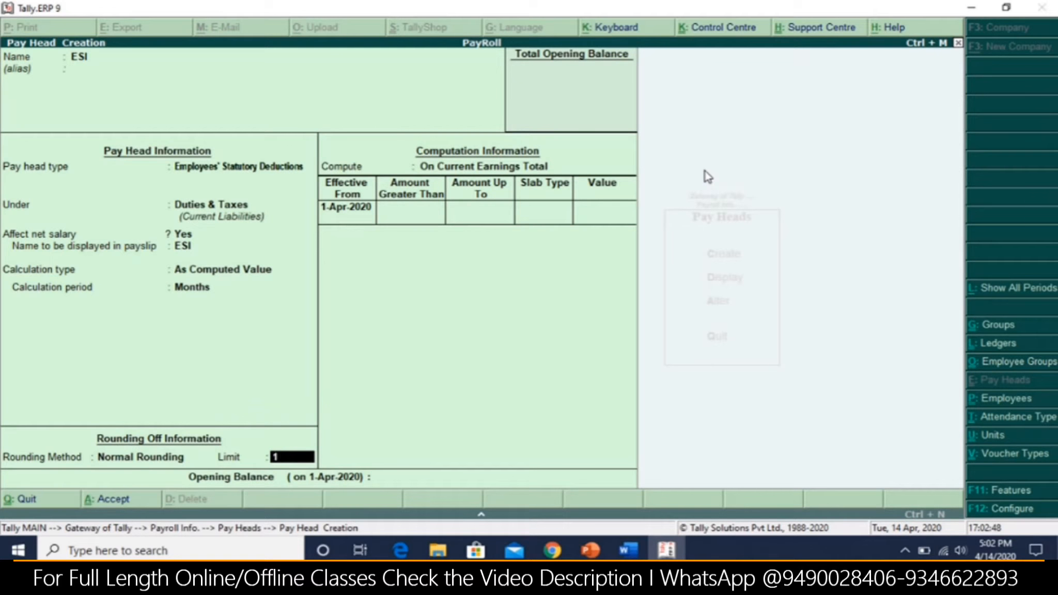
key(Return)
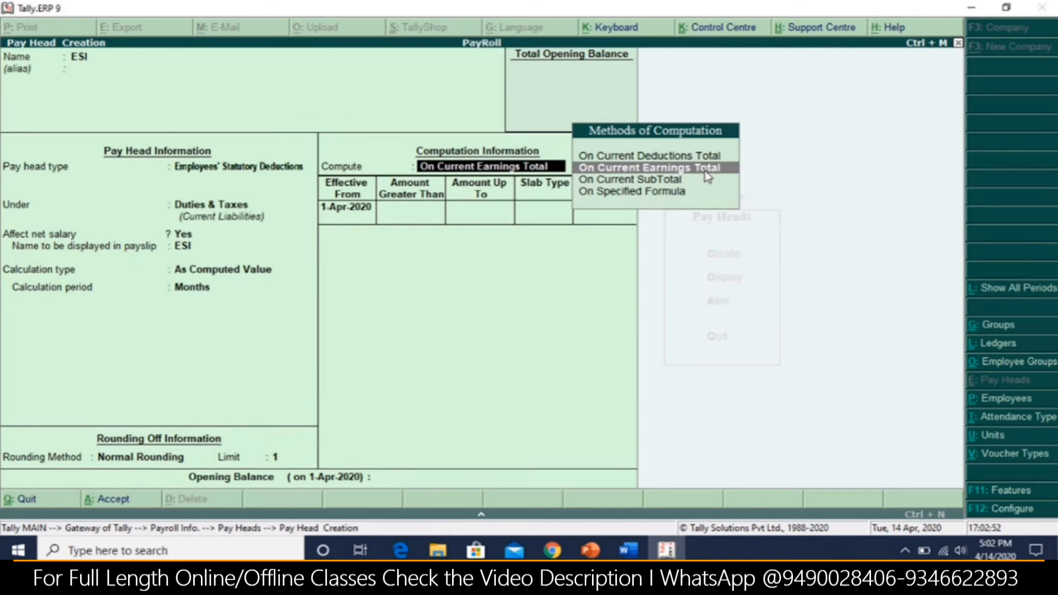
Check the ESI rule in the Word table and compute ESI on the current earnings total
key(alt+Tab)
key(alt+Tab)
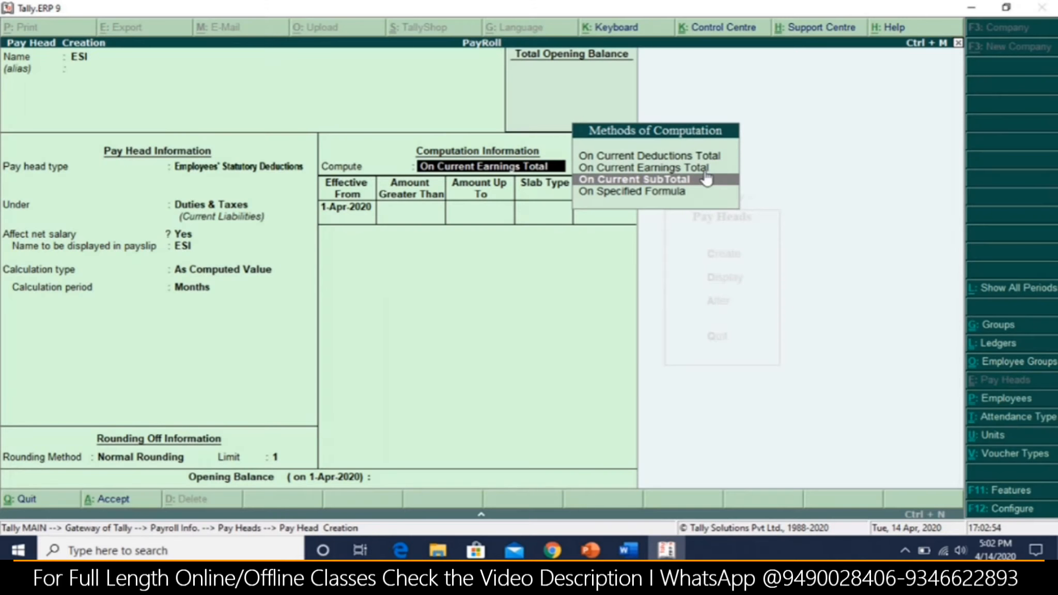
click(704, 169)
key(Return)
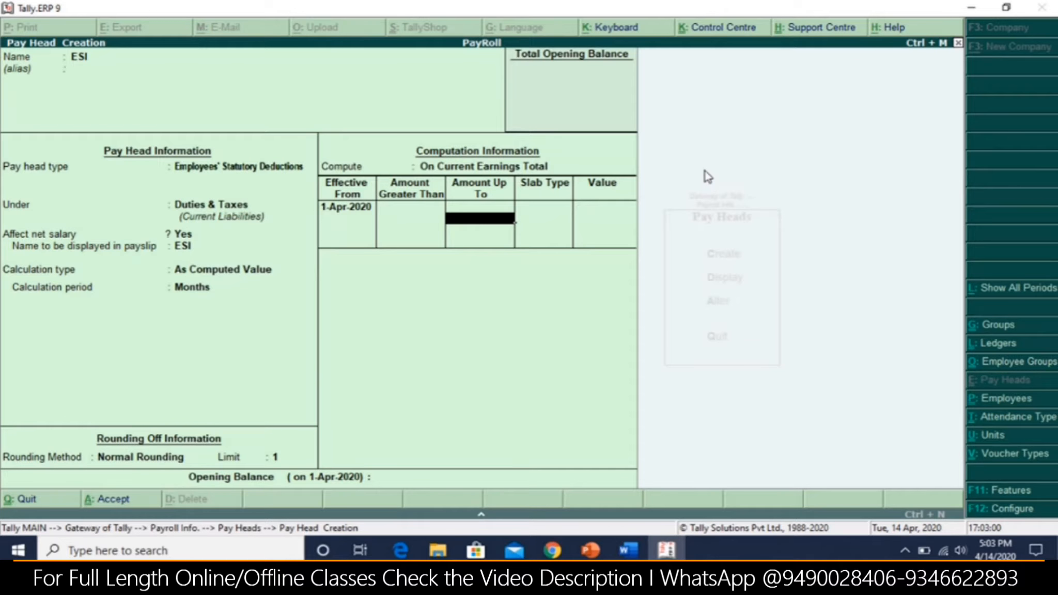
Work out the monthly ESI salary limit as 250000/12 in the built-in calculator
key(ctrl+n)
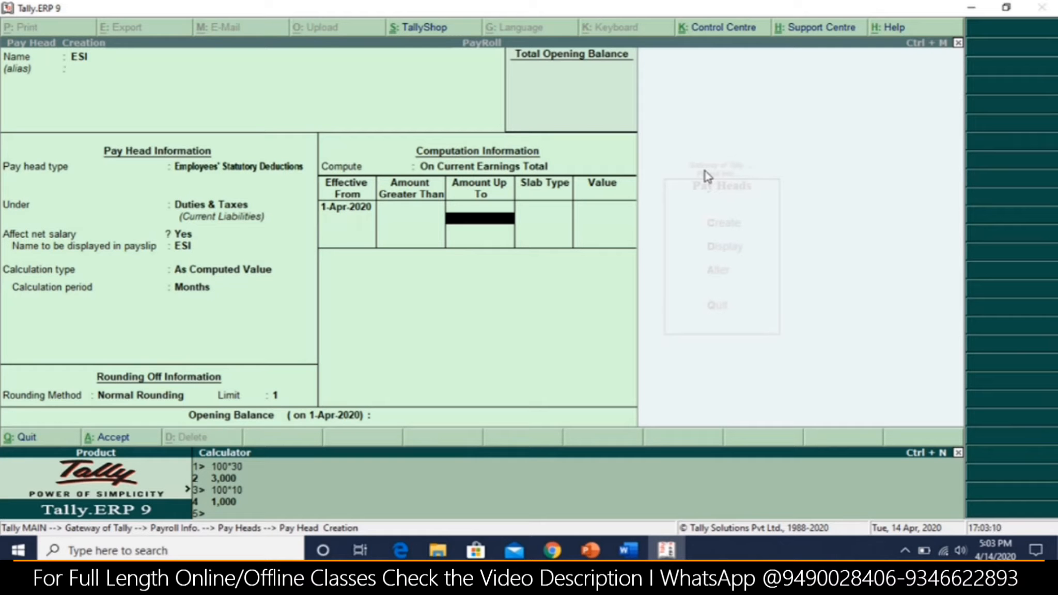
text(250000/12)
key(Return)
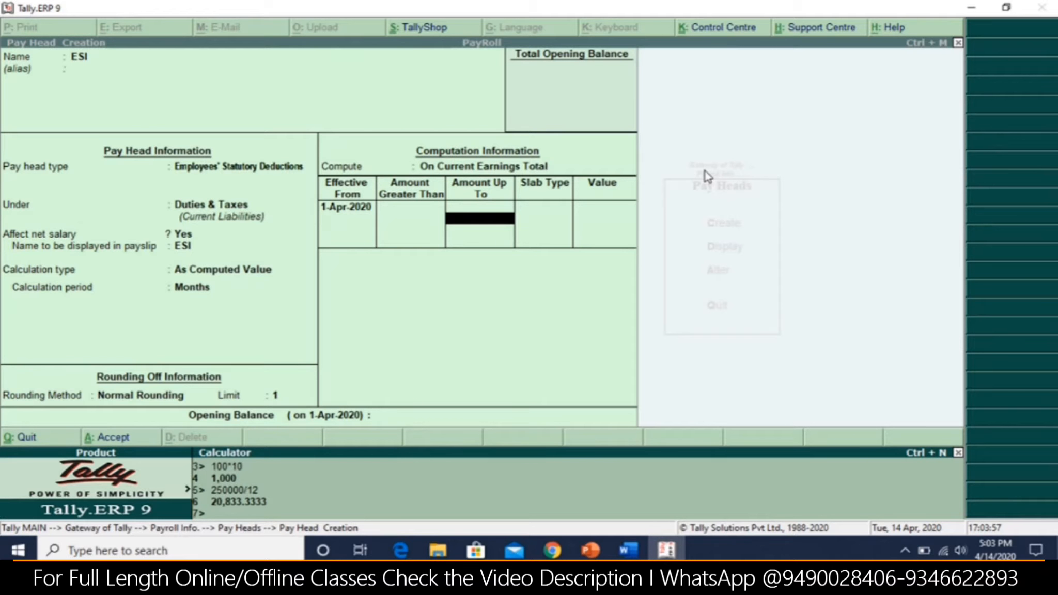
Enter a 5% ESI slab for amounts up to 2,08,332 and a second percentage slab for amounts above it
key(ctrl+m)
text(2,08,332)
key(Return)
key(Return)
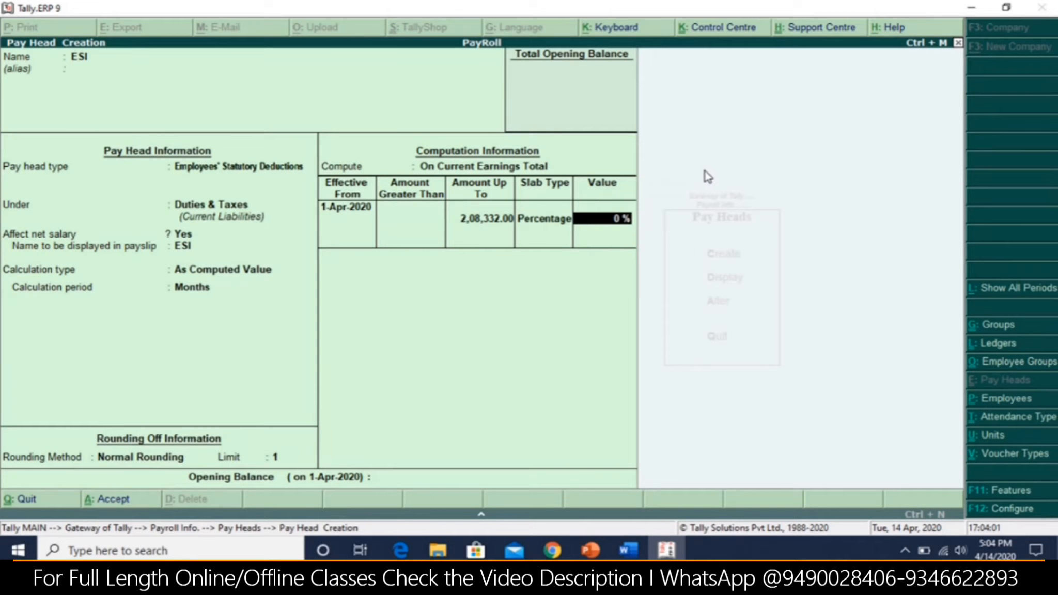
key(alt+Tab)
key(alt+Tab)
text(5)
key(Return)
key(Return)
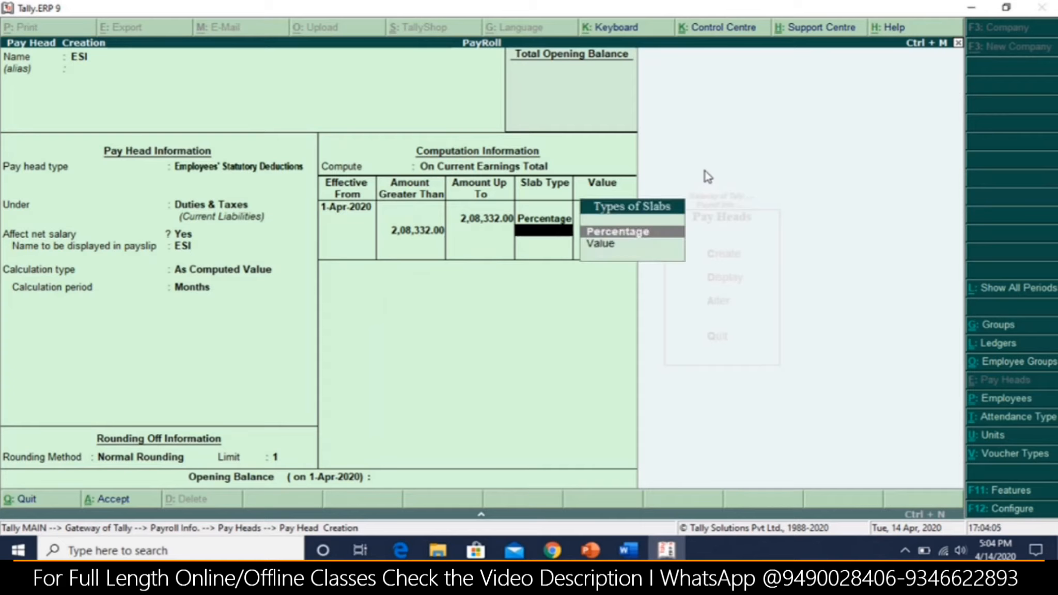
key(Return)
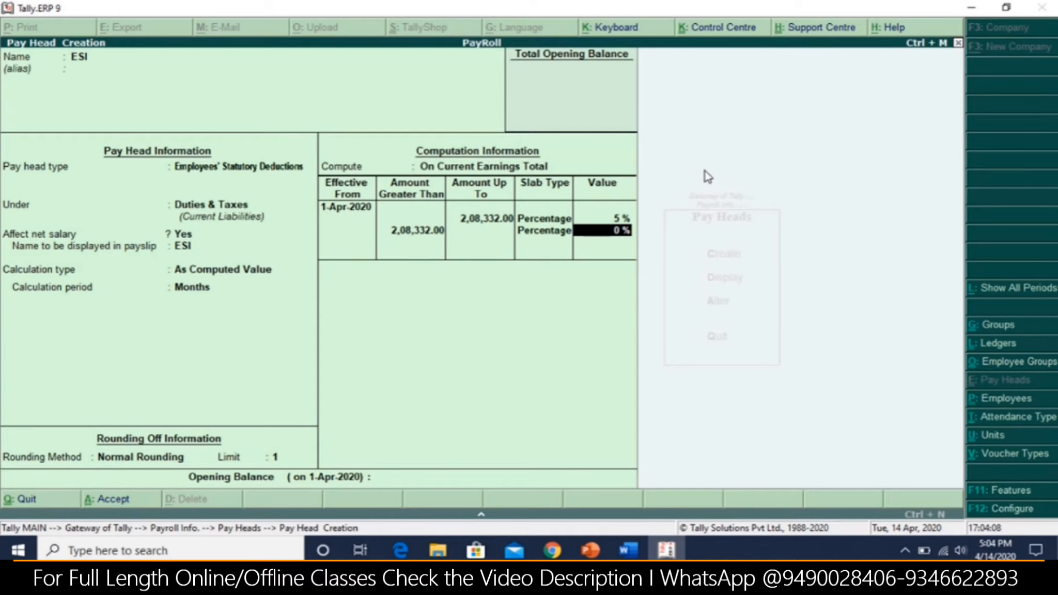
Correct the upper limit of the first ESI slab to 20,833, keeping both slabs as percentages
key(BackSpace)
key(BackSpace)
key(BackSpace)
key(BackSpace)
key(BackSpace)
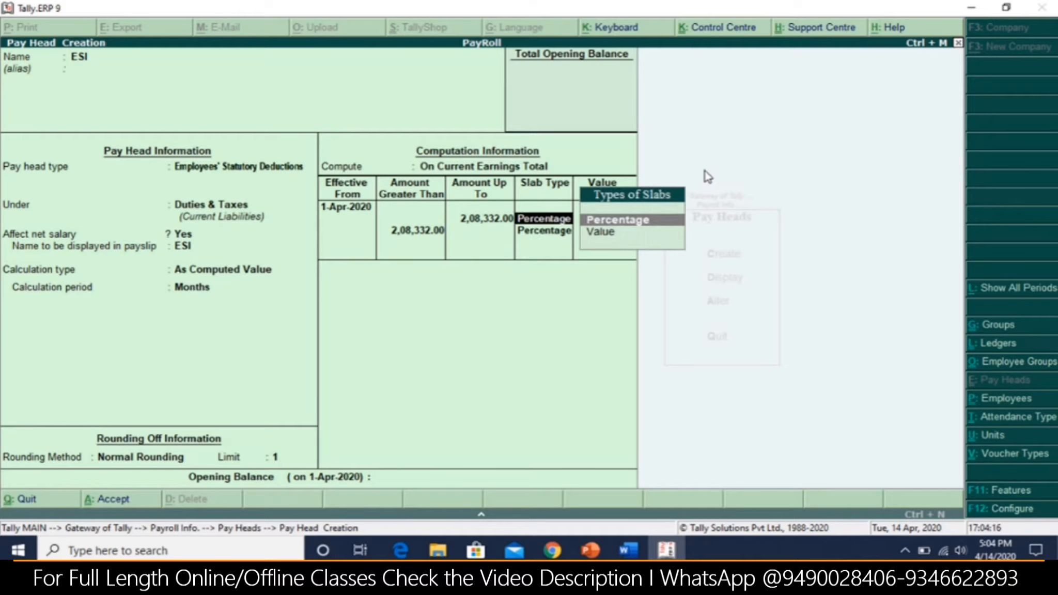
text(20)
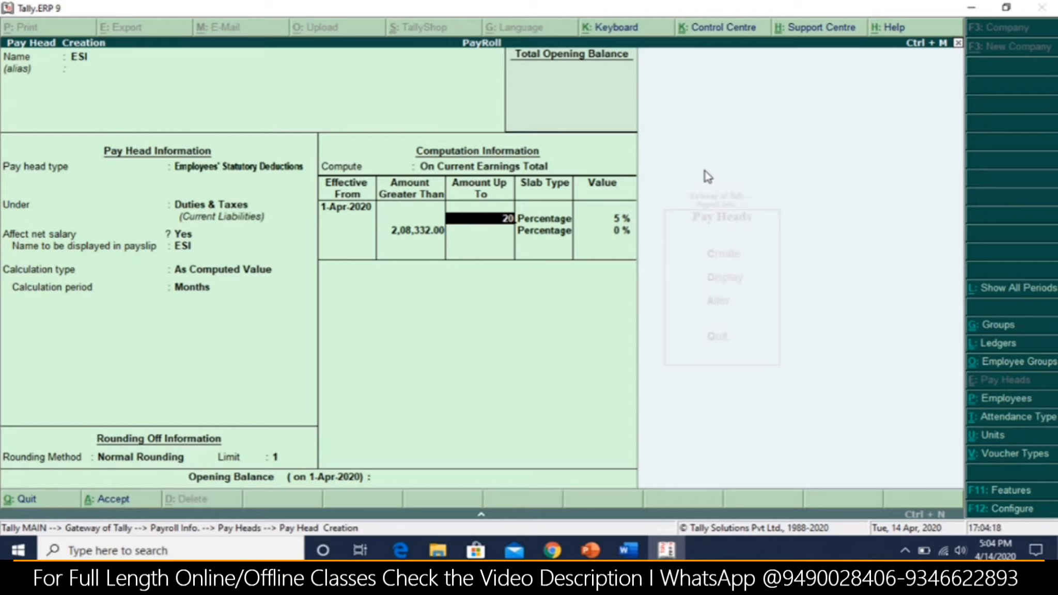
text(,833)
key(Return)
key(Return)
key(Return)
key(Return)
key(Return)
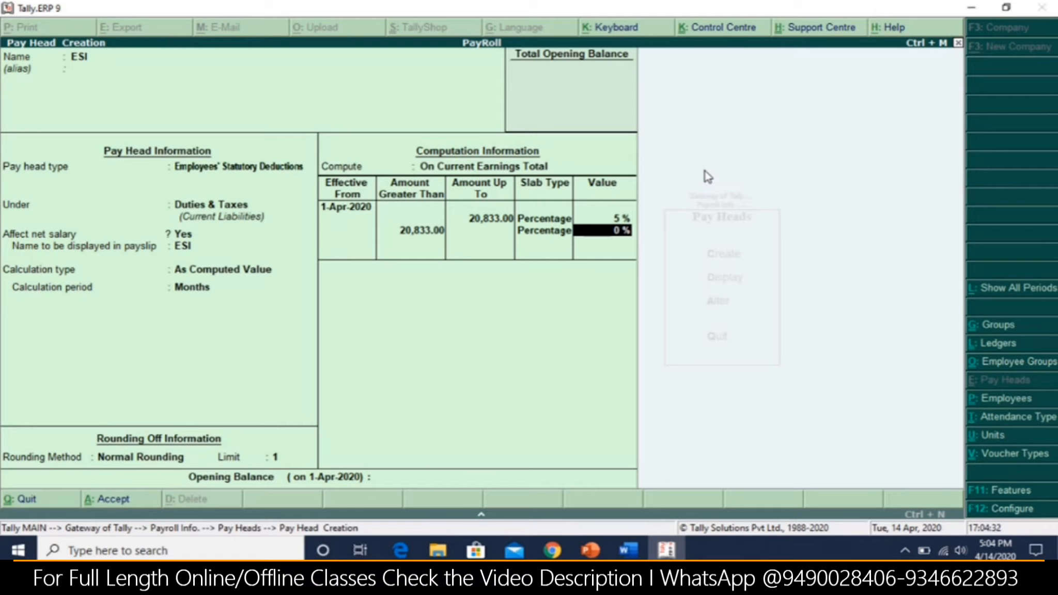
Leave the second ESI slab at 0% and save the pay head
key(Return)
key(Return)
key(Return)
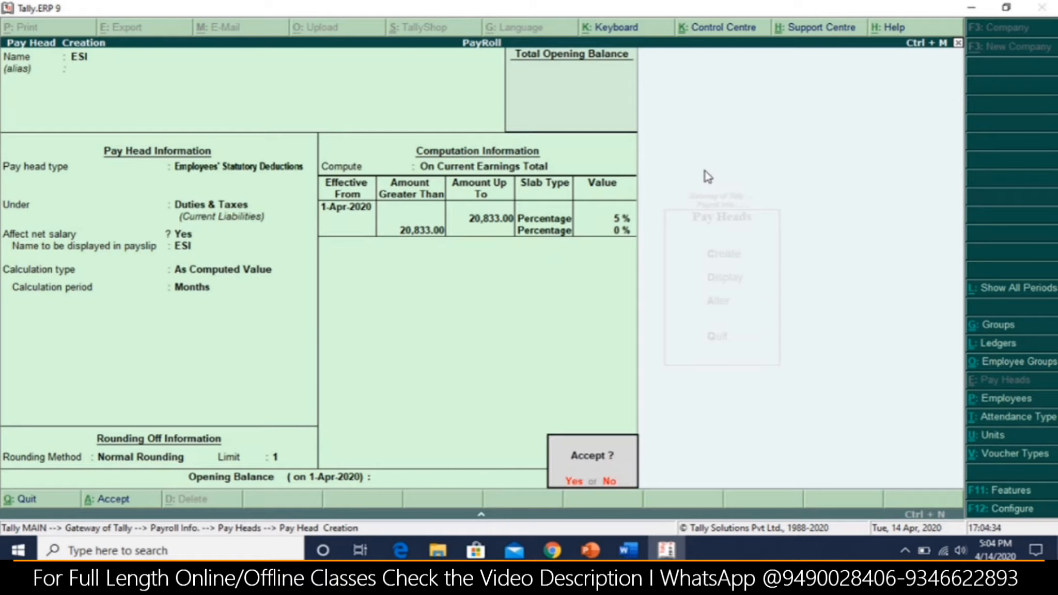
key(Return)
Check the Word table for the component after ESI and name the new pay head Pf, without an alias
key(alt+Tab)
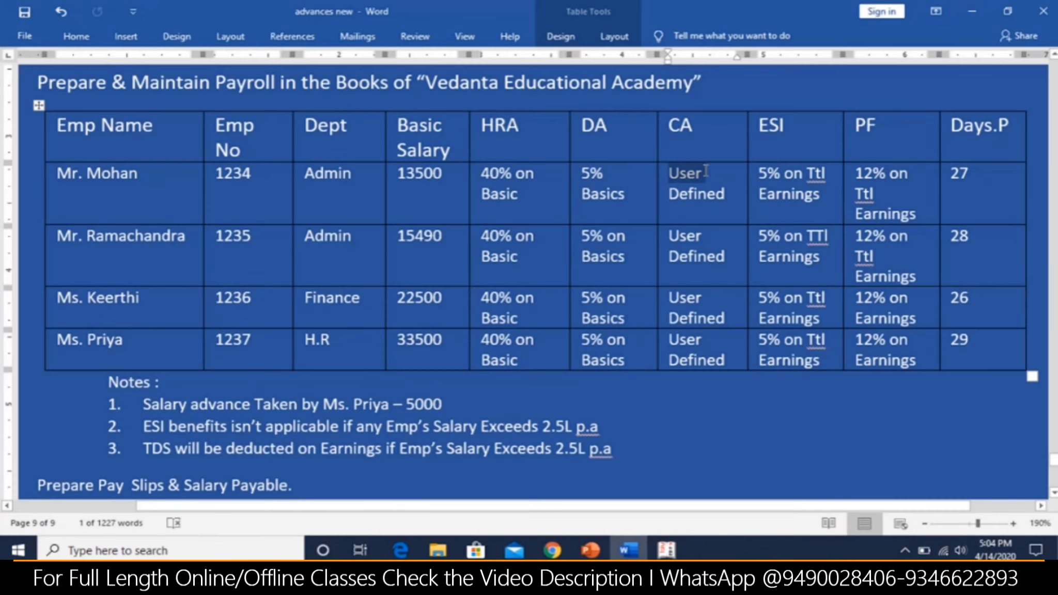
key(alt+Tab)
text(Pf)
key(Return)
key(Return)
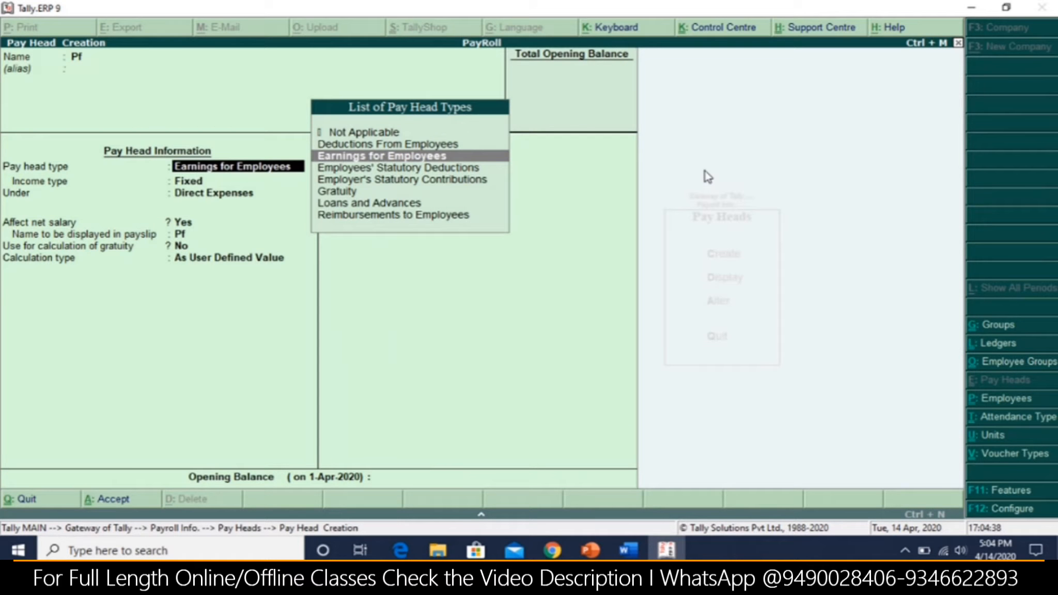
Define Pf as Employees' Statutory Deductions under Duties & Taxes
key(Down)
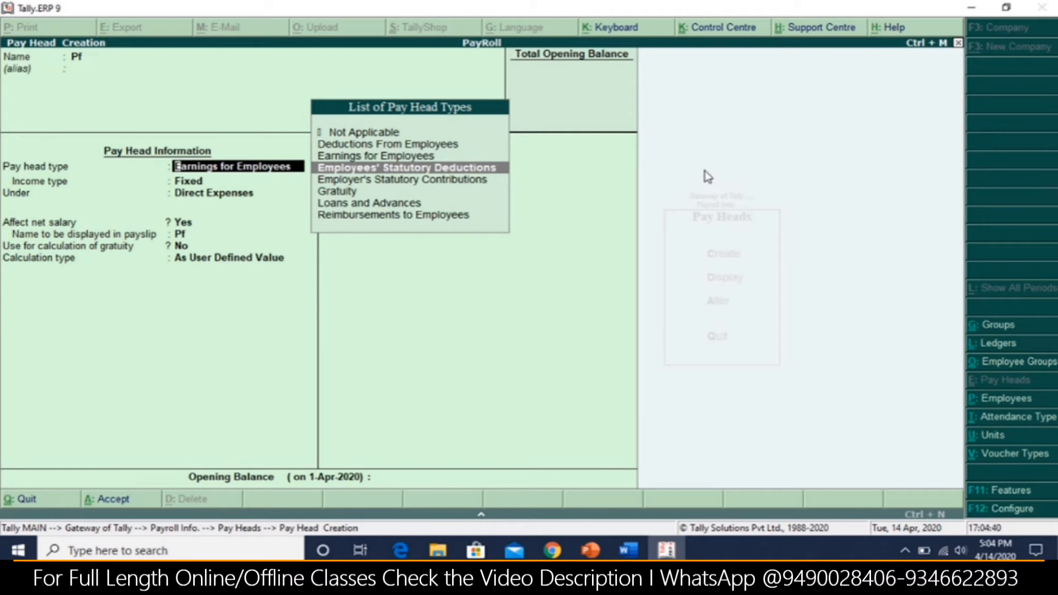
key(Return)
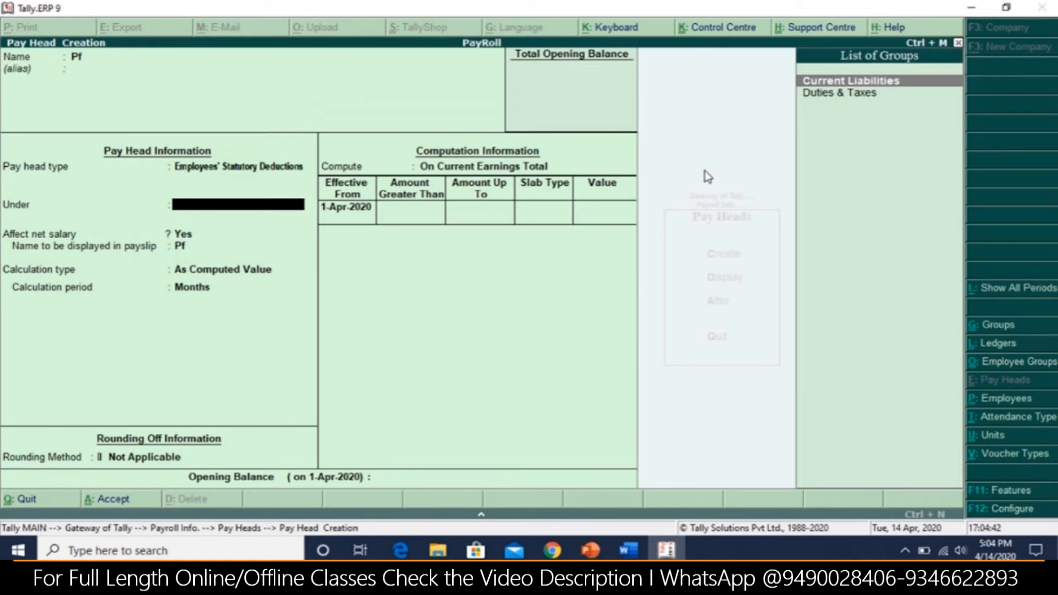
key(Down)
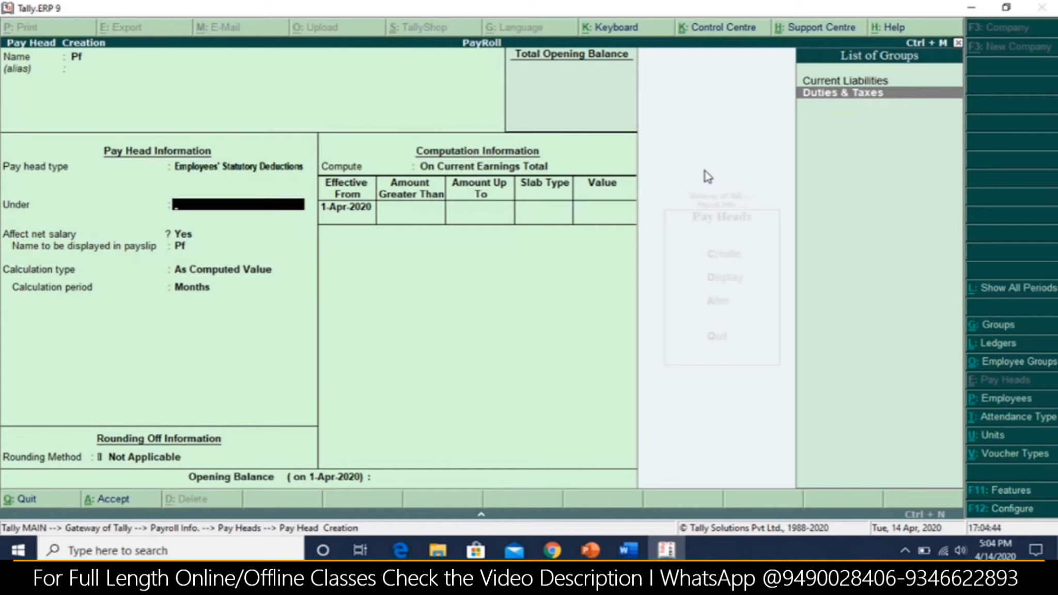
key(Return)
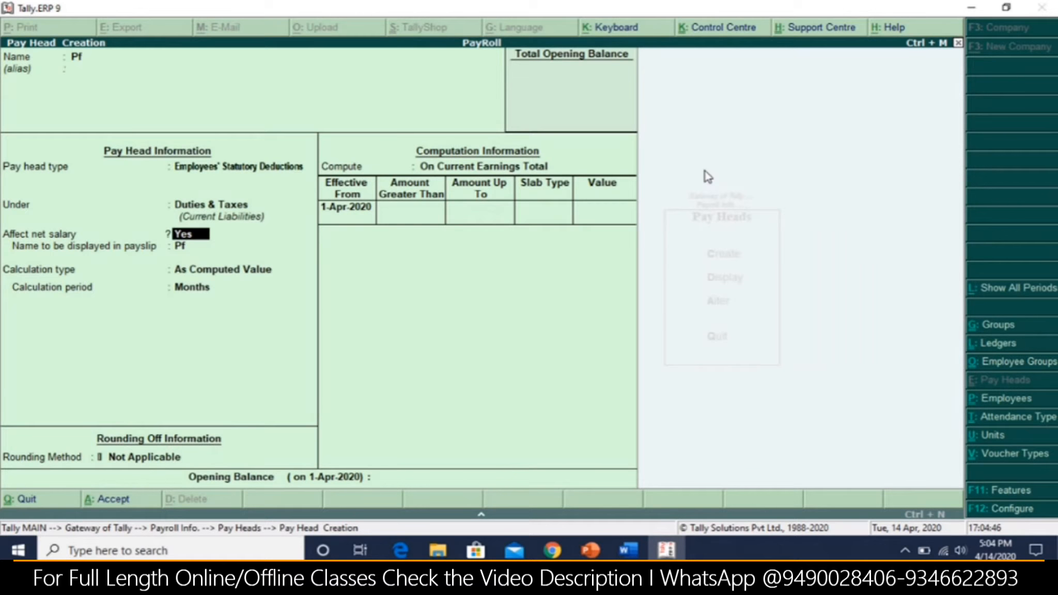
Keep Pf affecting net salary and shown as Pf in the payslip, with Normal Rounding to a limit of 1
key(Return)
key(Return)
key(Down)
key(Down)
key(Return)
text(1)
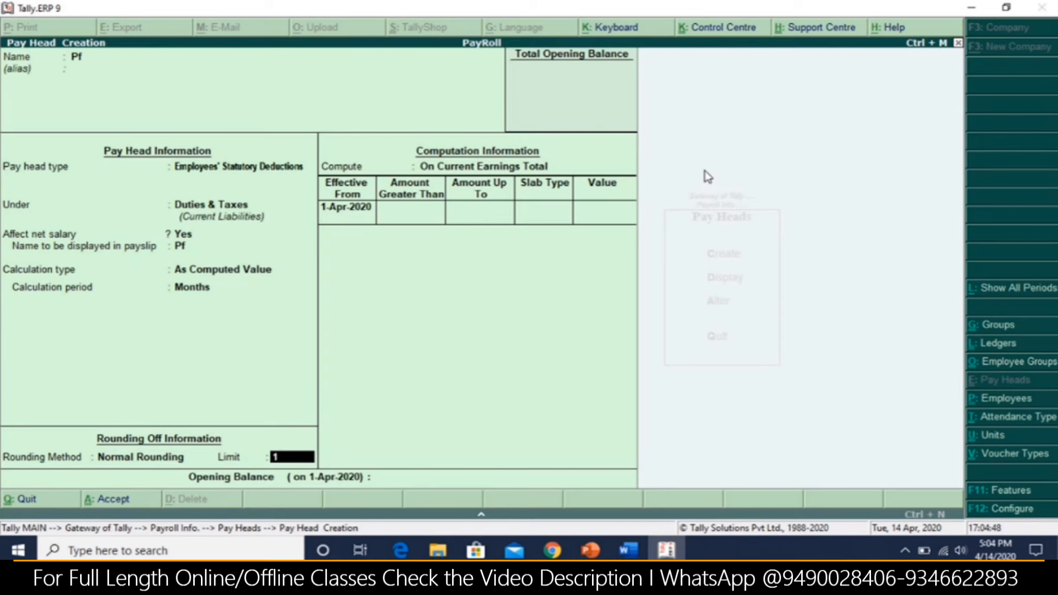
key(Return)
Check the PF rule in the Word table and compute Pf on the current earnings total
key(alt+Tab)
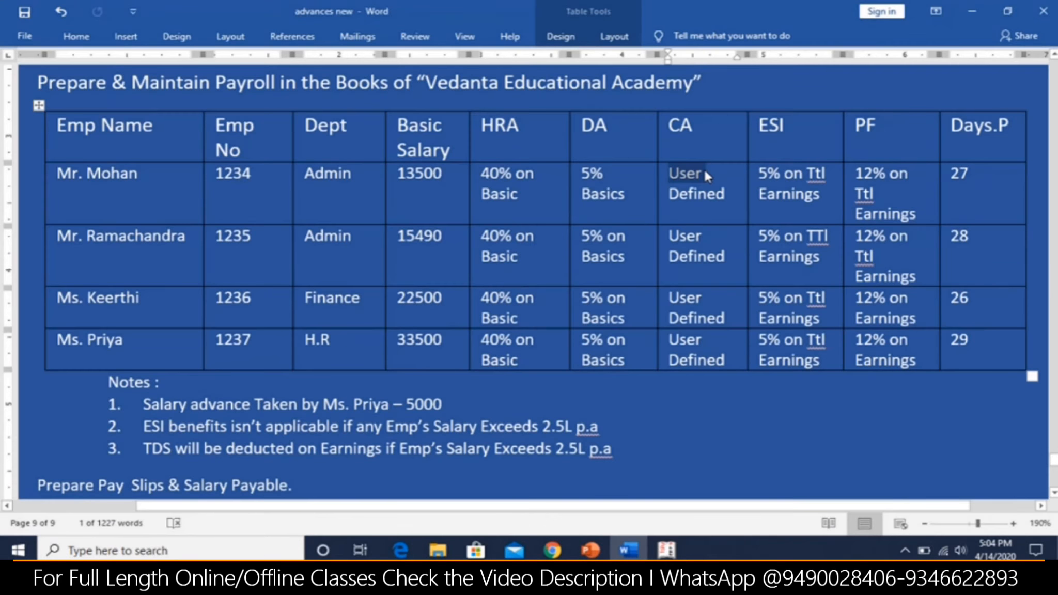
key(alt+Tab)
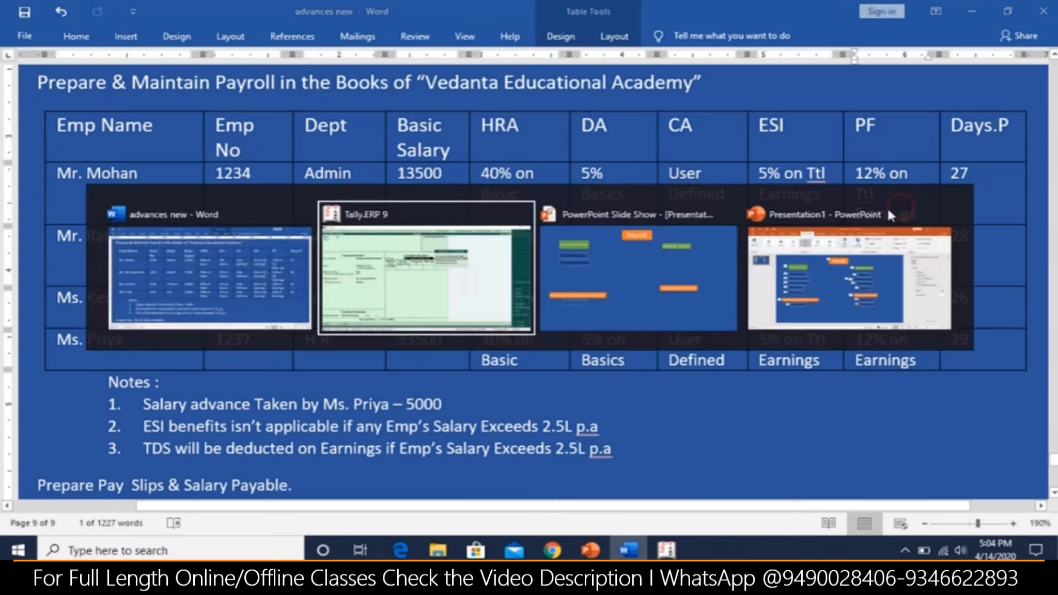
key(Down)
key(Up)
key(Return)
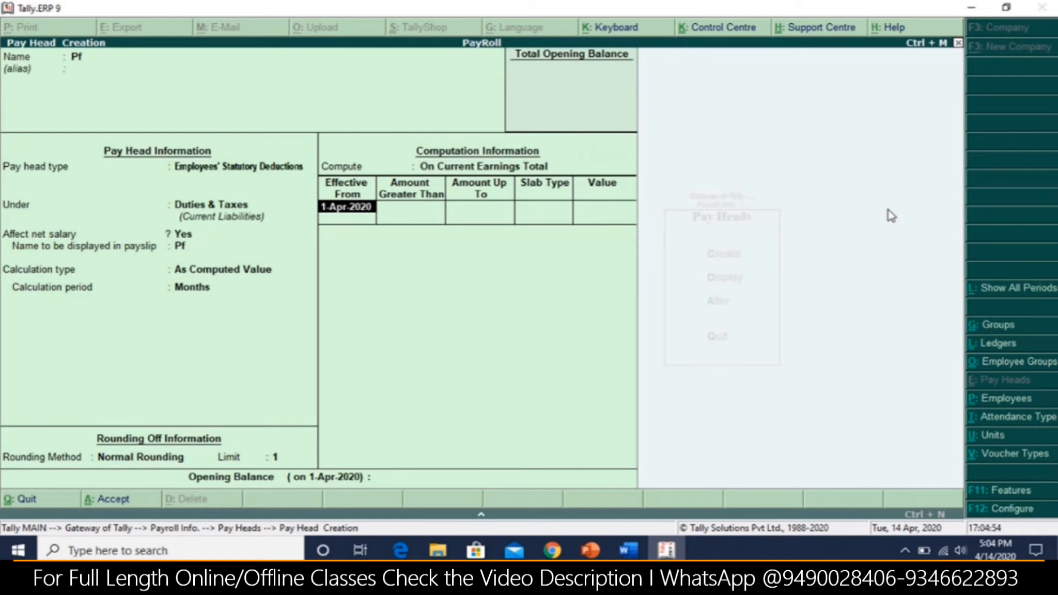
Give Pf a 12% slab without amount limits, effective from 1-Apr-2020, and save the pay head
key(Return)
key(Return)
key(Return)
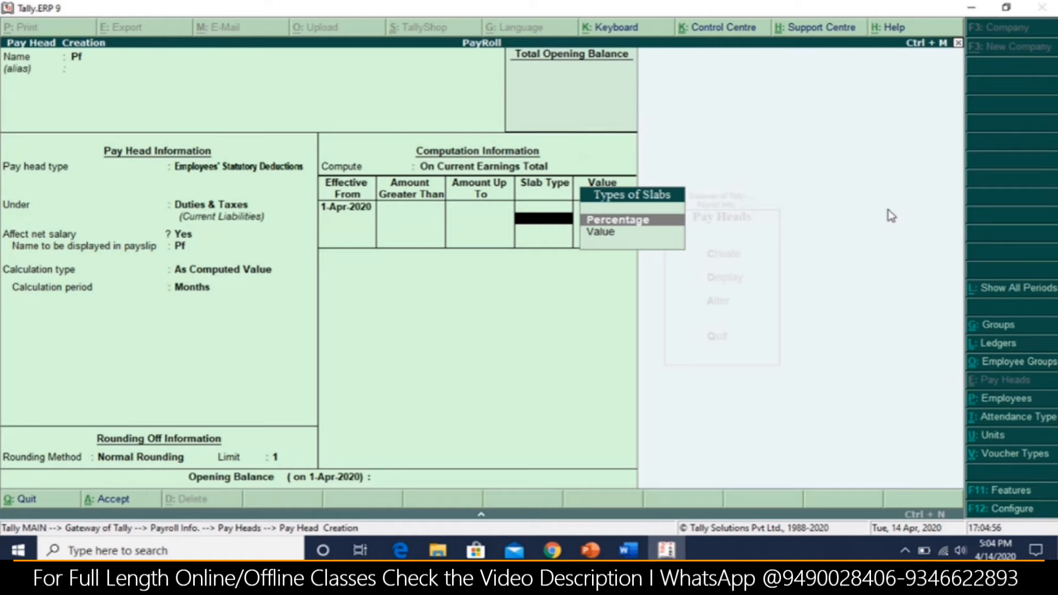
key(Return)
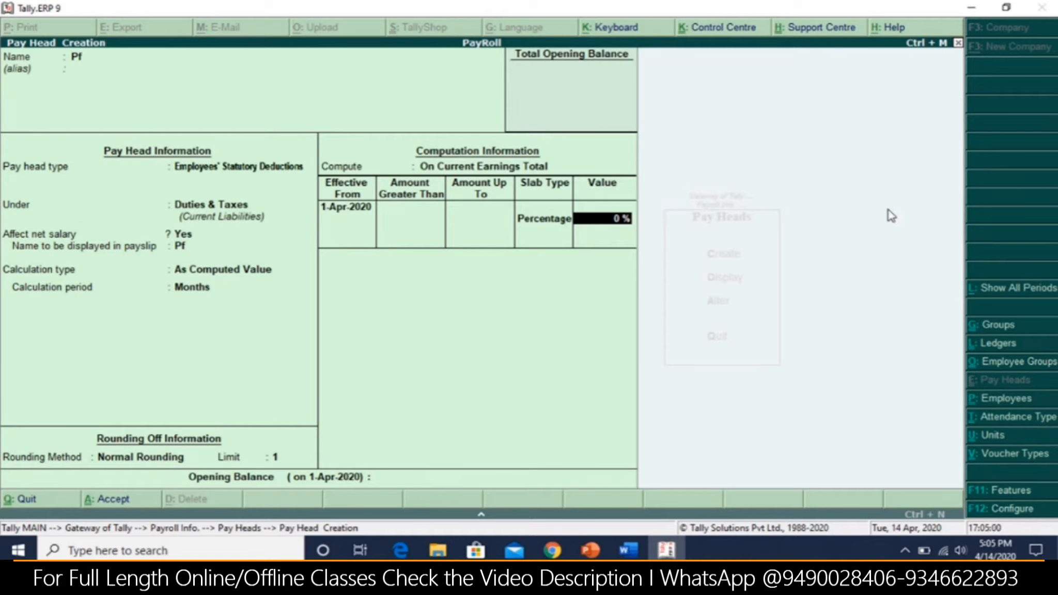
text(12)
key(Return)
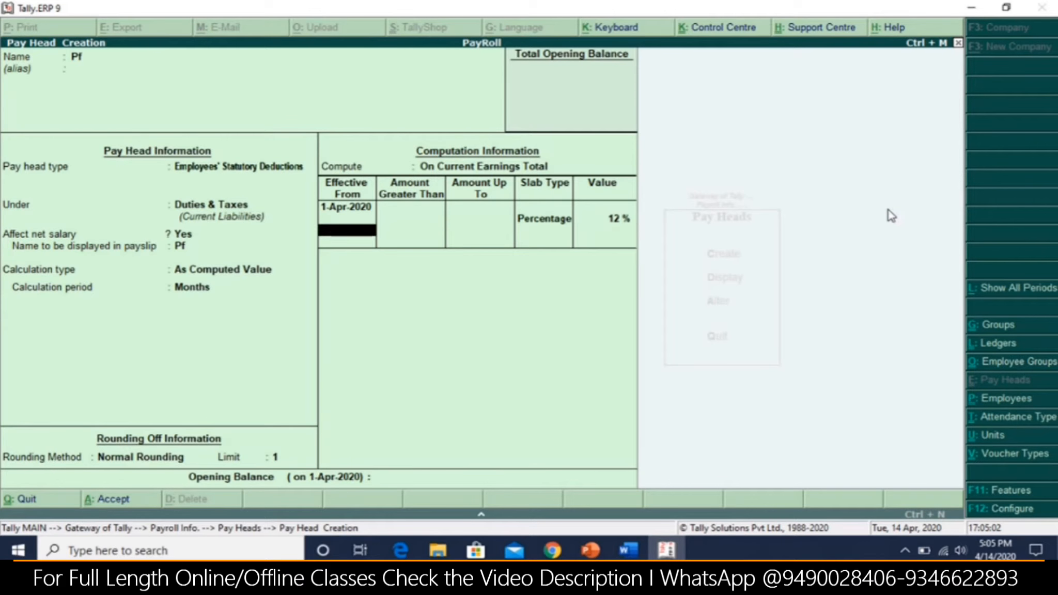
key(Return)
key(Return)
key(Return)
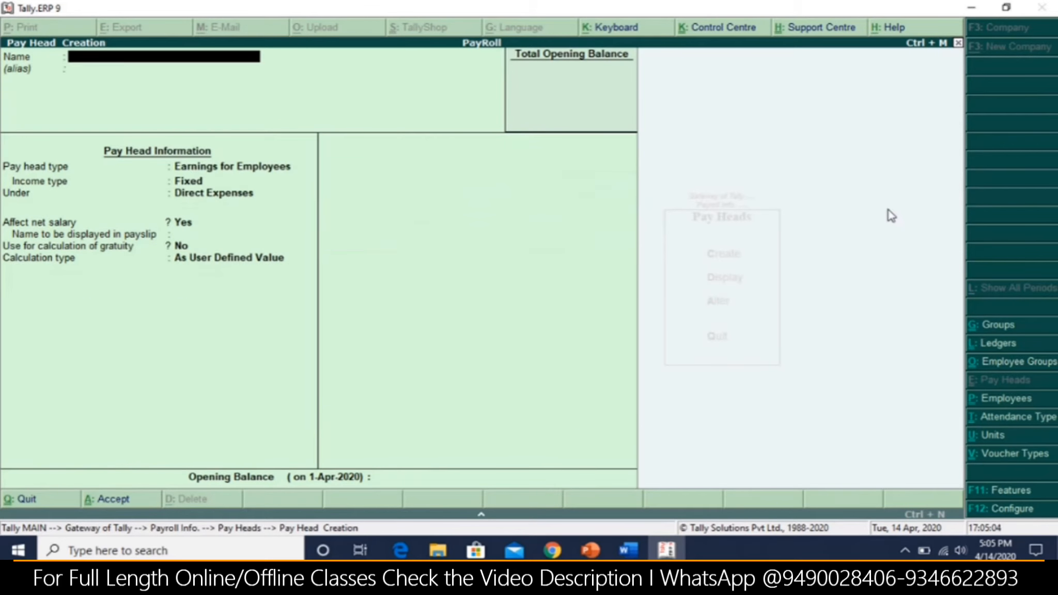
Review the salary advance note in the Word document and name the new pay head SALARY ADVACNE, without an alias
key(alt+Tab)
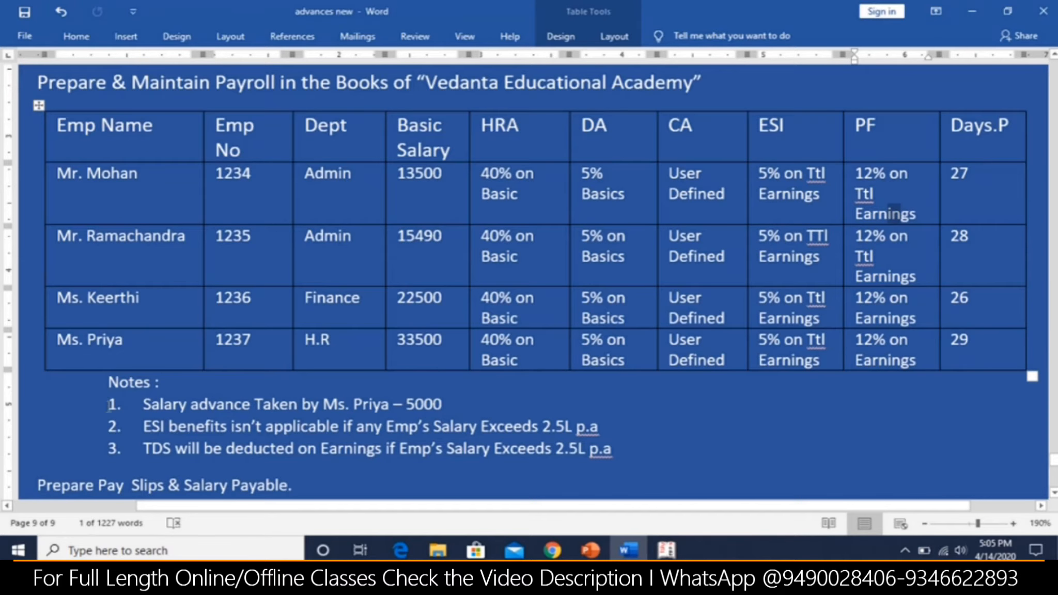
drag(138, 405, 210, 401)
key(alt+Tab)
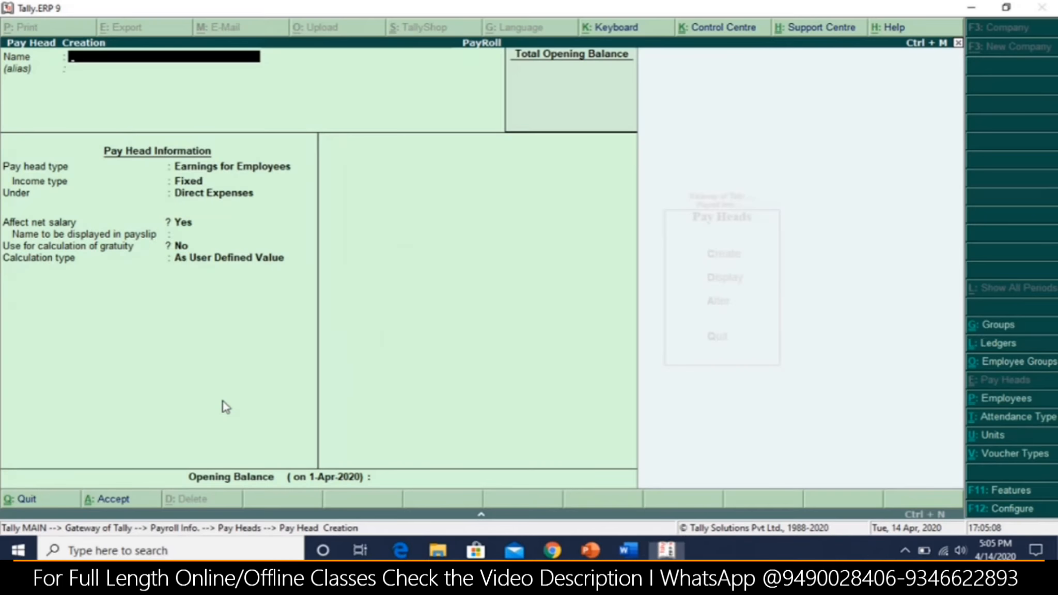
text(SALARY ADVACNE)
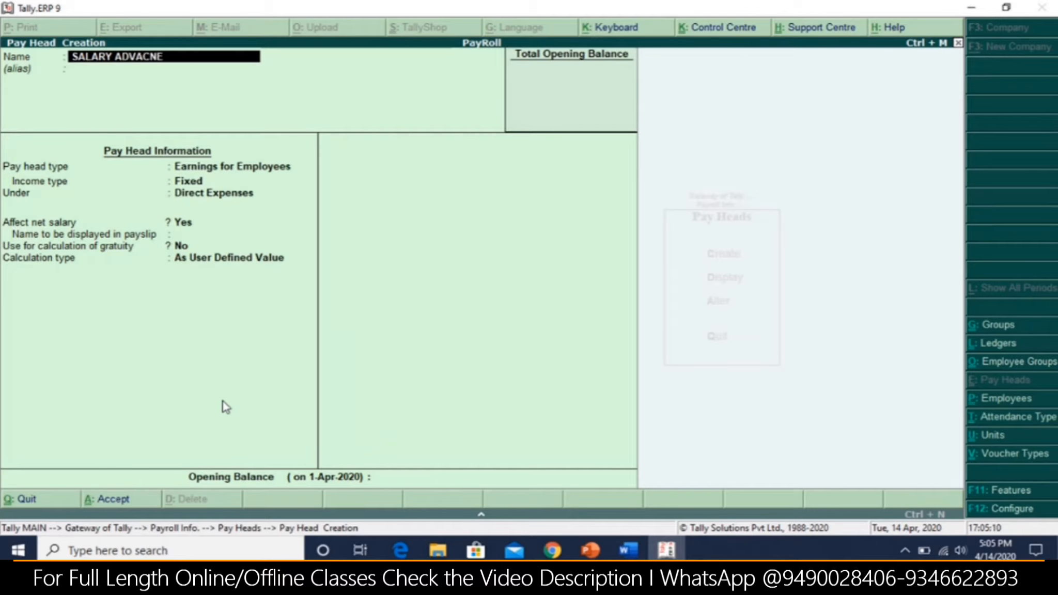
key(Return)
key(Return)
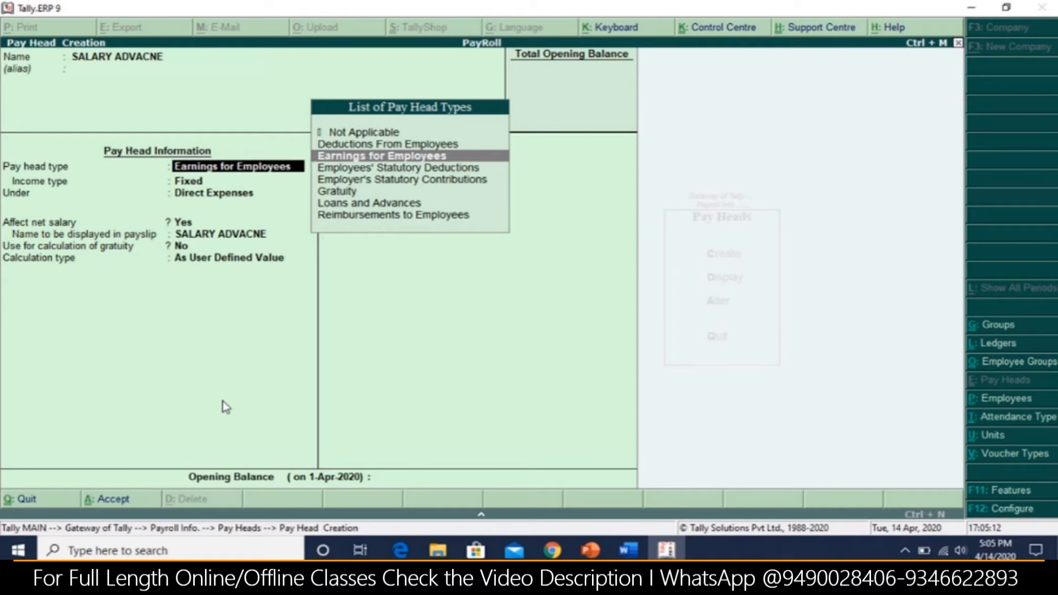
Define the salary advance pay head as Loans and Advances under Loans & Advances (Asset), affecting net salary and shown as SALARY ADVACNE in the payslip
key(Down)
key(Down)
key(Down)
key(Down)
key(Return)
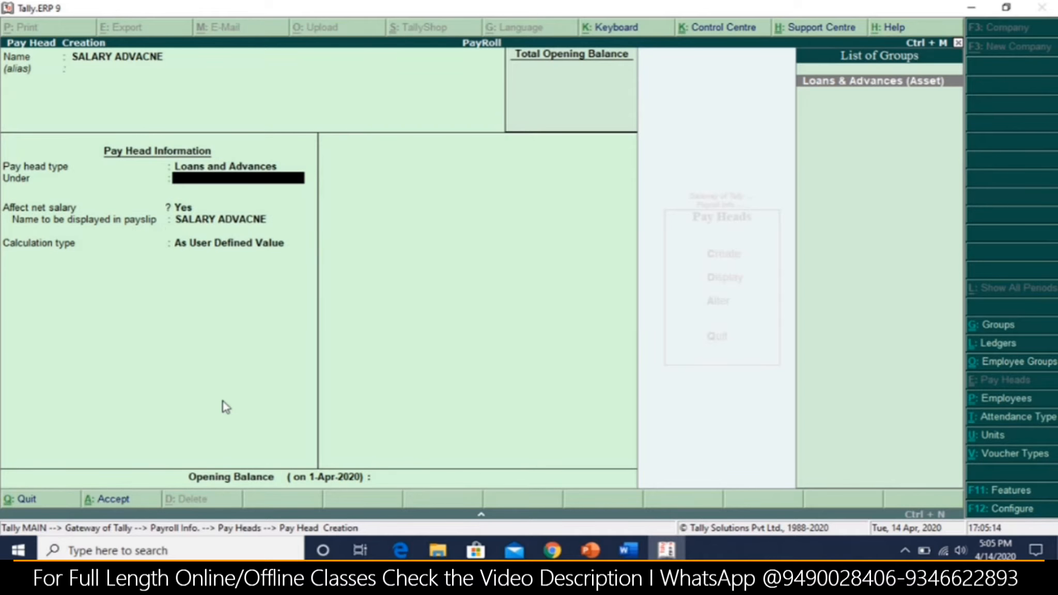
key(Return)
key(BackSpace)
key(BackSpace)
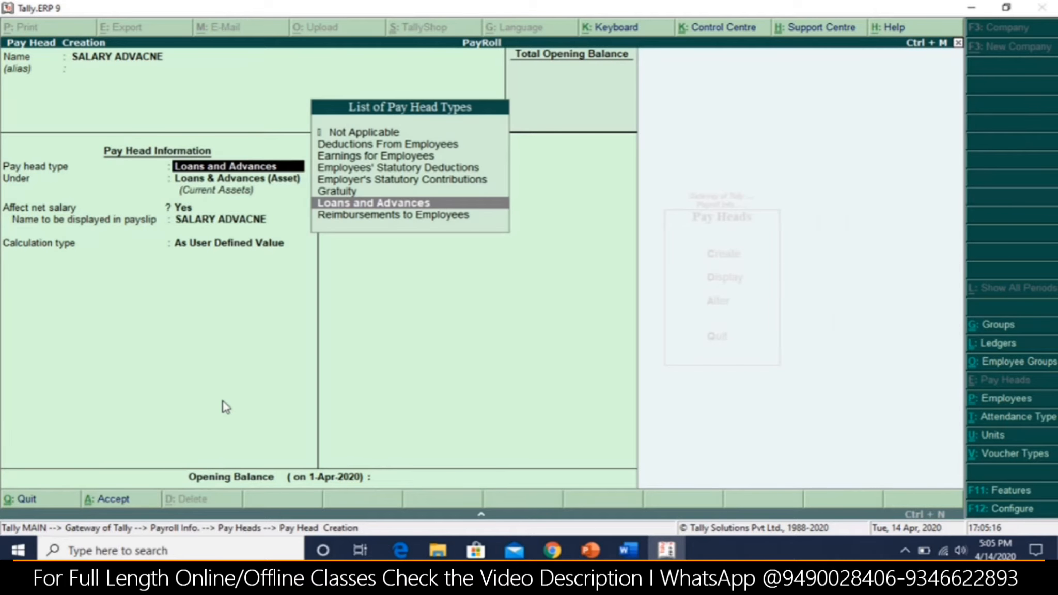
key(Return)
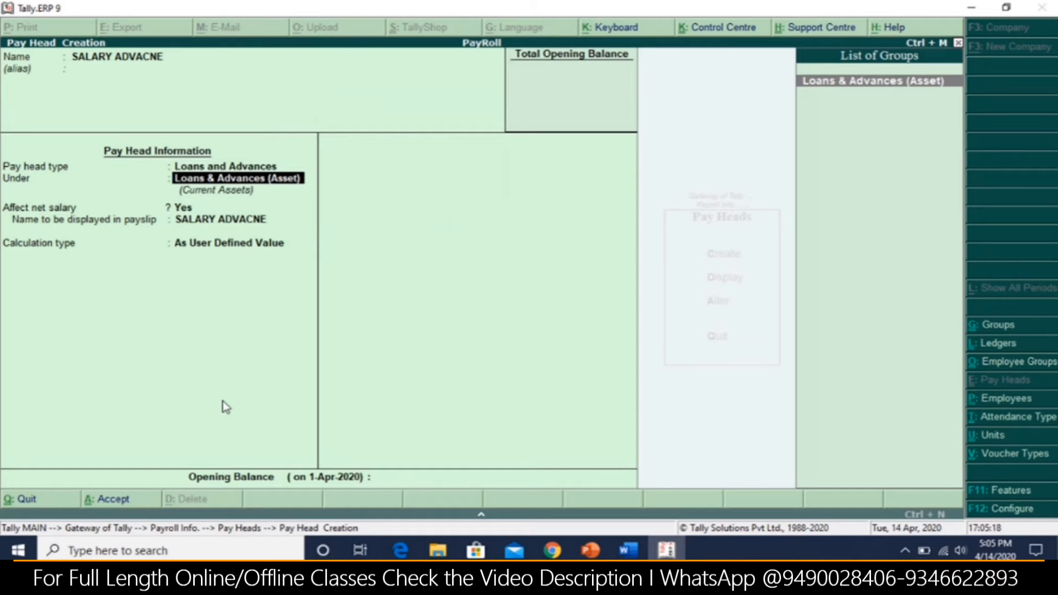
key(Return)
key(Return)
key(Return)
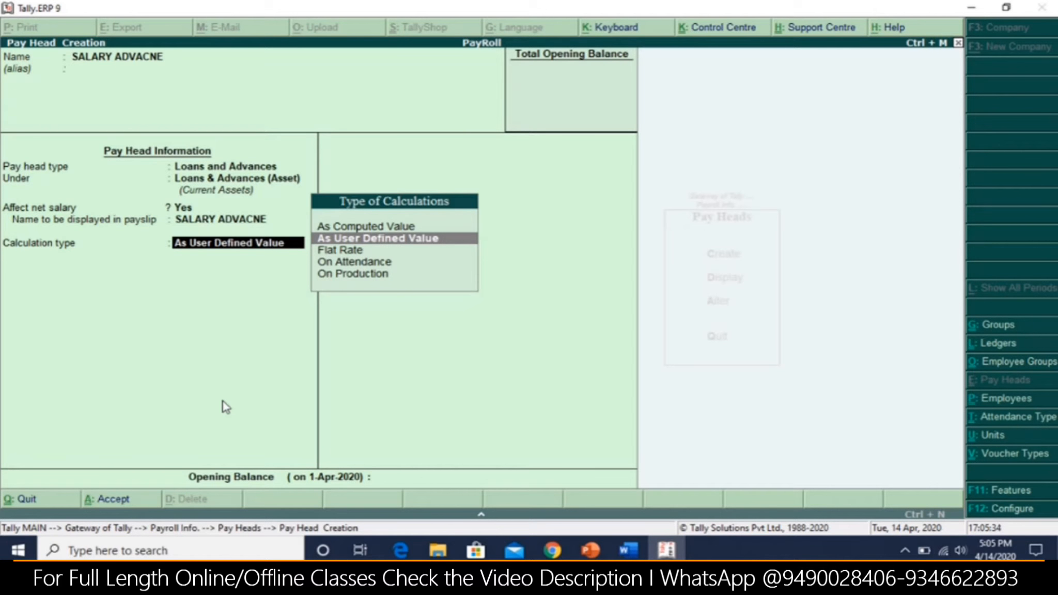
Set the salary advance pay head's calculation type to As User Defined Value and save the pay head
key(Return)
key(Return)
key(Return)
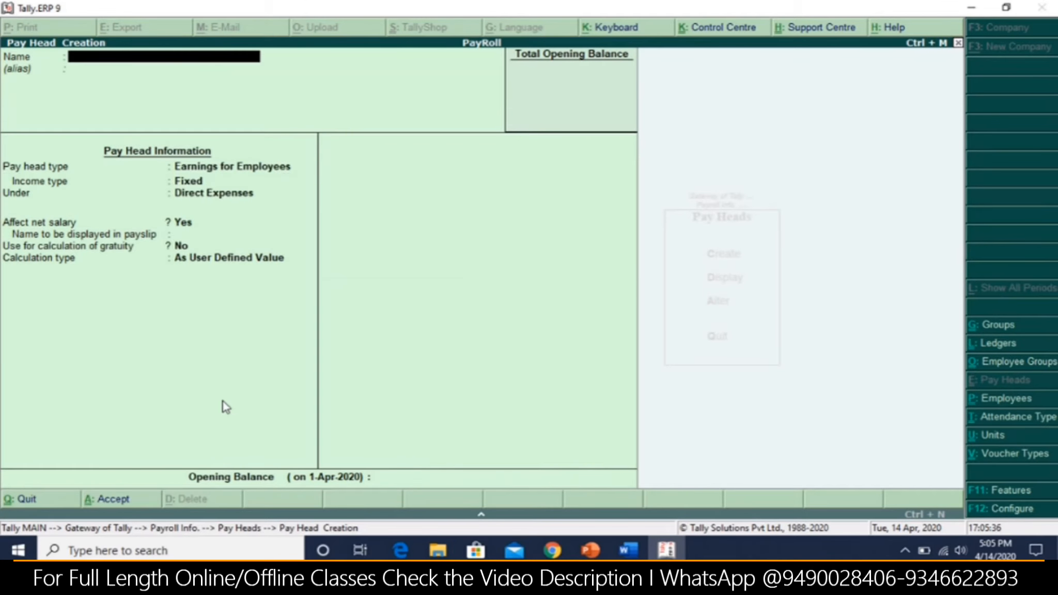
Review the TDS note in the Word document and name the new Tally pay head Tds, without an alias
key(alt+Tab)
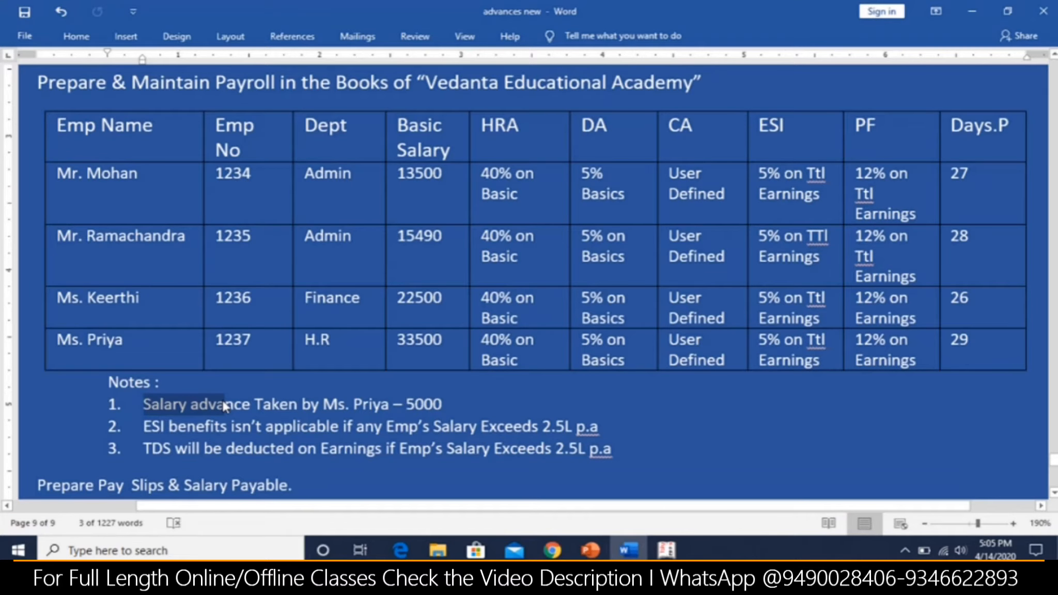
click(166, 448)
drag(166, 449, 146, 458)
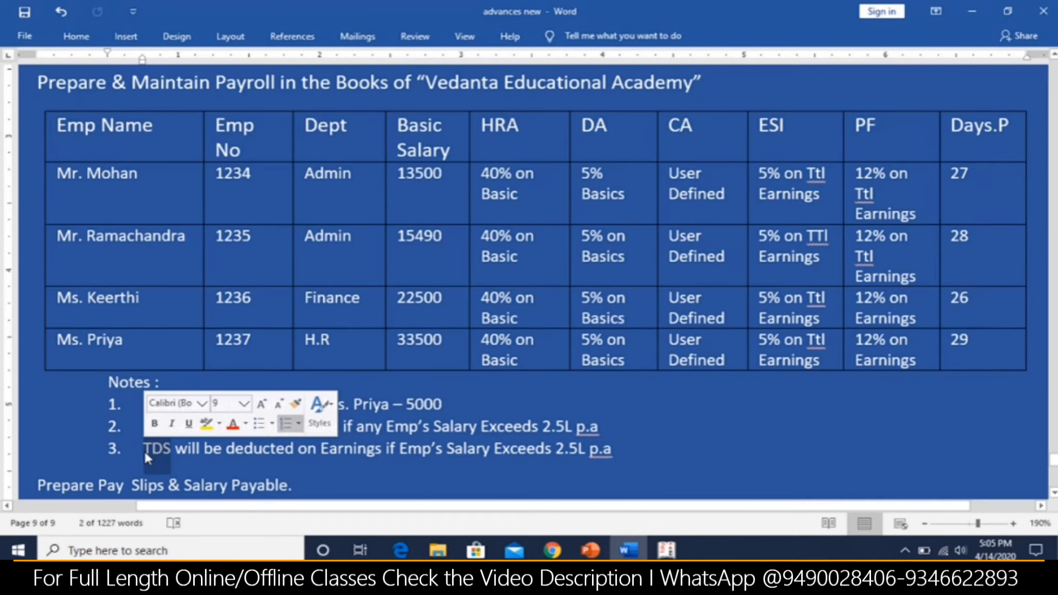
key(ctrl+n)
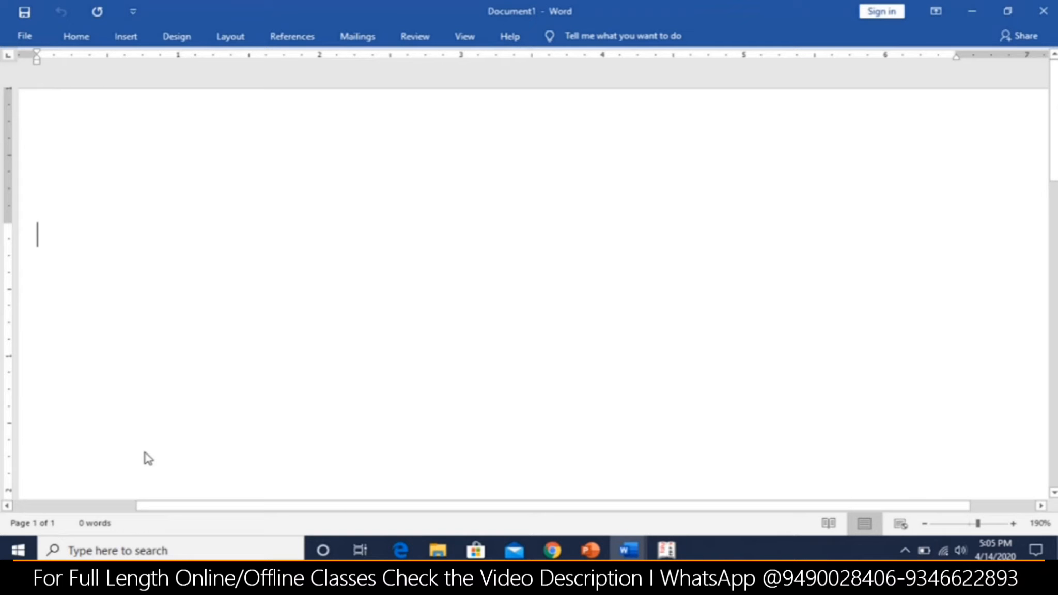
key(ctrl+w)
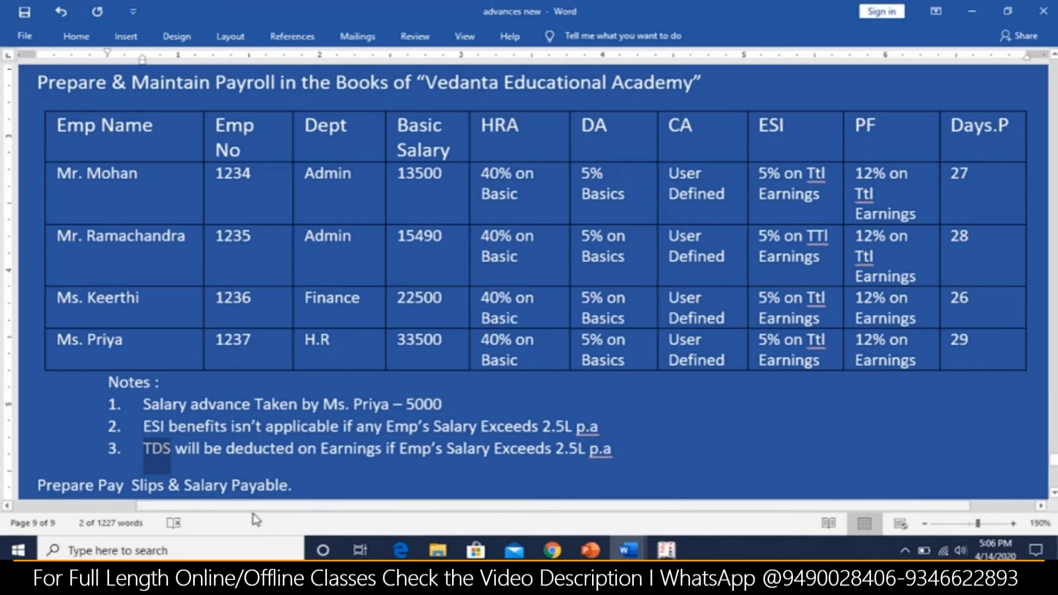
click(666, 549)
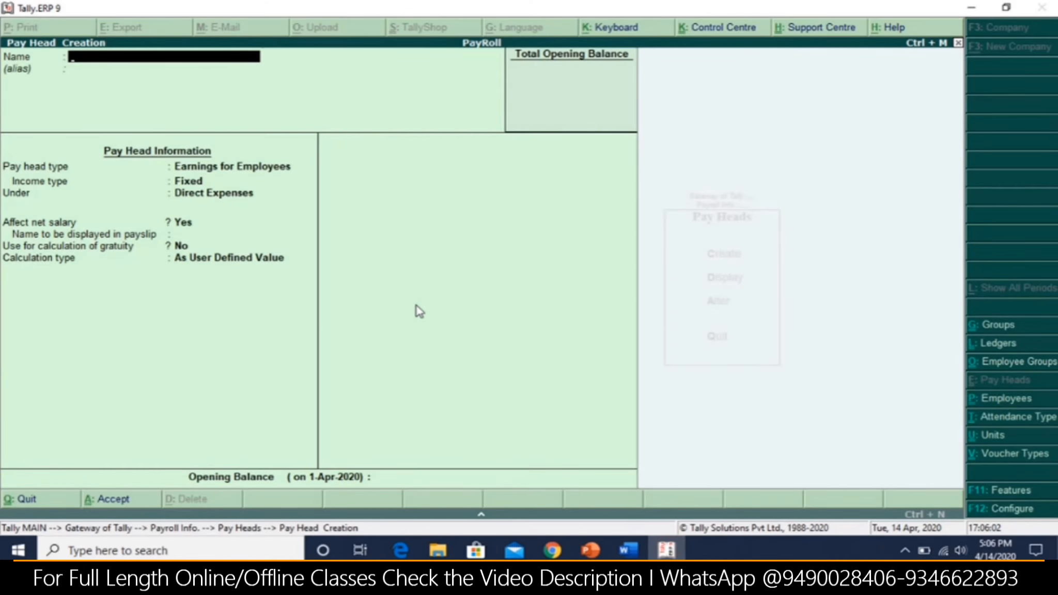
text(Tds)
key(Return)
key(Return)
Define Tds as Employees' Statutory Deductions under Duties & Taxes, affecting net salary and shown as Tds in the payslip
key(Down)
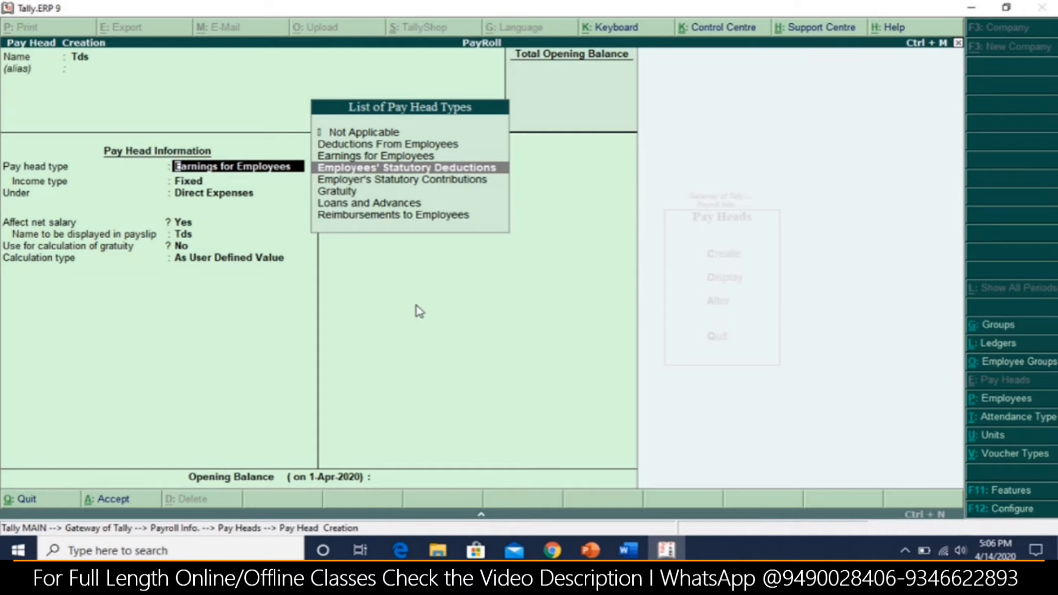
key(Return)
key(Down)
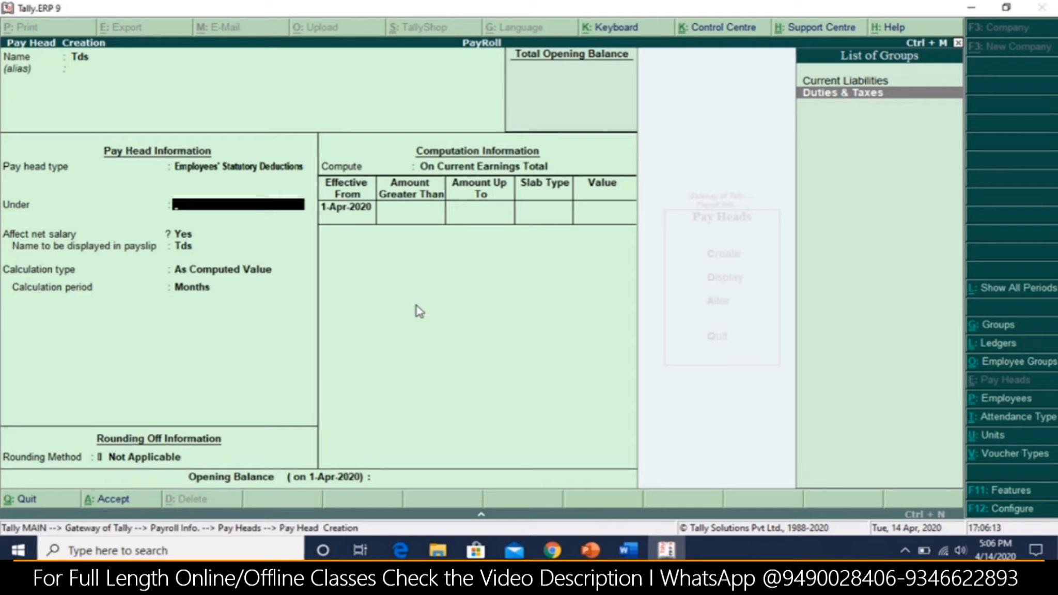
key(Return)
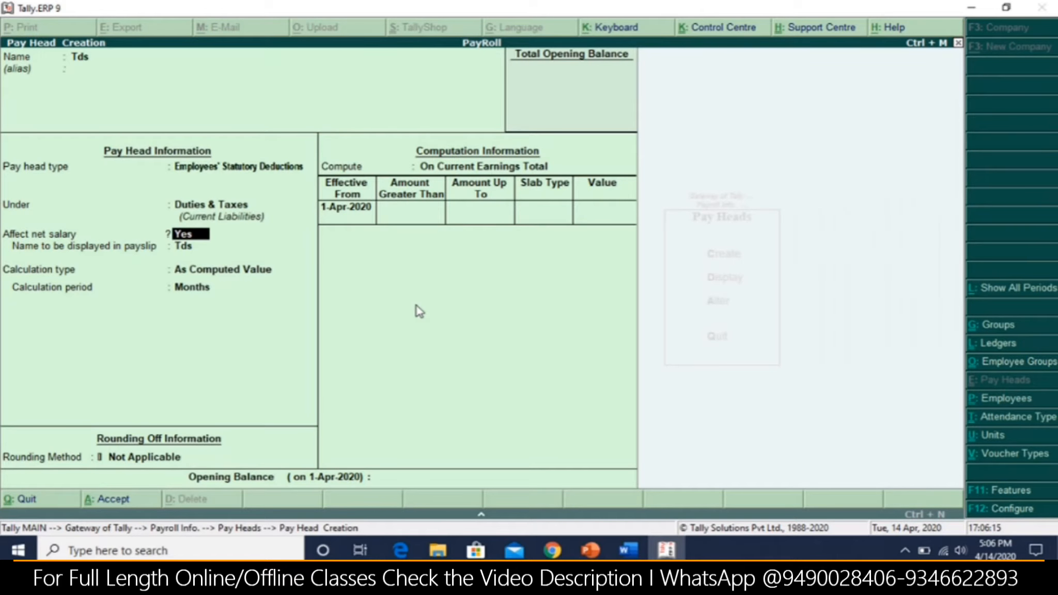
key(Return)
key(Return)
Set the rounding method of Tds to Normal Rounding with a limit of 1
key(Down)
key(Down)
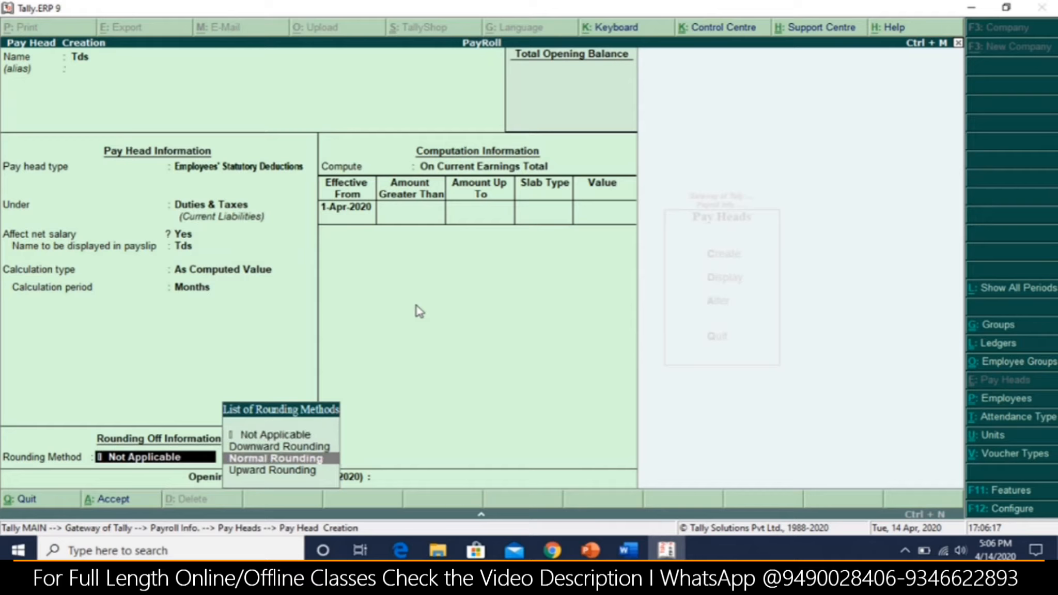
key(Return)
text(1)
key(Return)
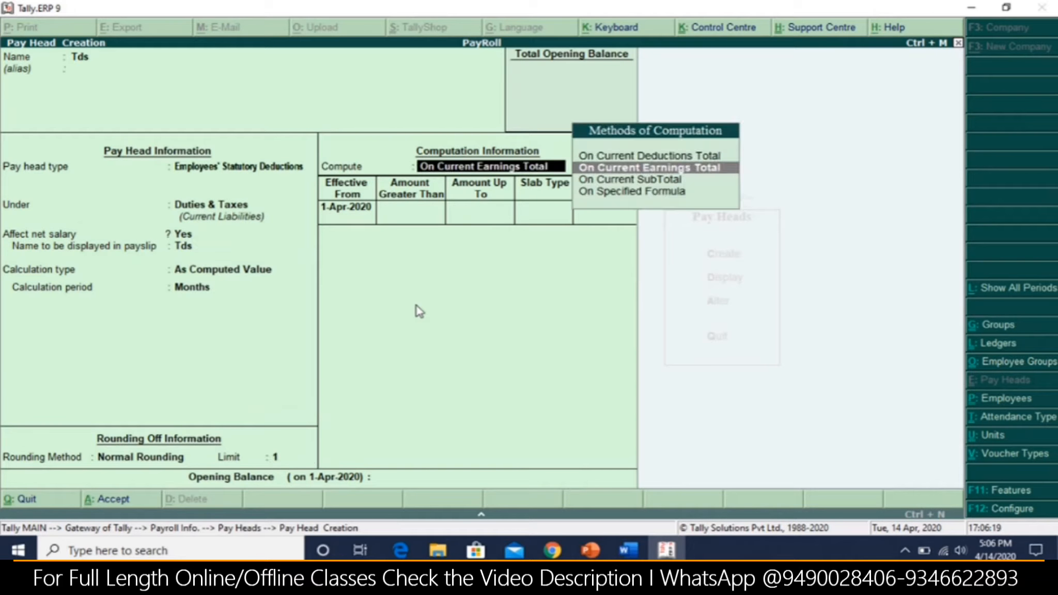
Compute Tds on the current subtotal, effective from 1-Apr-2020
key(Down)
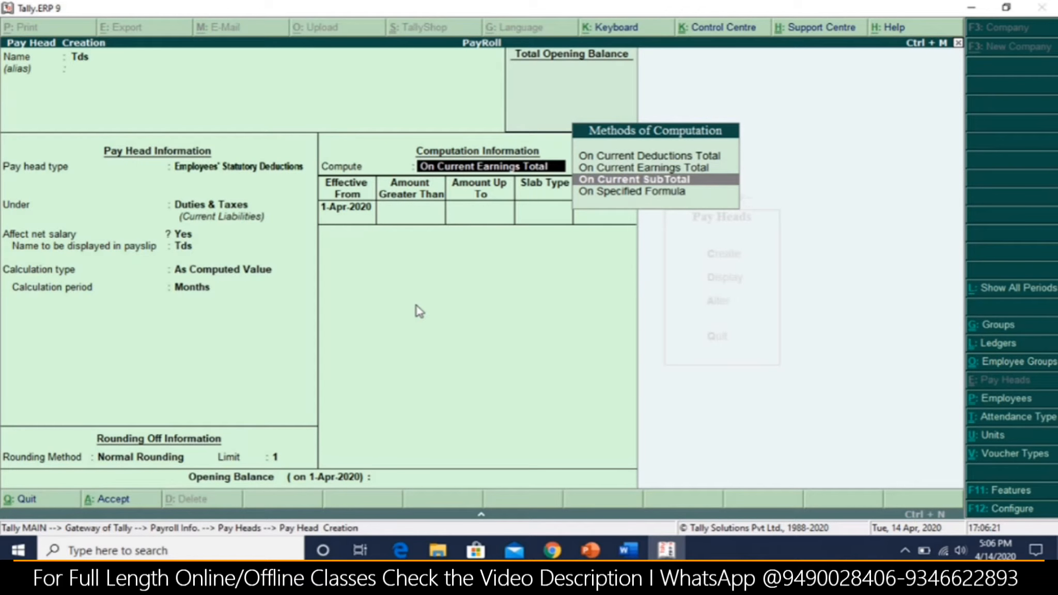
key(Up)
key(Down)
key(Return)
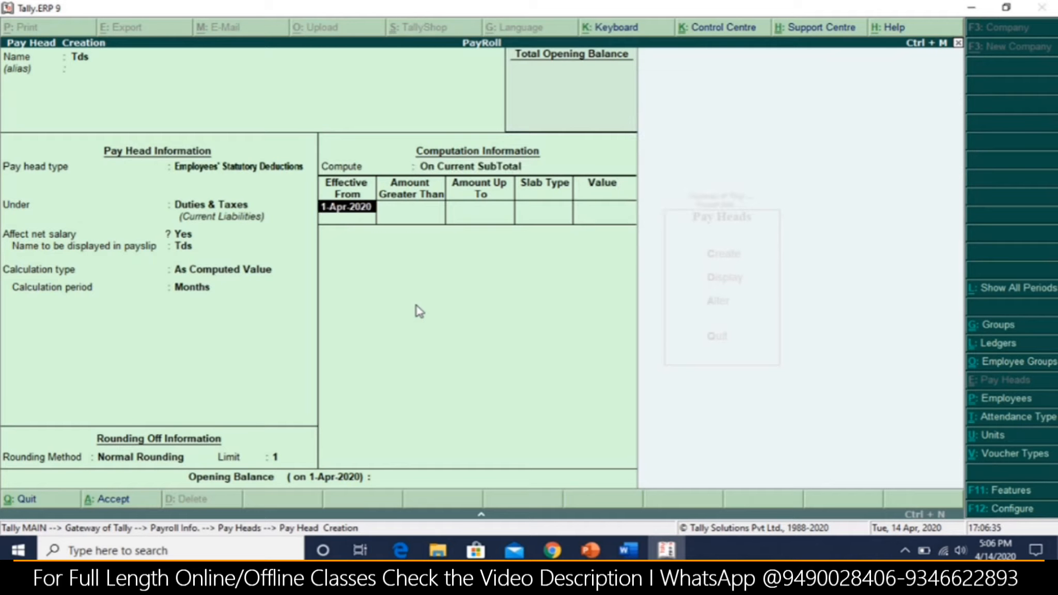
key(Return)
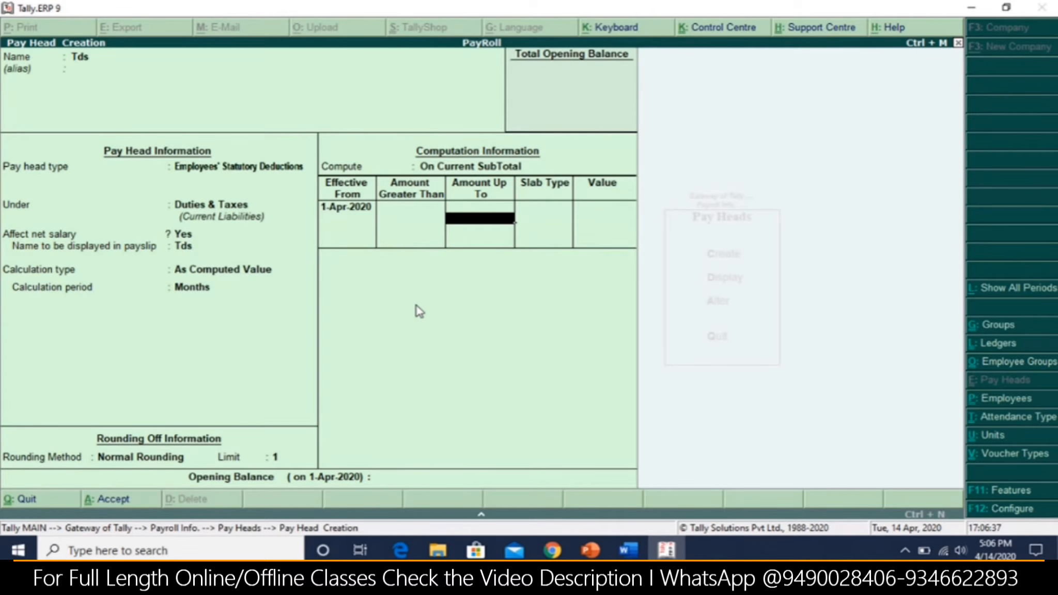
key(ctrl+n)
text(250000)
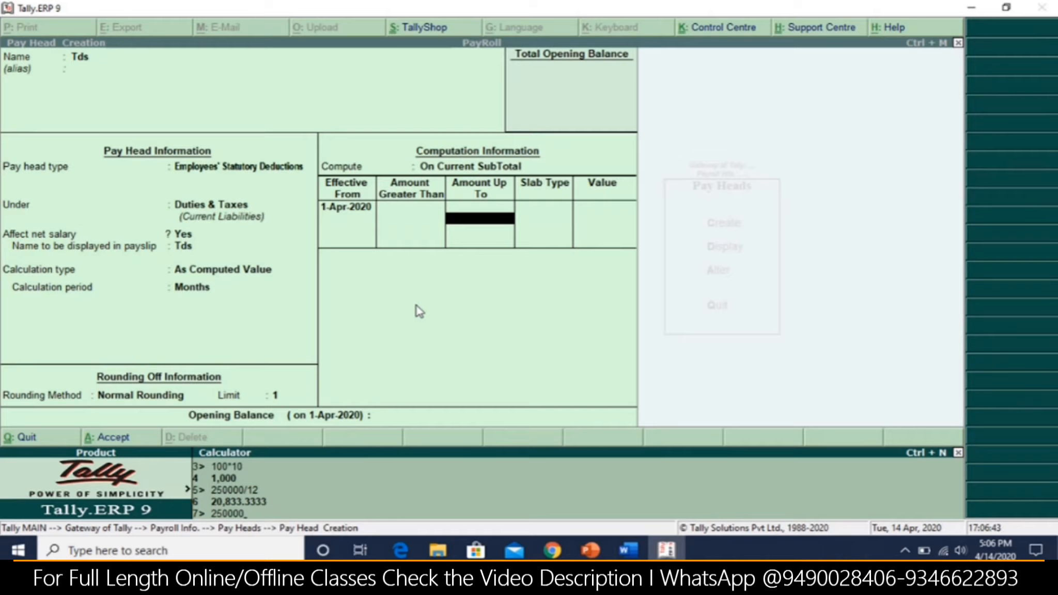
text( =0)
key(Return)
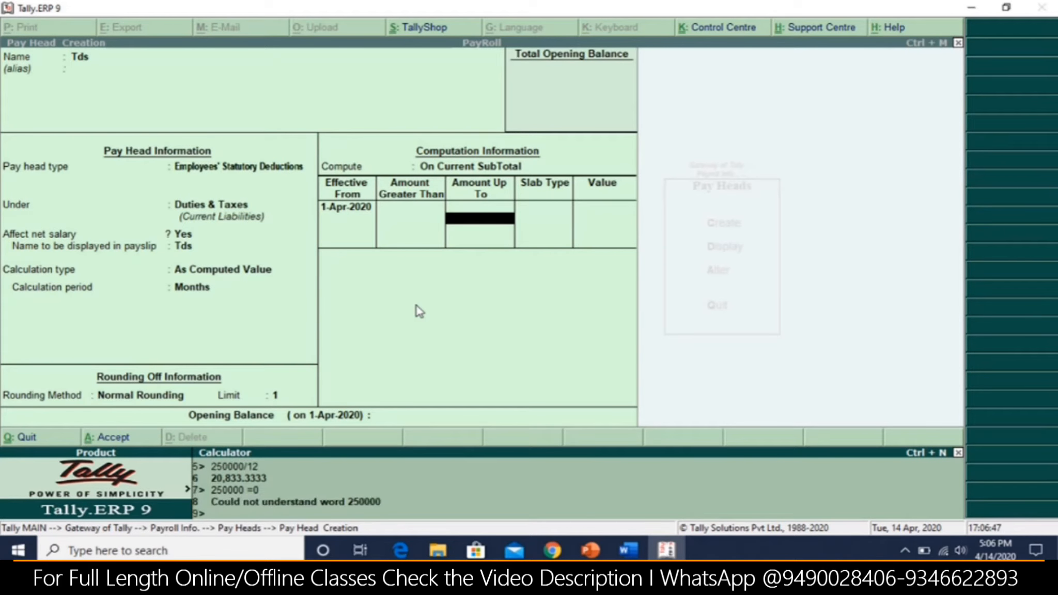
text(2.5-5 5%*)
key(ctrl+m)
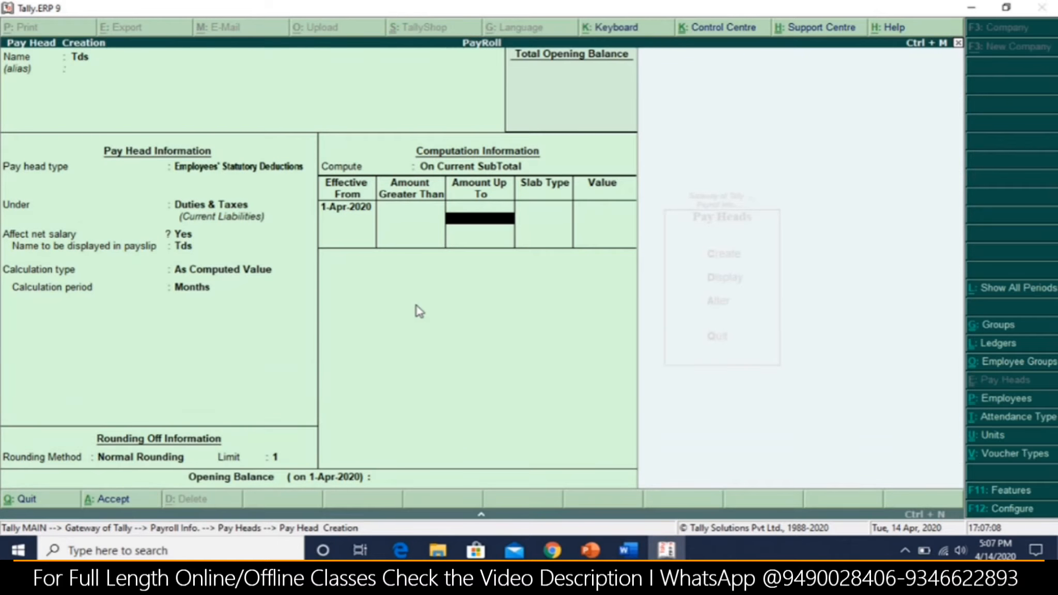
key(Return)
key(BackSpace)
key(Return)
key(Return)
key(BackSpace)
key(BackSpace)
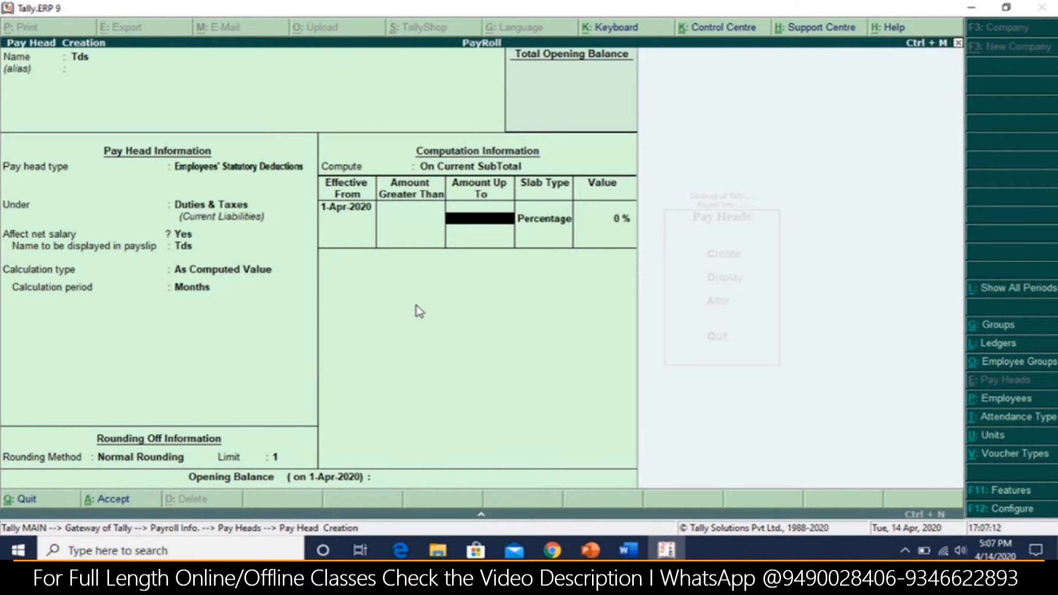
Calculate 250000/12 in the calculator and give Tds a first slab of 0% for amounts up to 20,833
key(ctrl+n)
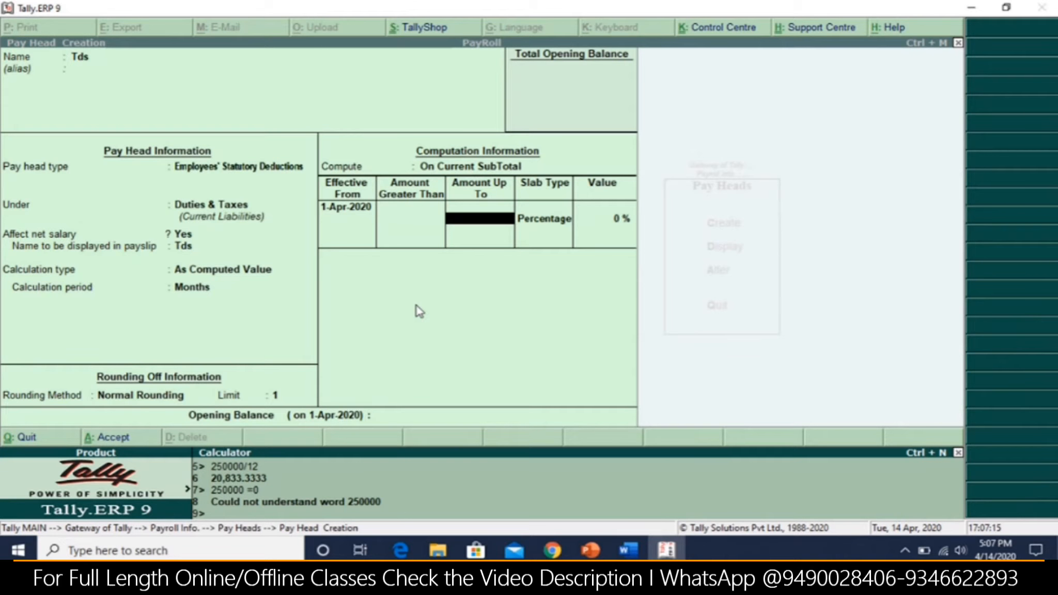
text(250000/12)
key(Return)
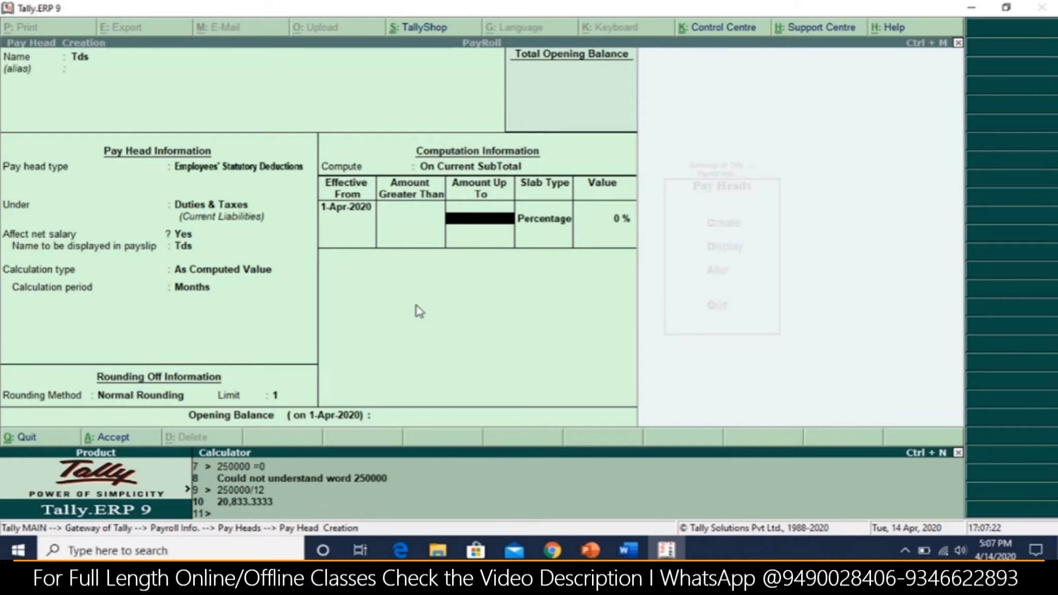
key(ctrl+m)
text(200)
key(BackSpace)
text(833)
key(Return)
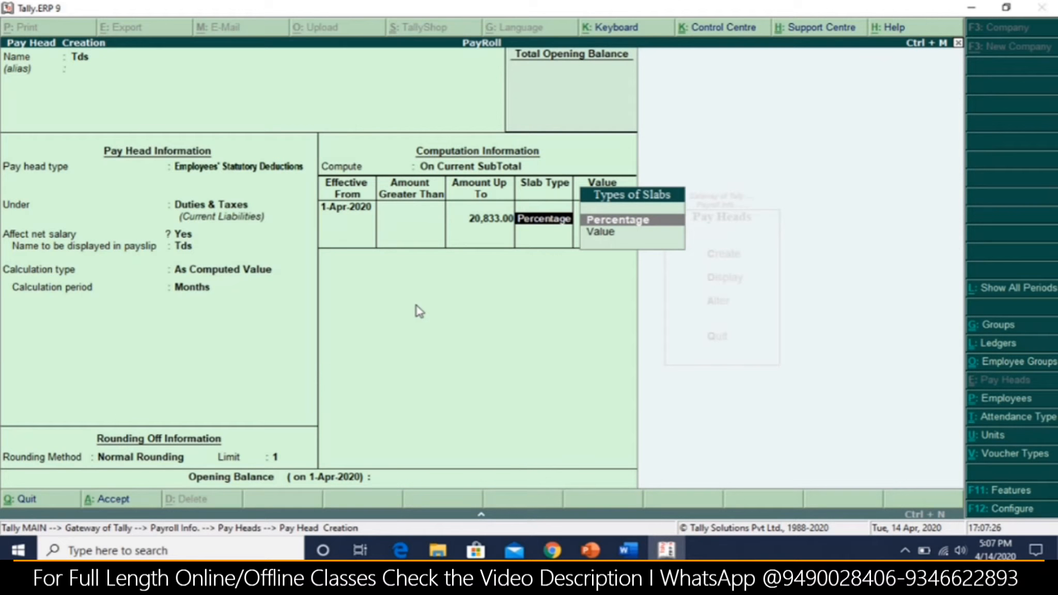
key(Return)
key(Return)
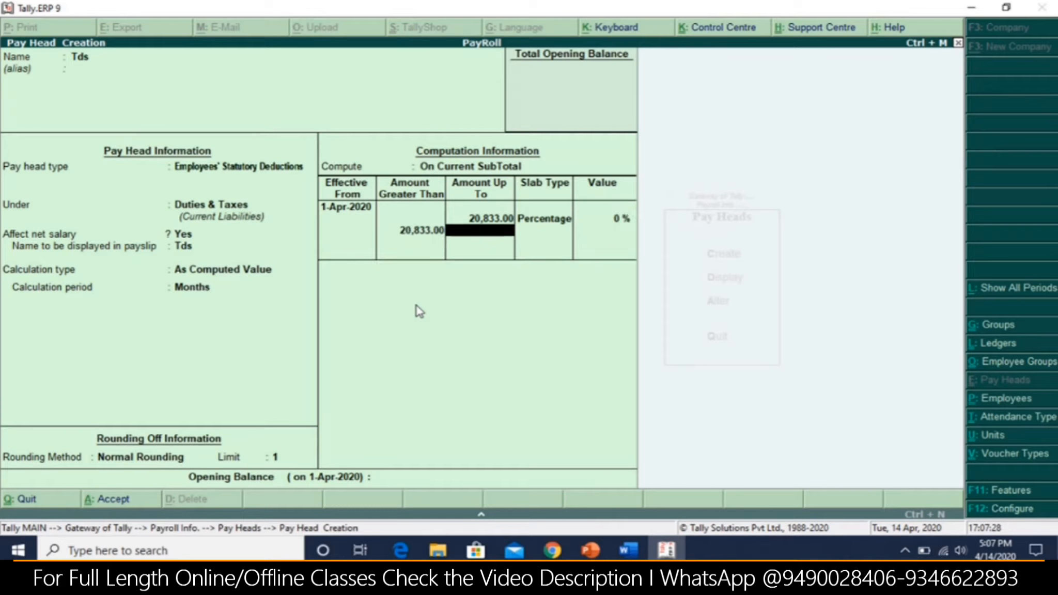
Calculate 500000/12 in the calculator and add a 5% slab for amounts up to 41,666
key(ctrl+n)
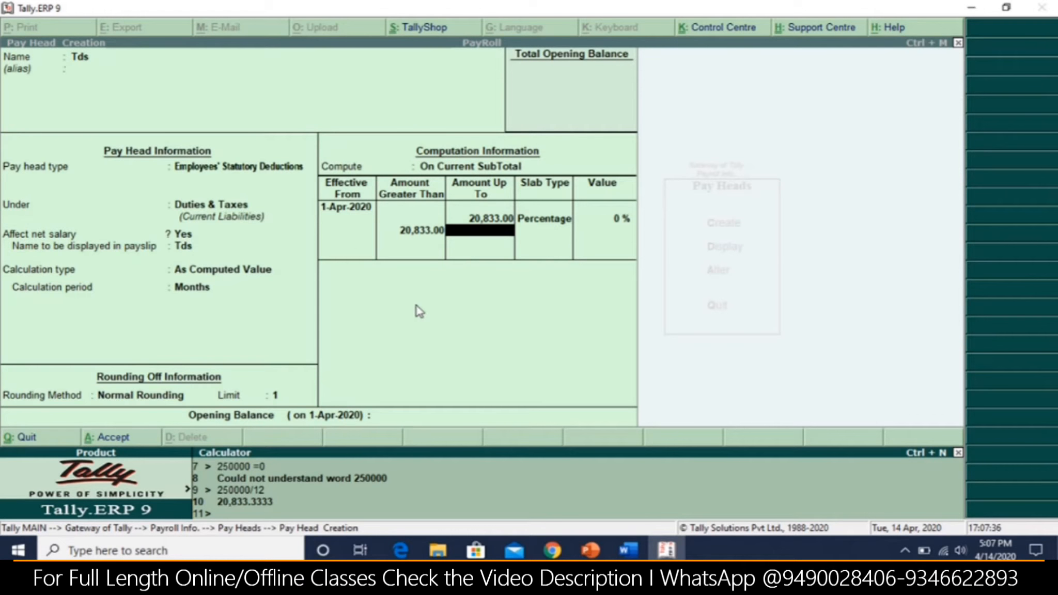
text(500000/12)
key(Return)
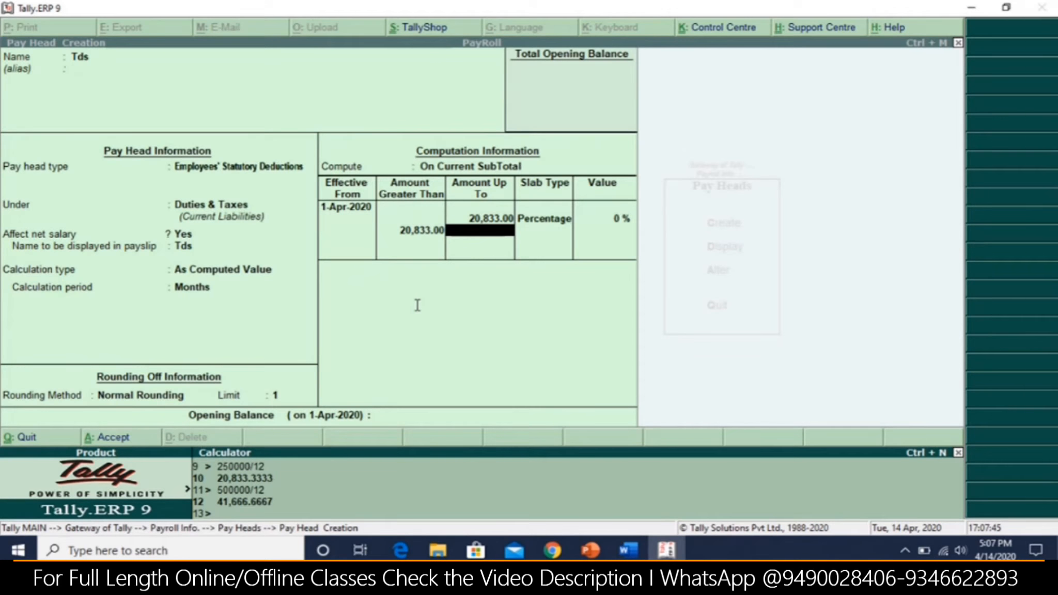
text(41666)
key(ctrl+m)
text(41,666)
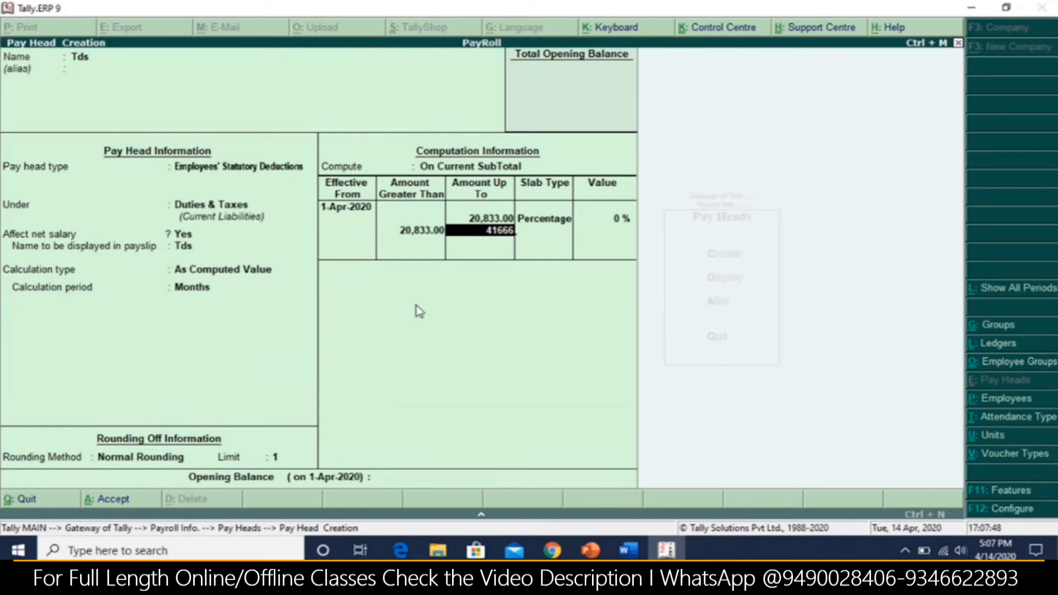
key(Return)
key(Return)
text(5)
key(Return)
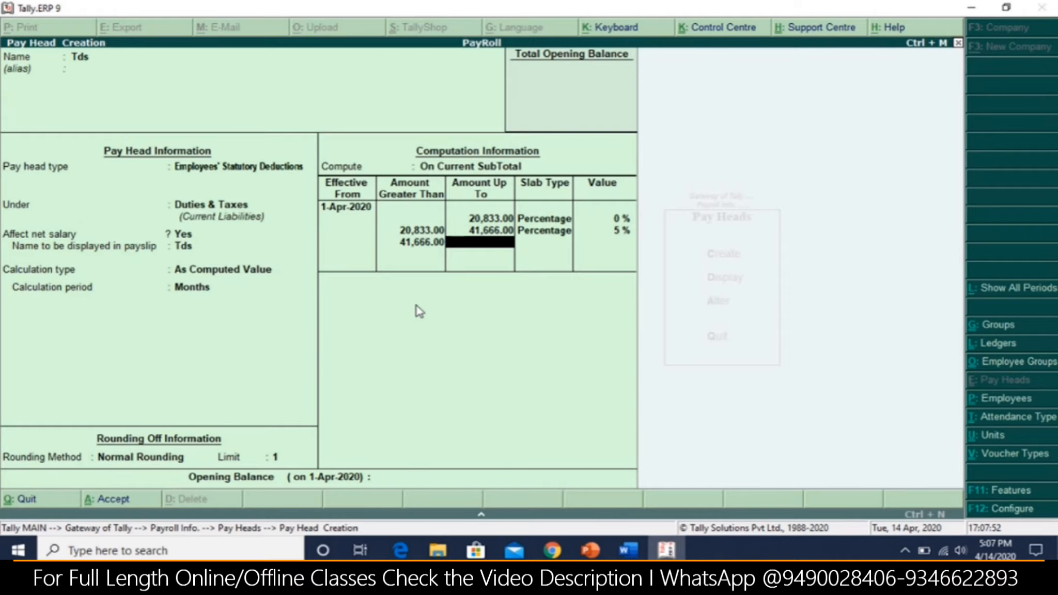
Calculate 41666*12 and 1000000/12 in the calculator to work out the next slab limit
key(ctrl+n)
text(41)
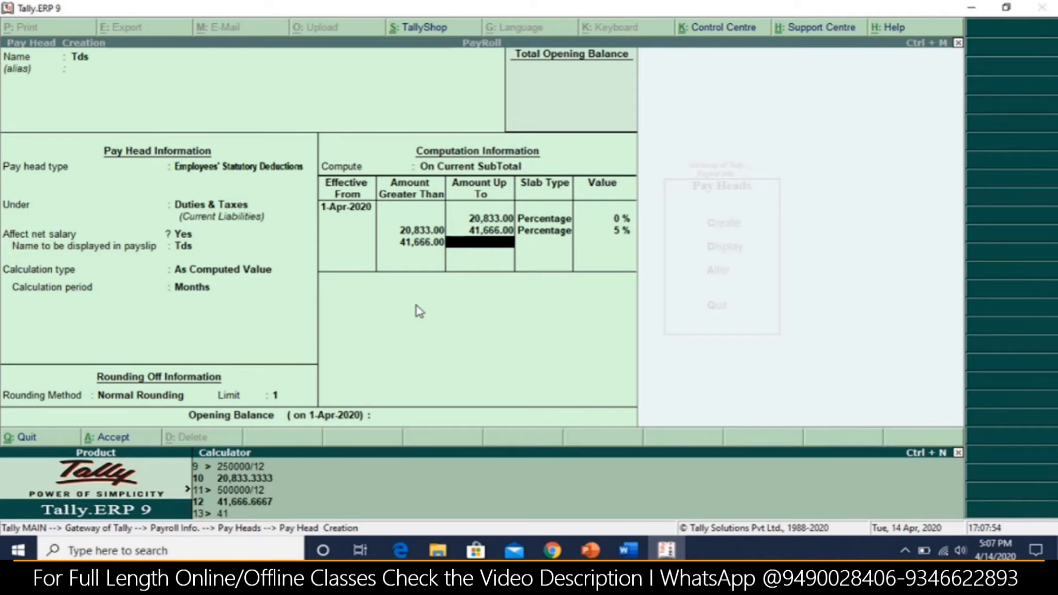
text(666*12)
key(Return)
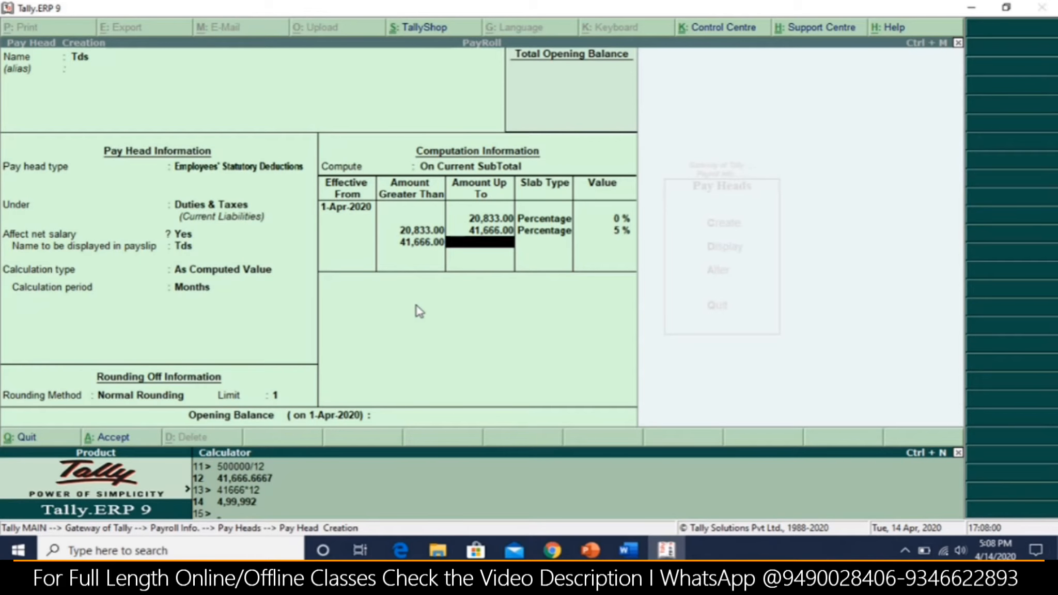
text(1000000/12)
key(Return)
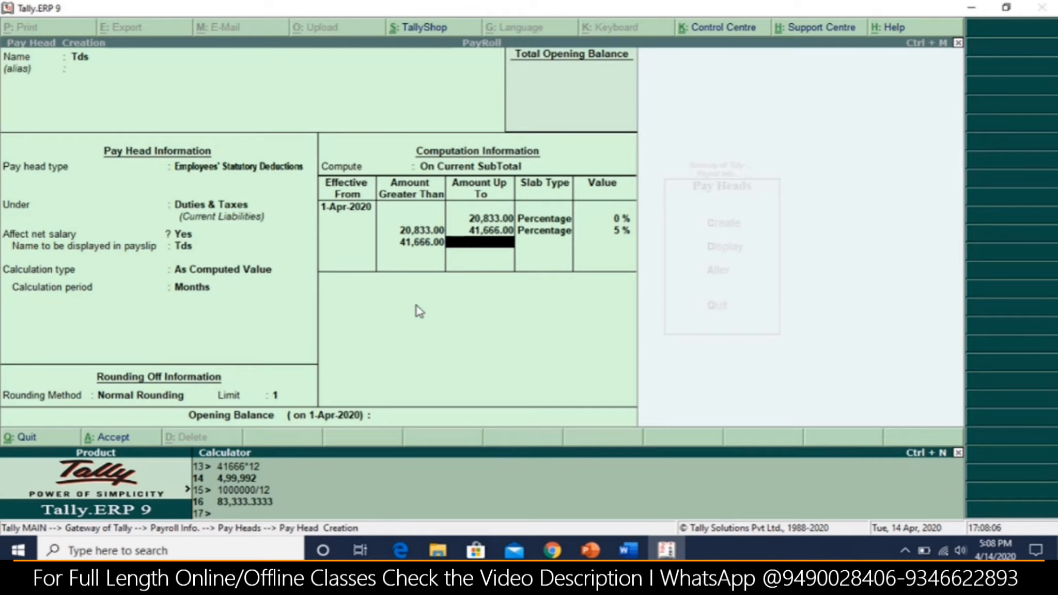
Add a 20% slab to Tds for amounts up to 83,333
key(ctrl+m)
text(83,333)
key(Return)
key(Return)
text(20)
key(Return)
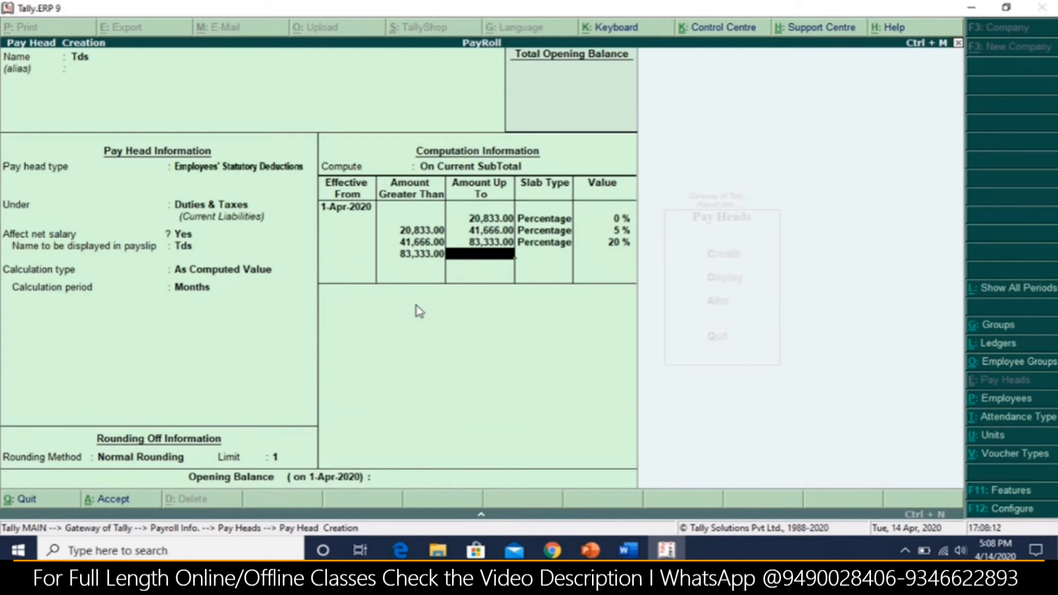
Add a 30% slab without an upper limit above 83,333 and save the Tds pay head
key(Return)
key(Return)
text(30)
key(Return)
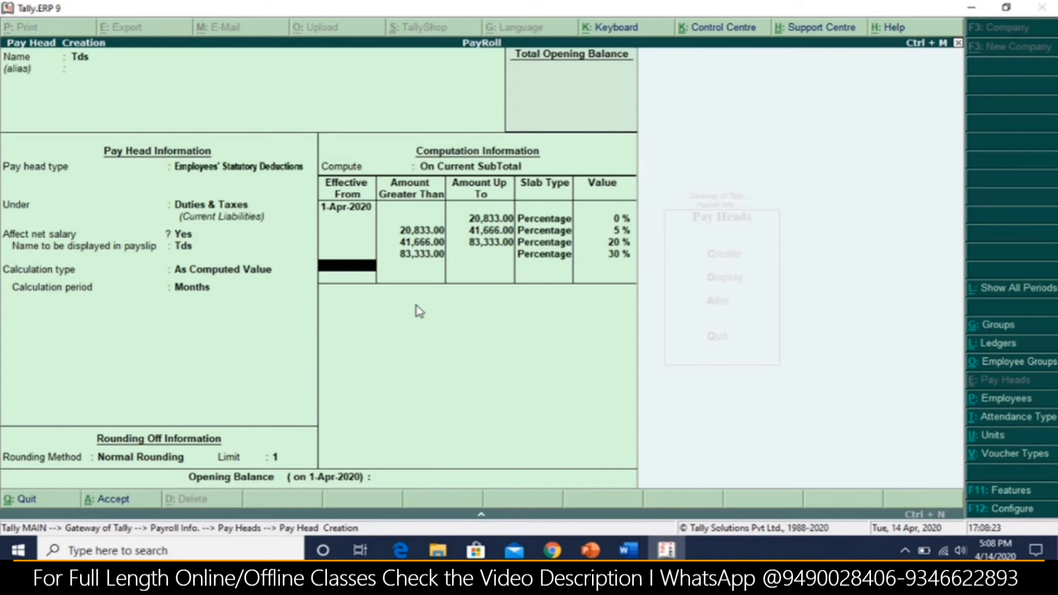
key(Return)
key(Return)
key(Return)
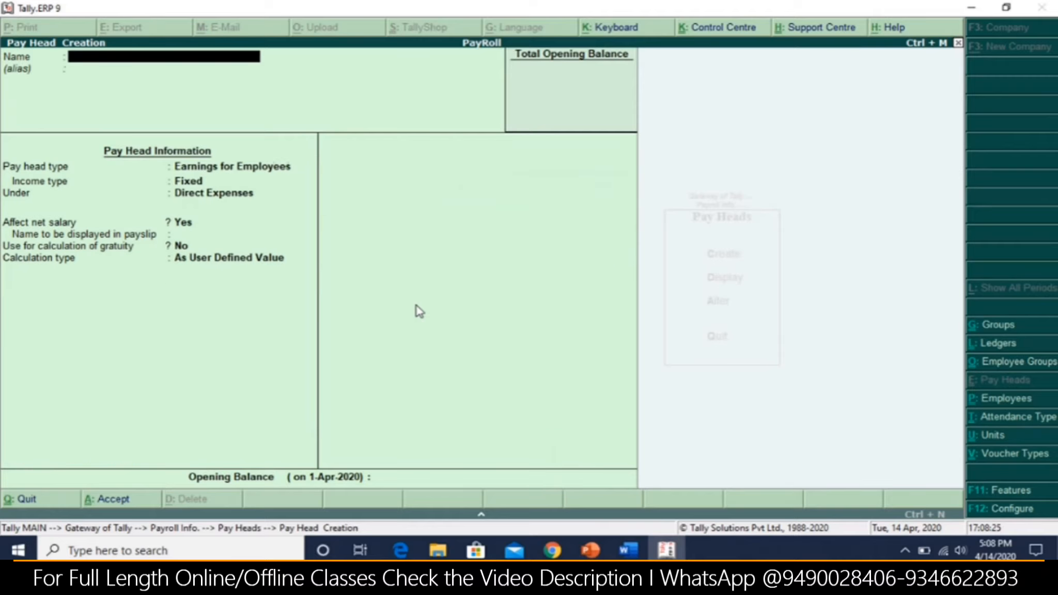
Start a new pay head and name it SALARY PAYABLE, checking the Word exercise along the way
key(Escape)
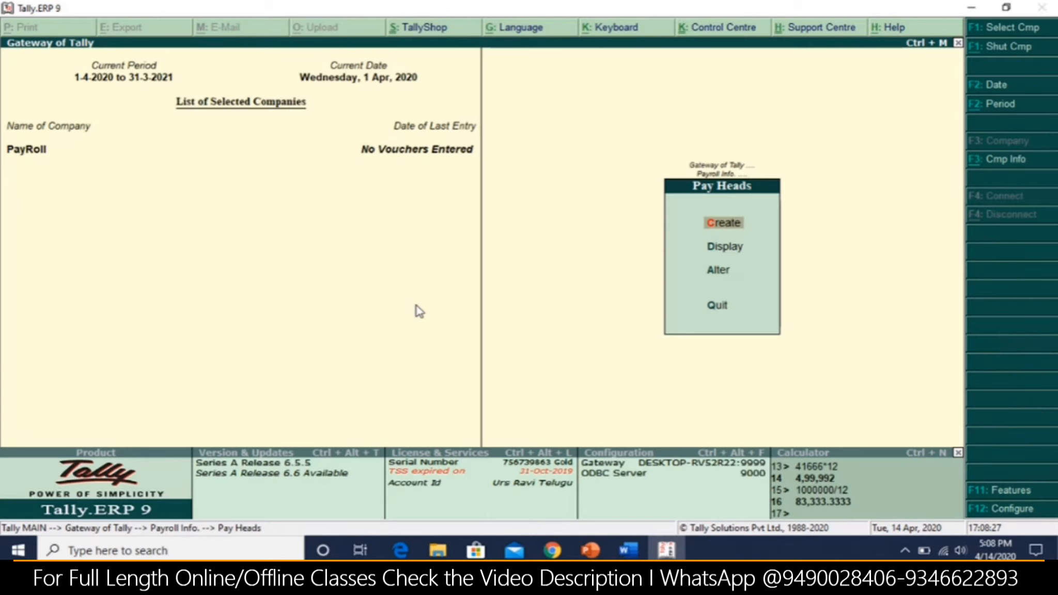
key(Return)
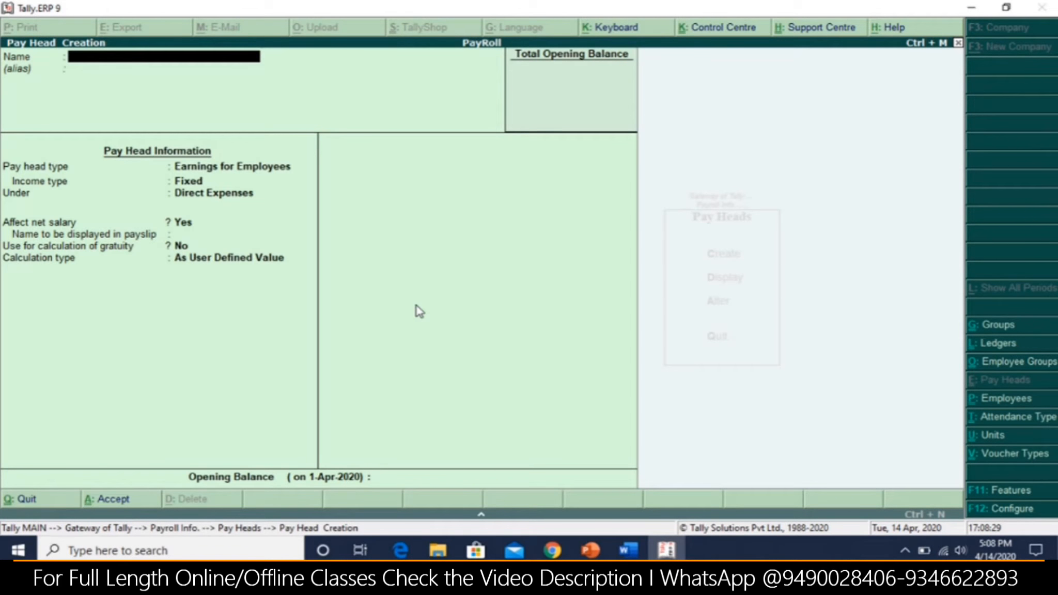
text(SALA)
key(alt+Tab)
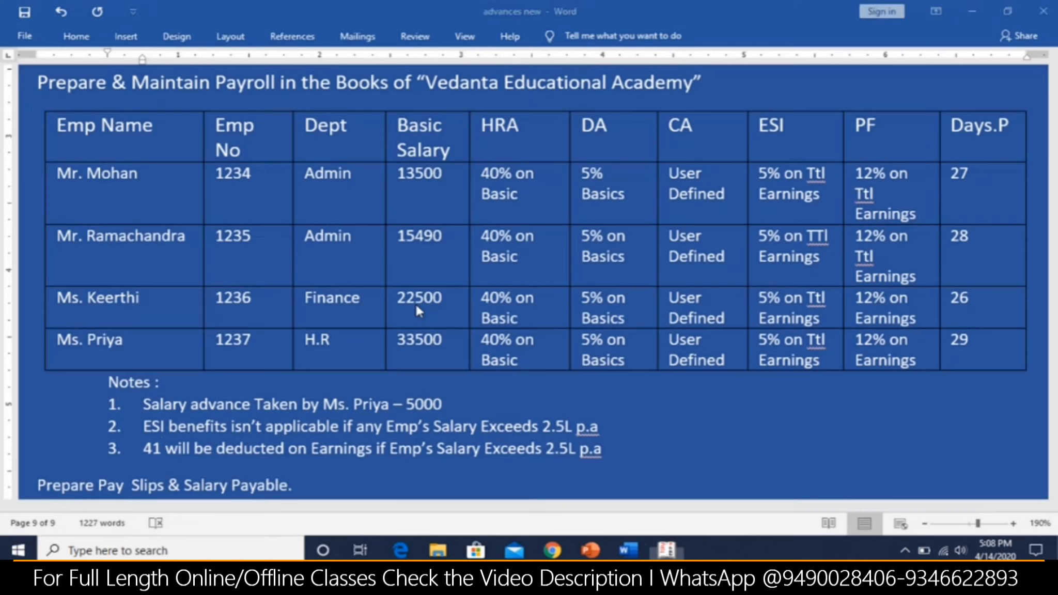
drag(451, 449, 498, 448)
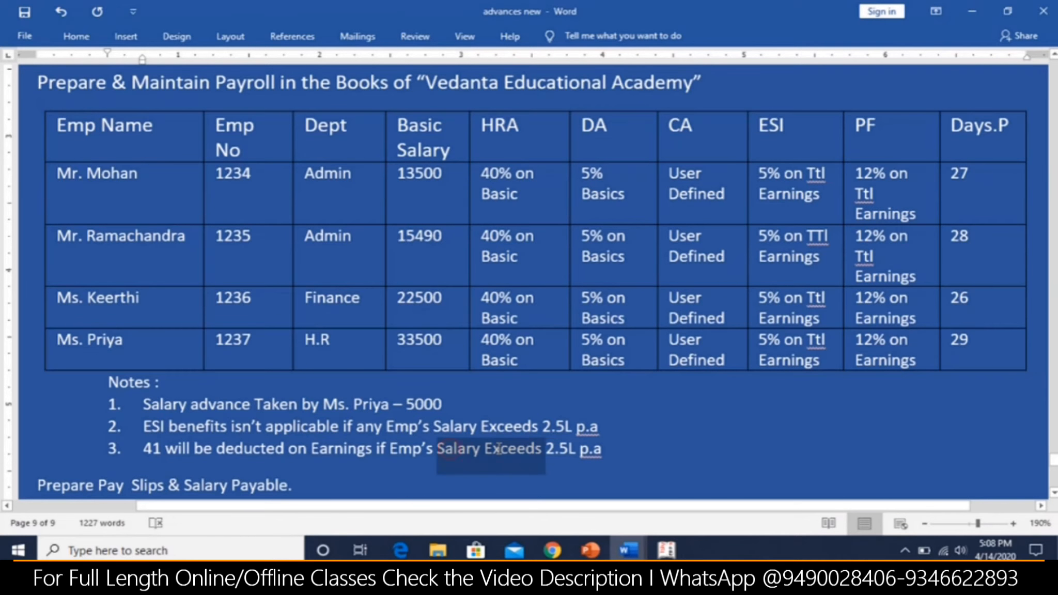
key(alt+Tab)
text(RY PAYABLE)
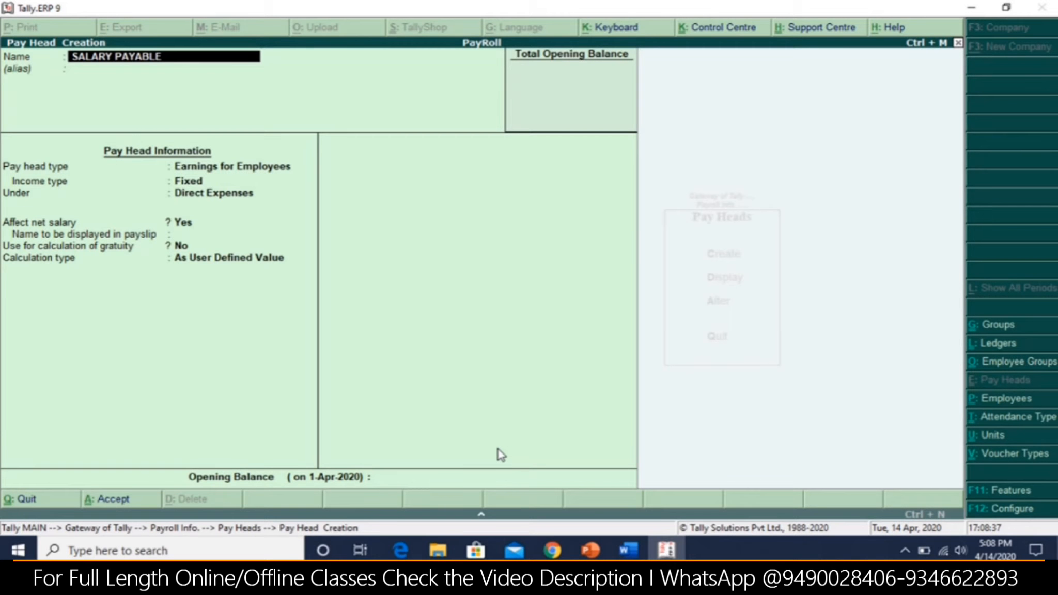
Switch to Word and undo the last two edits in the exercise's third note
key(alt+Tab)
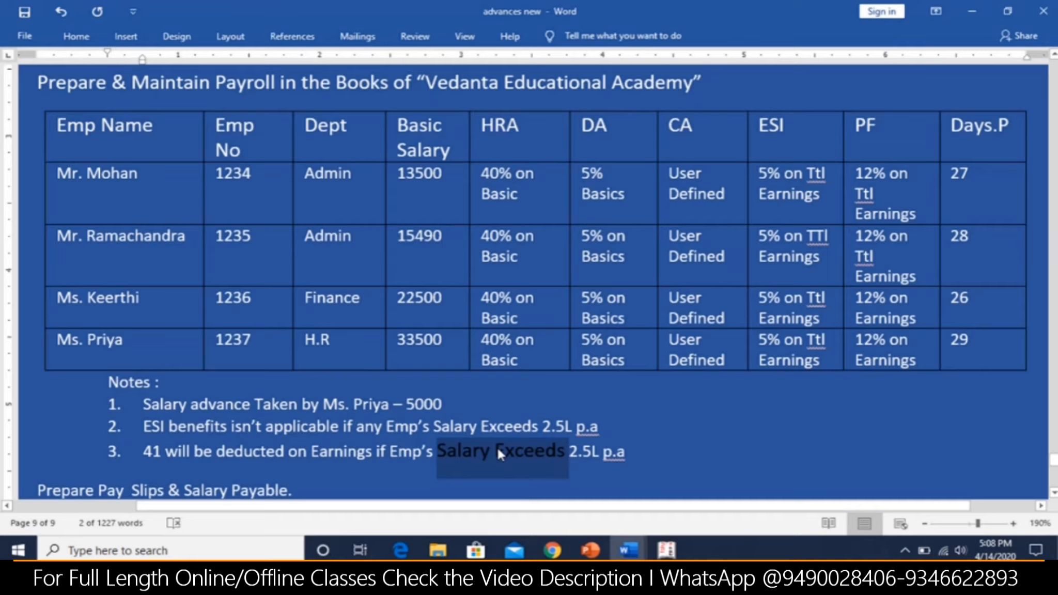
key(ctrl+z)
key(ctrl+z)
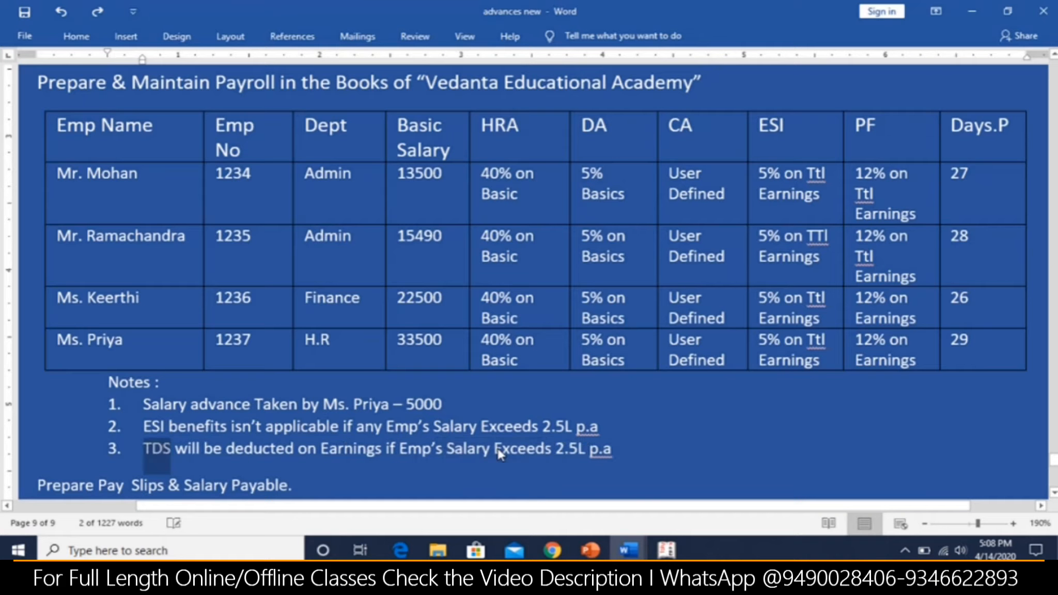
Back in Tally.ERP 9, set the SALARY PAYABLE type to Not Applicable, place it under Current Liabilities and save the pay head
key(alt+Tab)
key(Return)
key(Return)
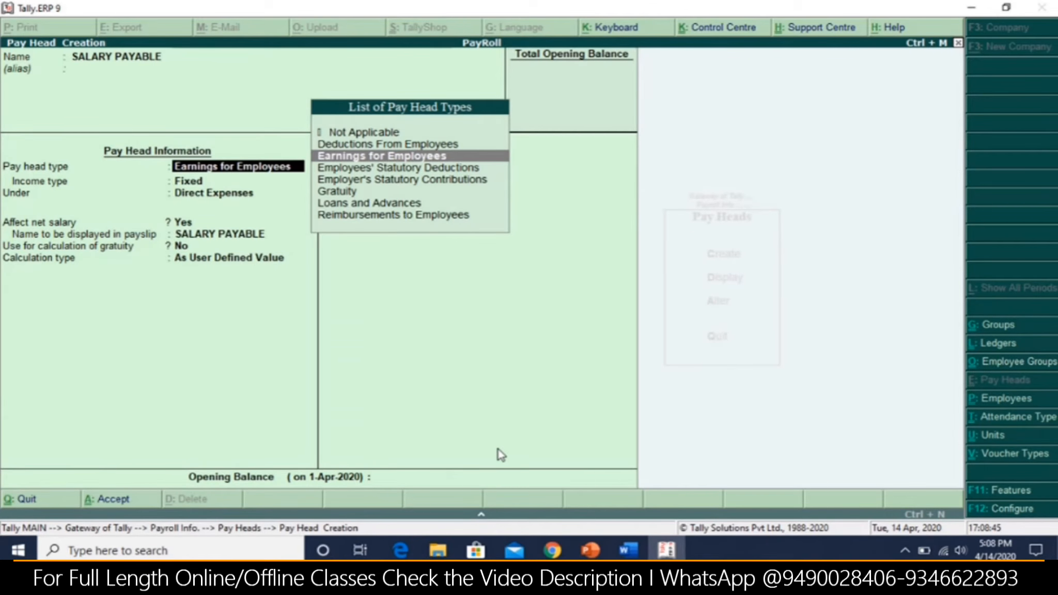
key(Up)
key(Up)
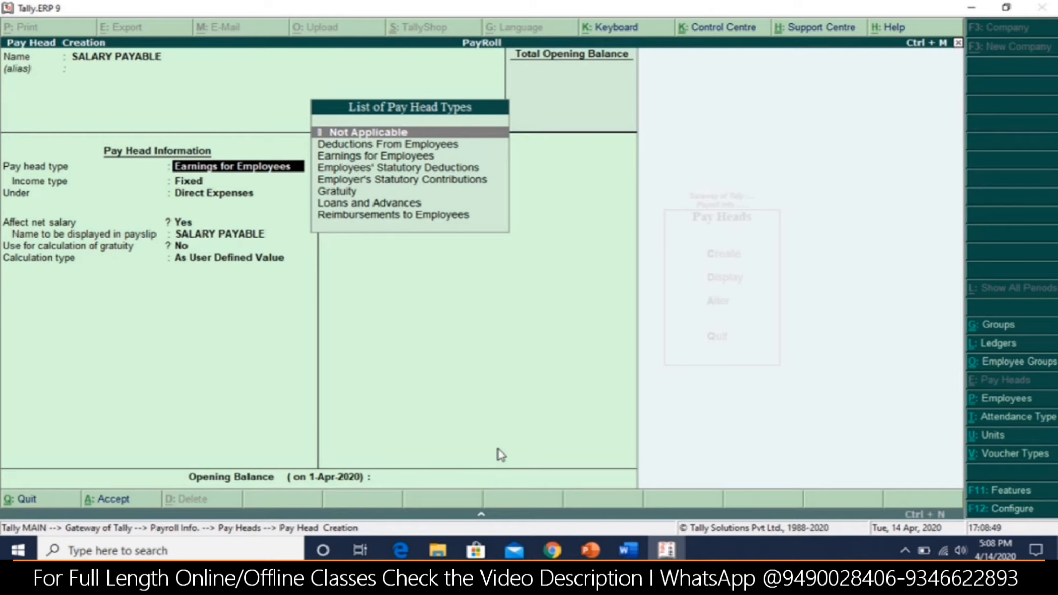
key(Return)
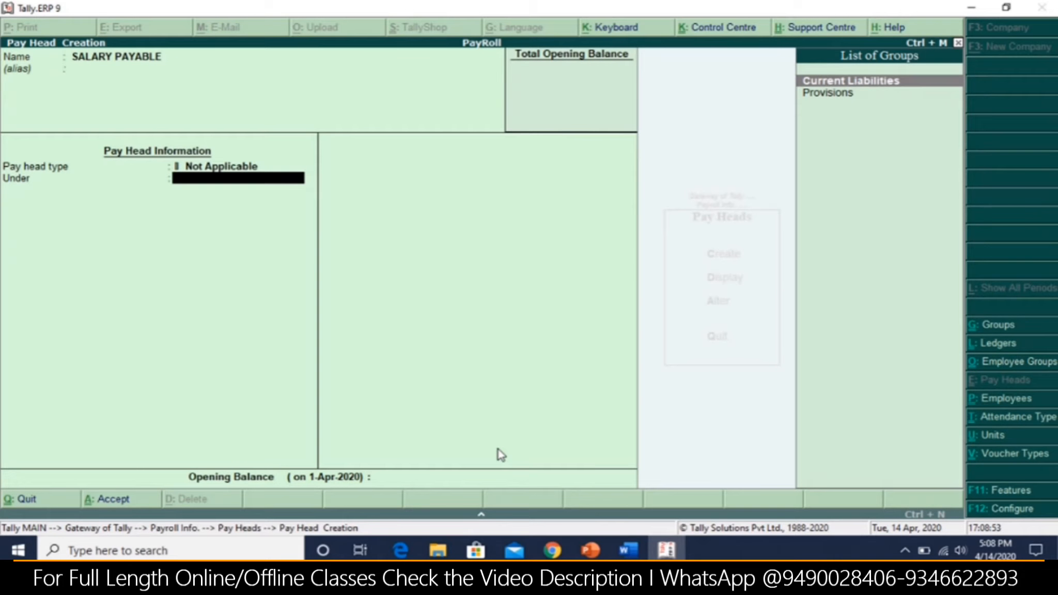
key(Return)
key(Return)
key(Return)
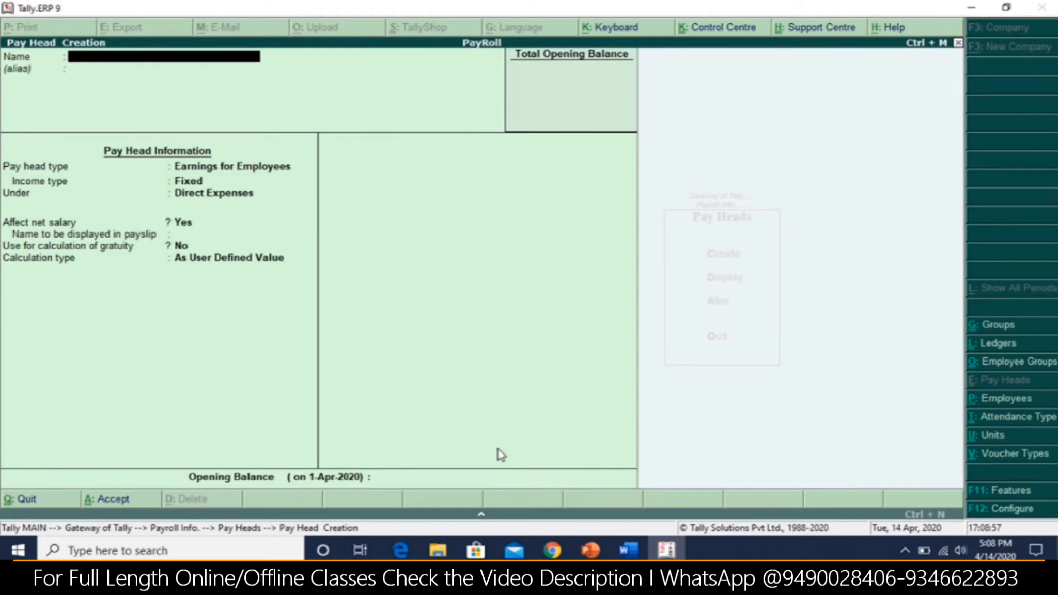
Leave pay head creation, switch to the PowerPoint slide show and reveal the next one-time process item, Emp Group Creation
key(Escape)
key(Return)
key(Escape)
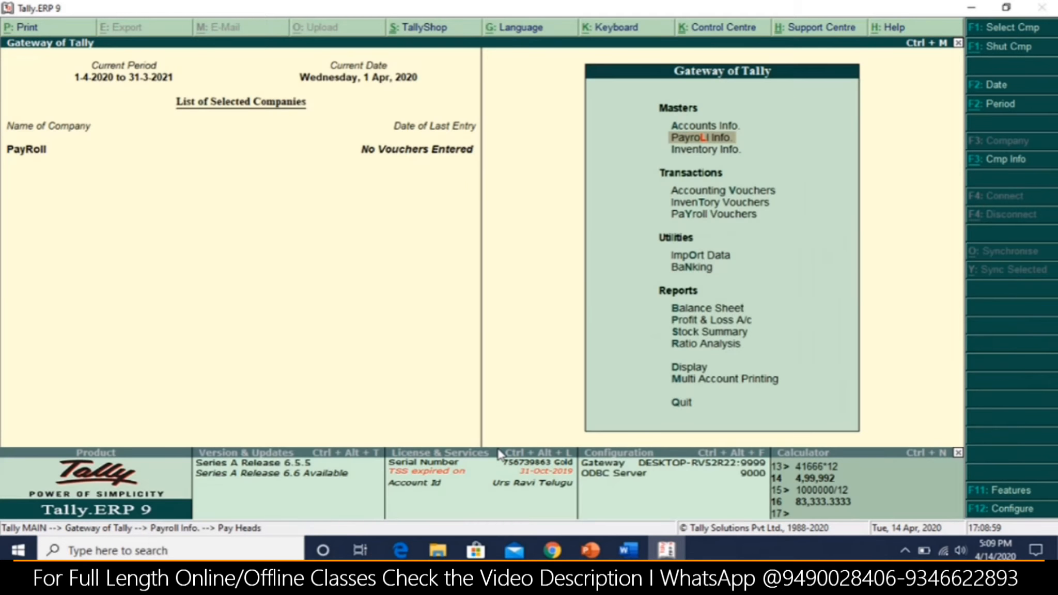
key(alt+Tab)
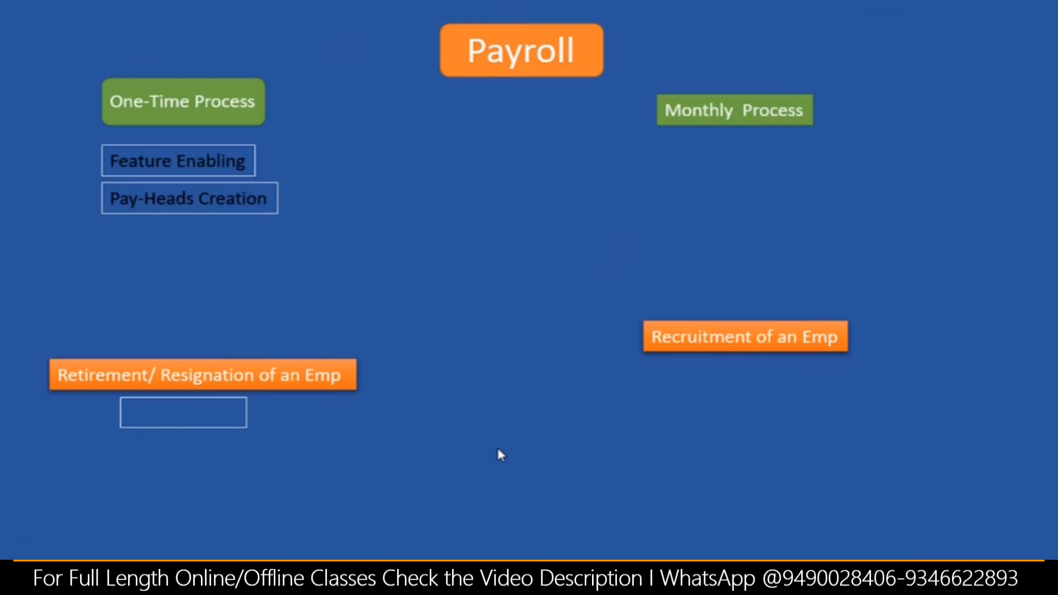
click(498, 448)
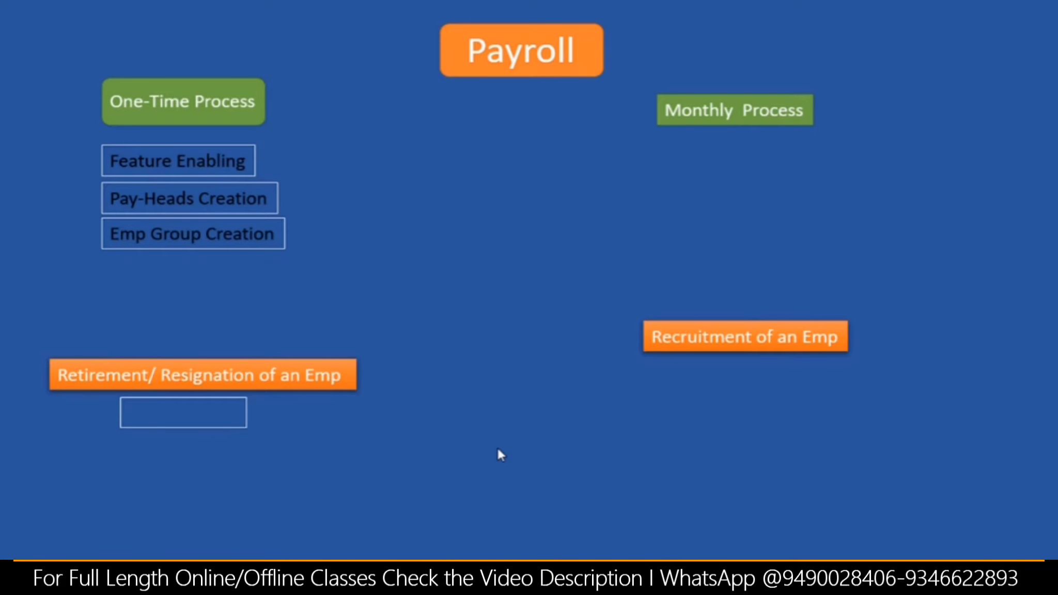
Switch to the Word exercise and check the departments listed in the employee table
key(alt+Tab)
key(alt+Tab)
key(alt+Tab)
key(alt+Tab)
key(alt+Tab)
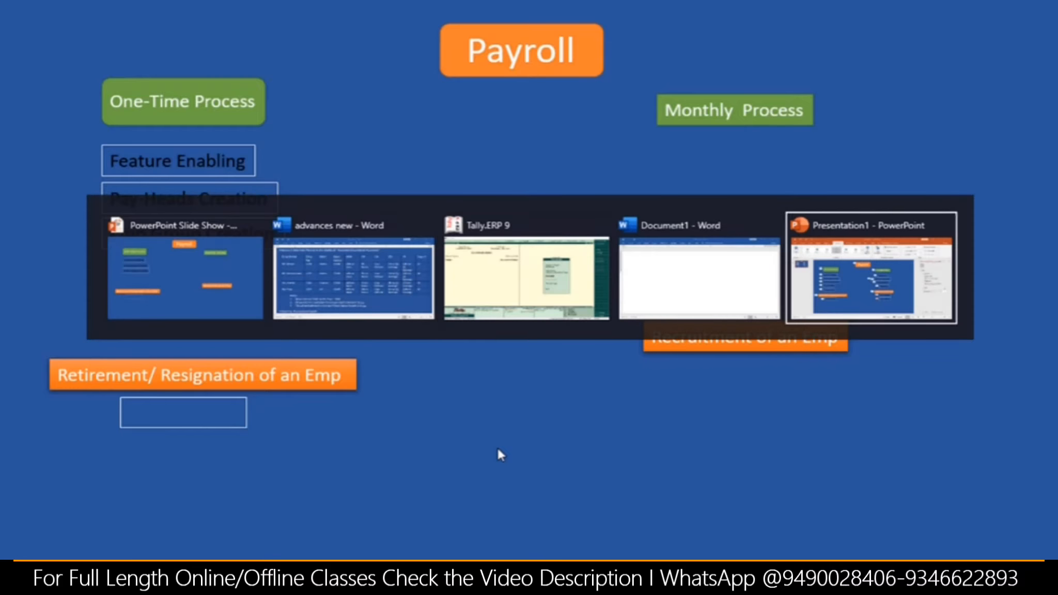
key(alt+Tab)
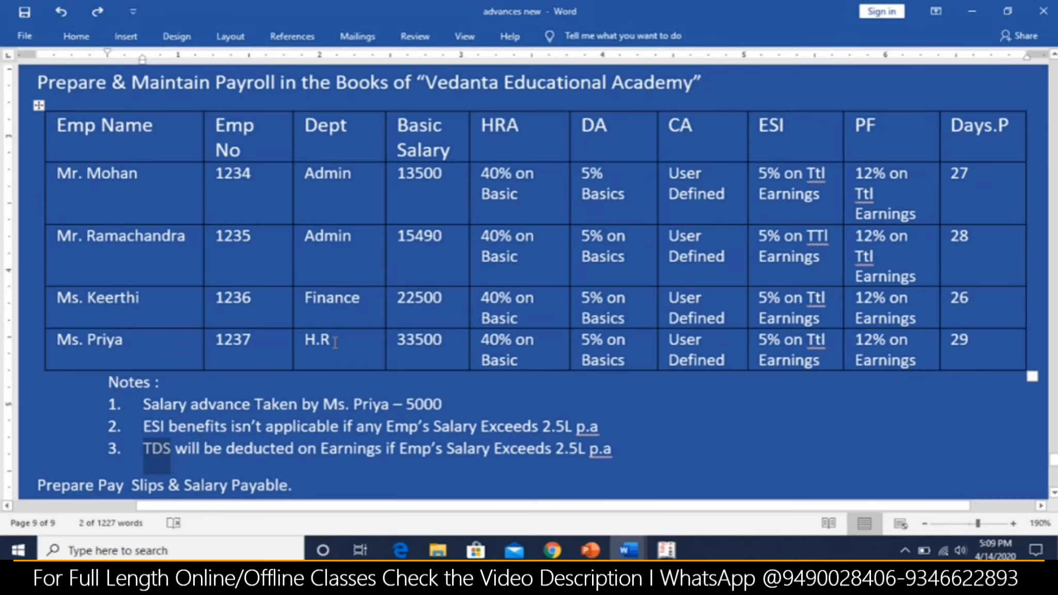
Return to Tally.ERP 9 and create a single employee group named ADMIN under Primary
key(alt+Tab)
key(alt+Tab)
key(Up)
key(Up)
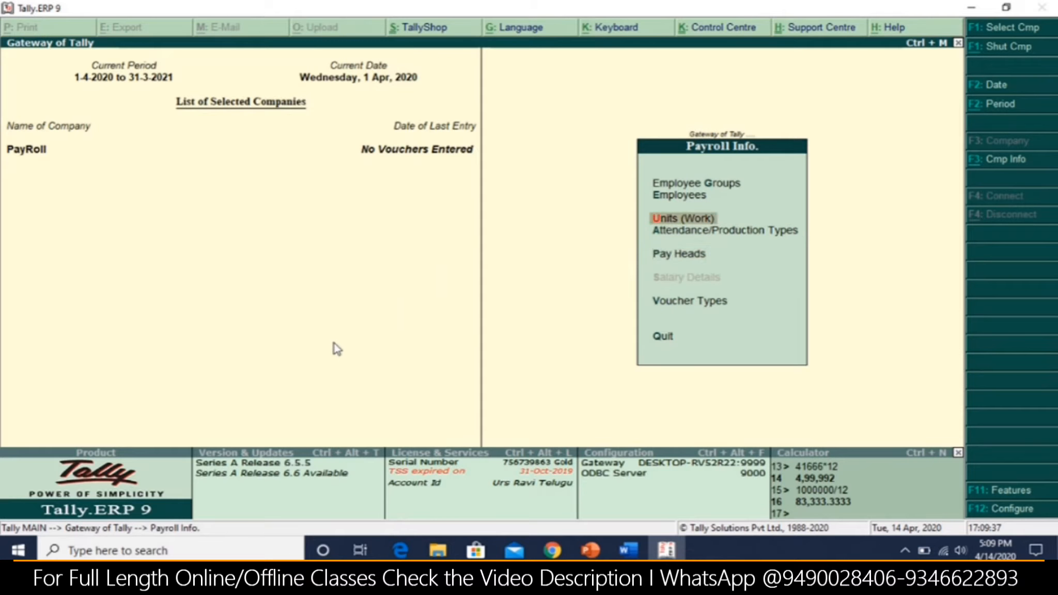
key(Up)
key(Up)
key(Return)
key(Return)
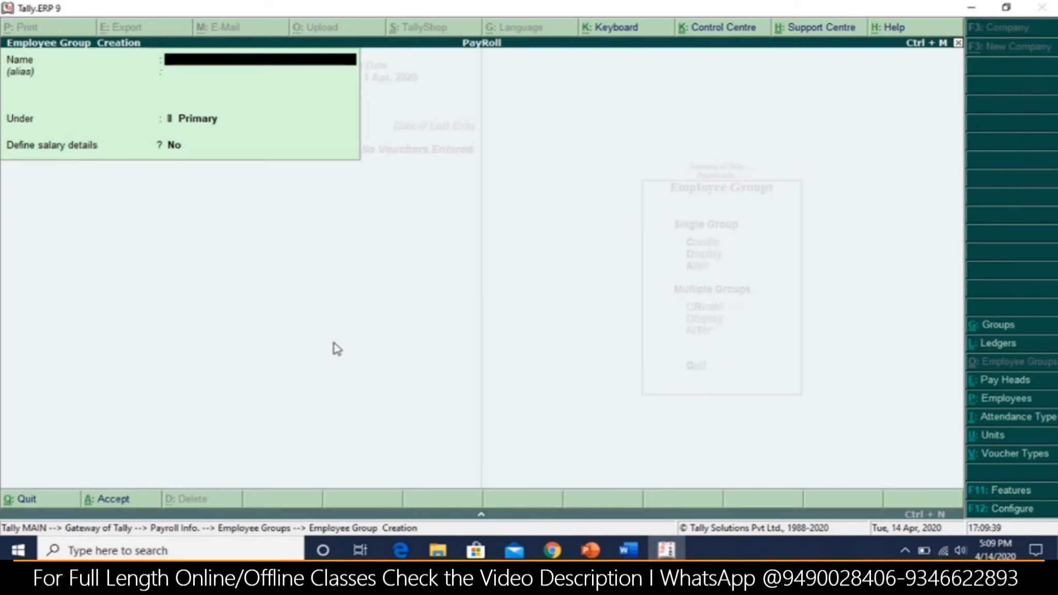
text(ADMIN)
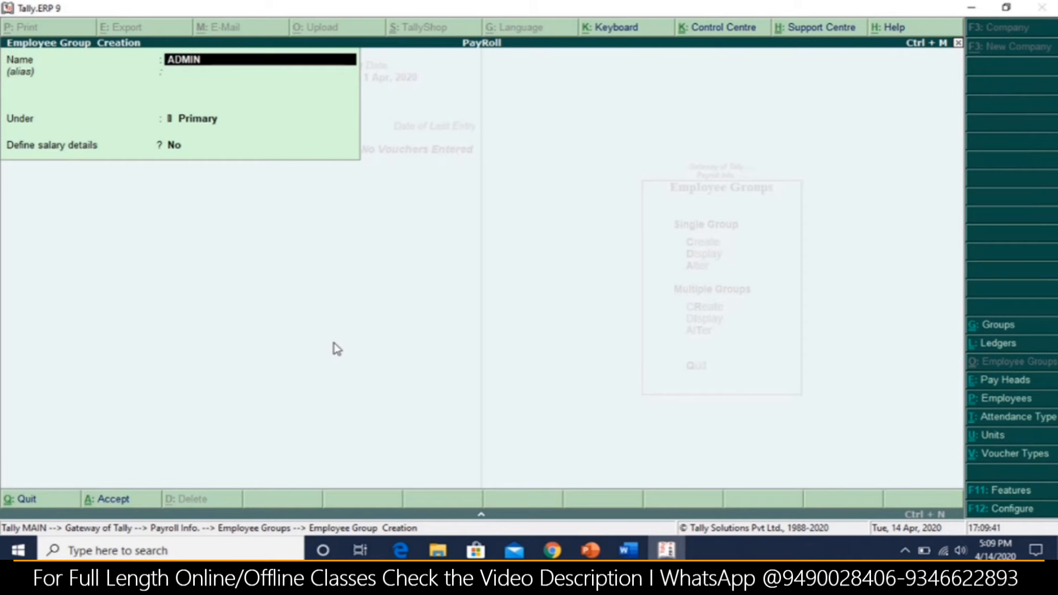
key(Return)
key(ctrl+a)
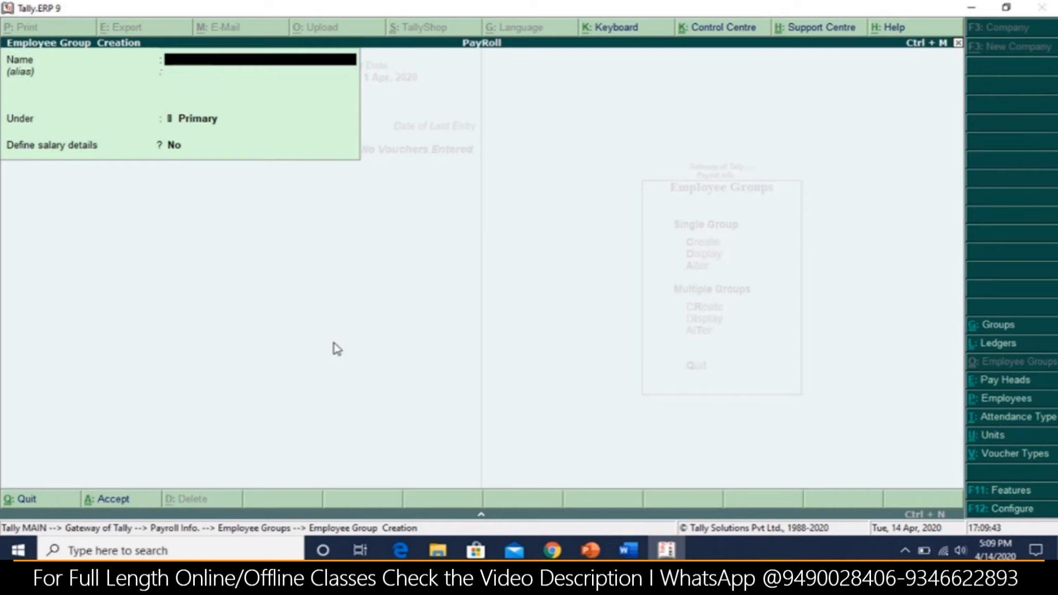
Create a second employee group named FINANCE under Primary
text(FINANCE)
key(Return)
key(ctrl+a)
Create a third employee group named HR and leave employee group creation
text(Hr)
key(BackSpace)
text(R)
key(BackSpace)
key(BackSpace)
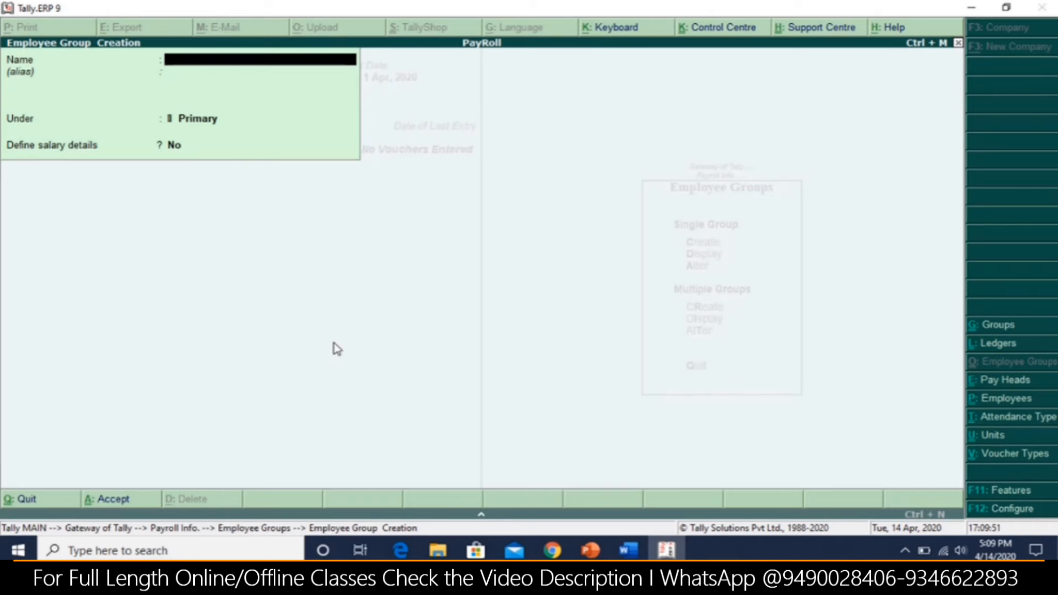
key(Escape)
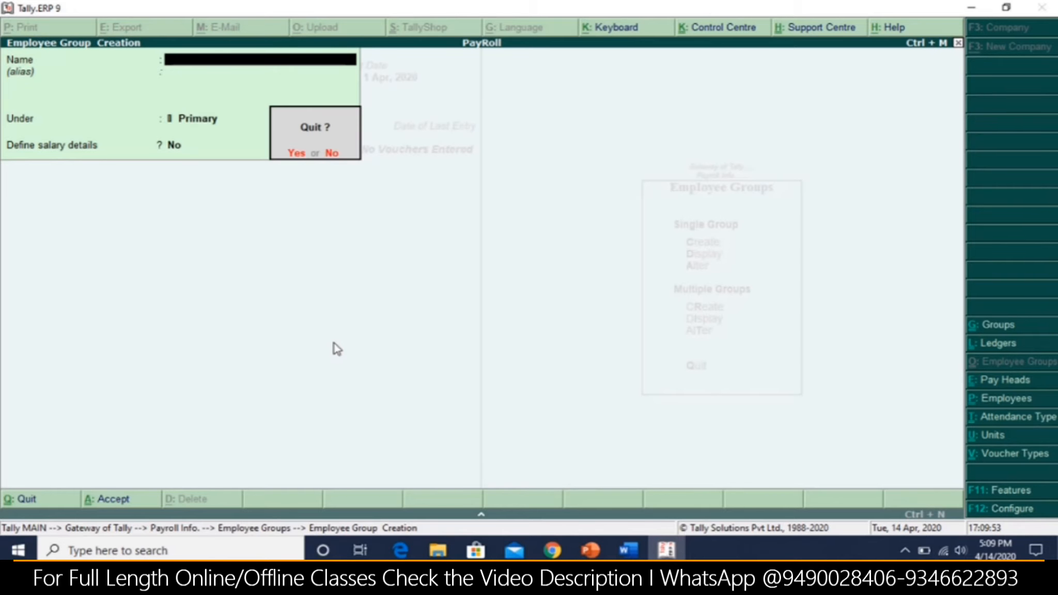
key(Return)
key(Escape)
Switch to the PowerPoint slide show and reveal the Emp Creation item of the one-time process
key(alt+Tab)
key(alt+Tab)
key(Tab)
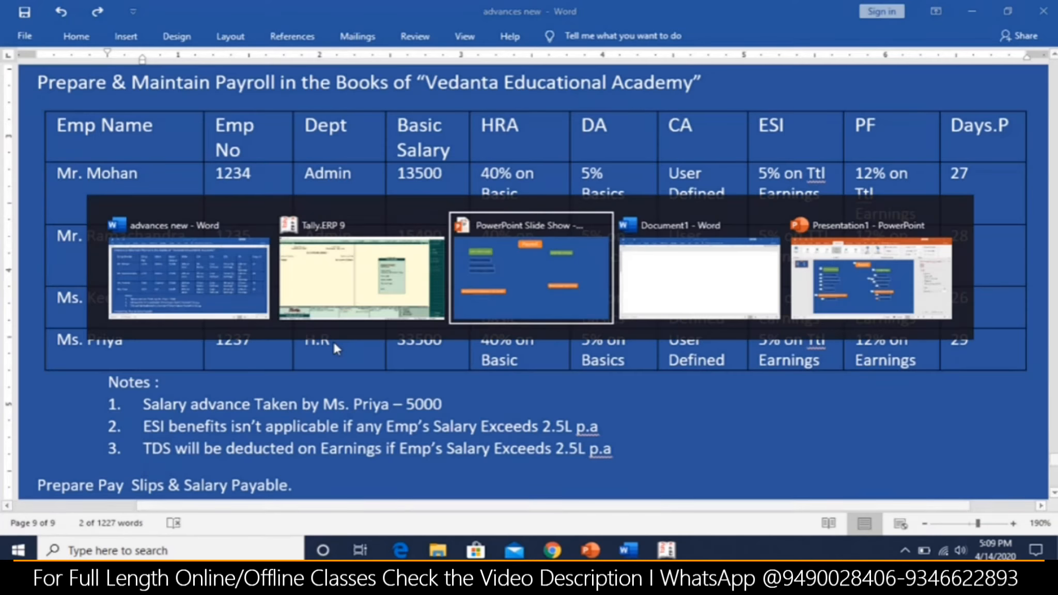
click(335, 349)
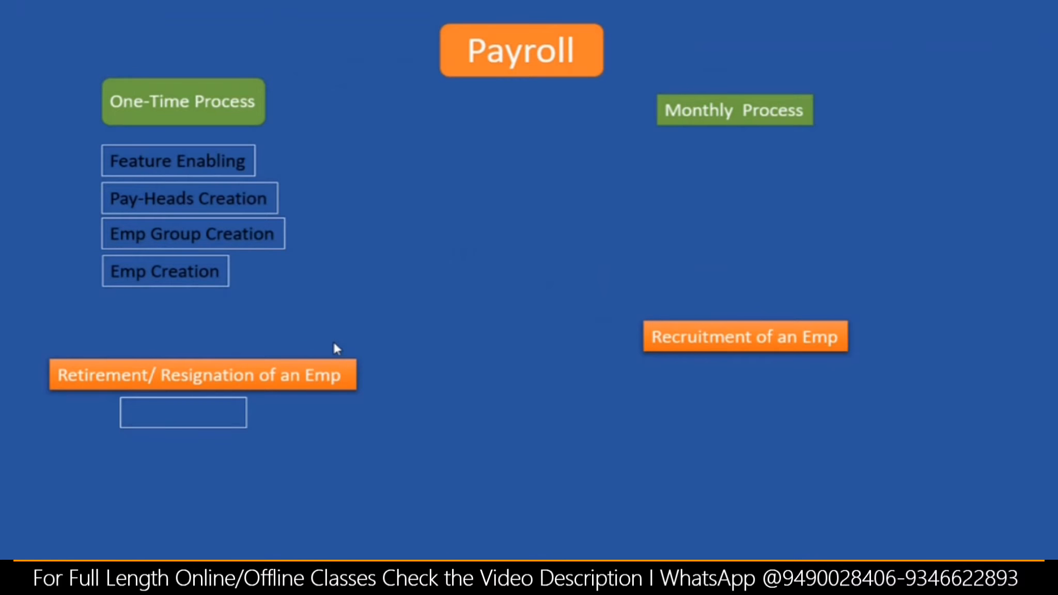
Open the single employee creation form in Tally.ERP 9 and check the first employee's details in the Word table
key(alt+Tab)
key(Tab)
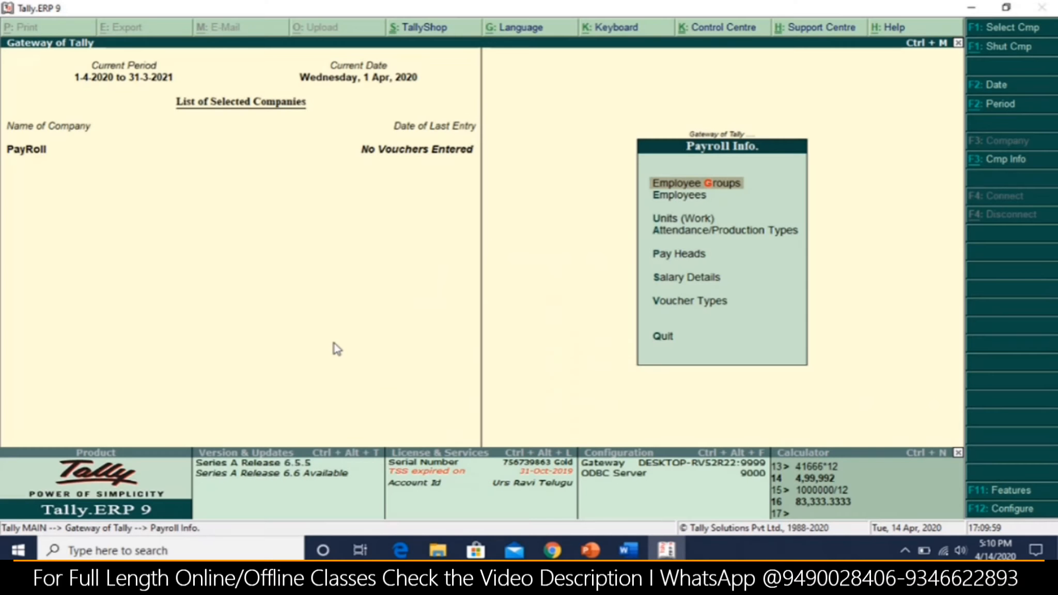
key(Down)
key(Return)
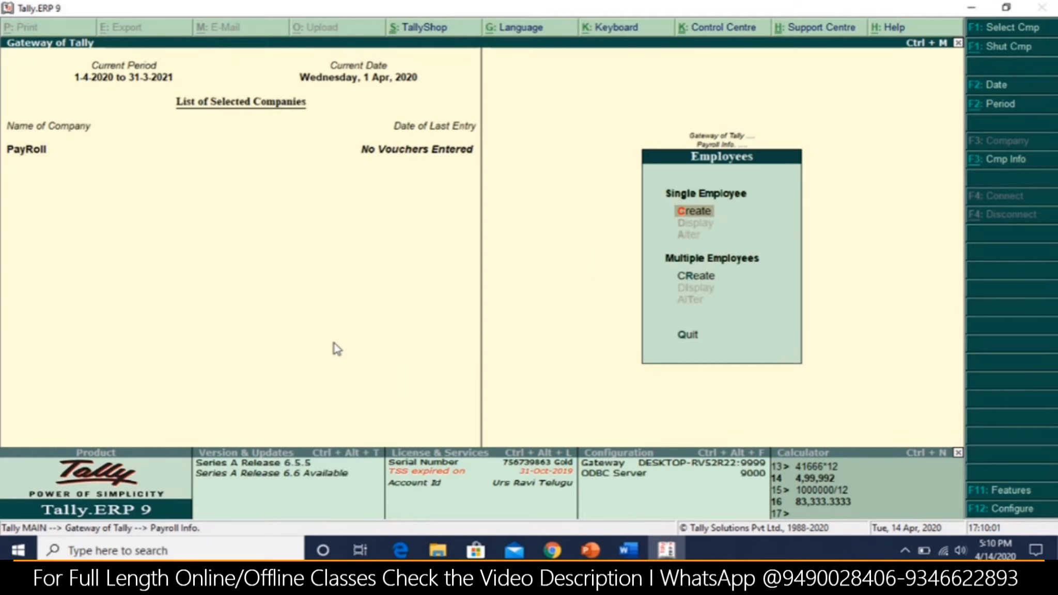
key(Return)
key(alt+Tab)
key(Tab)
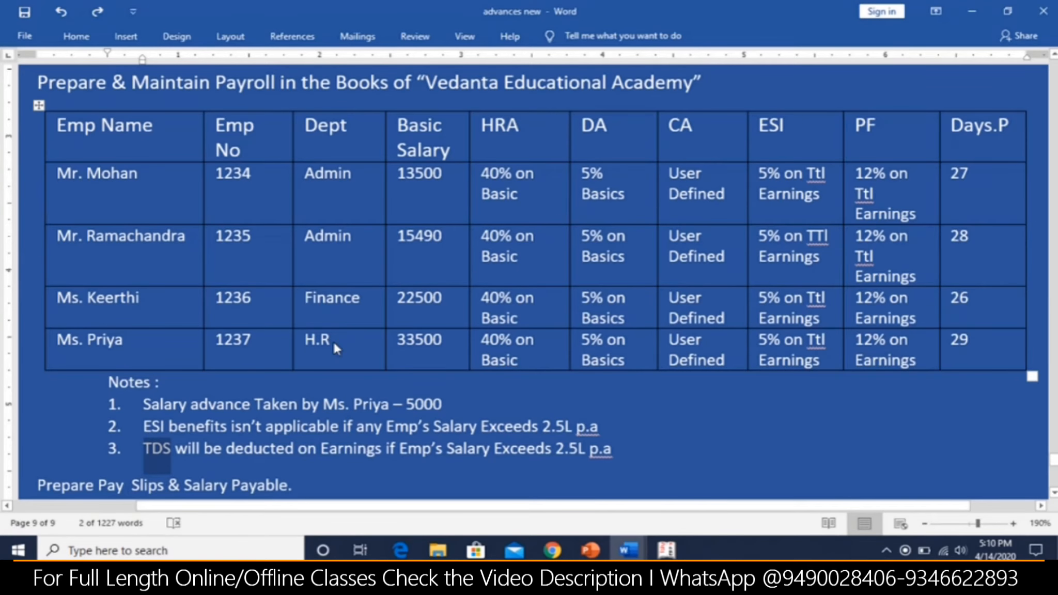
key(alt+Tab)
Enter the first employee's name without an alias and keep the same name for reports
text(MR. MOJHAN)
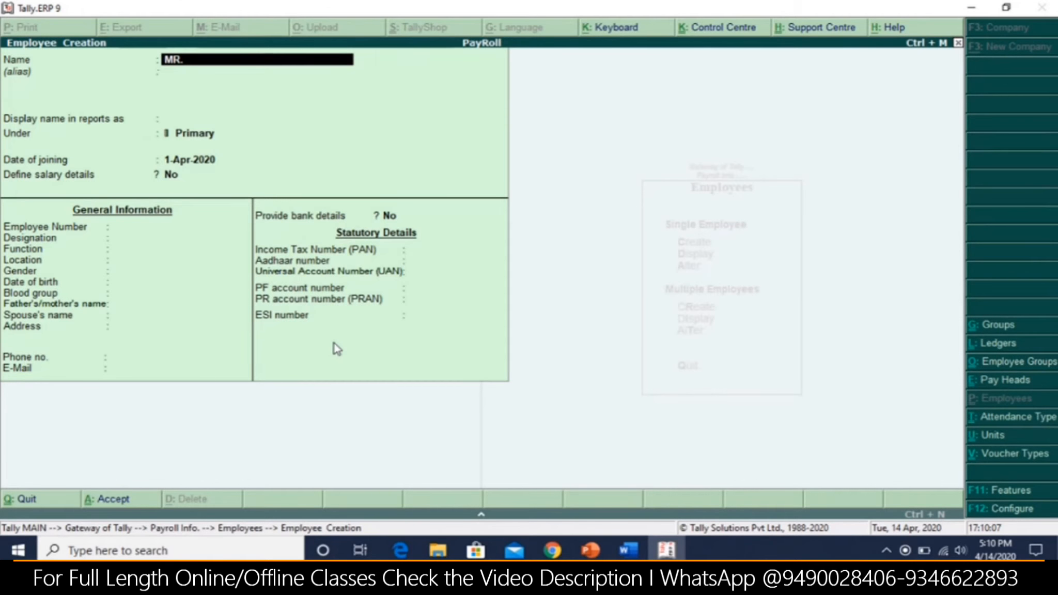
key(BackSpace)
key(BackSpace)
key(BackSpace)
key(BackSpace)
text(HAN)
key(Return)
key(Return)
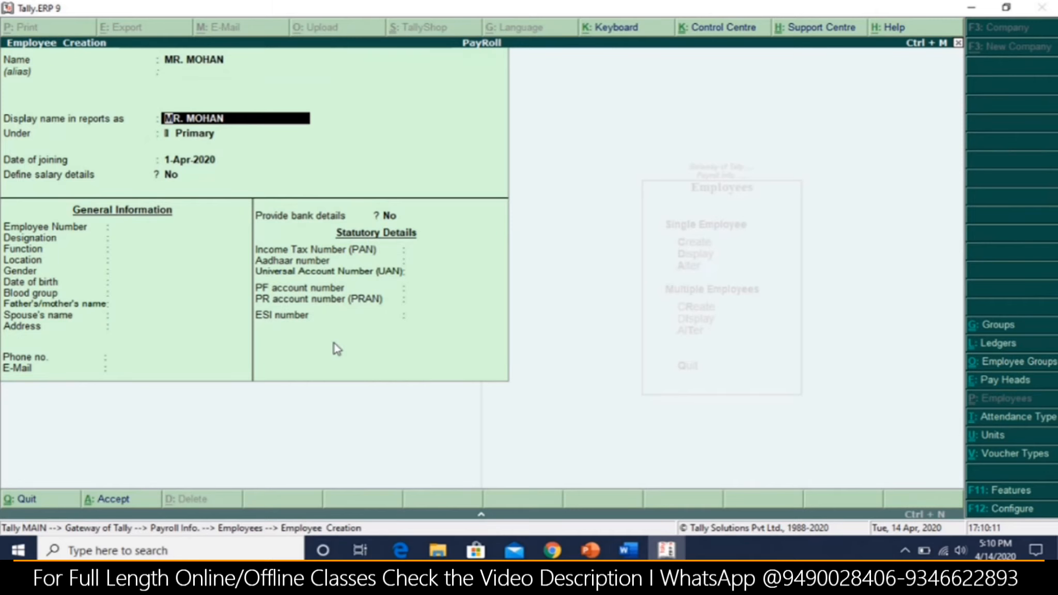
key(Return)
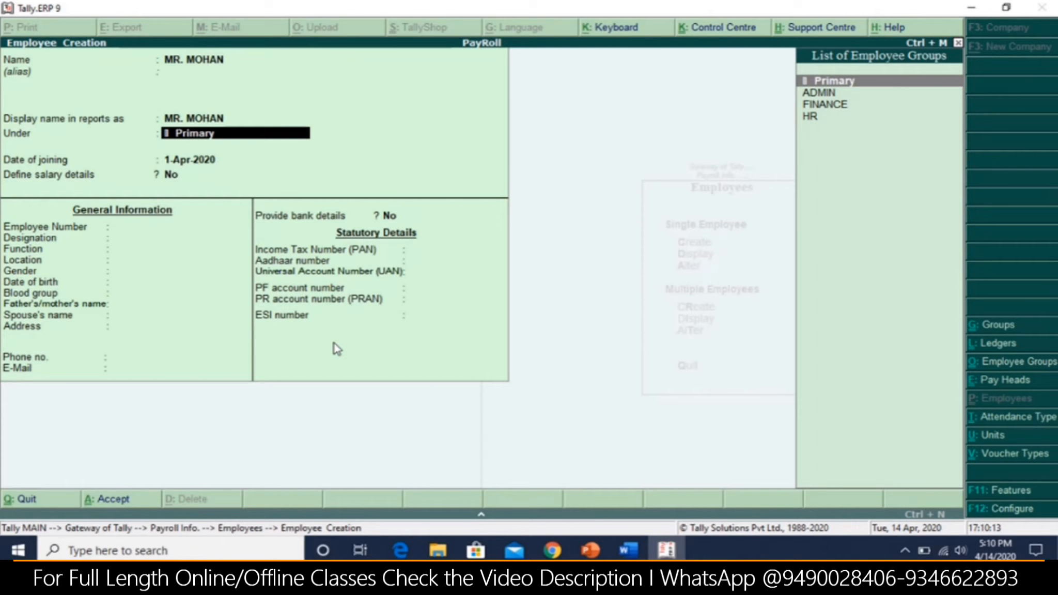
Check the employee's department in Word, assign the ADMIN group and accept 1-Apr-2020 as the date of joining
key(alt+Tab)
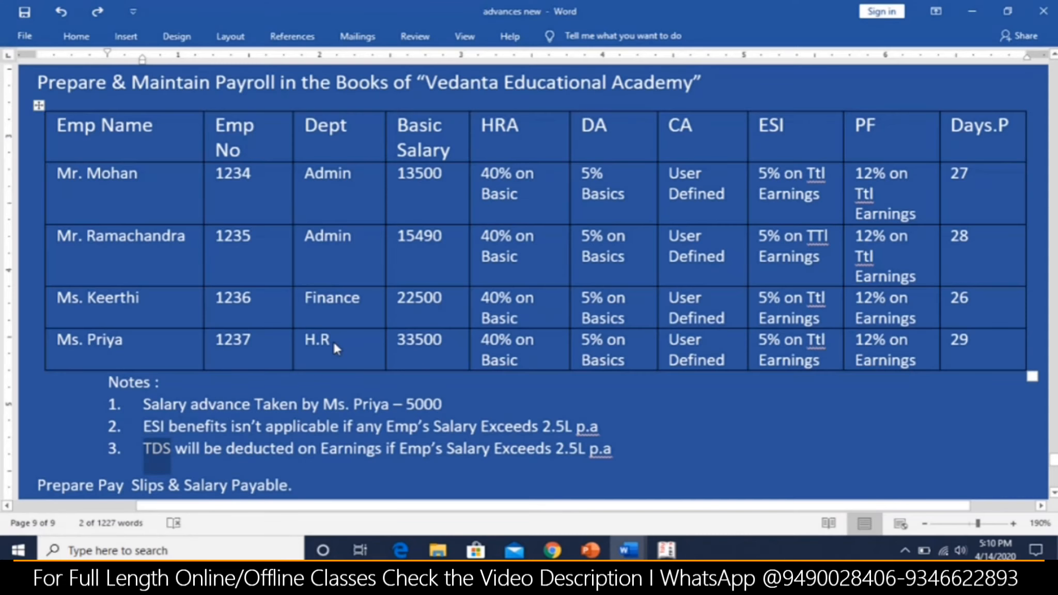
key(alt+Tab)
key(Down)
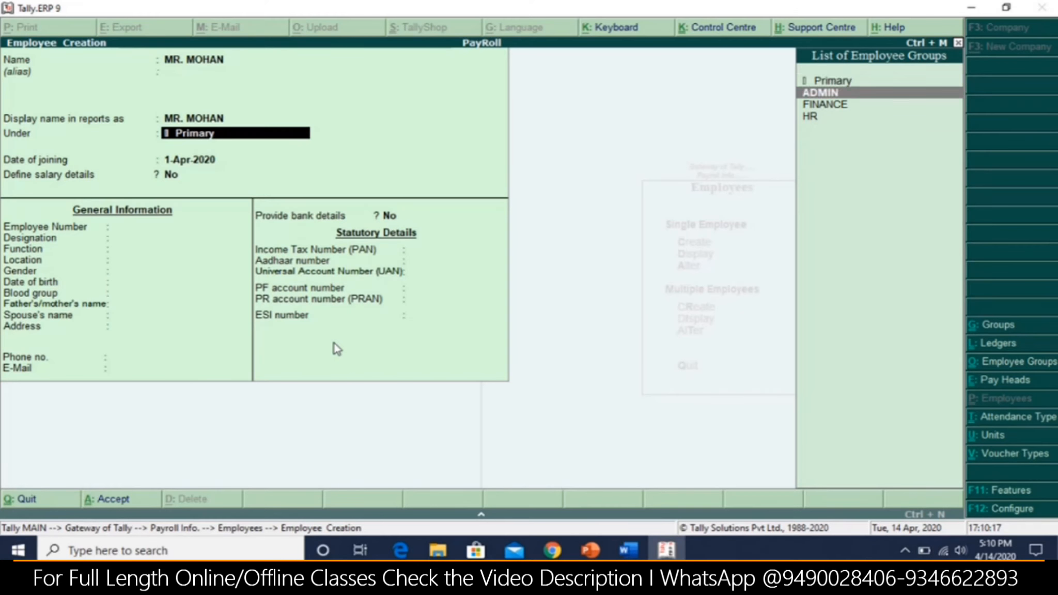
key(Return)
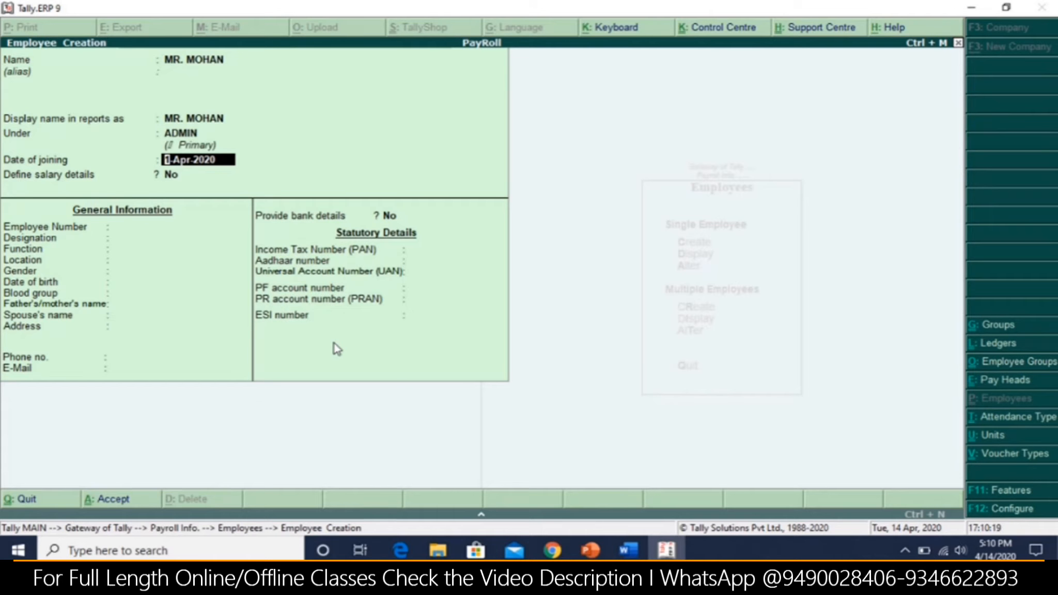
key(Return)
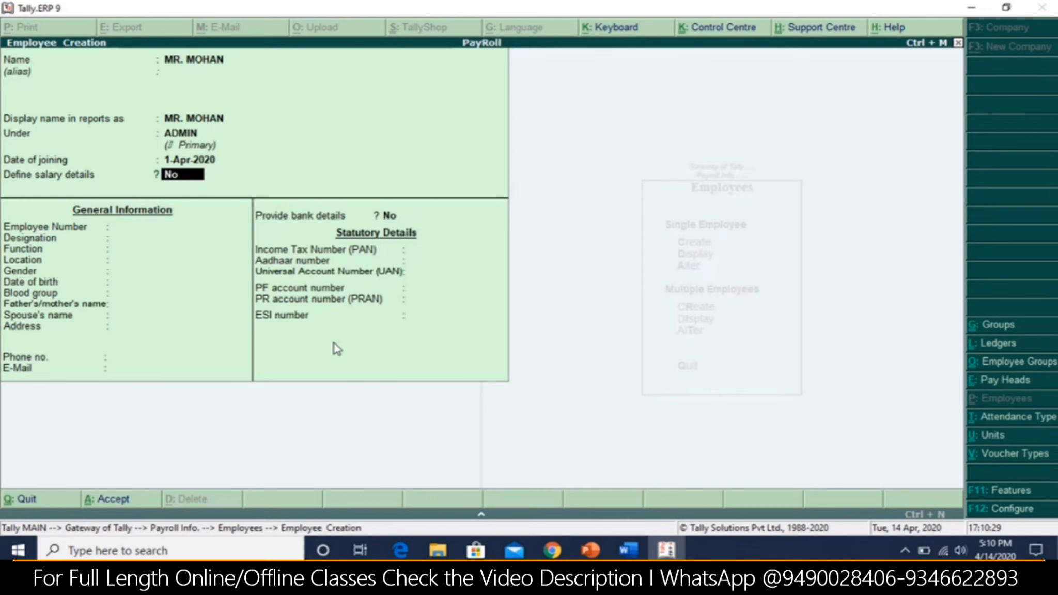
Review the payroll process slide in PowerPoint and the employee table in Word before returning to the employee form
key(alt+Tab)
key(alt+Tab)
key(alt+Tab)
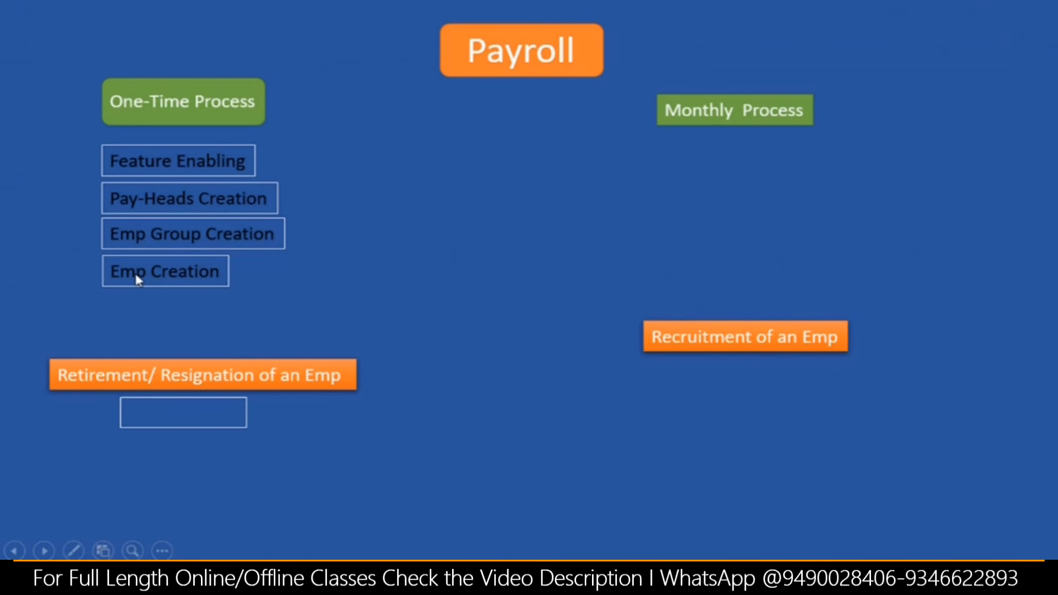
key(alt+Tab)
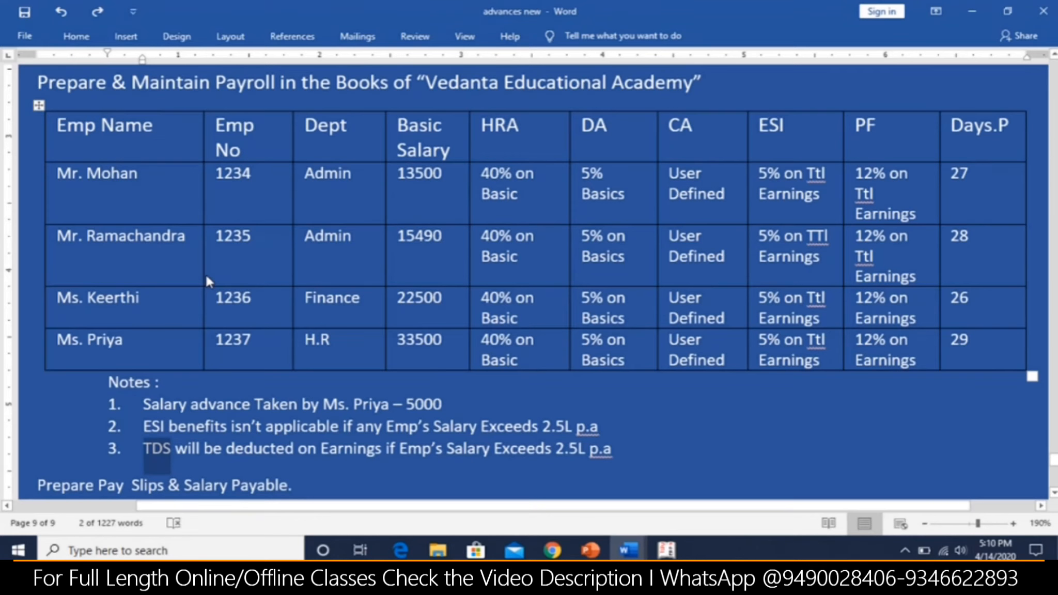
key(alt+Tab)
key(alt+Tab)
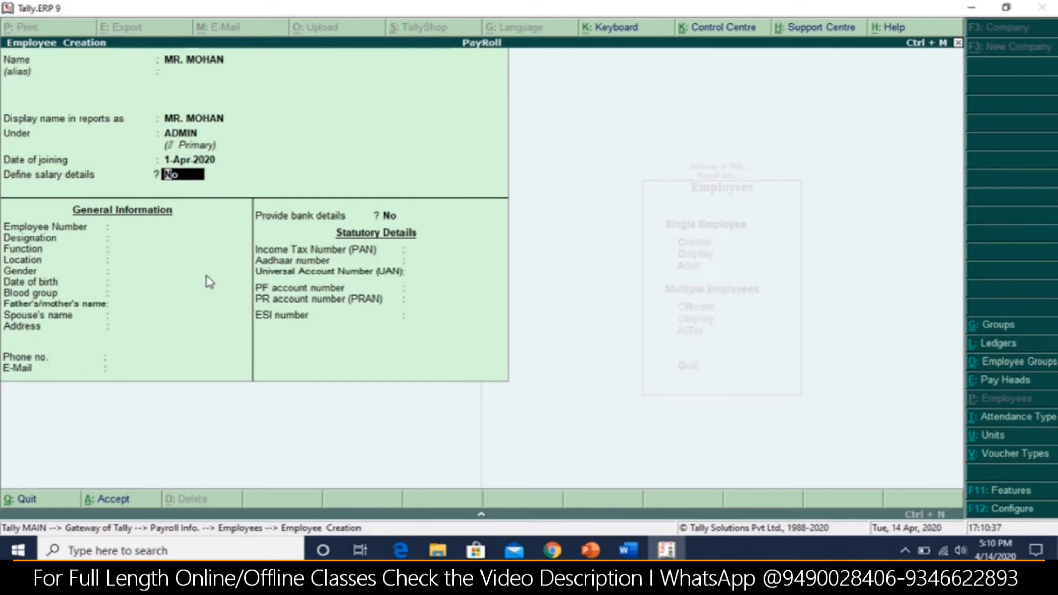
Keep Define salary details at No, enter the employee number from the Word table and fill in XXXX as designation
key(Return)
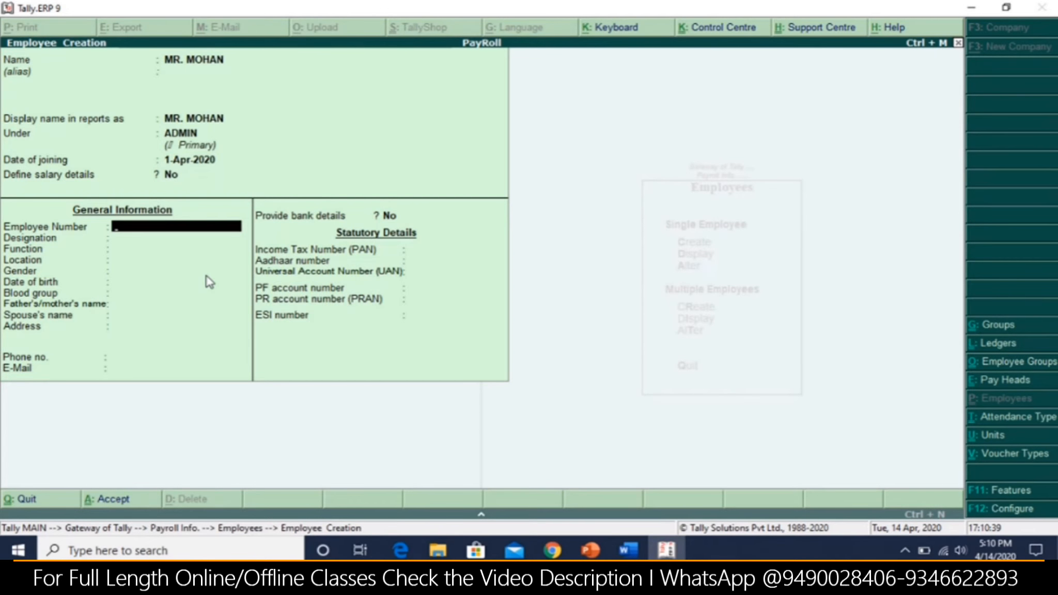
key(alt+Tab)
key(alt+Tab)
text(1234)
key(Return)
text(XXXX)
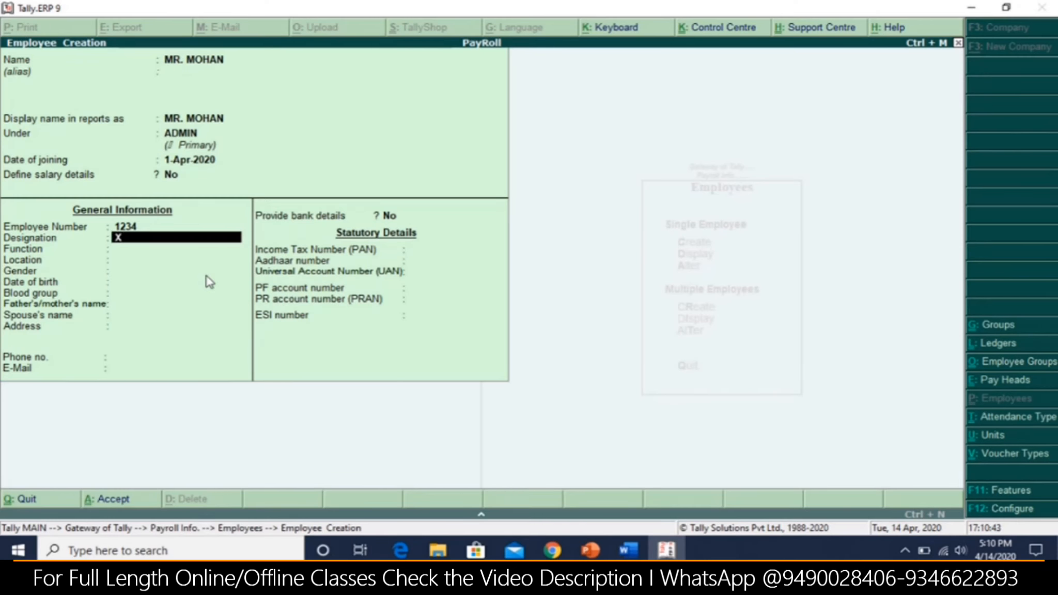
Fill in designation XXXX, function XXXXXX and location X for the employee, and set the gender to Male
key(Return)
text(XXXXXX)
key(Return)
text(X)
key(Return)
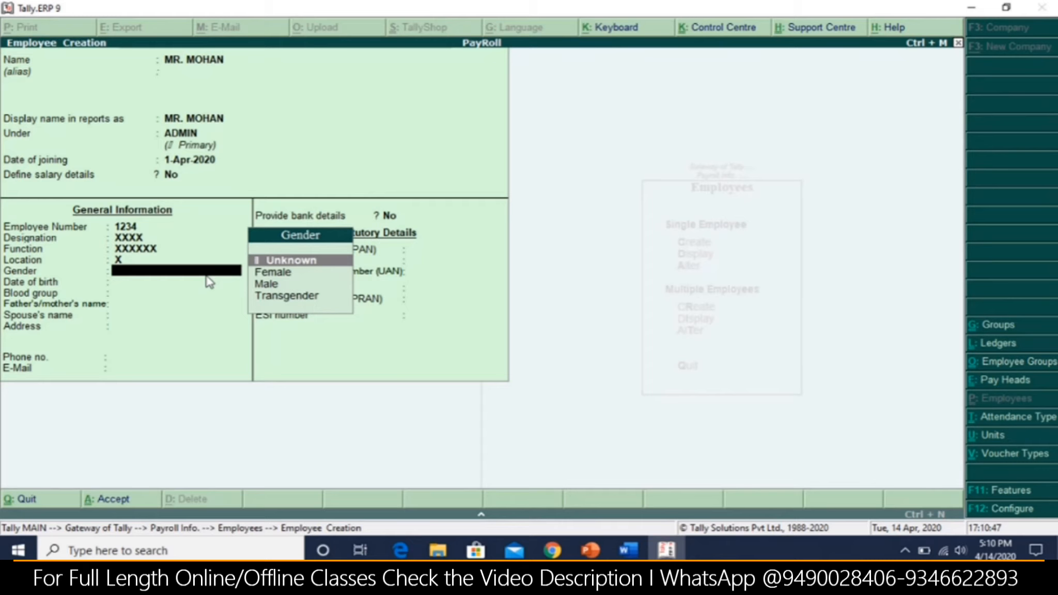
key(Down)
key(Down)
key(Return)
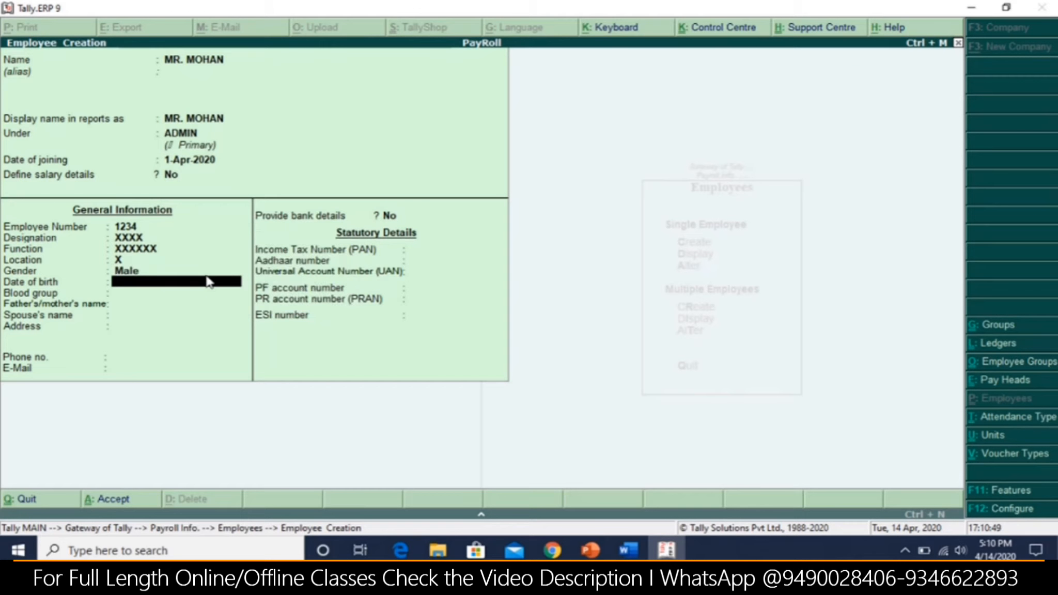
Enter the employee's date of birth in the general information
text(1-47-)
key(BackSpace)
text(-1947)
key(Return)
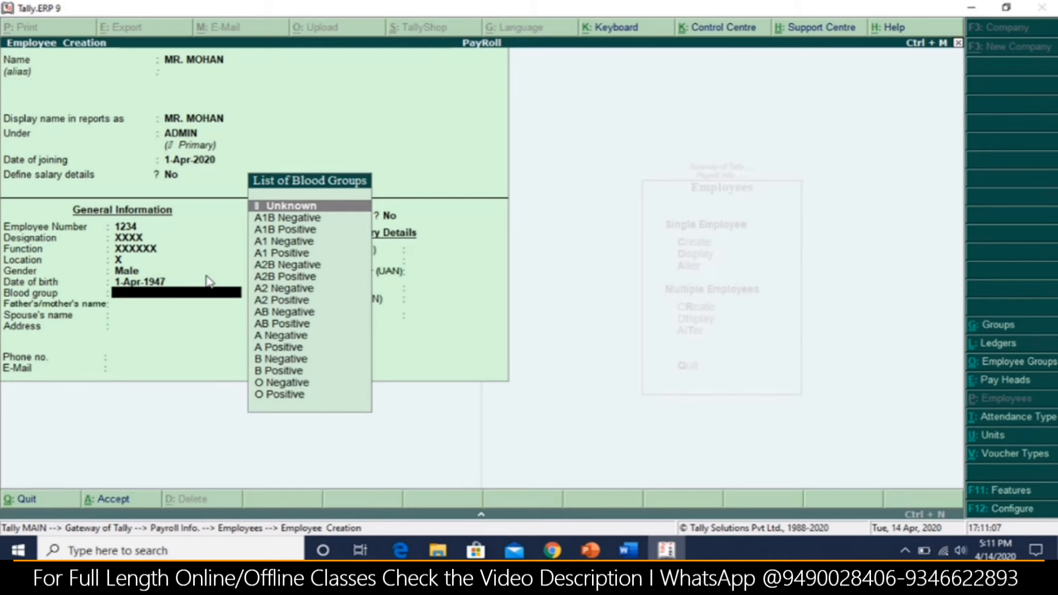
key(BackSpace)
key(BackSpace)
key(Return)
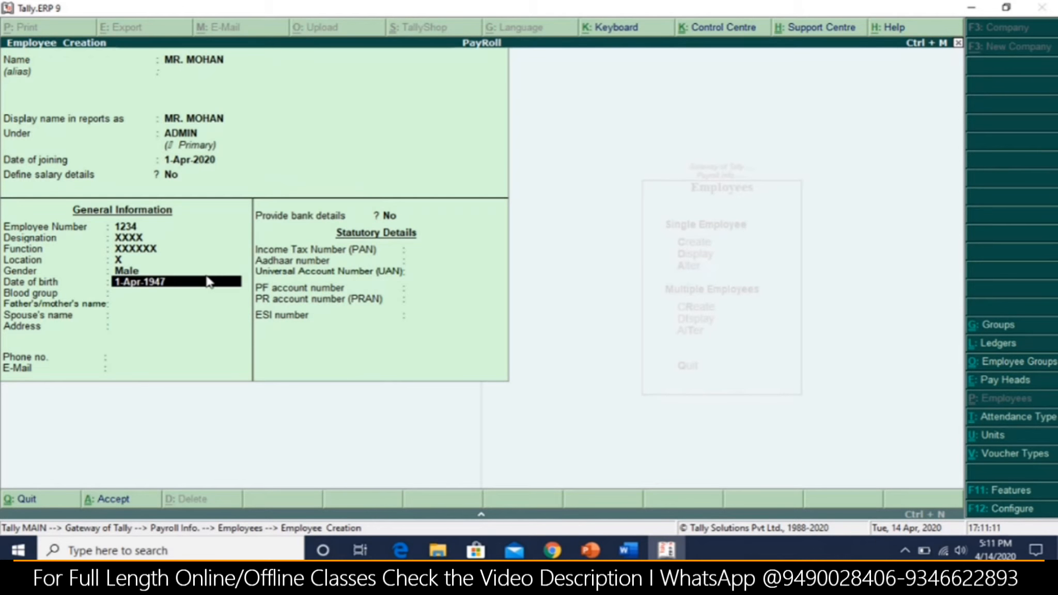
key(Return)
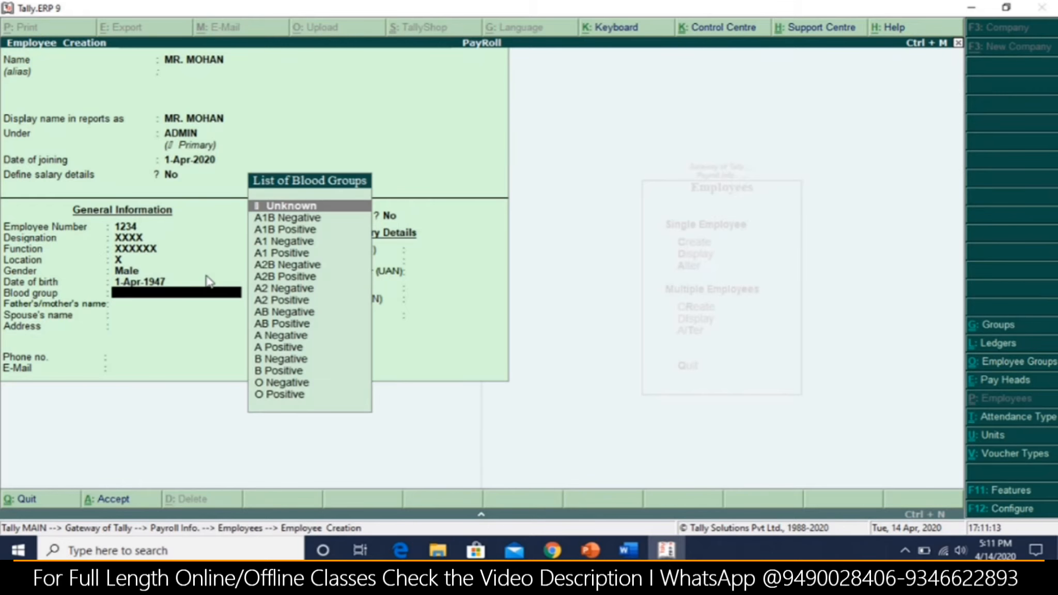
Set the blood group to Unknown and leave the family, address and contact fields empty
key(Return)
key(Return)
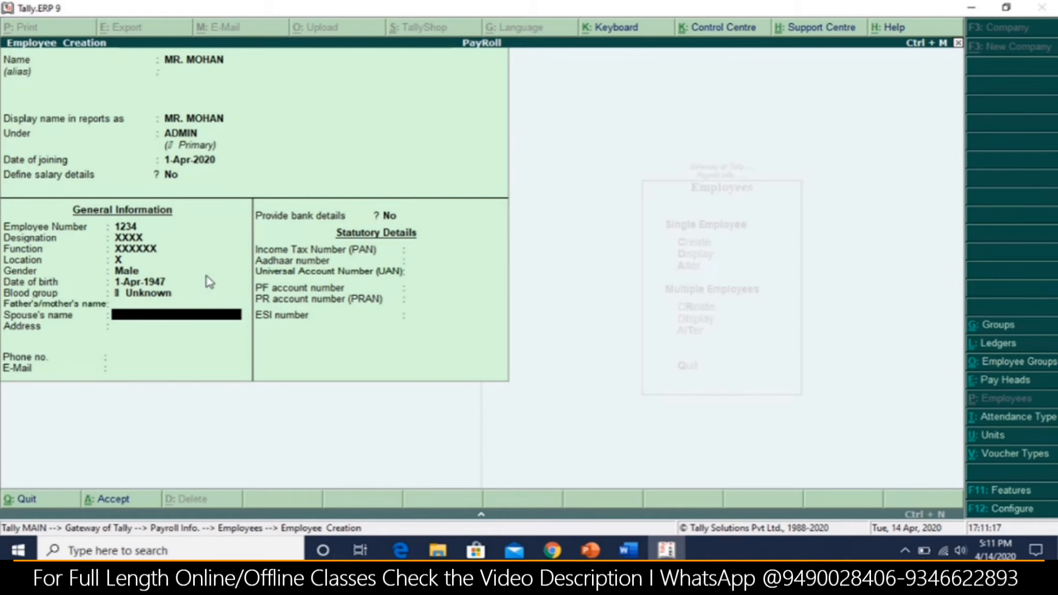
key(Return)
key(Return)
key(Return)
key(Return)
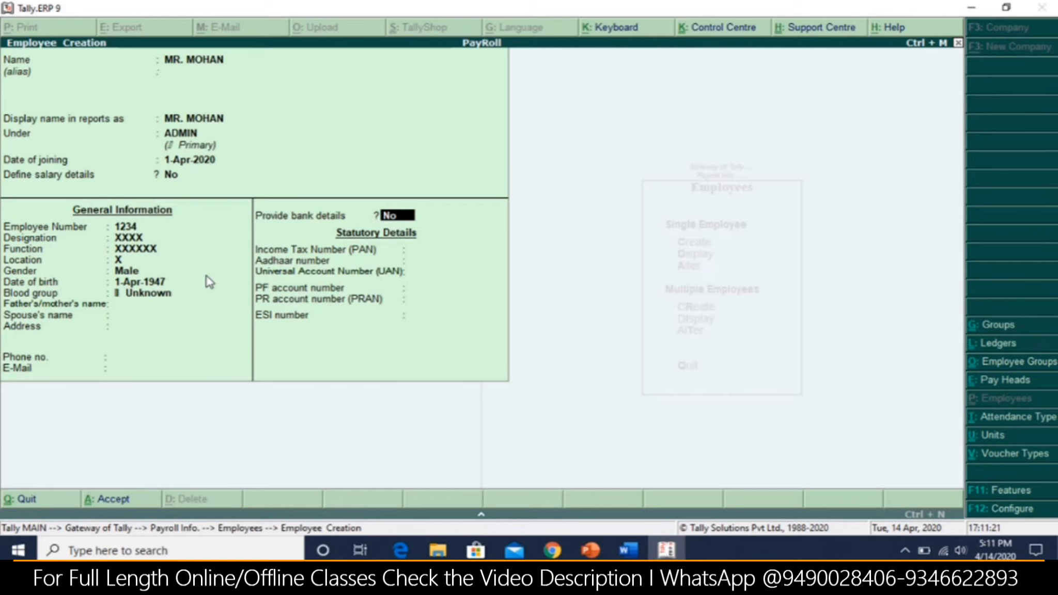
Turn on Provide bank details, enter a placeholder account number and accept the bank details
text(y)
key(Return)
text(X)
key(Return)
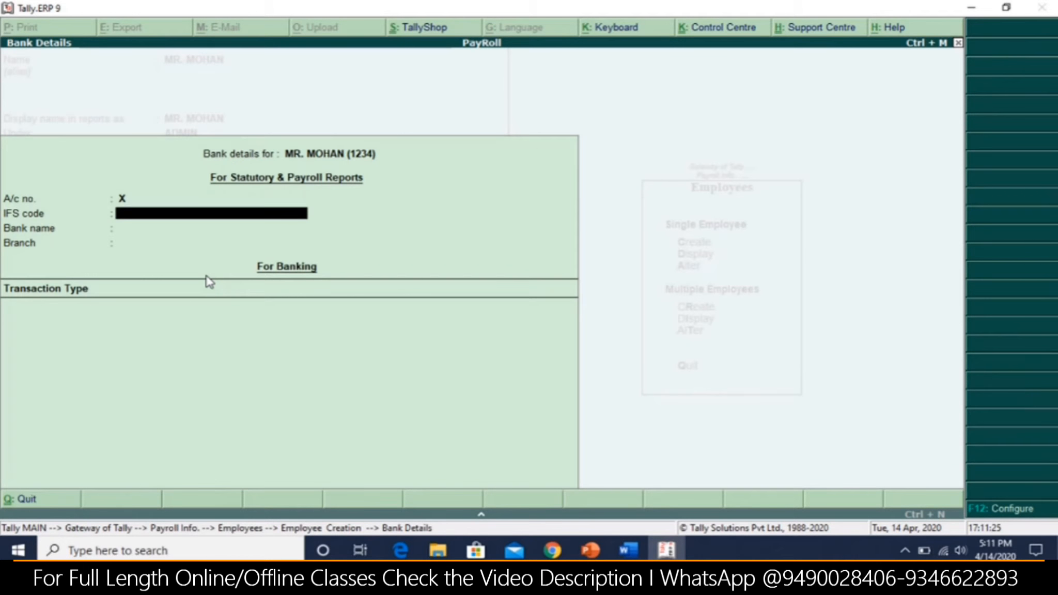
key(ctrl+a)
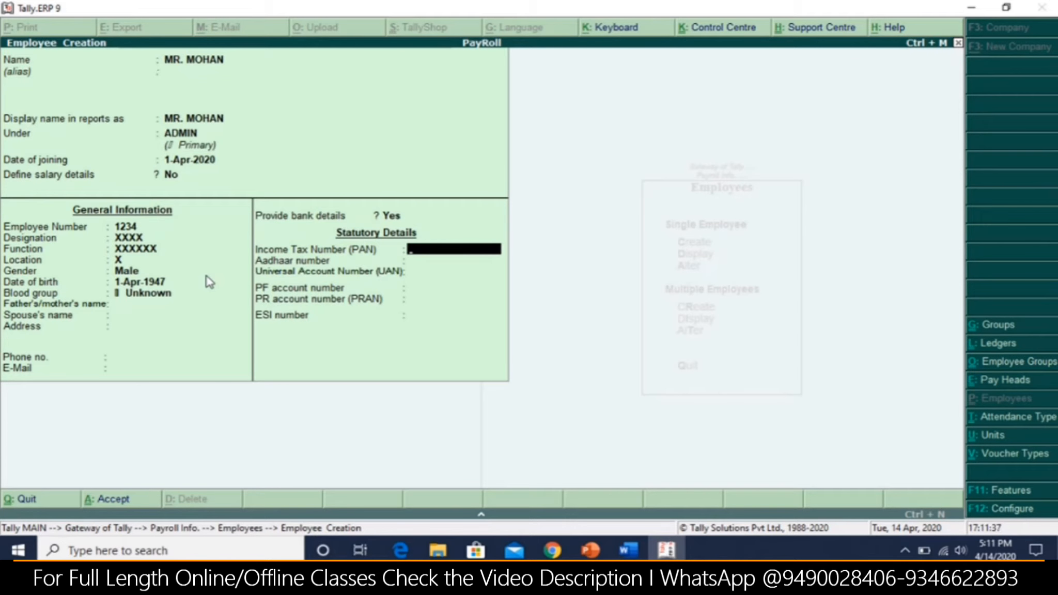
Open the company's Statutory and Taxation features from the employee creation form
key(F11)
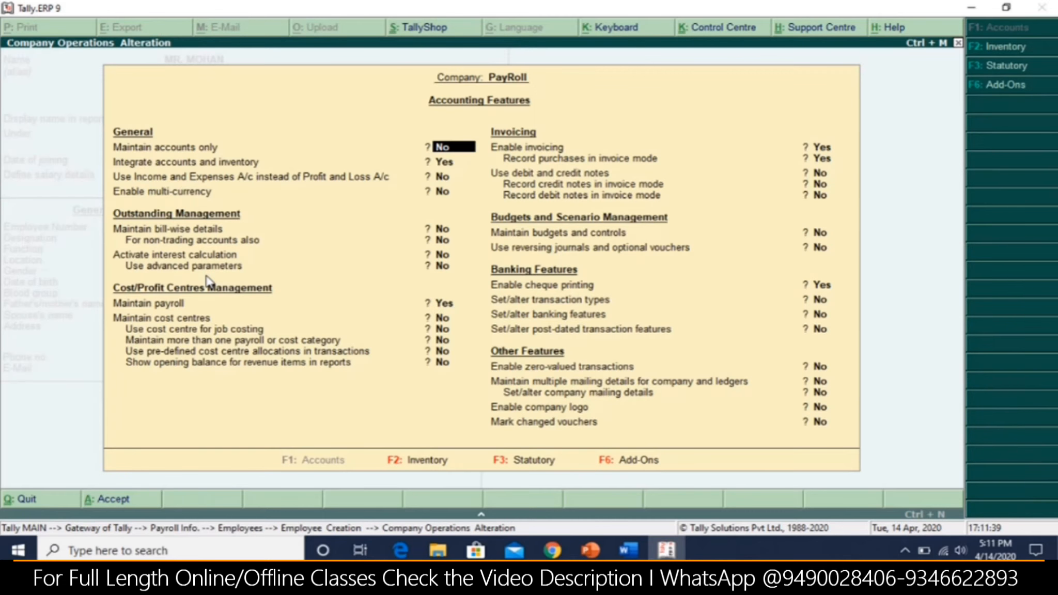
key(Return)
key(Return)
key(Return)
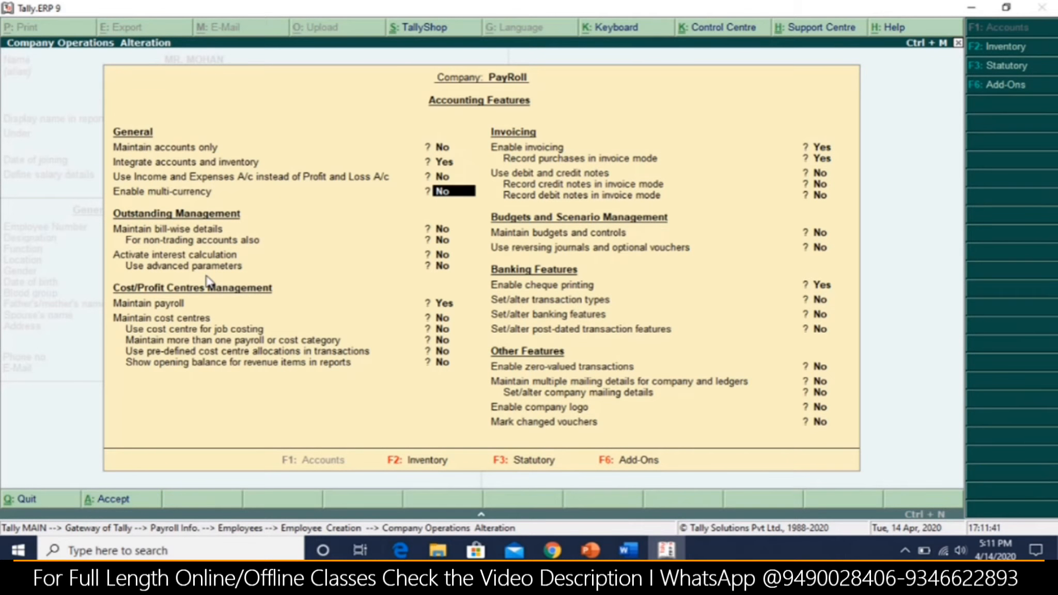
key(F3)
key(Return)
key(Return)
key(Return)
key(Return)
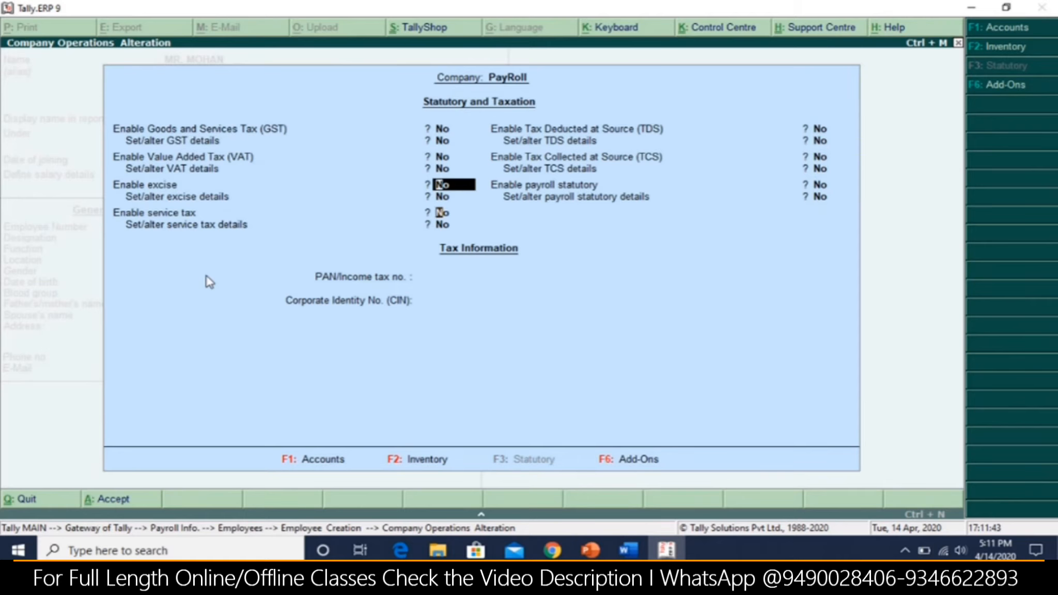
Try to enable Tax Deducted at Source (TDS) and open the company's TDS deductor details
key(Up)
text(y)
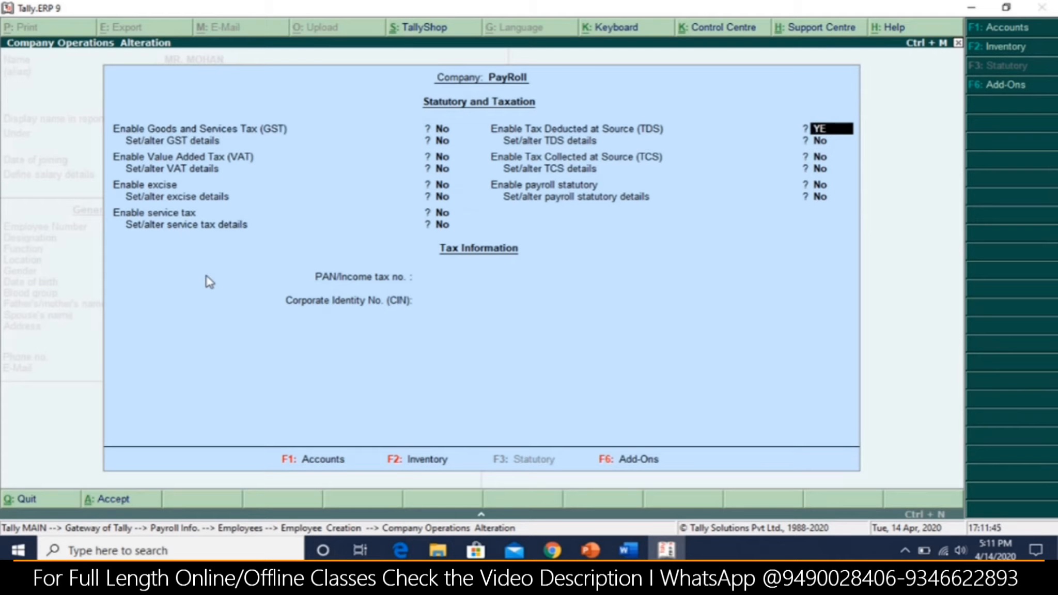
key(Return)
key(Return)
key(Up)
text(y)
key(Return)
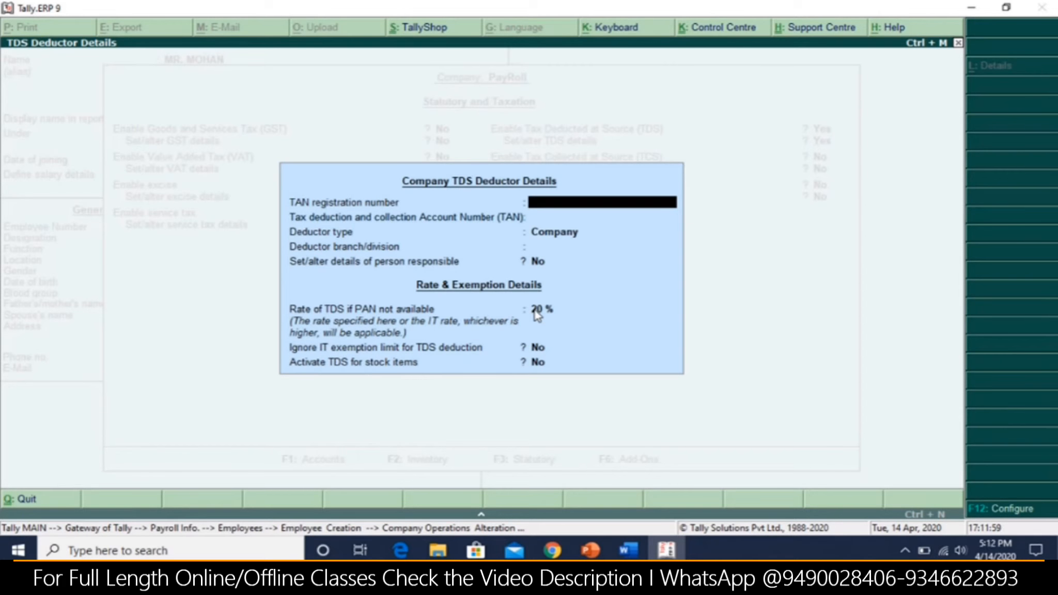
Switch to the Word document and compare its payroll table and TDS note with the TDS deductor details in Tally
key(alt+Tab)
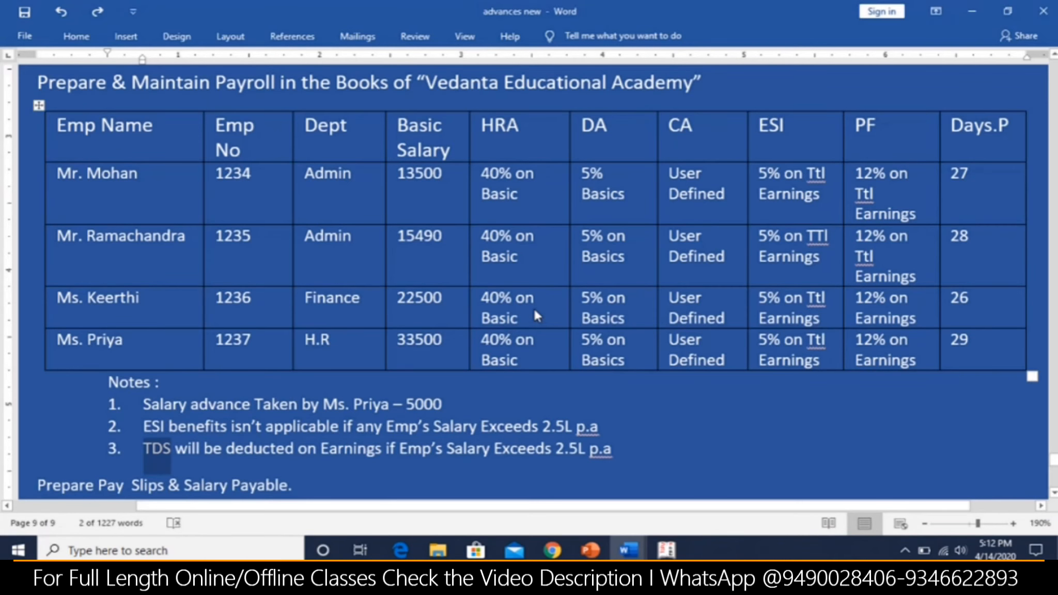
key(alt+Tab)
key(alt+Tab)
key(alt+Tab)
key(alt+Tab)
key(alt+Tab)
key(alt+Tab)
key(alt+Tab)
Quit the TDS deductor details and the company features without saving, returning to the employee form
key(Escape)
key(Return)
key(Escape)
key(Return)
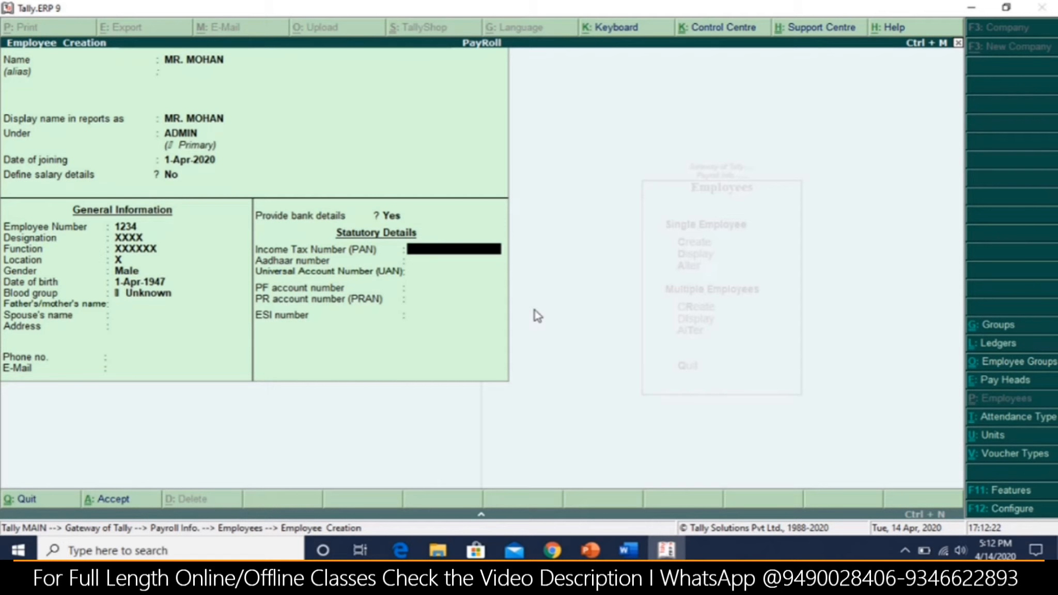
Leave all statutory detail numbers empty and save the first employee's record
key(Return)
key(Return)
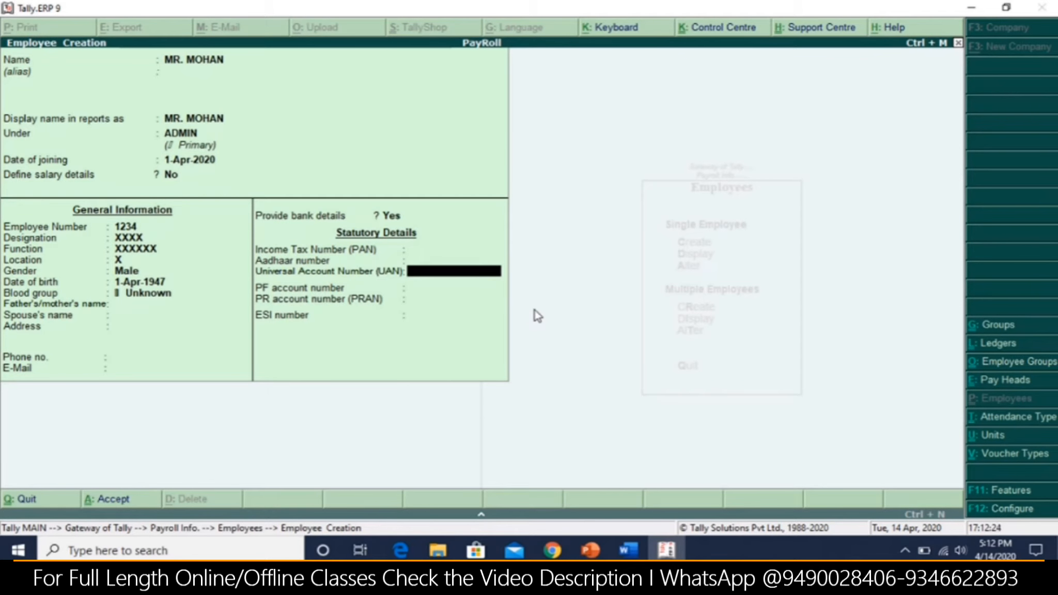
key(Return)
key(Return)
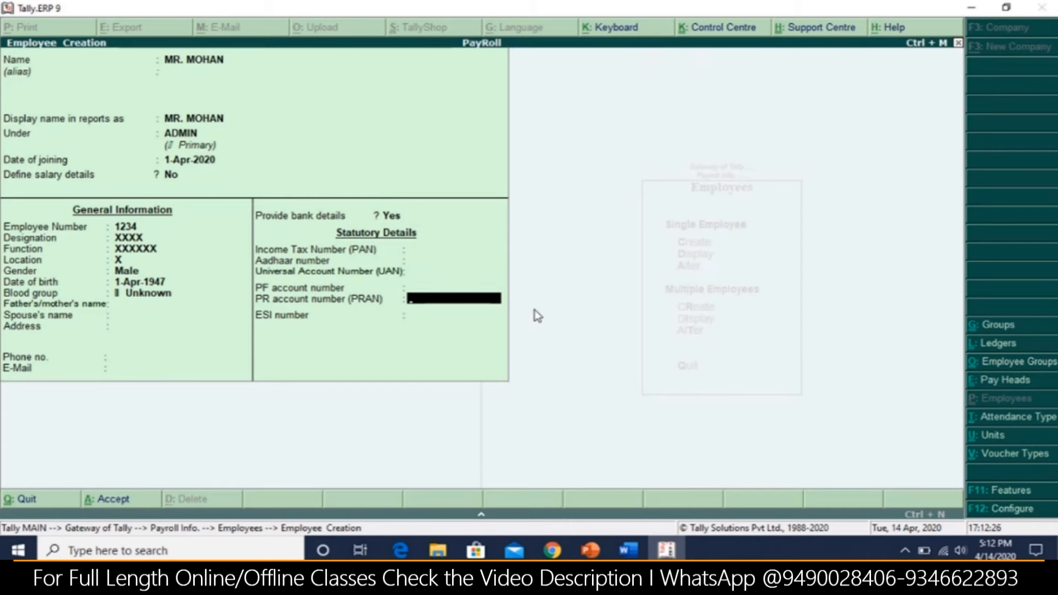
key(Return)
key(Return)
key(Return)
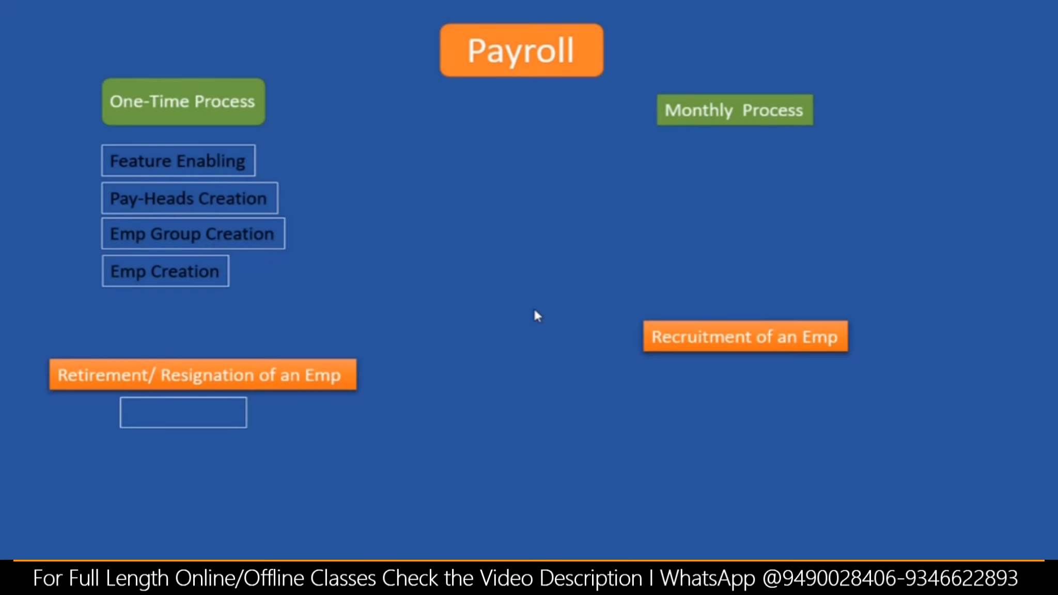
Look up the second employee in the Word payroll table and enter that name in the new Tally employee record
key(alt+Tab)
key(alt+Tab)
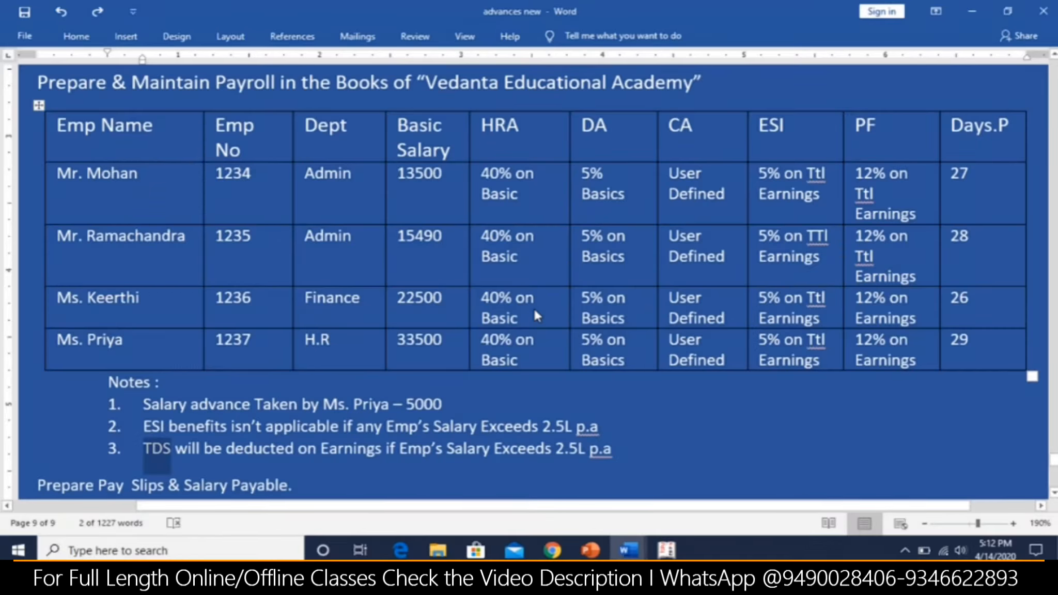
key(alt+Tab)
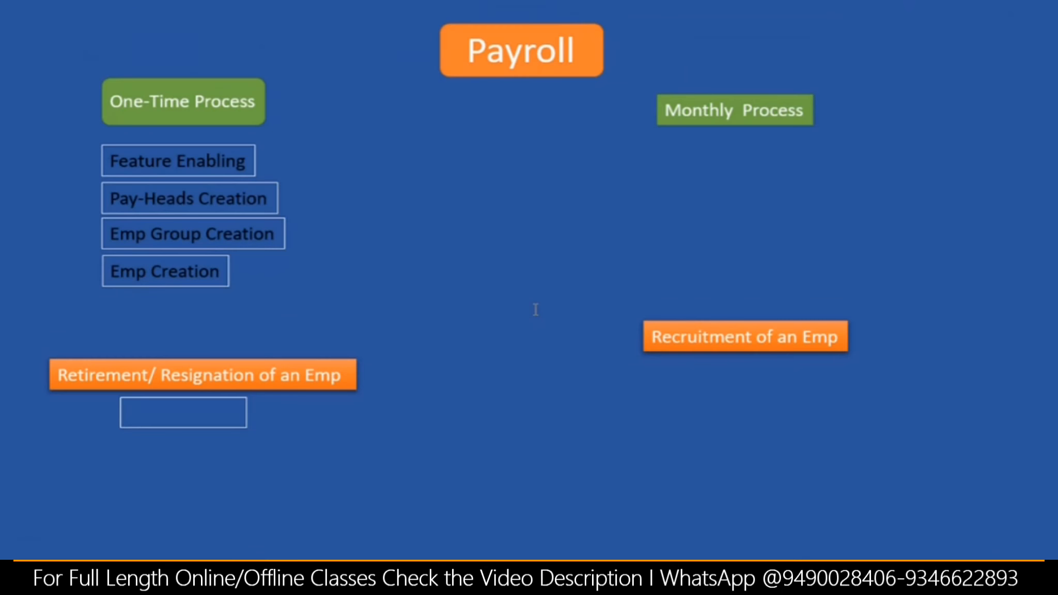
key(alt+Tab)
text(MR R)
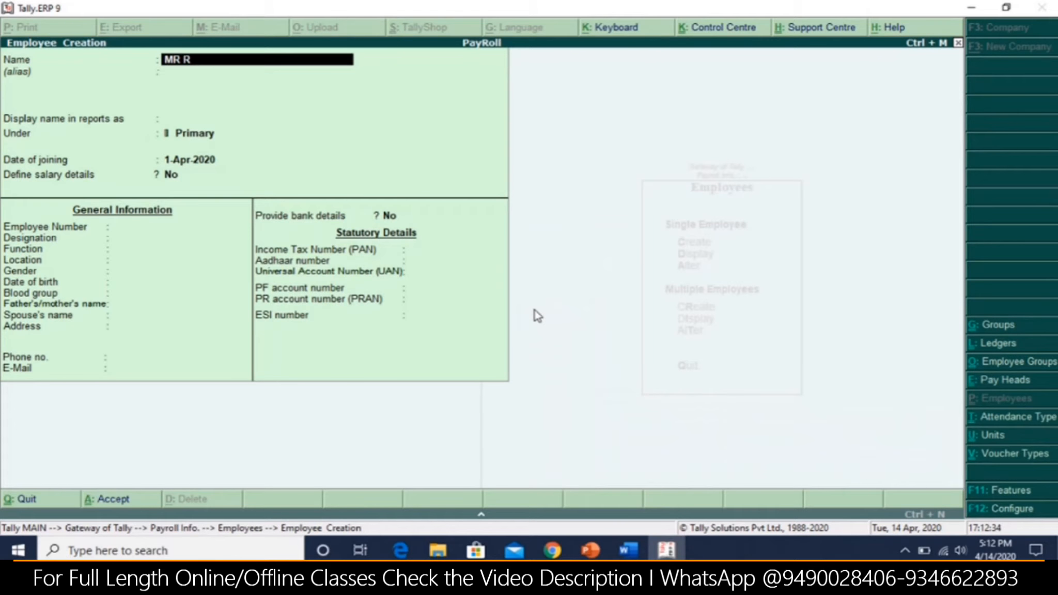
text(AMACHNADRA)
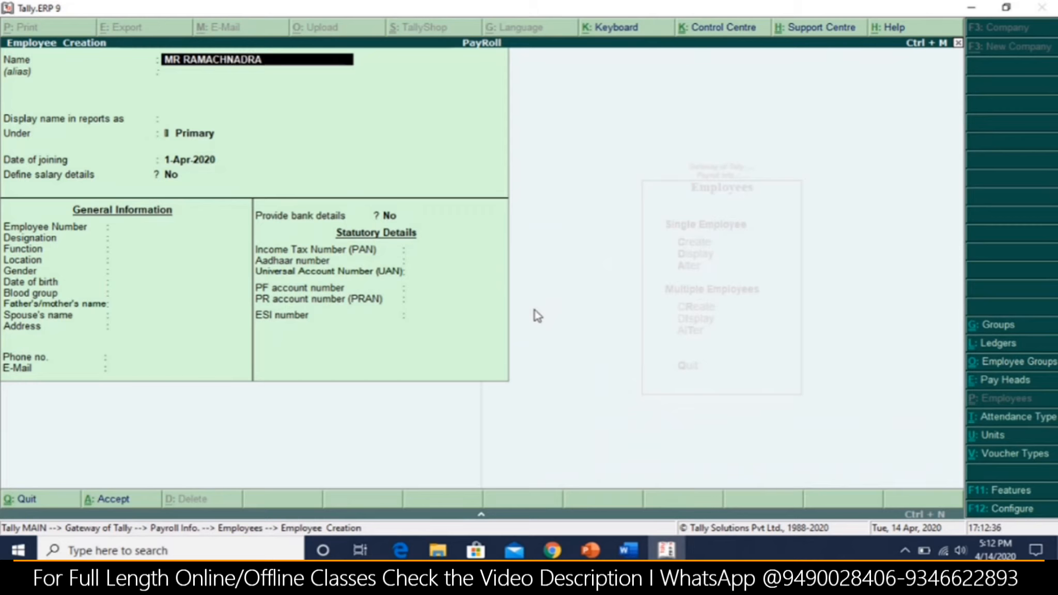
key(Return)
key(Return)
Check the second employee's department in Word and place the Tally record under the ADMIN group
key(Down)
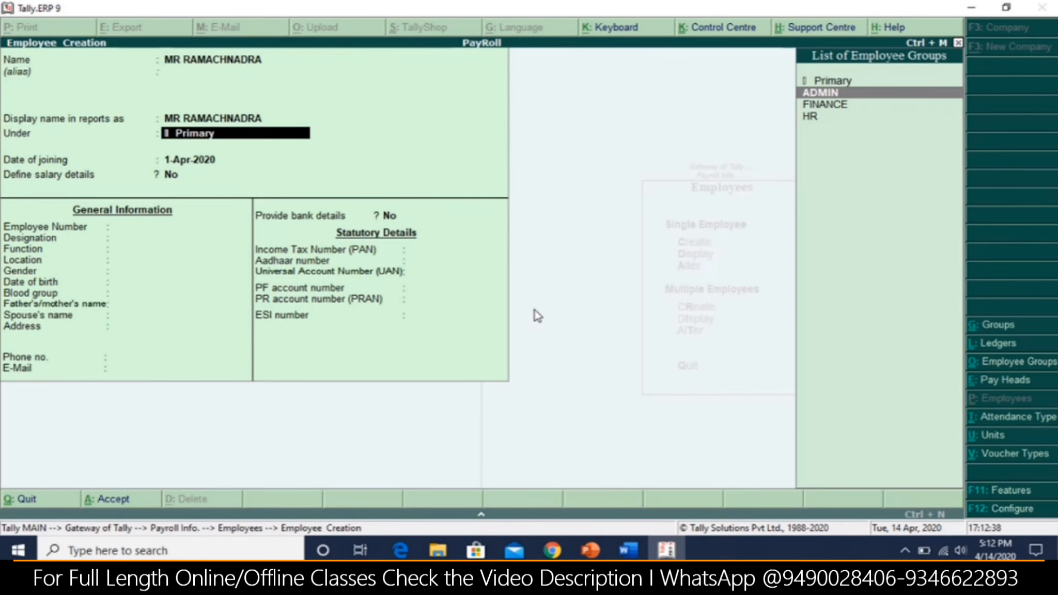
key(alt+Tab)
key(alt+Tab)
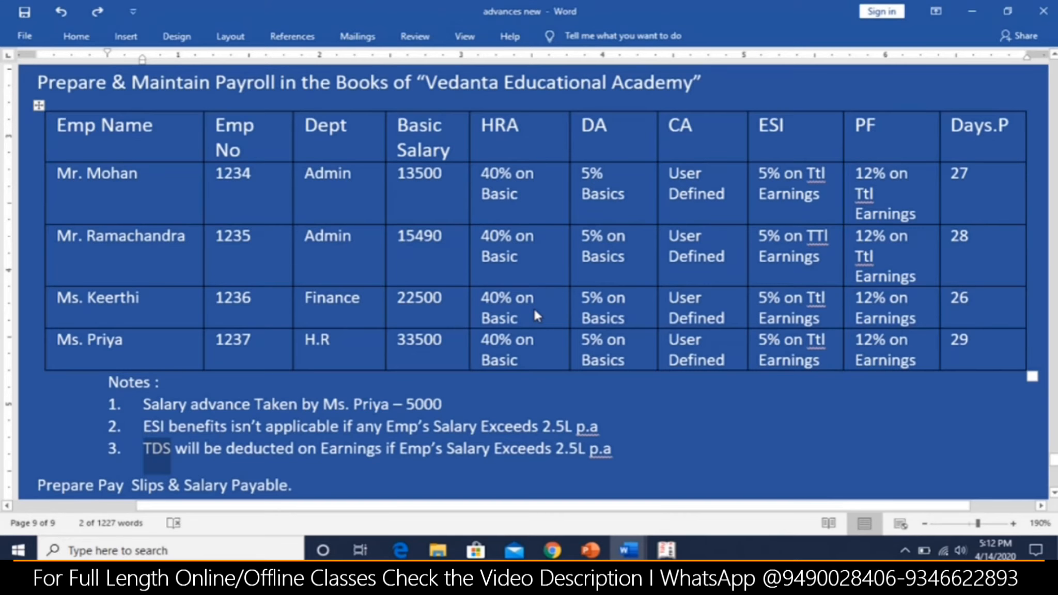
key(alt+Tab)
key(alt+Tab)
key(Return)
key(Return)
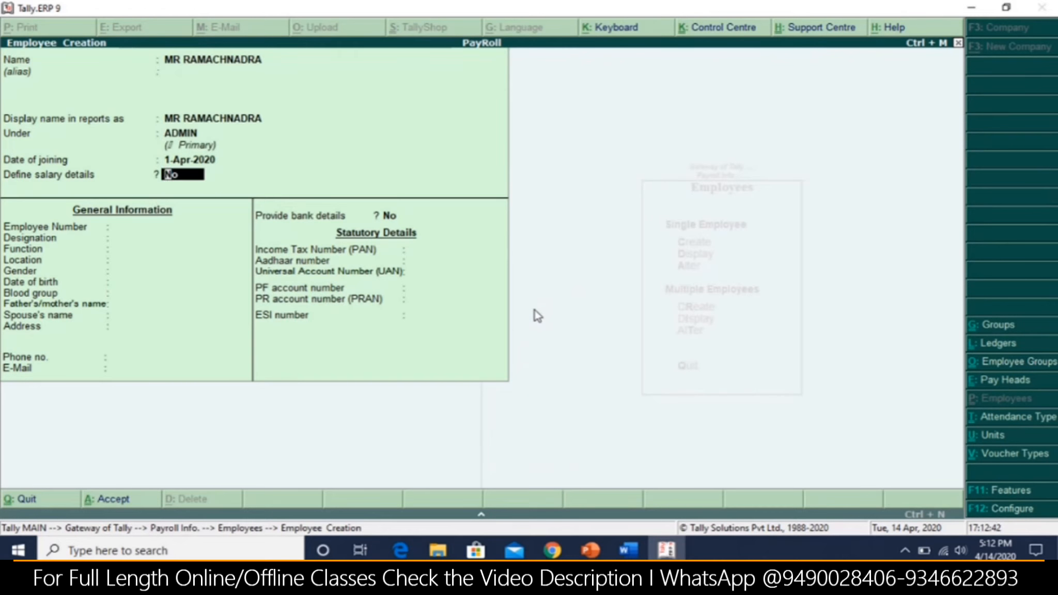
Keep the 1-Apr-2020 joining date and No for salary details, leave the general information empty and save the second employee
key(BackSpace)
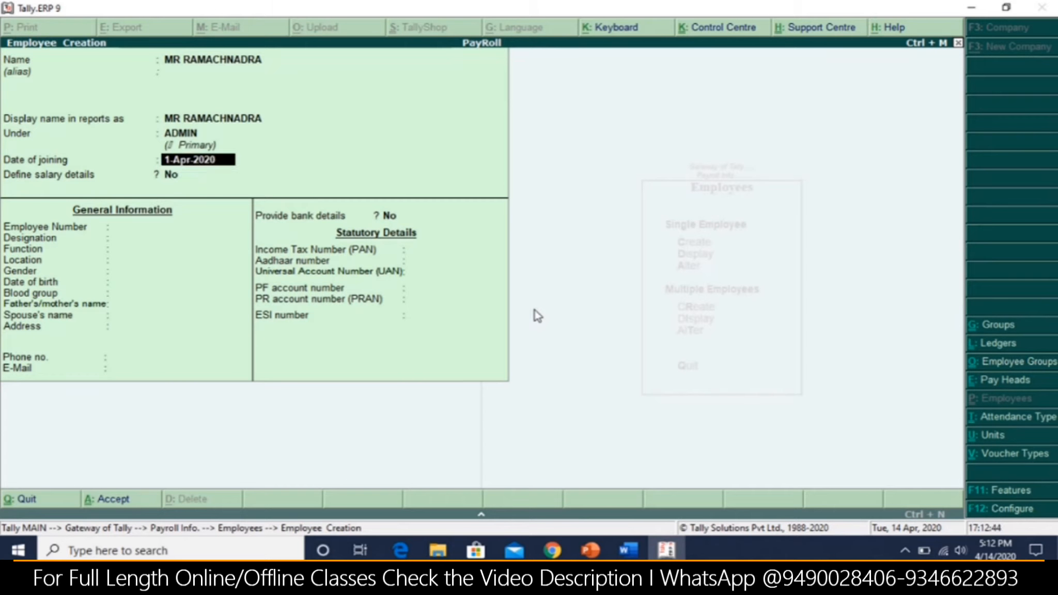
key(Return)
key(Return)
key(BackSpace)
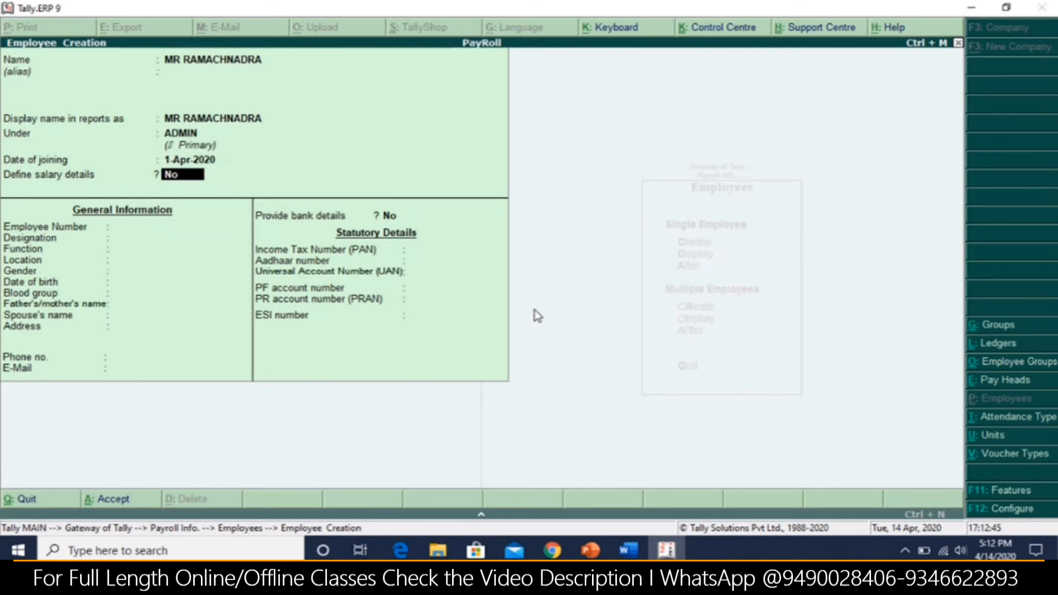
key(Return)
key(Return)
key(Return)
key(Return)
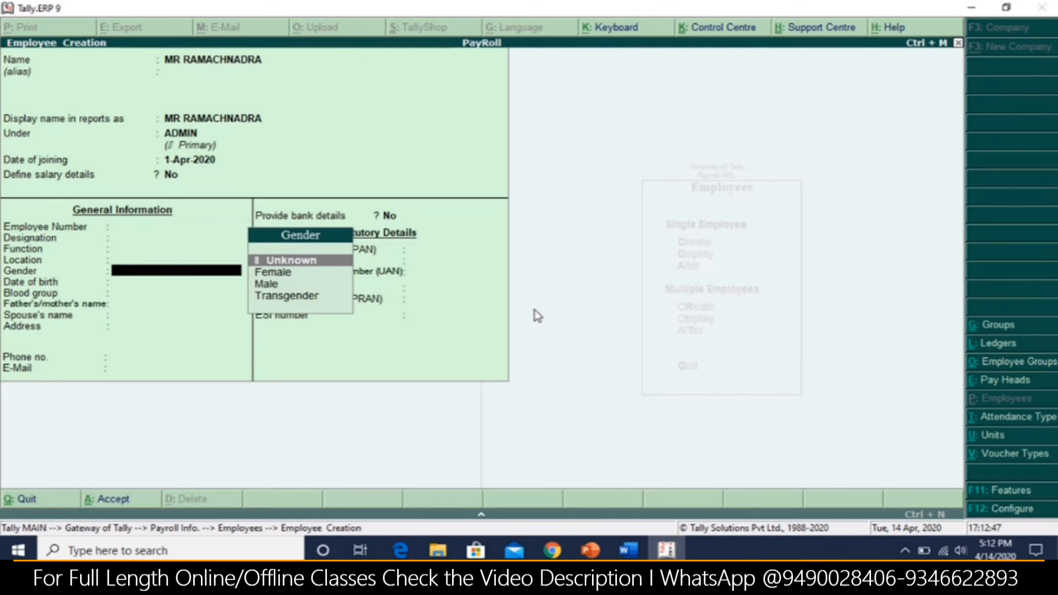
Look up the third employee in the Word payroll table and enter that name in a new Tally employee record
key(alt+Tab)
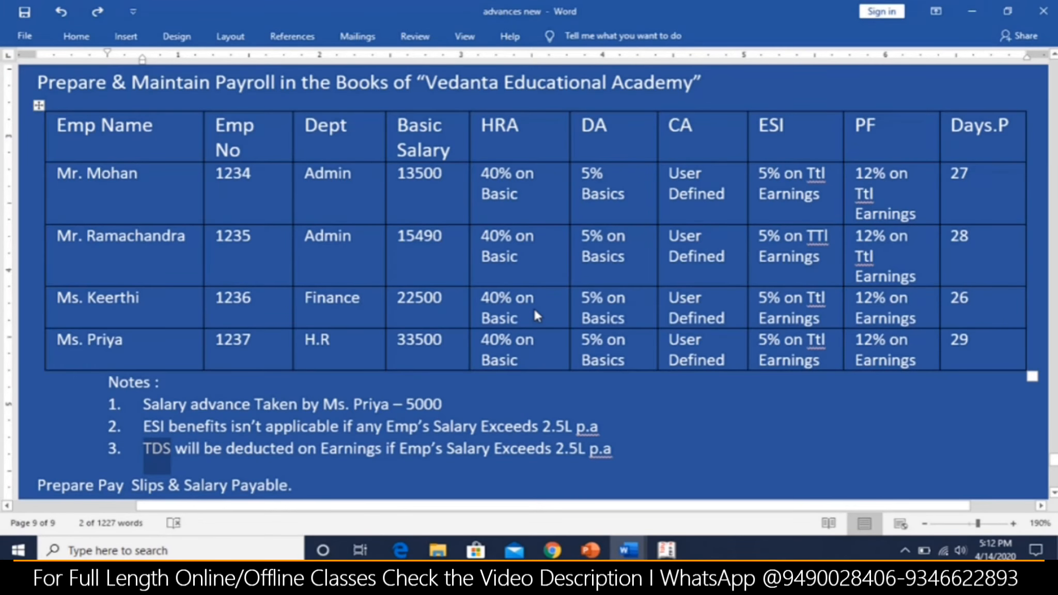
key(alt+Tab)
text(MS. Keet)
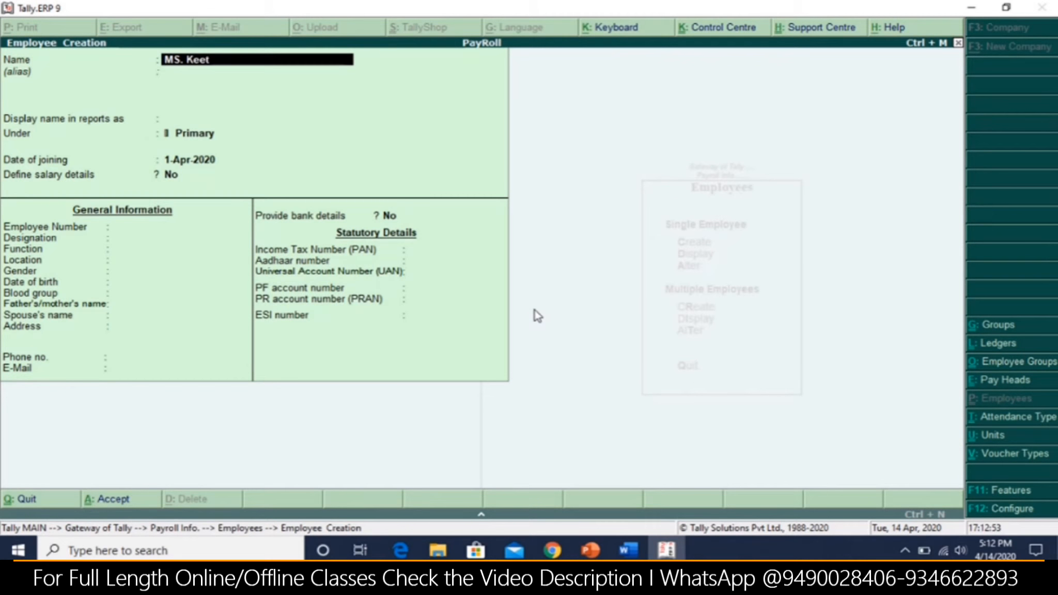
key(BackSpace)
text(rthi)
key(Return)
key(Return)
key(Return)
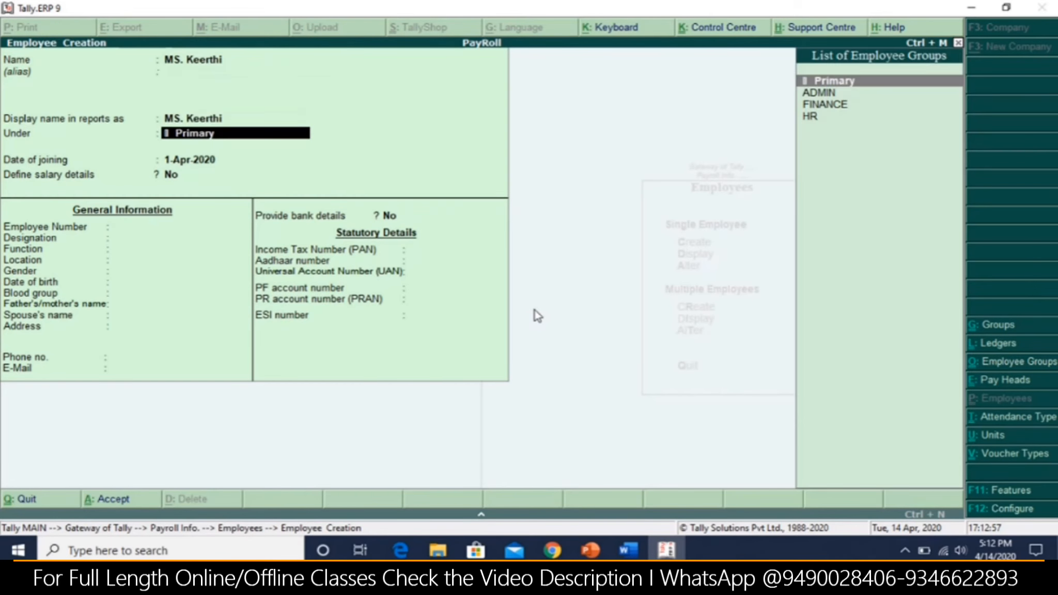
Check the third employee's department in Word, assign the record to the FINANCE group and save it in Tally
key(alt+Tab)
key(alt+Tab)
key(Down)
key(Down)
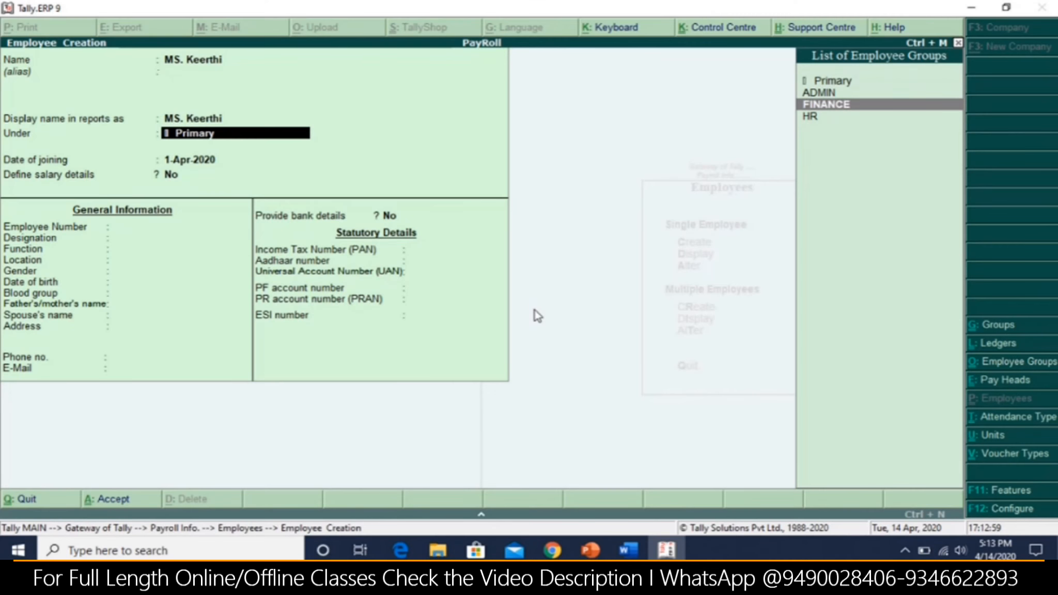
key(Return)
key(Return)
key(Return)
key(ctrl+a)
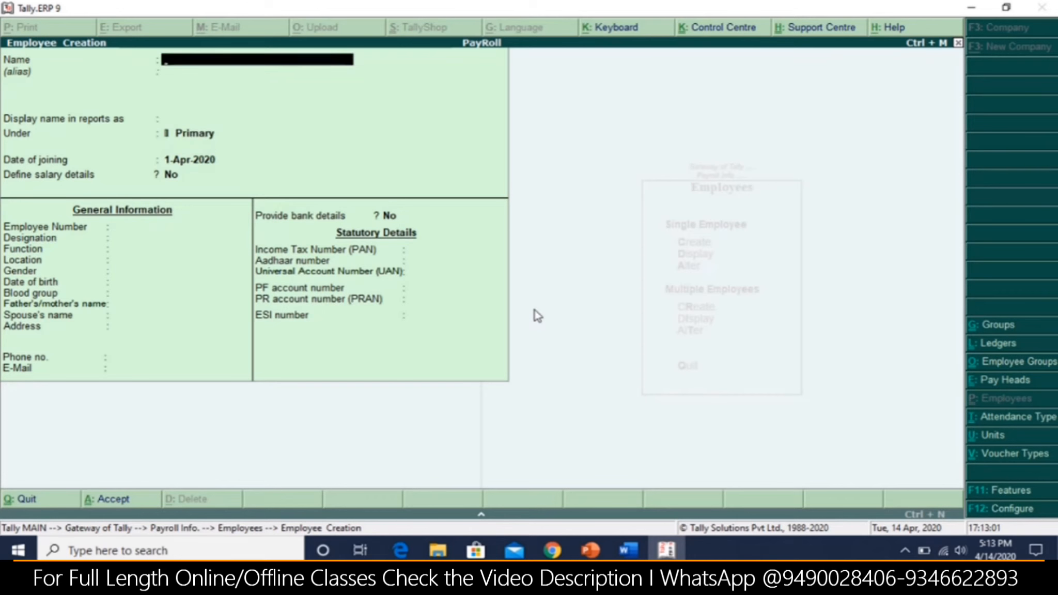
Enter the fourth employee's name in a new record and place it under the HR group
text(Ms. Priya)
key(Return)
key(Return)
key(Down)
key(Down)
key(Down)
key(Return)
Keep the 1-Apr-2020 joining date and No for salary details, leave the general information empty and save the fourth employee
key(Return)
key(Return)
key(Return)
key(Return)
key(Return)
key(Return)
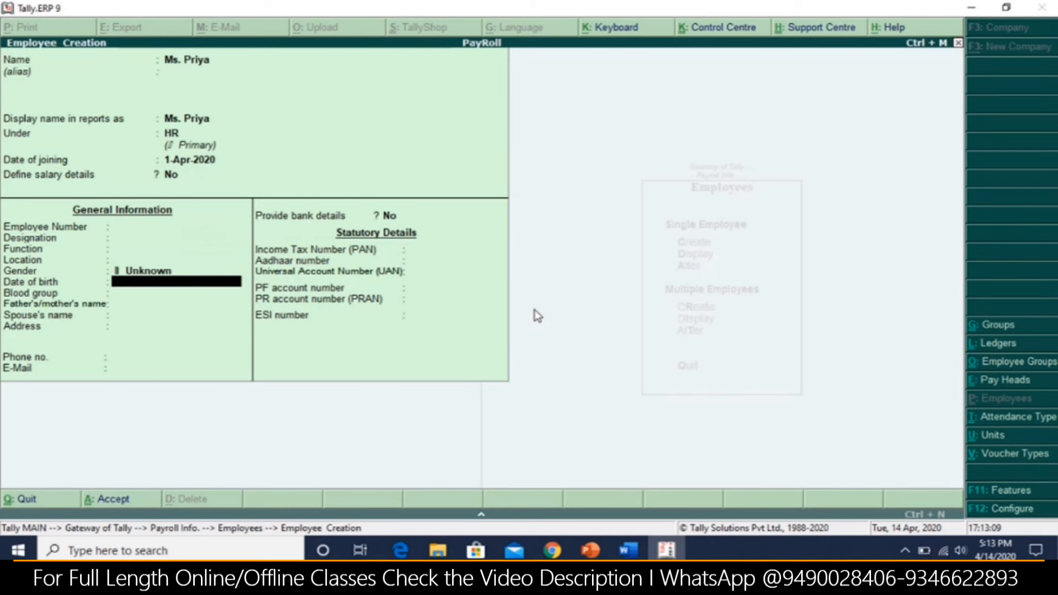
key(ctrl+a)
Switch to the PowerPoint payroll overview, advance it to the Salary Details stage and return to Tally
key(alt+Tab)
key(alt+Tab)
key(alt+Tab)
key(Right)
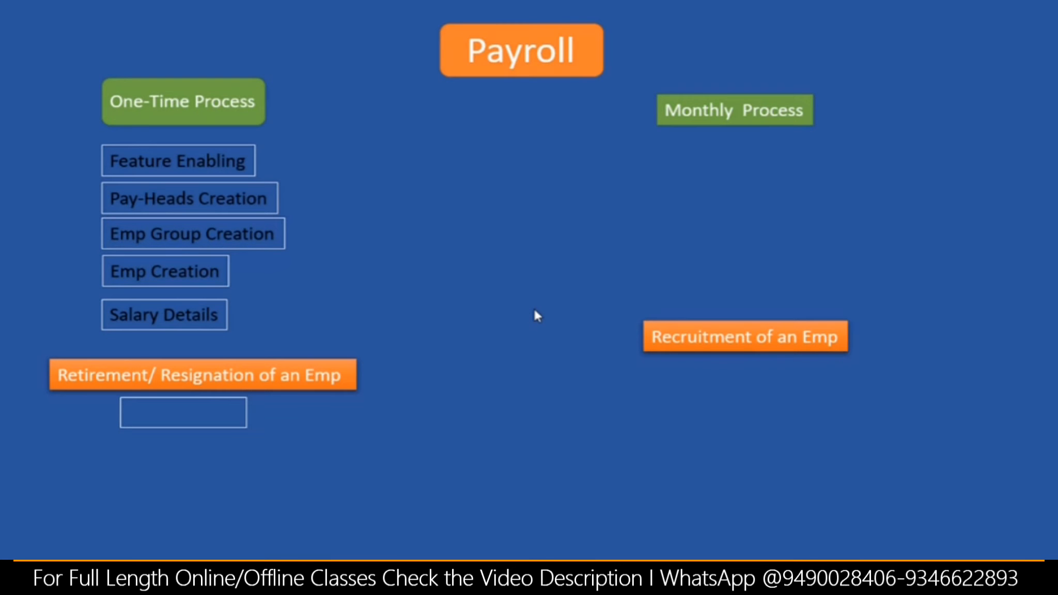
key(alt+Tab)
key(alt+Tab)
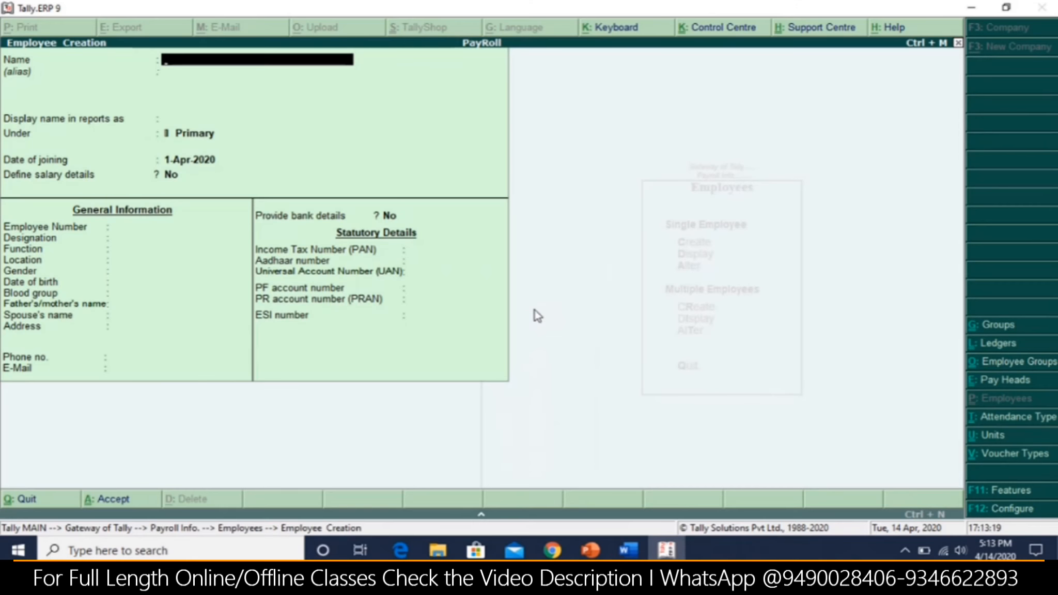
Close the blank employee record and go back to the payroll masters, stopping at Salary Details
key(Escape)
key(Return)
key(Escape)
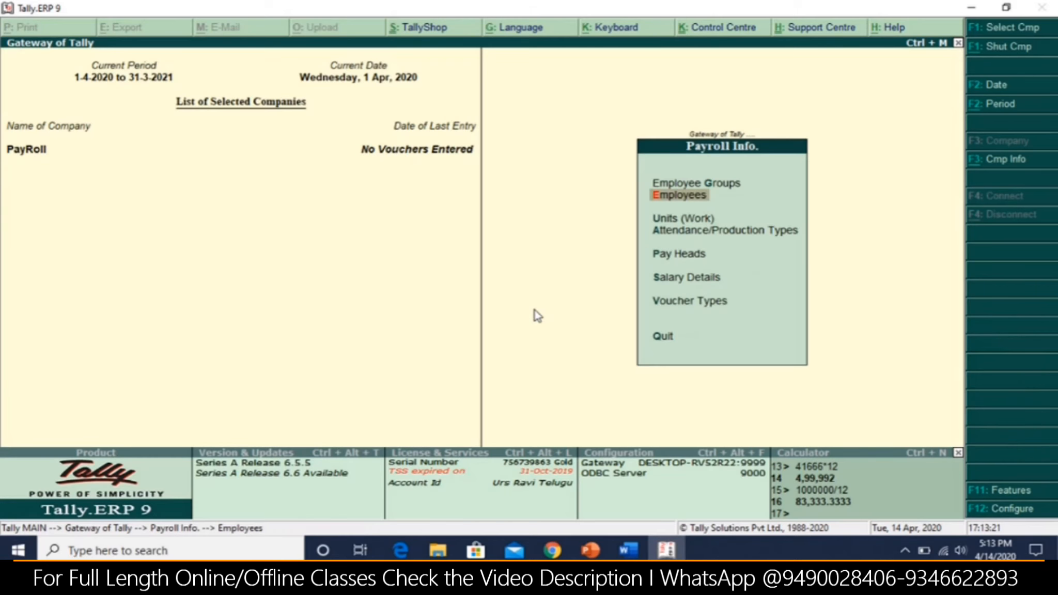
key(Down)
key(Down)
key(Down)
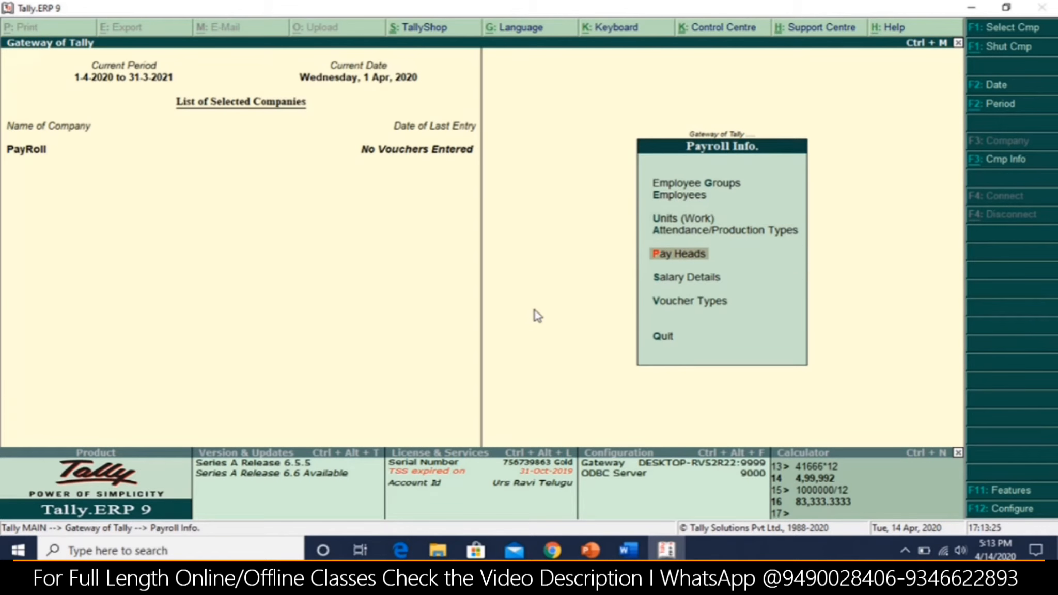
key(Up)
key(Up)
key(Up)
key(Up)
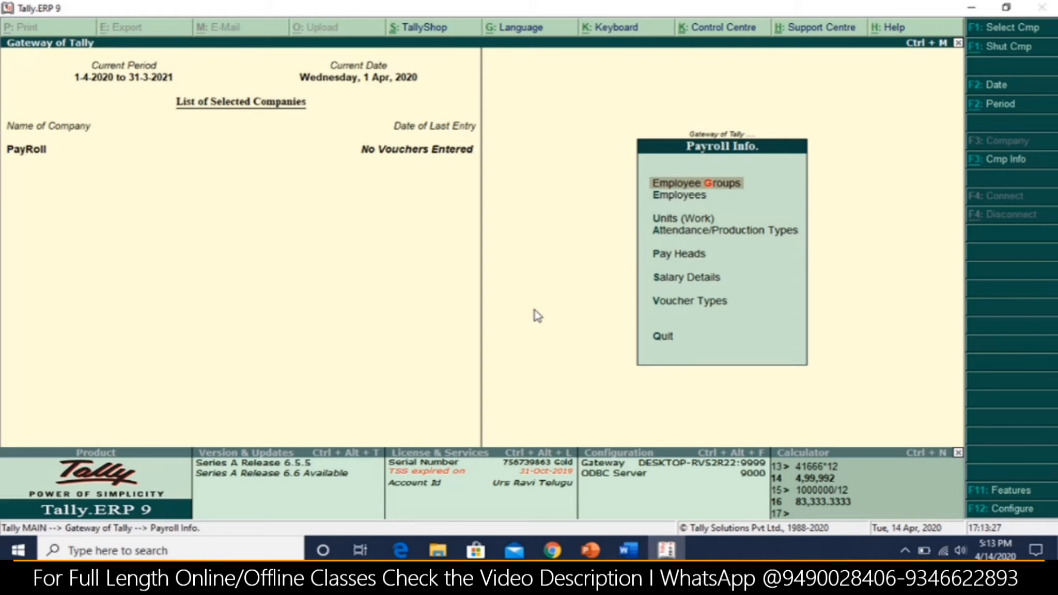
key(Down)
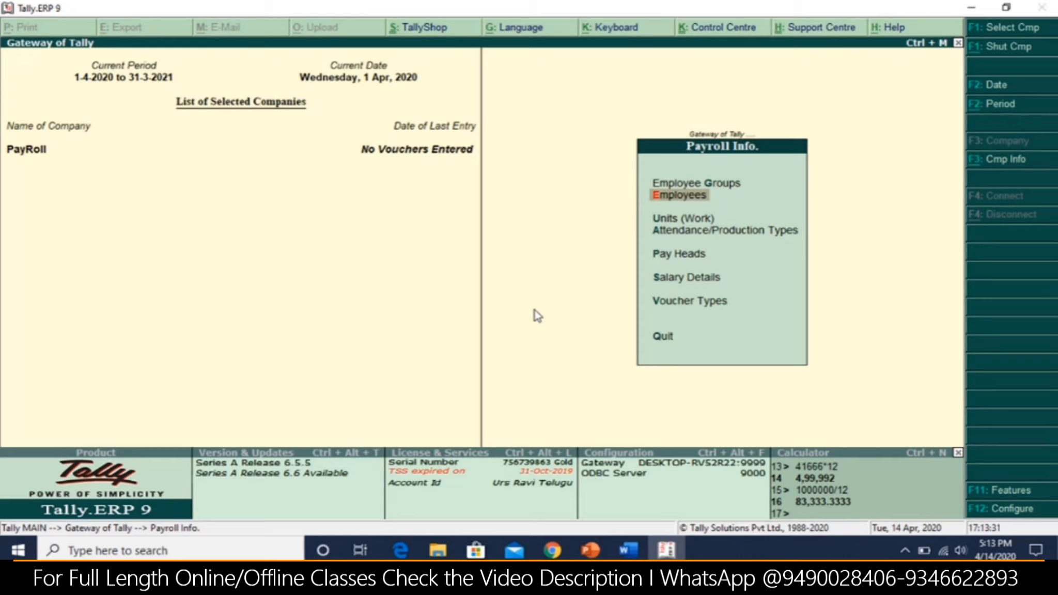
key(Down)
key(Down)
key(Down)
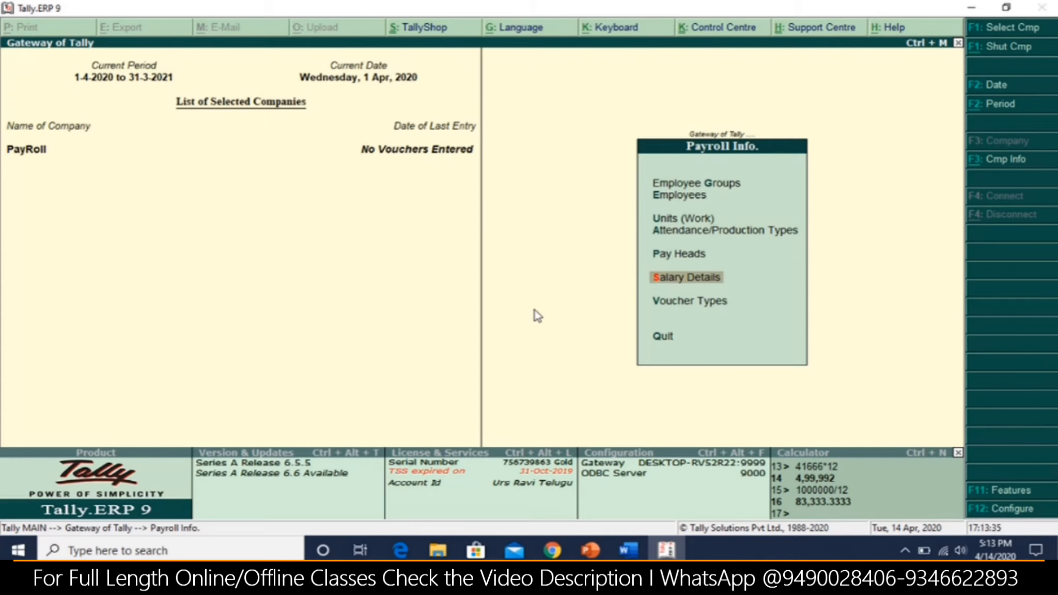
Look through the groups and employees available for salary definition, view the ADMIN group's salary details and leave without entering anything
key(Return)
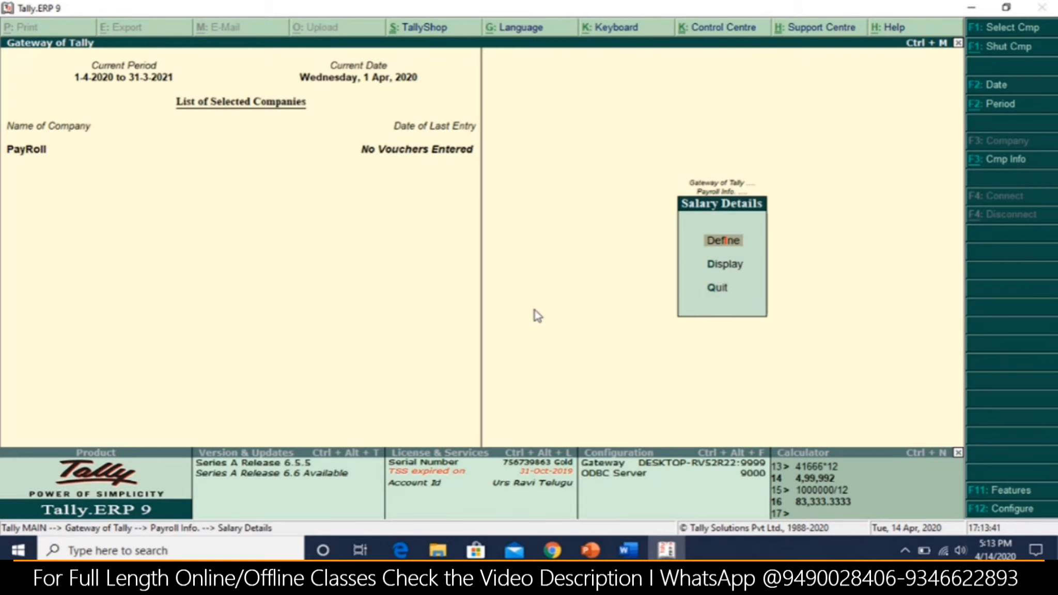
key(Return)
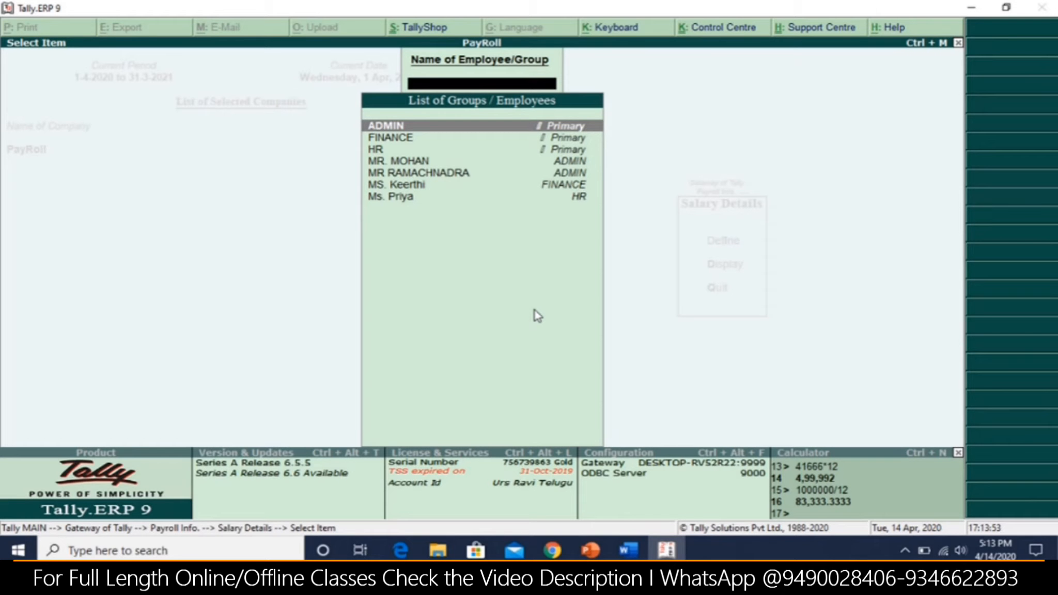
key(Down)
key(Down)
key(Down)
key(Down)
key(Down)
key(Up)
key(Up)
key(Up)
key(Down)
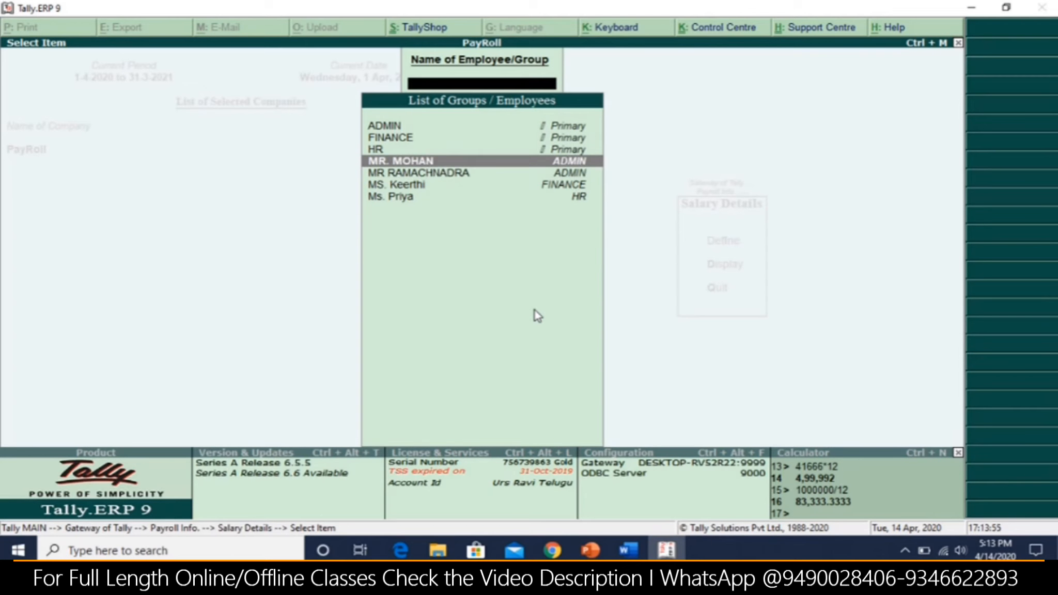
key(Up)
key(Up)
key(Up)
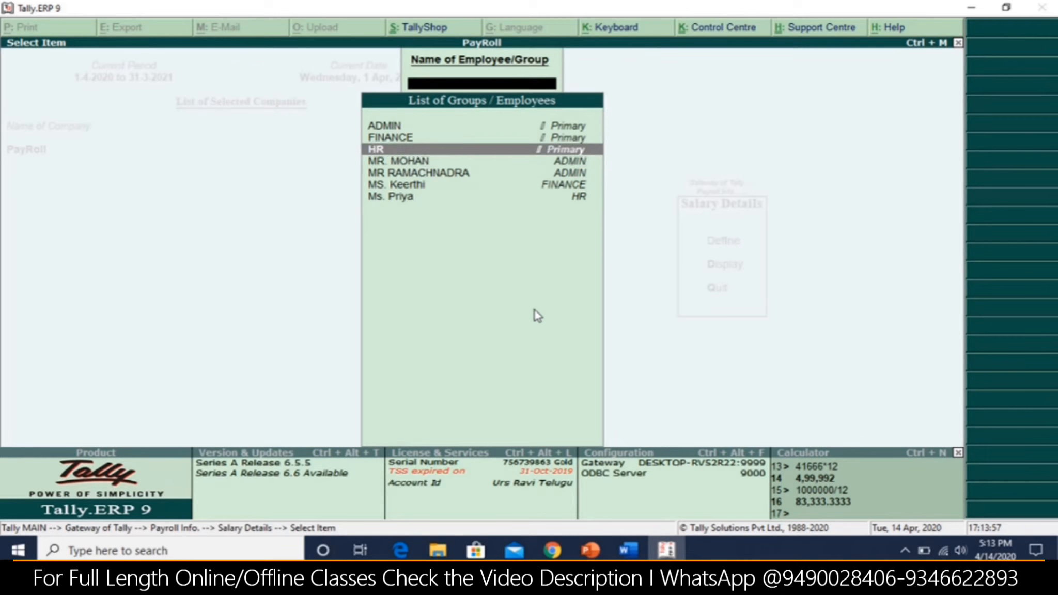
key(Return)
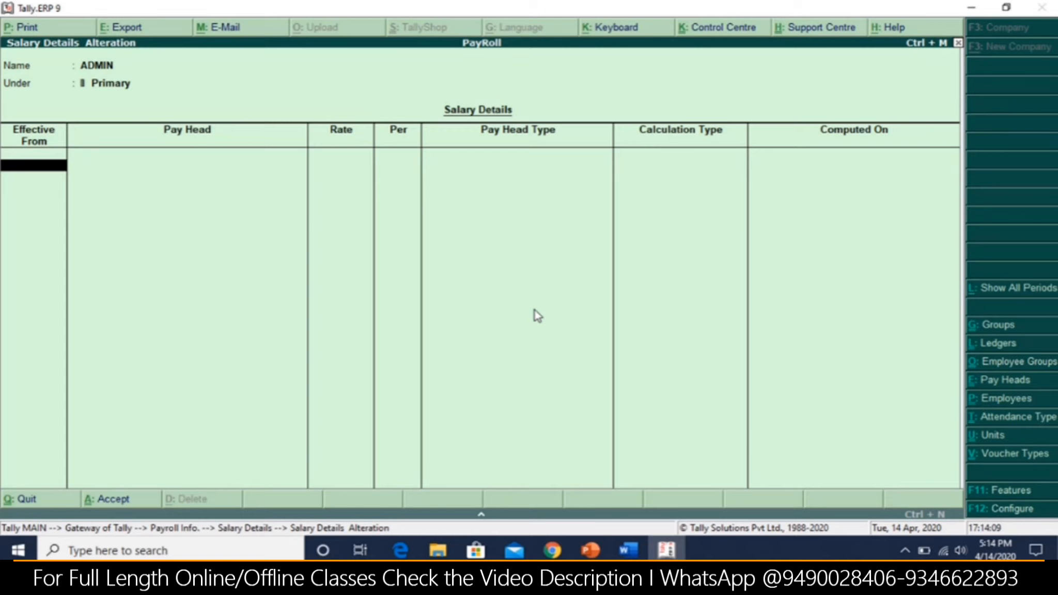
key(Escape)
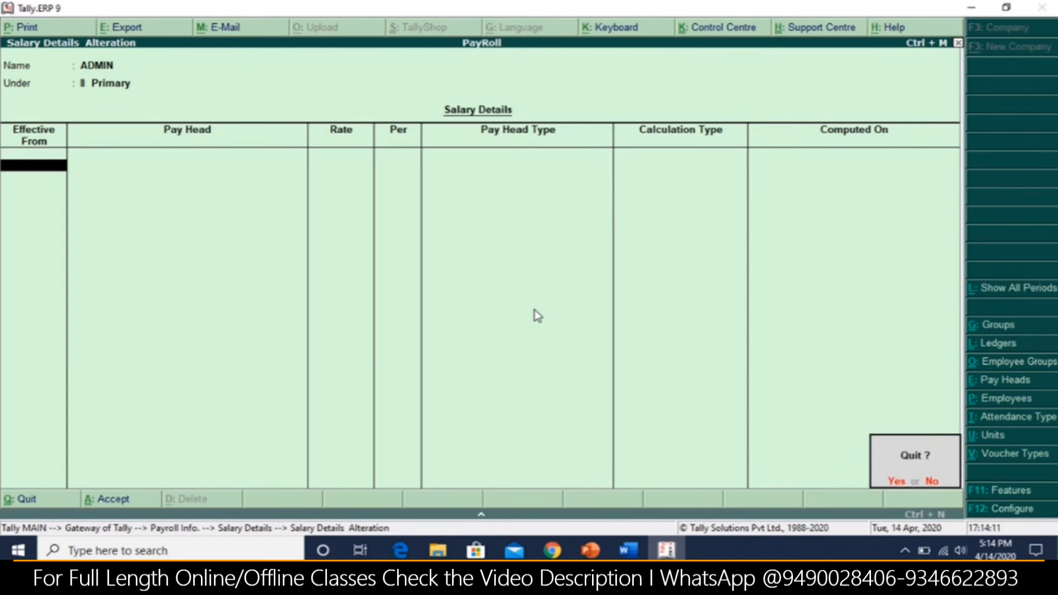
key(Return)
key(Escape)
key(Escape)
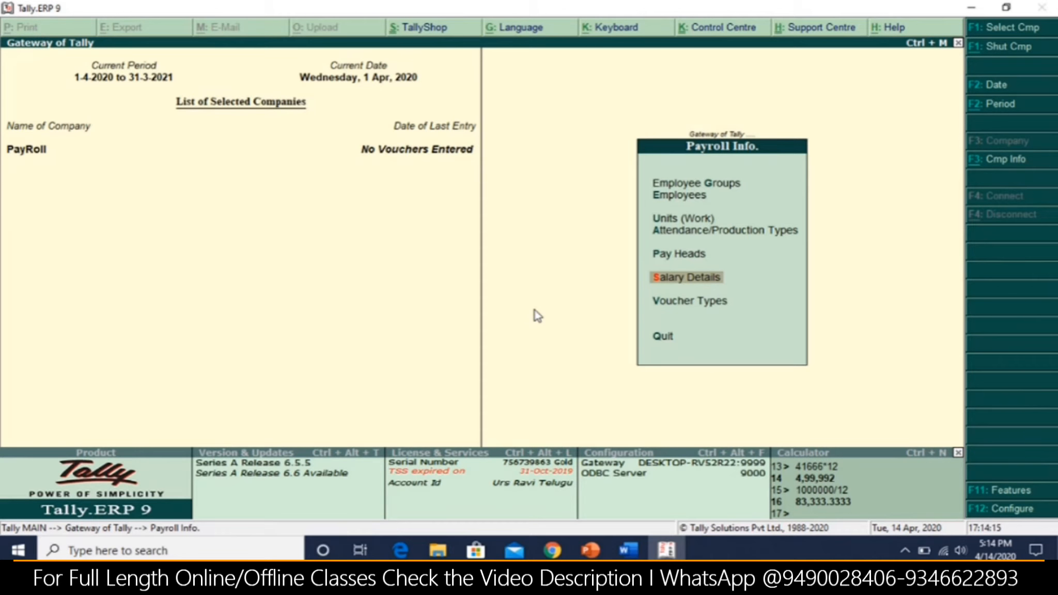
key(Up)
key(Up)
key(Up)
key(Up)
key(Return)
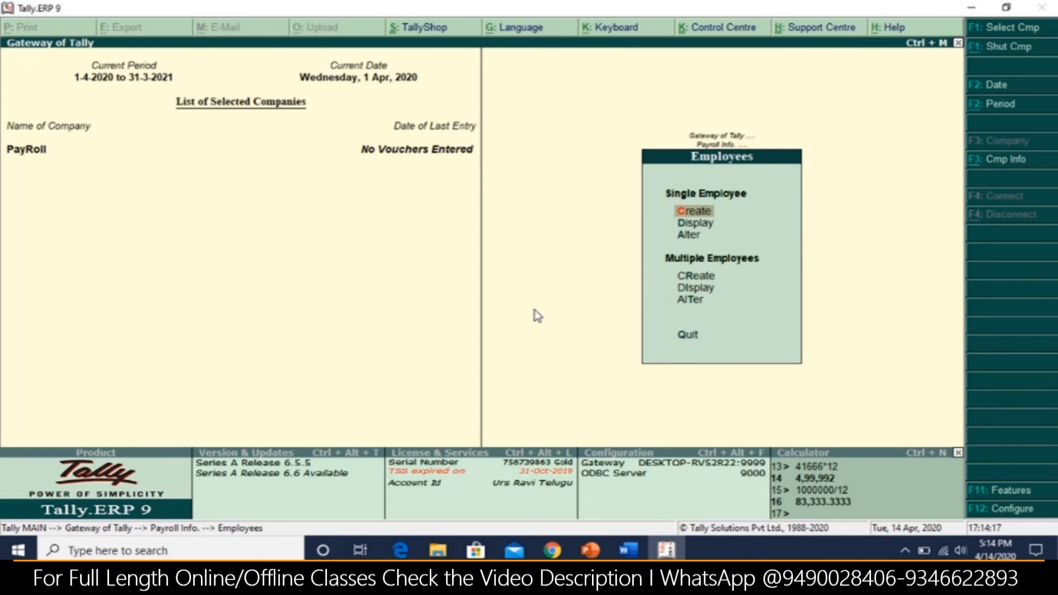
key(Down)
key(Down)
key(Escape)
key(Down)
key(Down)
key(Down)
key(Down)
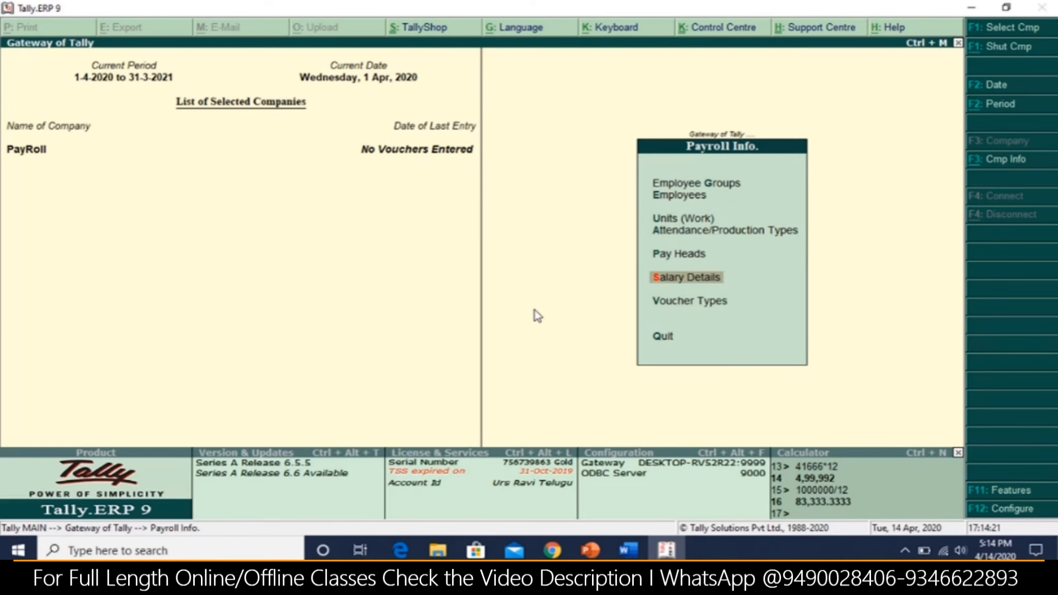
Open Tally's salary details options, compare the first two employees' departments and basic salaries in the Word table, and return to Tally
key(Return)
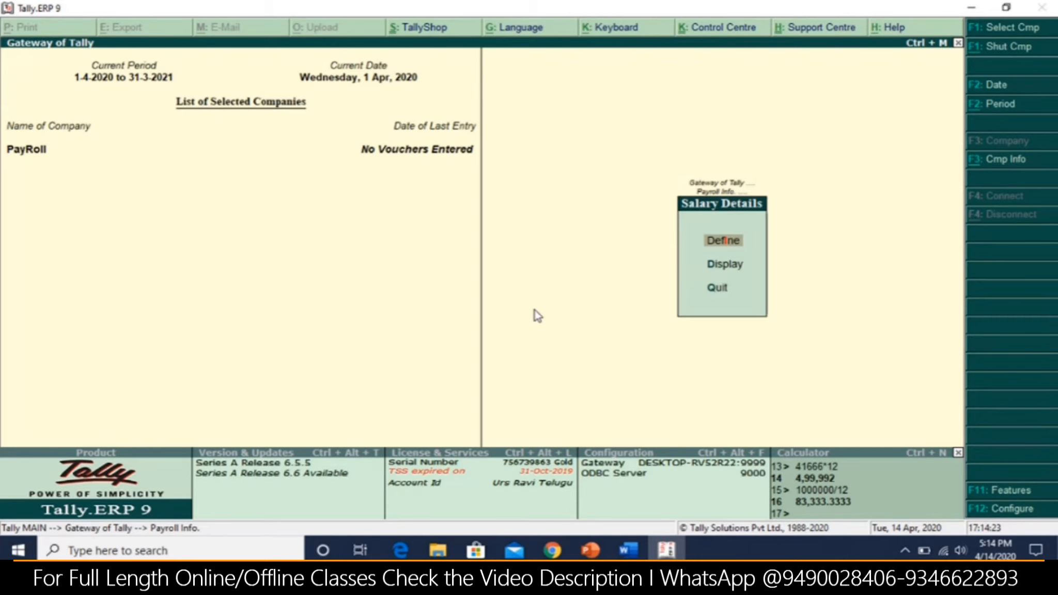
key(alt+Tab)
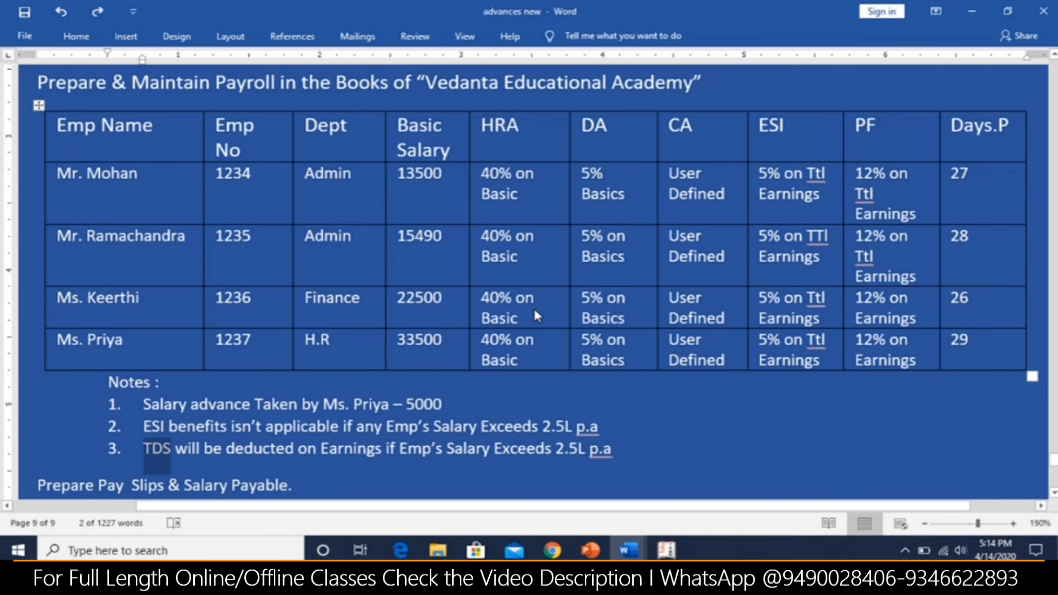
click(325, 177)
click(398, 236)
click(133, 180)
key(Down)
drag(361, 239, 315, 238)
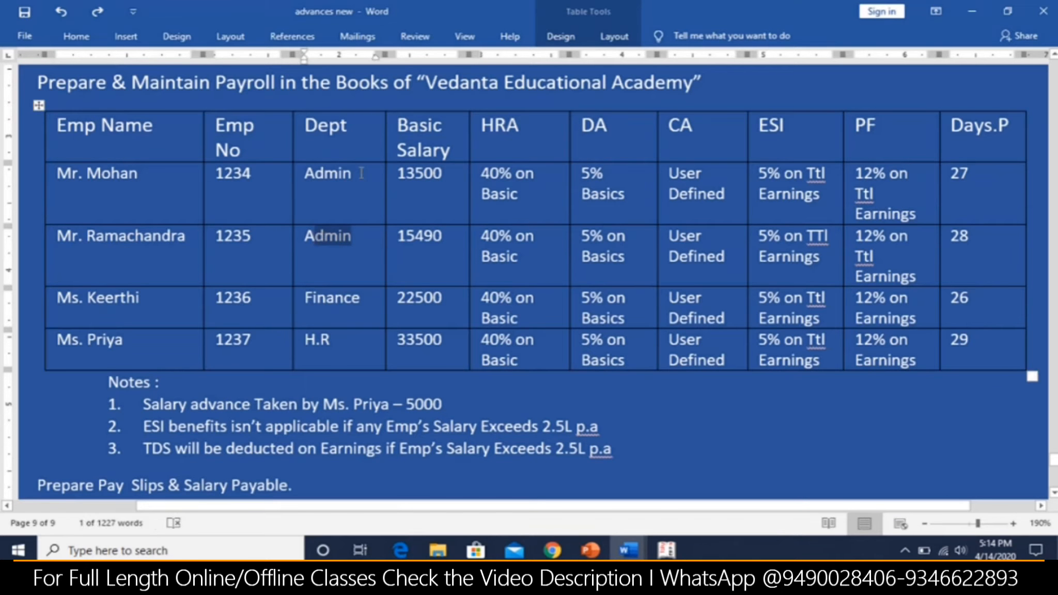
double_click(324, 178)
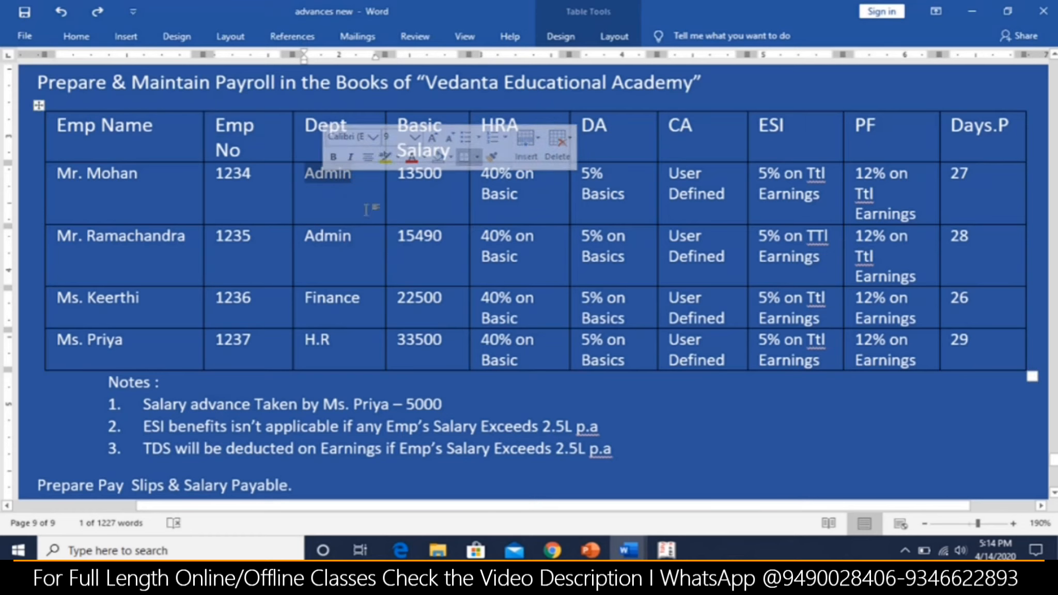
click(413, 202)
click(416, 244)
click(425, 181)
click(415, 245)
click(407, 247)
key(alt+Tab)
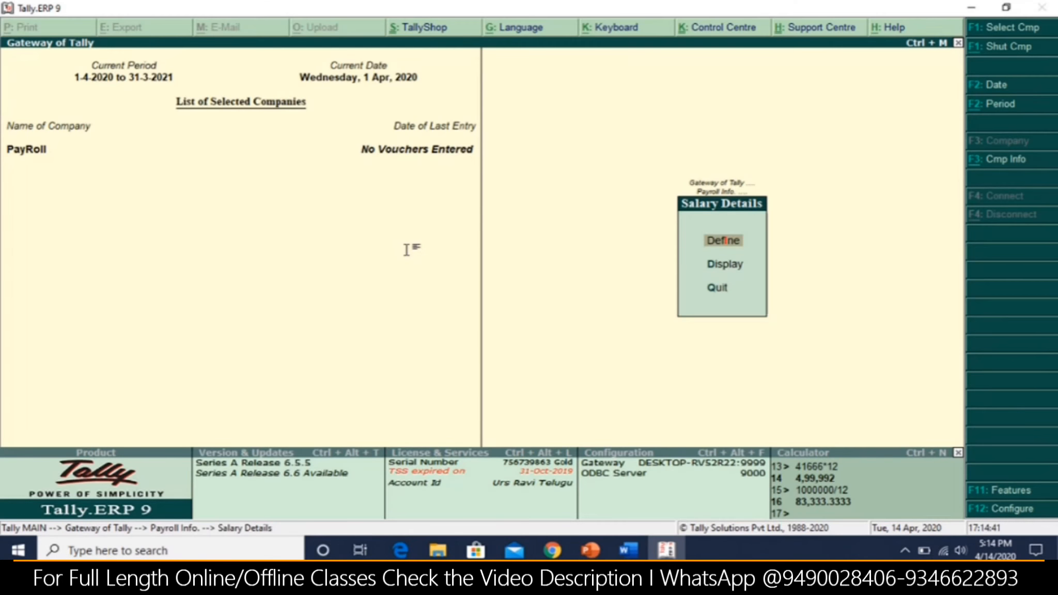
Start a salary definition for the first employee under the ADMIN group, checking the payroll table in Word
key(Return)
key(Down)
key(Down)
key(Down)
key(Down)
key(Down)
key(Down)
key(Up)
key(Up)
key(Up)
key(Down)
key(Down)
key(Down)
key(Up)
key(Up)
key(Up)
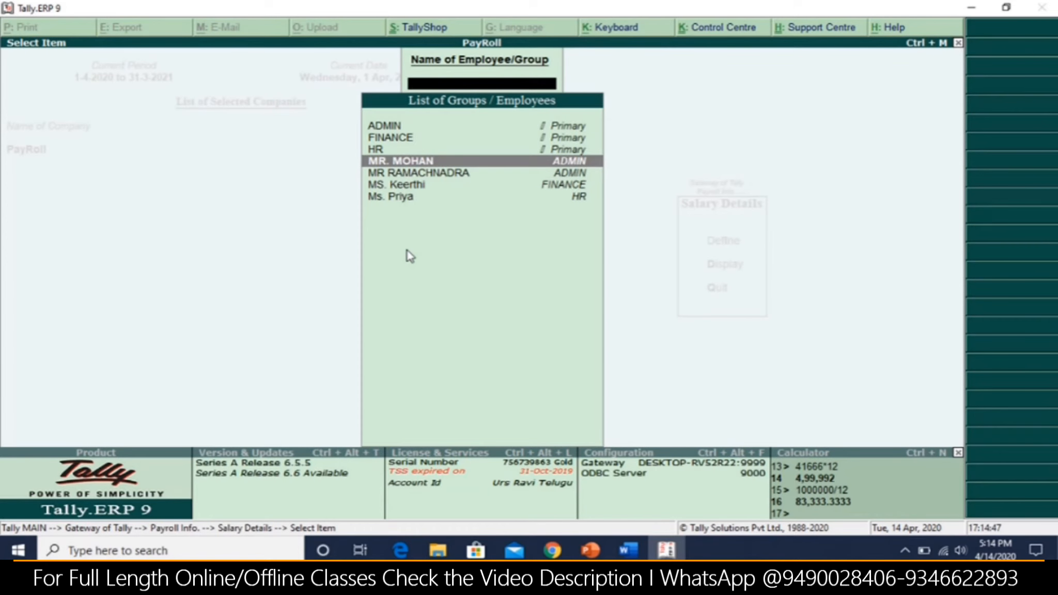
key(Up)
key(Up)
key(Up)
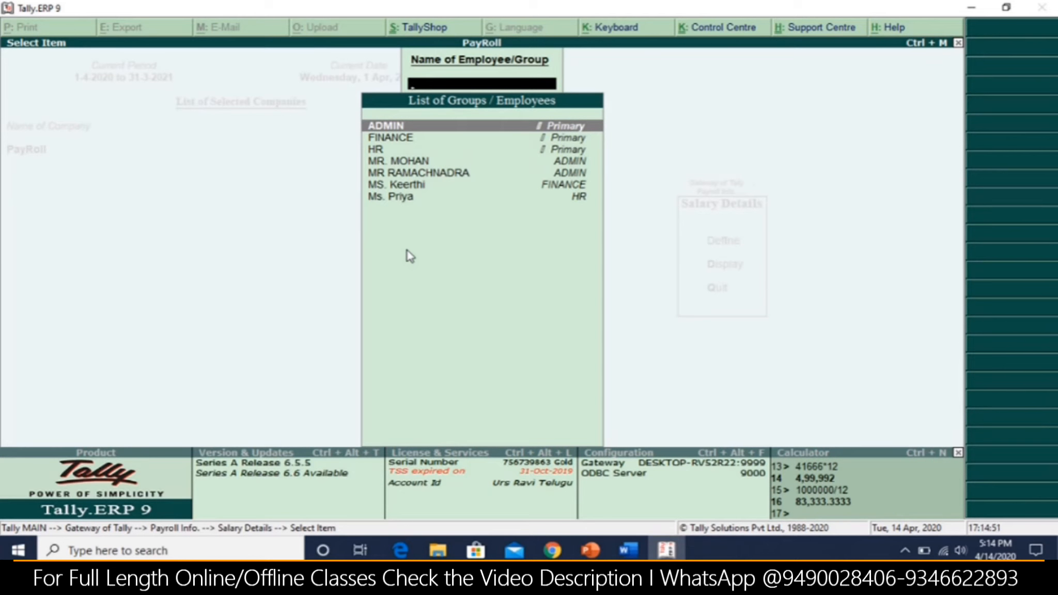
key(Down)
key(Down)
key(Down)
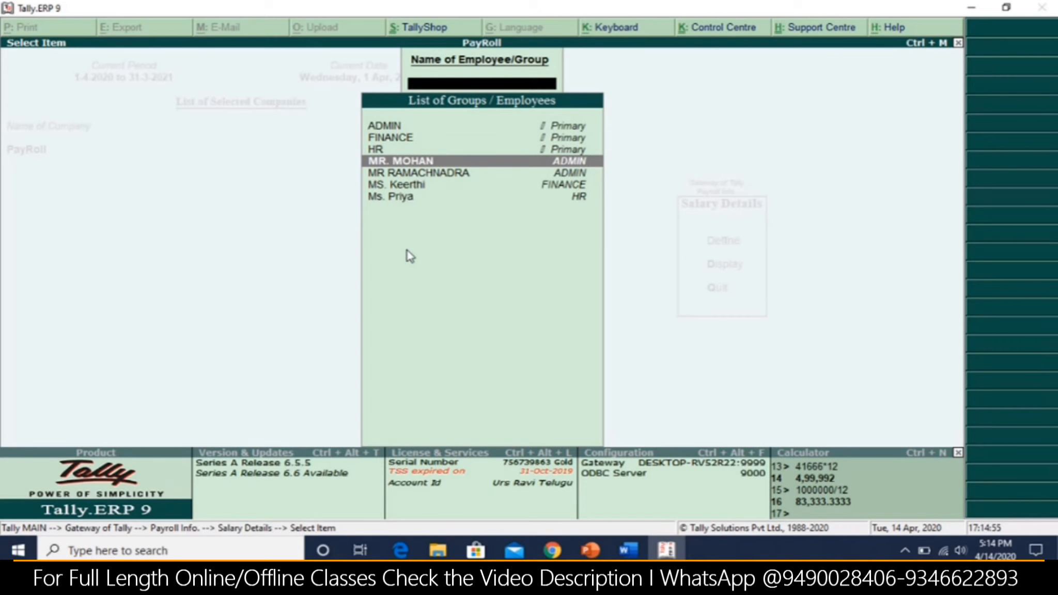
key(alt+Tab)
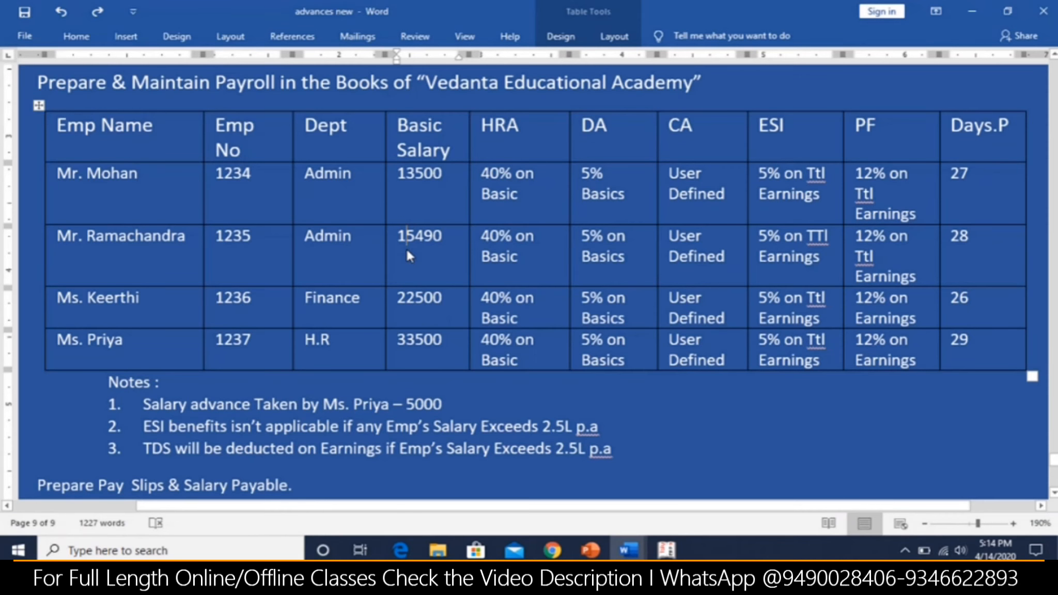
key(alt+Tab)
key(Return)
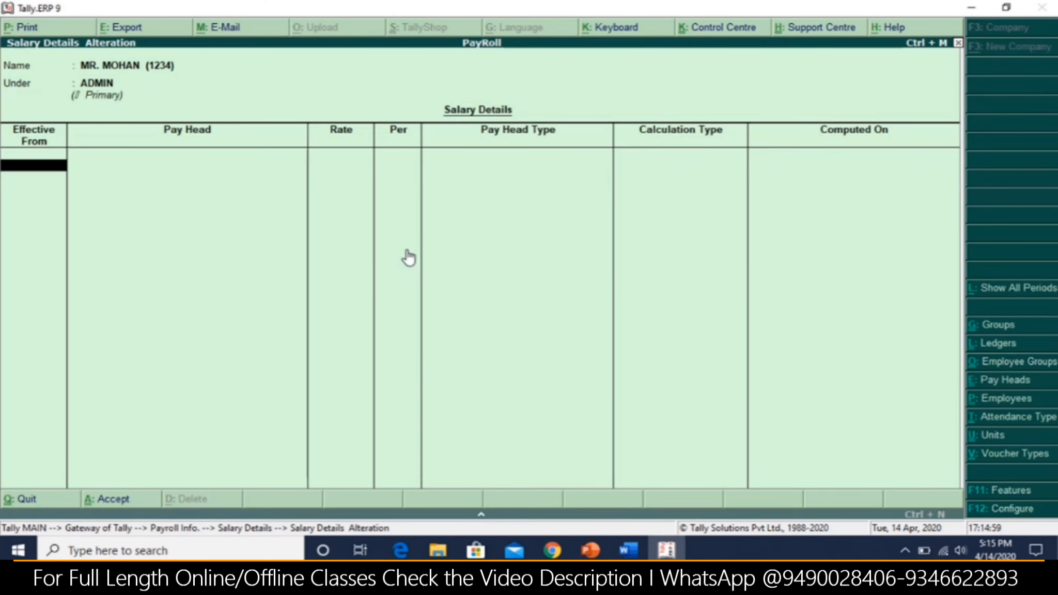
Set the effective date to 1-Apr-2020 and add the Basic Salary pay head with the Word table's rate of 13,500
key(Return)
key(Escape)
text(104)
key(Return)
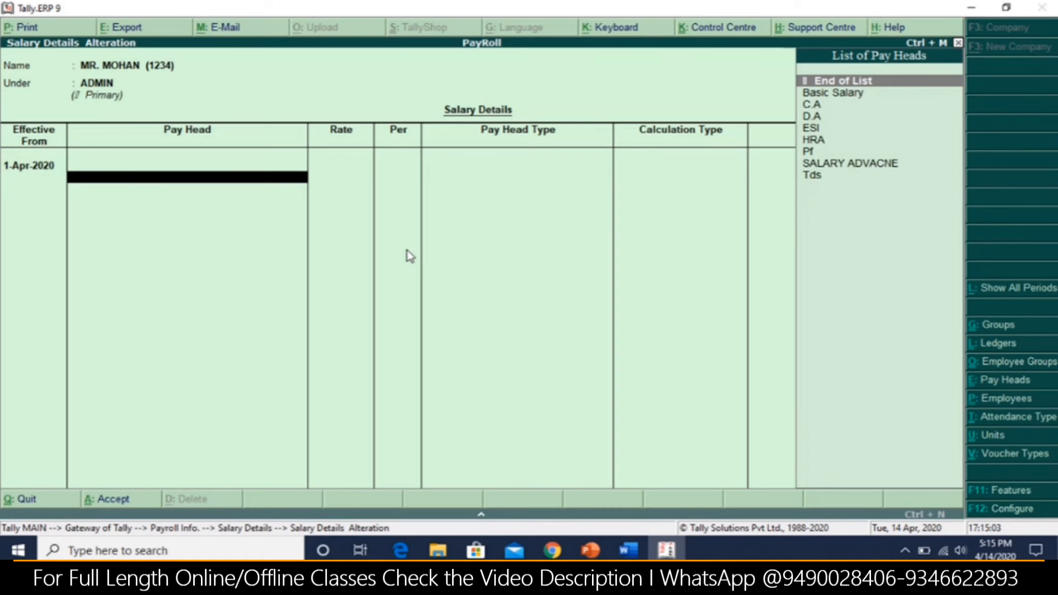
key(Down)
key(Return)
key(alt+Tab)
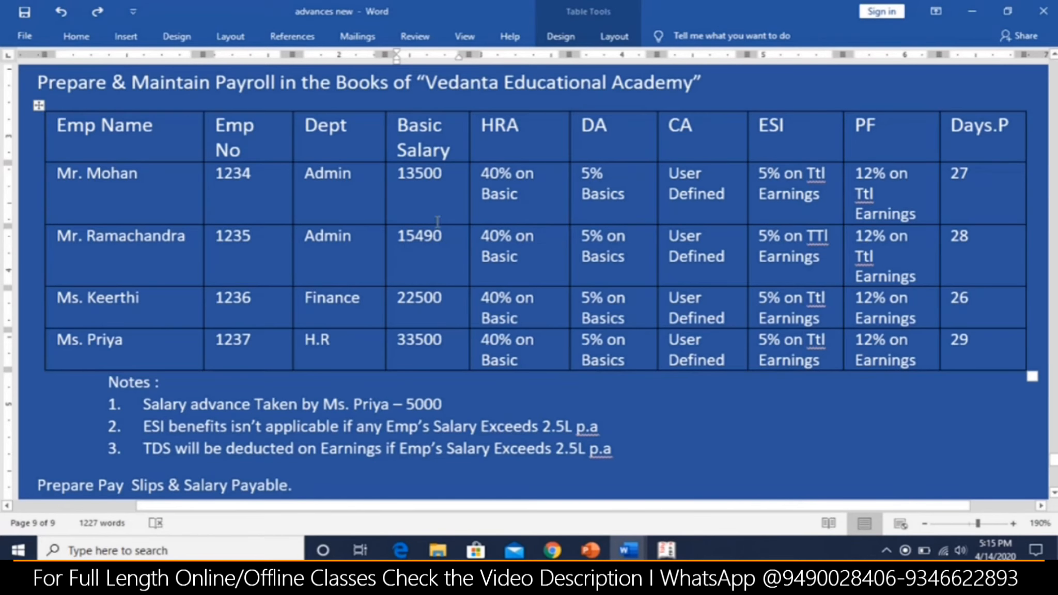
key(alt+Tab)
text(13,500)
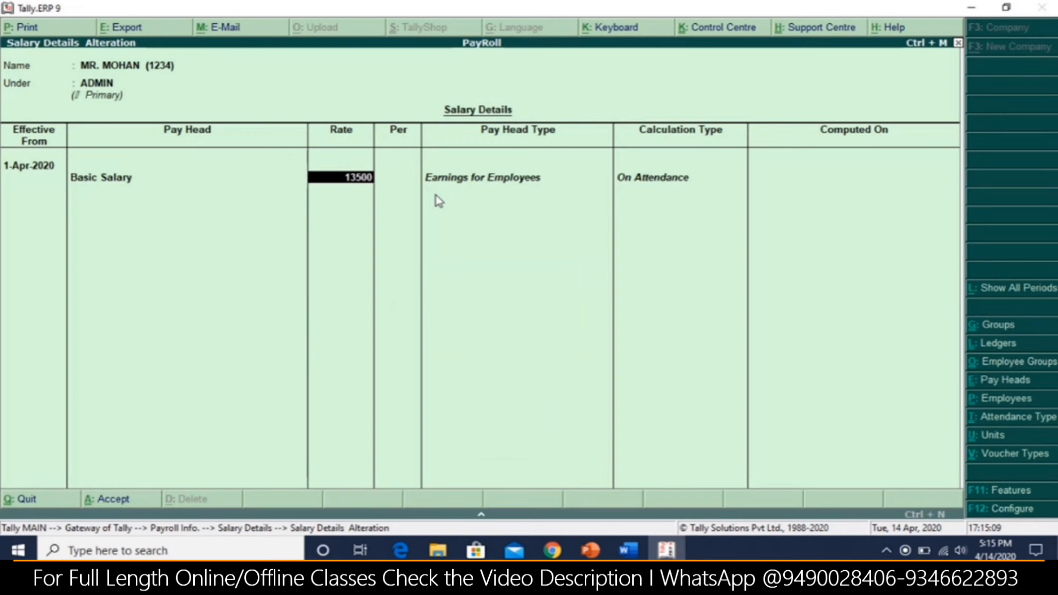
Add the C.A, D.A, ESI, HRA, Pf, SALARY ADVACNE and Tds pay heads and save the first employee's salary details
key(Return)
key(Down)
key(Return)
key(Down)
key(Return)
key(Down)
key(Return)
key(Return)
key(Return)
key(Return)
key(Return)
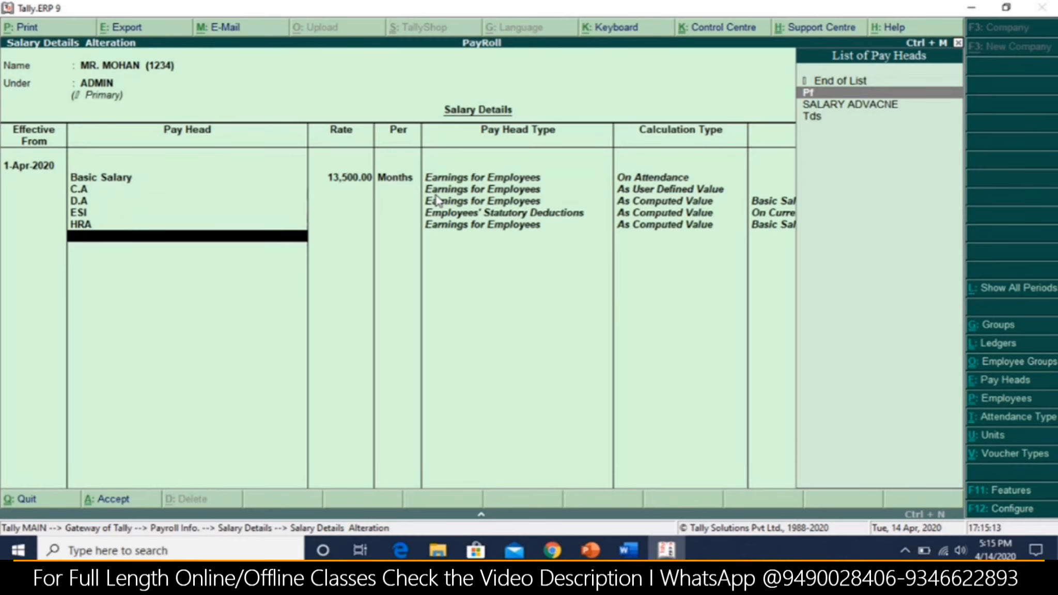
key(Return)
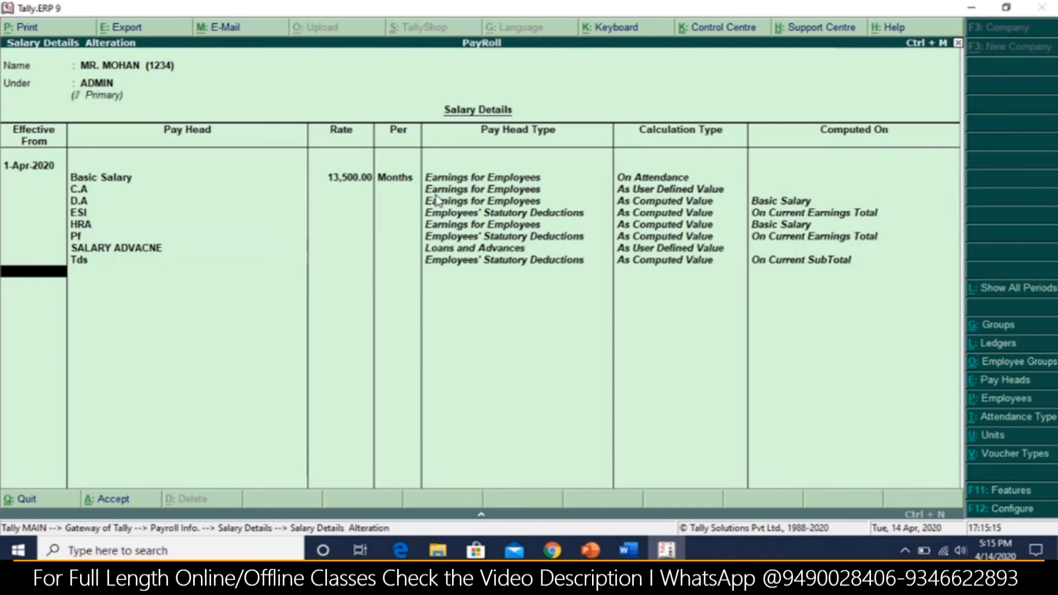
key(Return)
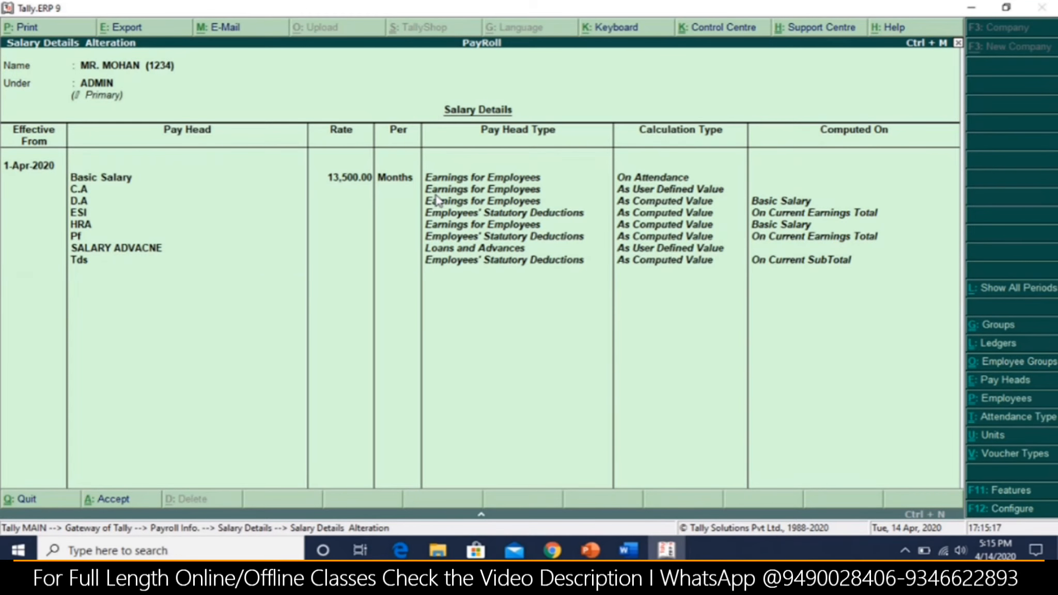
key(Return)
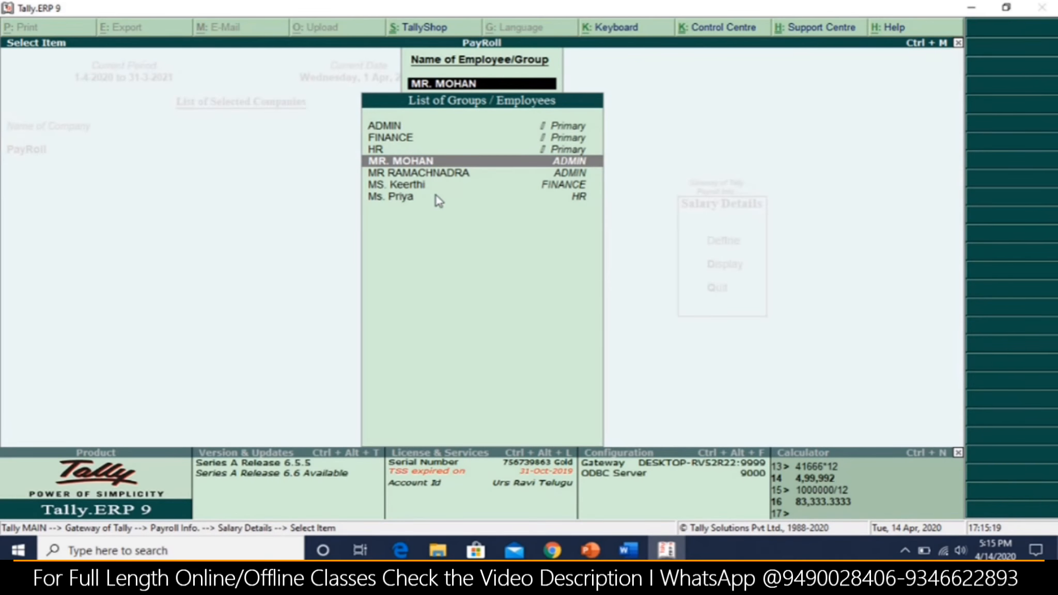
Check the Word payroll table and open the salary details of the second employee under ADMIN
key(alt+Tab)
key(alt+Tab)
key(Down)
key(Return)
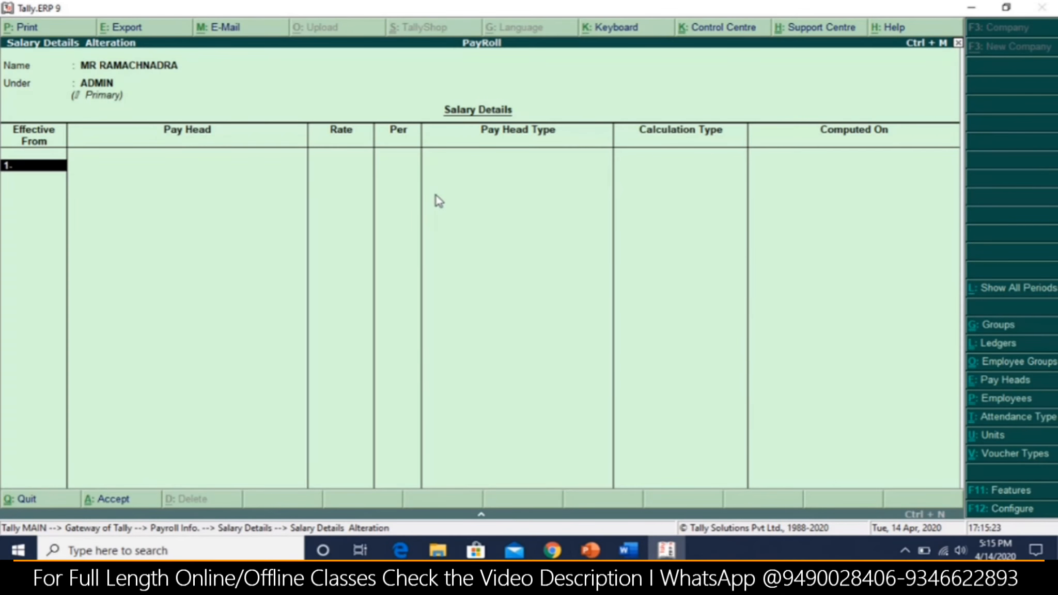
Set the second ADMIN employee's effective date to 1-Apr-2020 and add Basic Salary with the Word table's rate of 15,490
text(1)
key(Return)
key(Down)
key(Return)
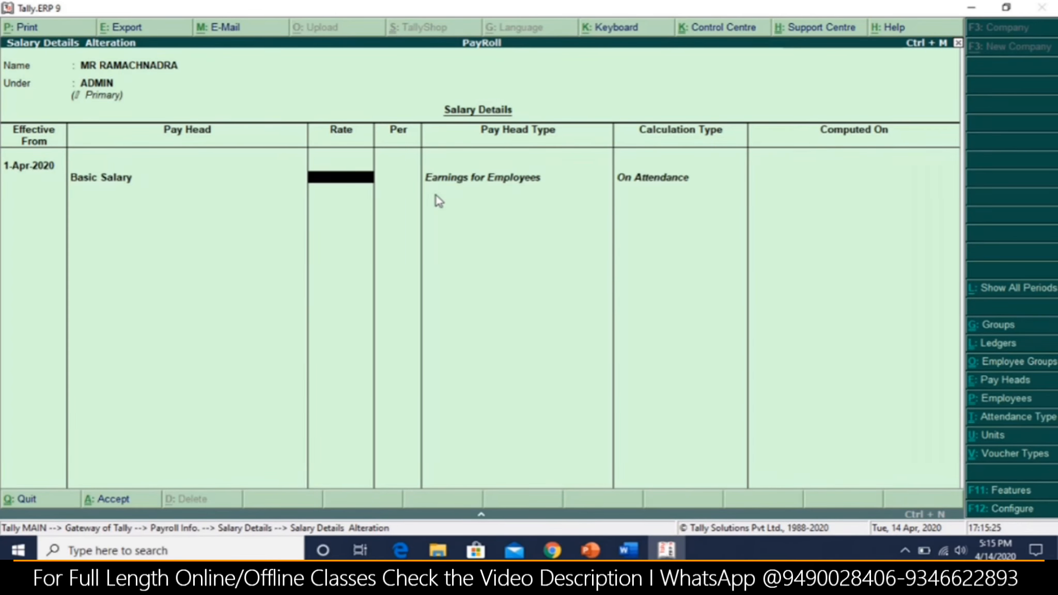
key(alt+Tab)
click(416, 239)
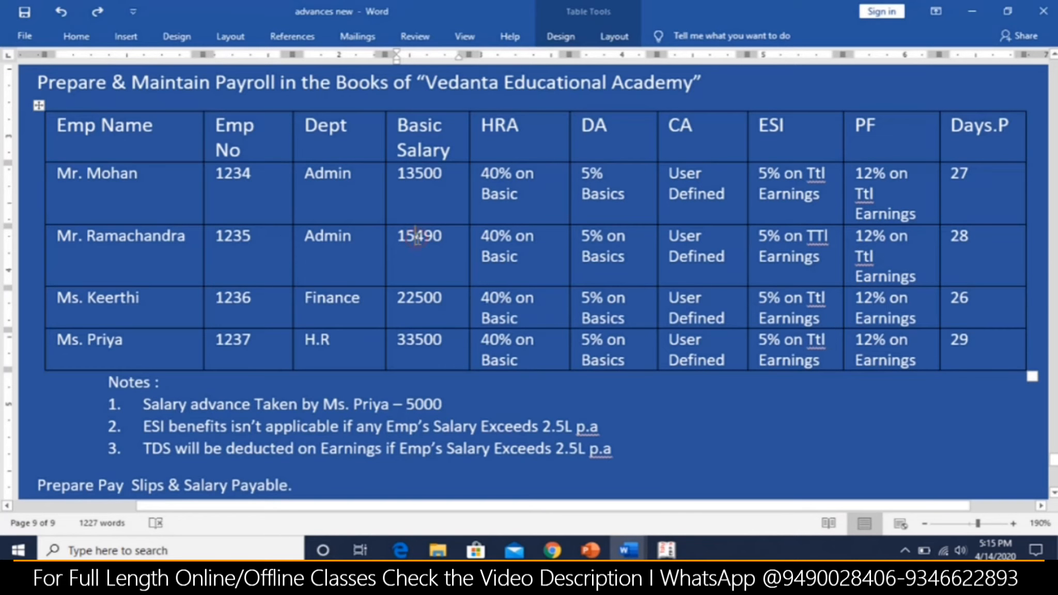
key(alt+Tab)
text(15490)
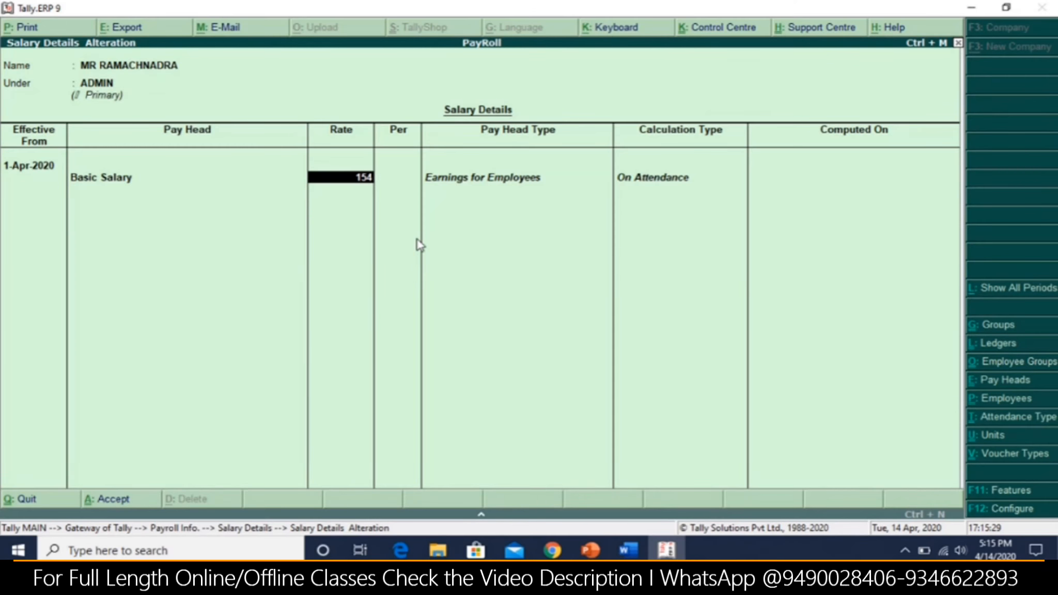
key(Return)
key(Return)
Add the C.A, D.A, ESI, HRA, Pf, SALARY ADVACNE and Tds pay heads and save the second ADMIN employee's salary details
key(Down)
key(Return)
key(Down)
key(Return)
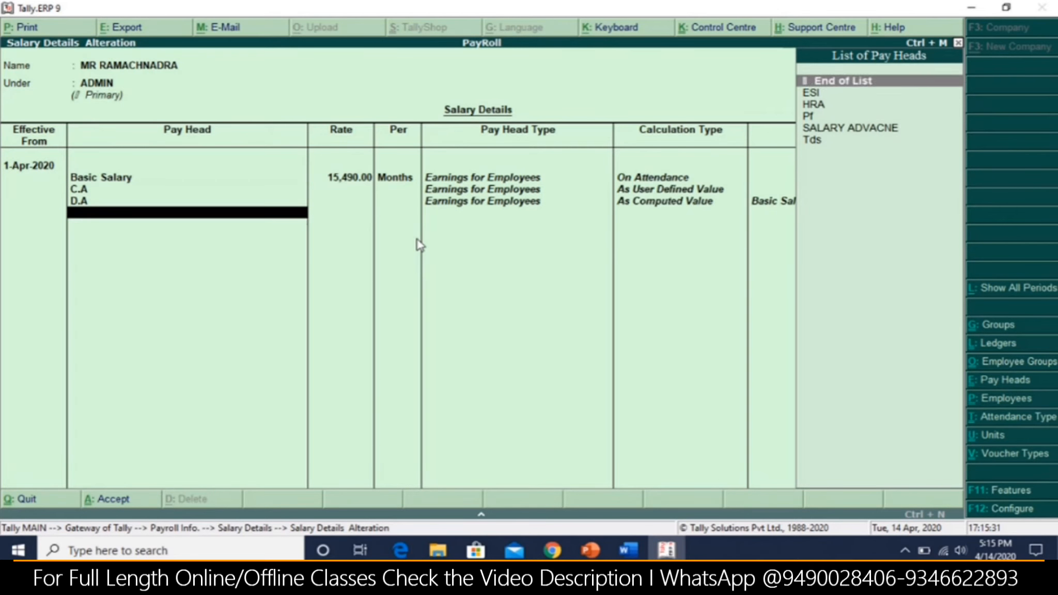
key(Down)
key(Return)
key(Return)
key(Return)
key(Return)
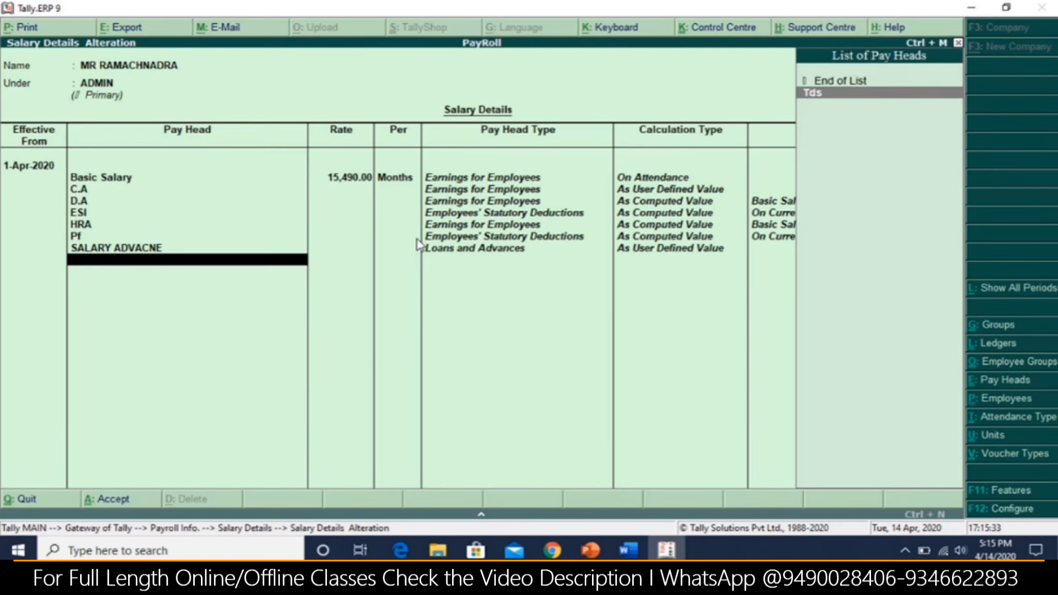
key(Return)
key(Return)
key(Return)
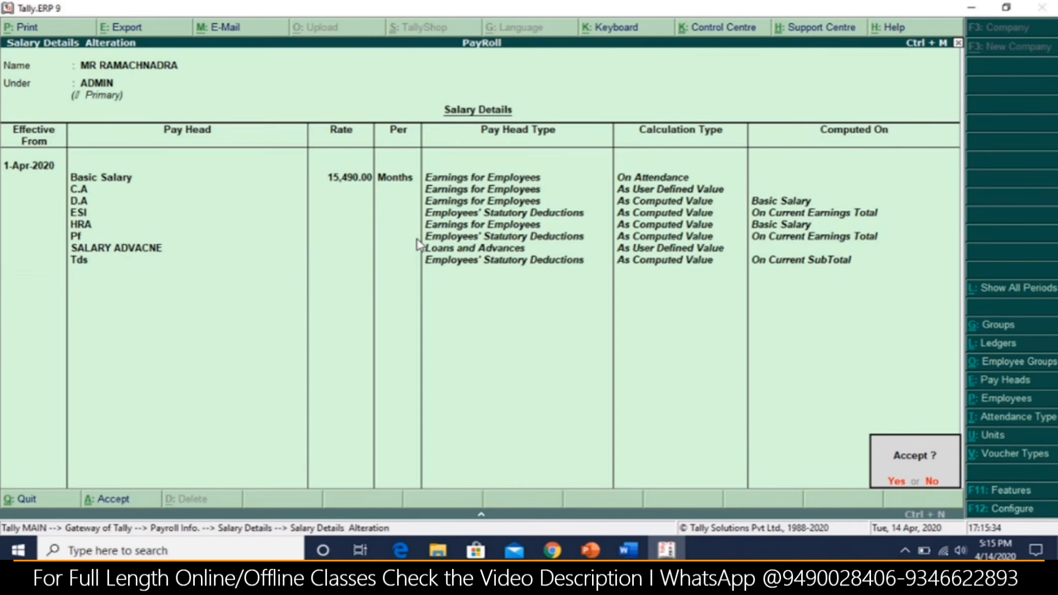
key(Return)
Open the FINANCE employee's salary details, effective 1-Apr-2020, and add Basic Salary with the Word table's rate of 22,500
key(Down)
key(Return)
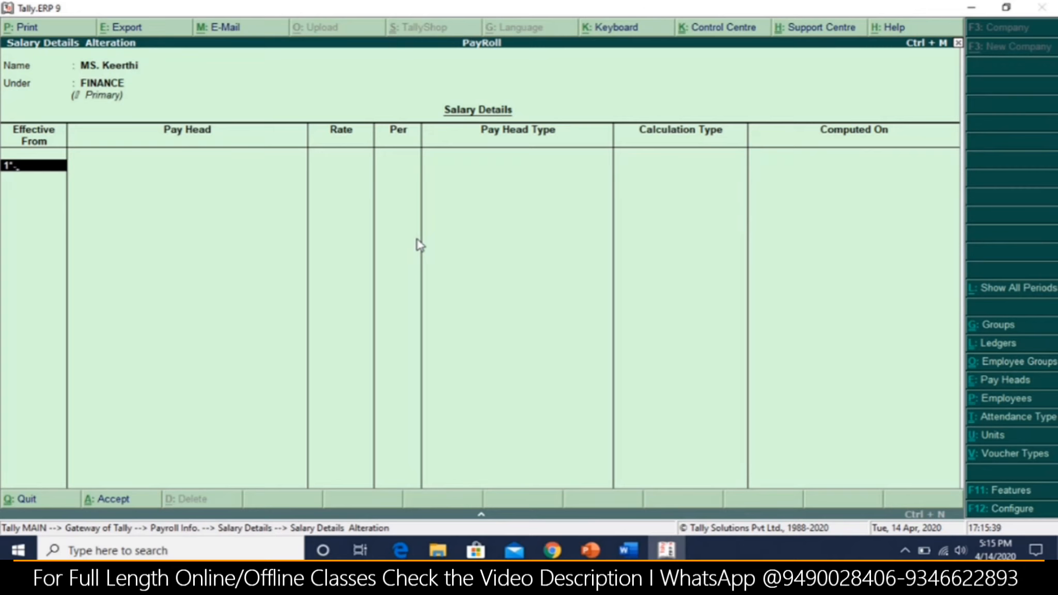
key(Return)
key(alt+Tab)
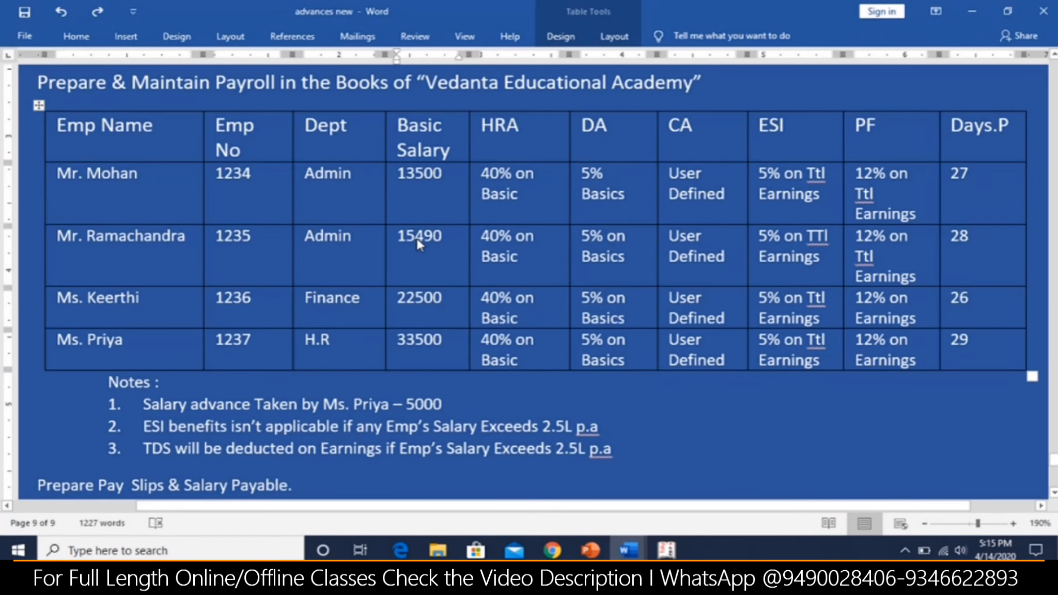
key(alt+Tab)
key(Down)
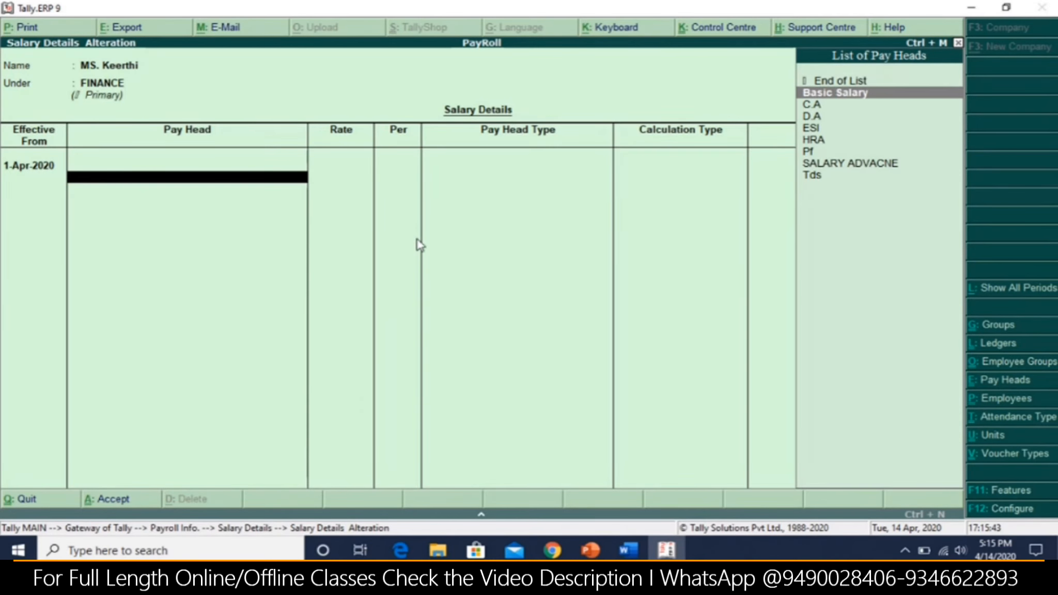
key(Return)
text(22,500)
key(Return)
key(Return)
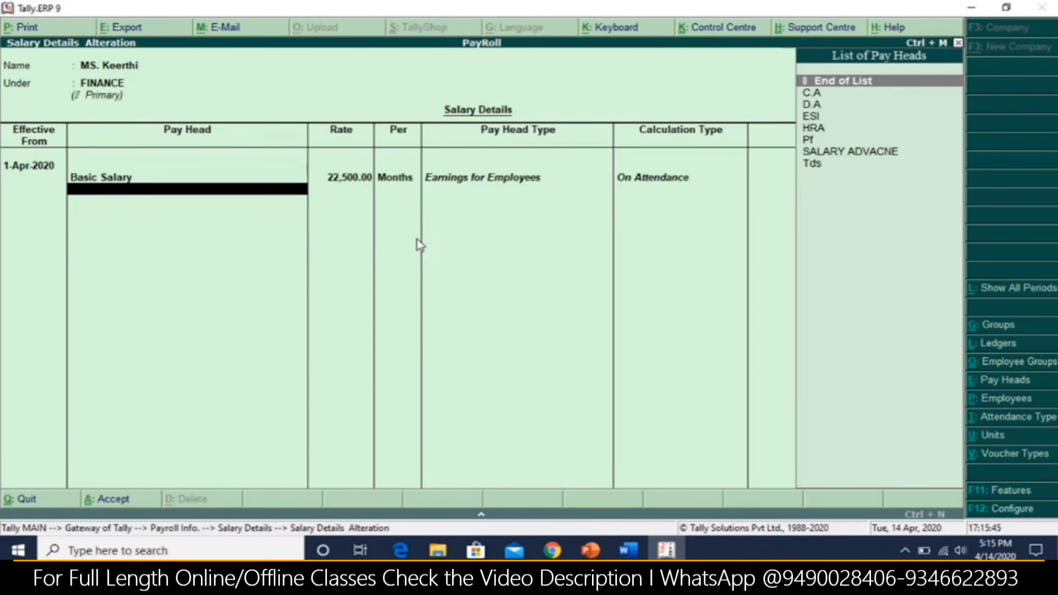
Add the C.A, D.A, ESI, HRA, Pf, SALARY ADVACNE and Tds pay heads and save the FINANCE employee's salary details
key(Down)
key(Return)
key(Down)
key(Return)
key(Down)
key(Return)
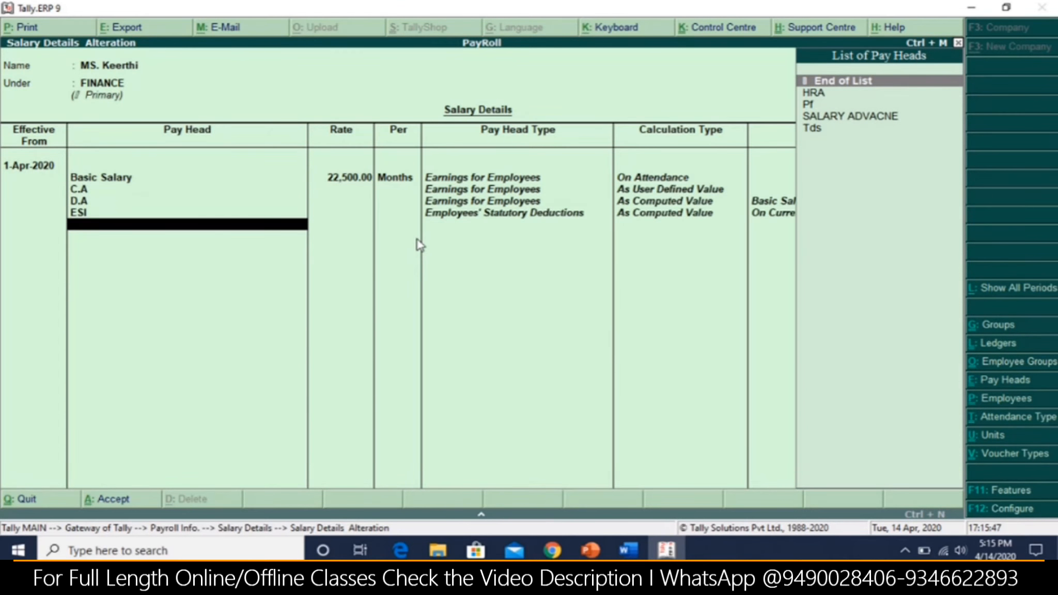
key(Down)
key(Return)
key(Down)
key(Return)
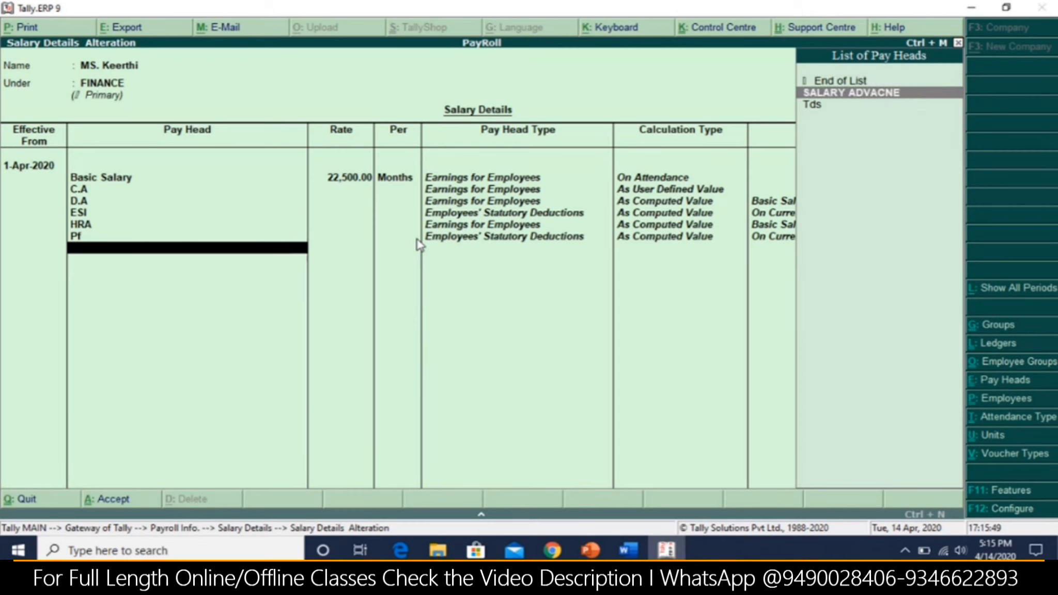
key(Return)
key(Return)
key(Return)
key(Return)
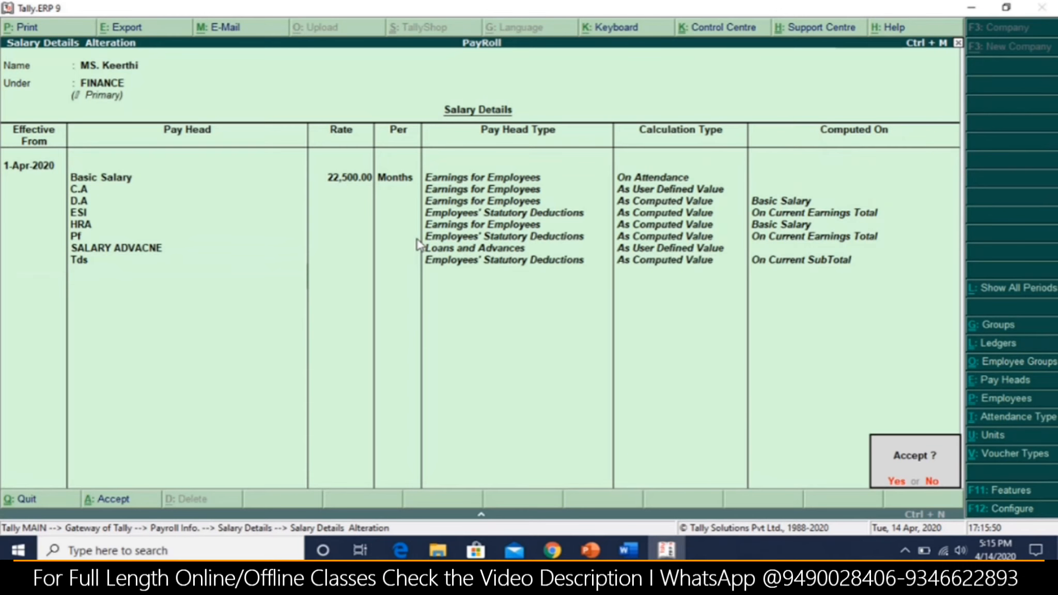
key(Return)
Open the HR employee's salary details, effective 1-Apr-2020, and add Basic Salary with the Word table's rate of 33,500
key(Down)
key(Return)
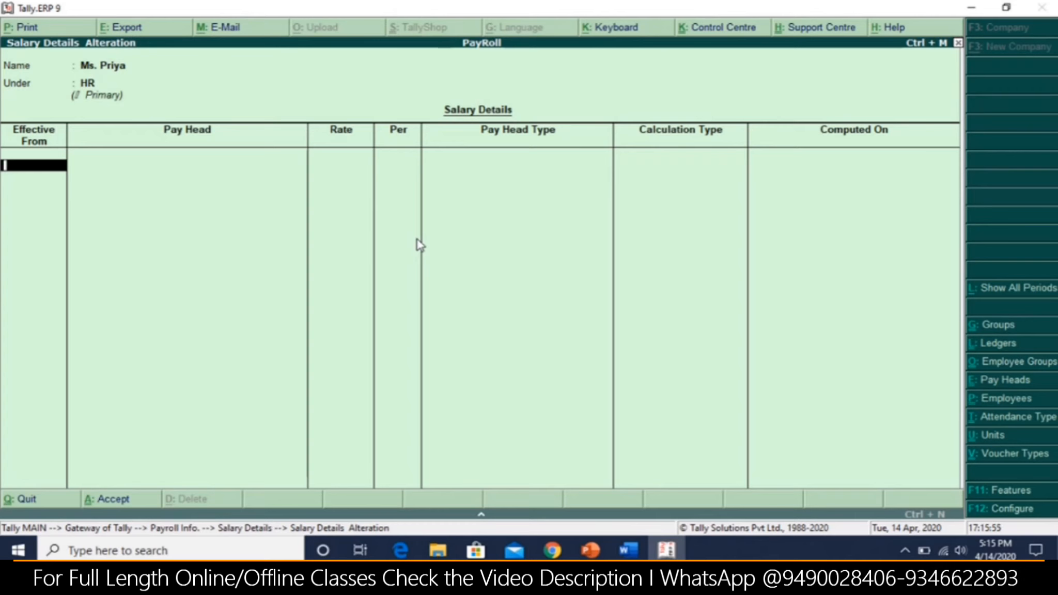
key(Return)
key(Down)
key(Return)
key(alt+Tab)
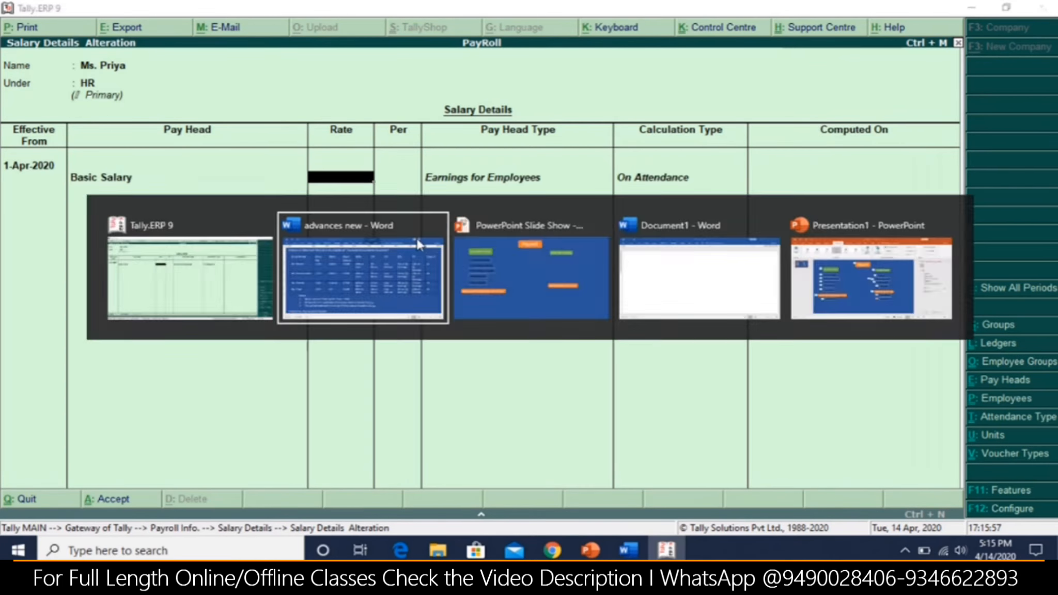
key(alt+Tab)
text(33500)
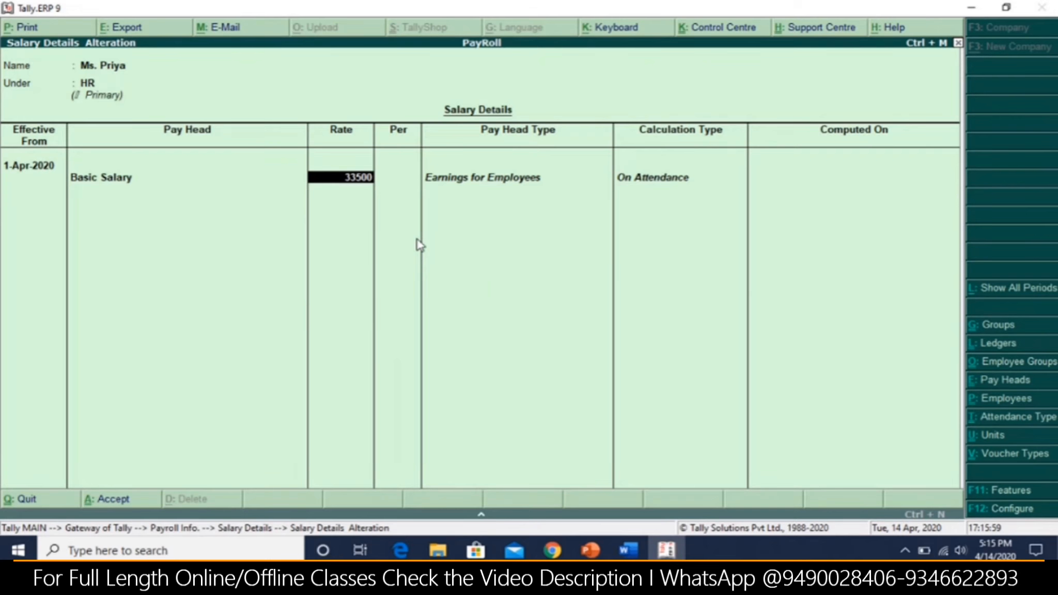
key(Return)
key(Return)
Add the C.A, D.A, ESI, HRA, Pf, SALARY ADVACNE and Tds pay heads, save the HR employee's salary details and return to Payroll Info
key(Return)
key(Return)
key(Return)
key(Return)
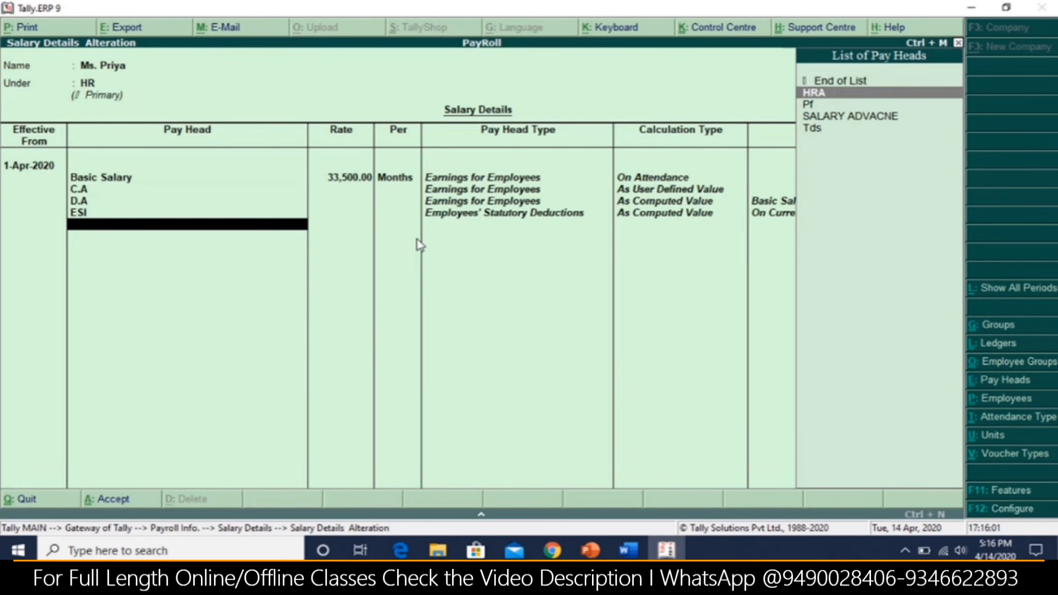
key(Down)
key(Return)
key(Down)
key(Return)
key(Down)
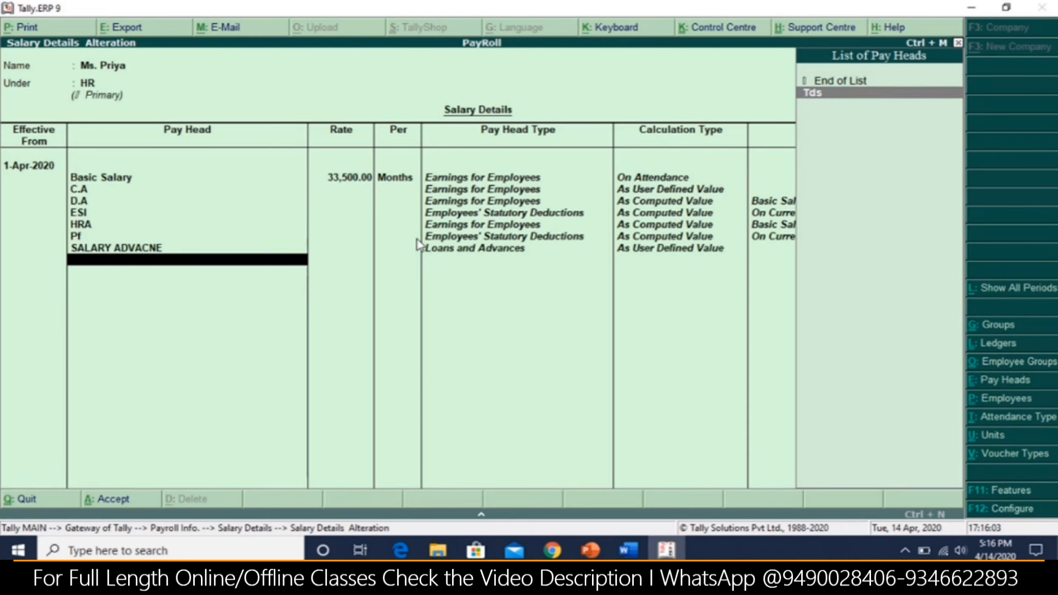
key(Return)
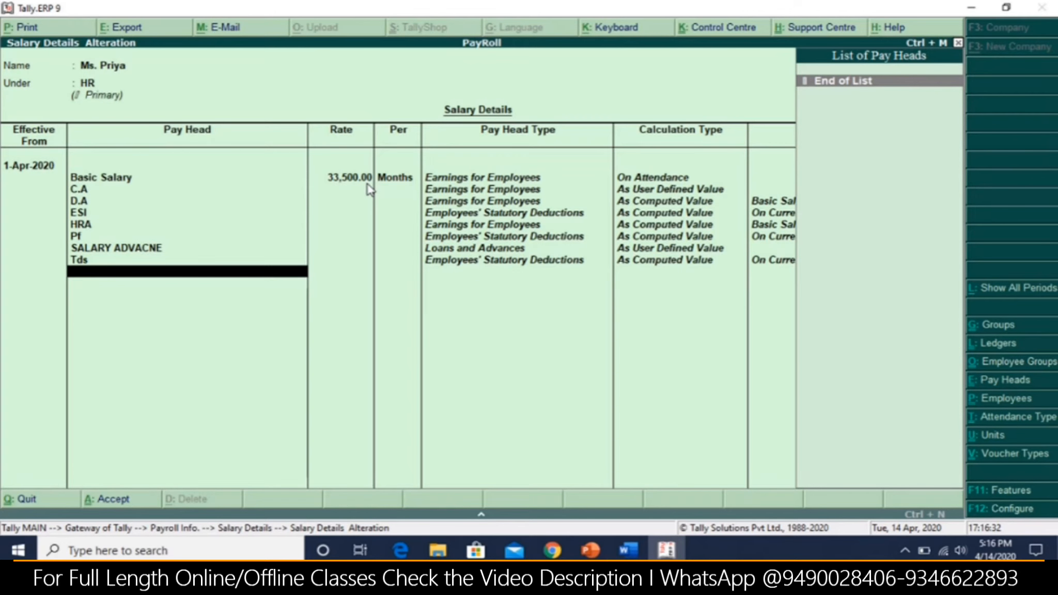
key(Return)
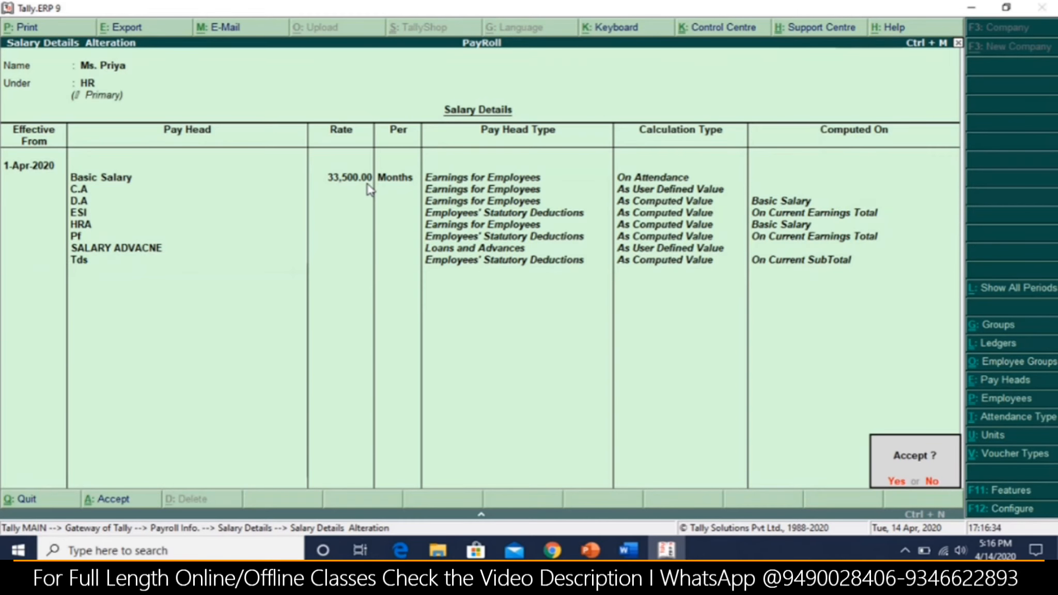
key(Return)
key(Escape)
key(Escape)
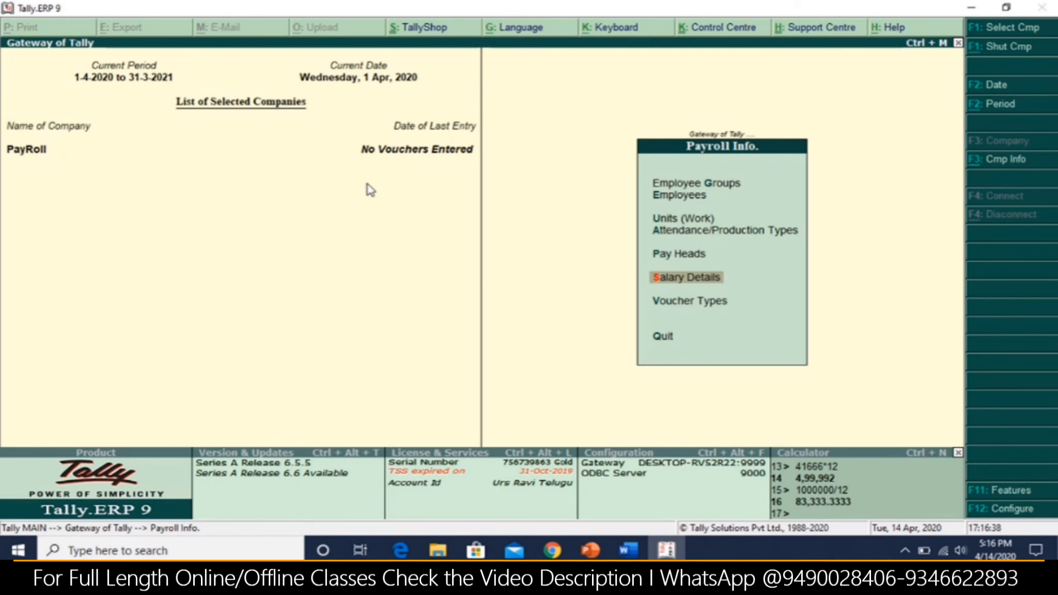
Review the payroll table in Word and the payroll process slide in PowerPoint
key(alt+Tab)
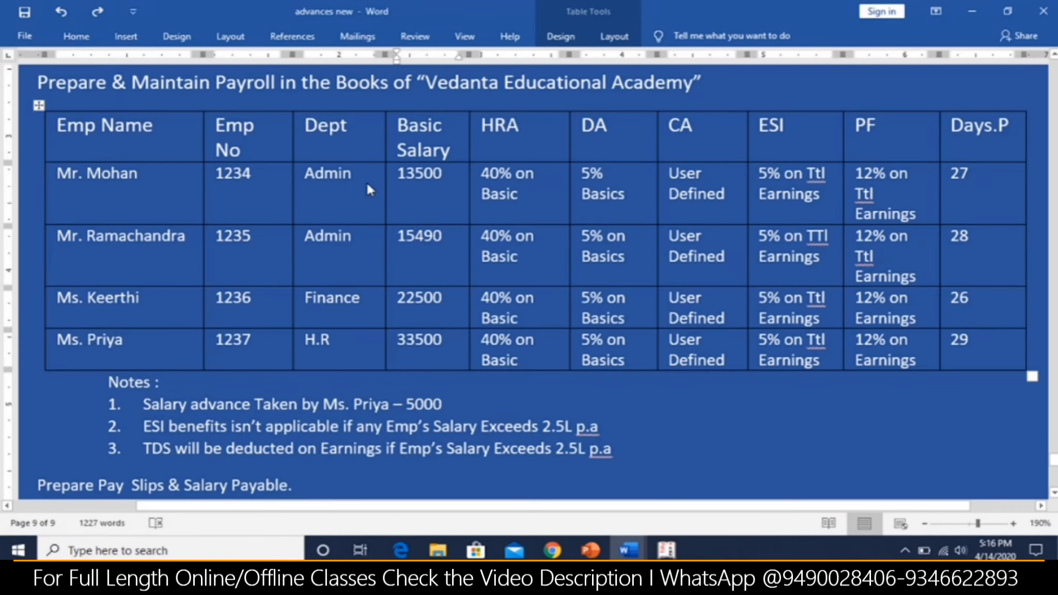
key(alt+Tab)
key(alt+Tab)
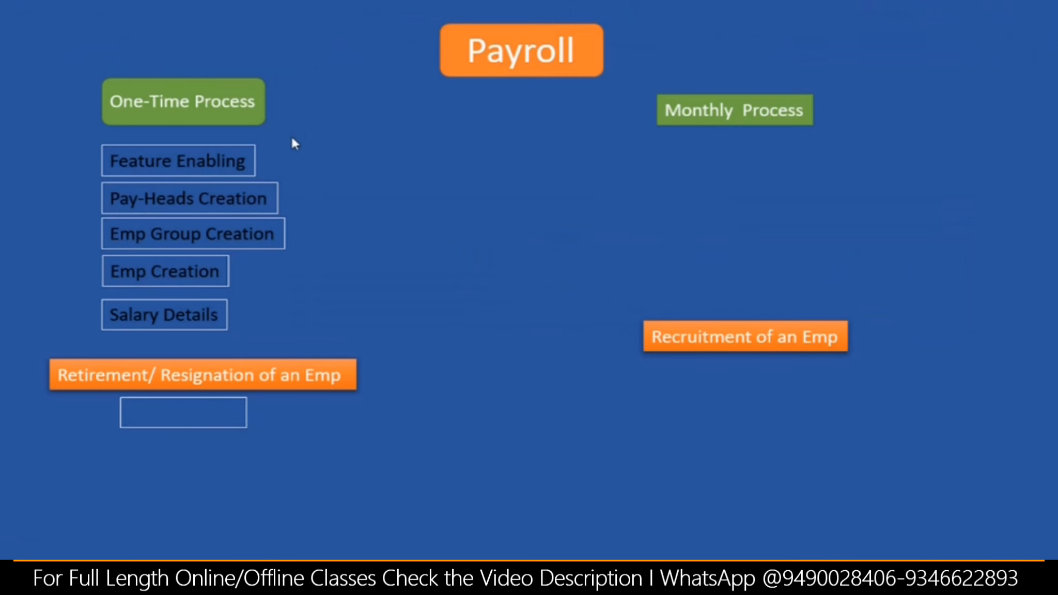
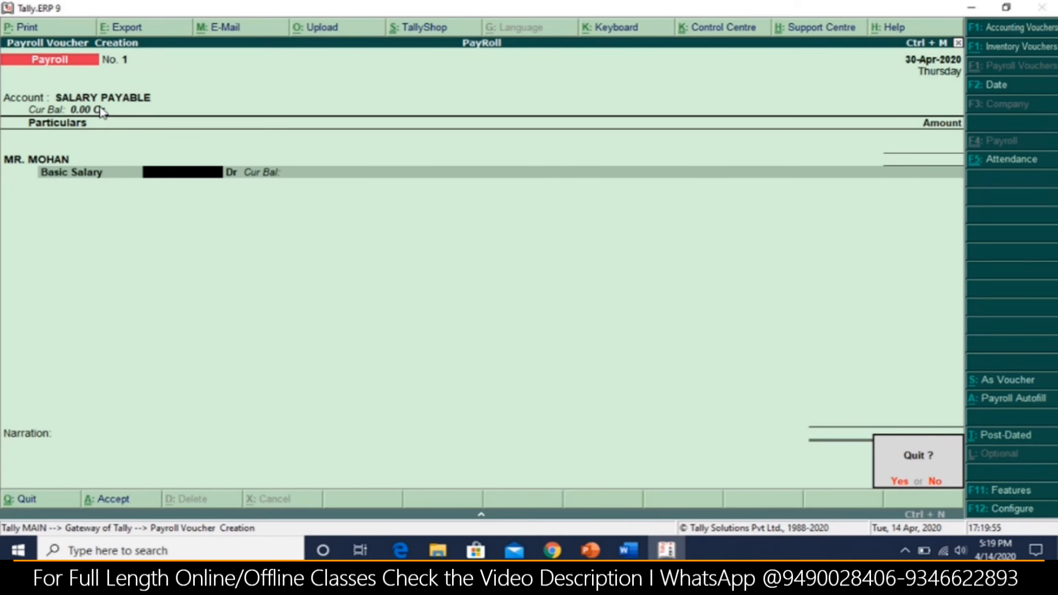
Abandon the manual payroll voucher entry and review the saved attendance voucher dated 30-Apr-2020
key(Return)
key(Return)
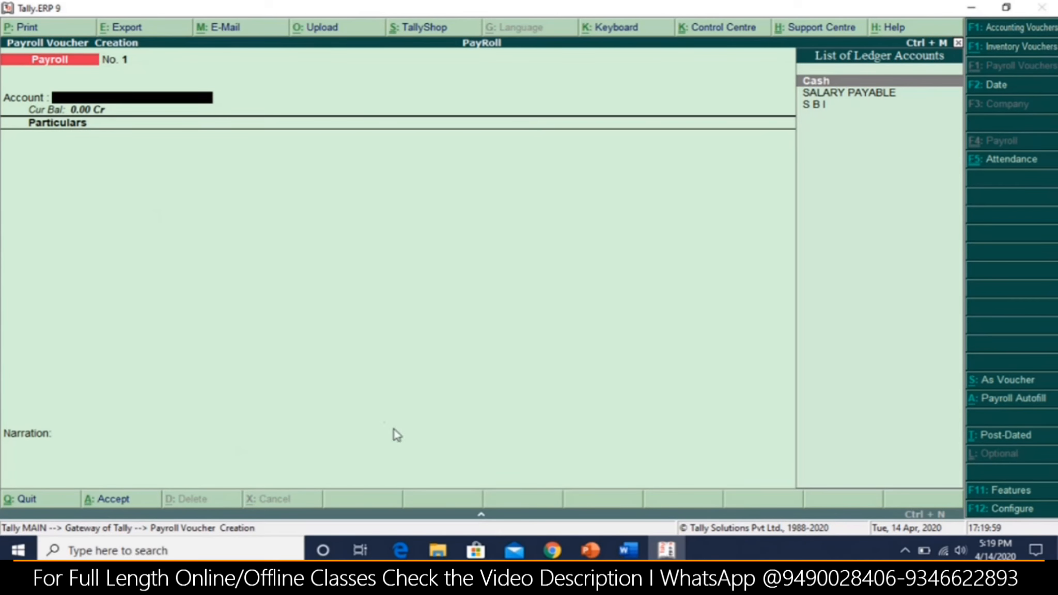
click(1017, 164)
key(Page_Up)
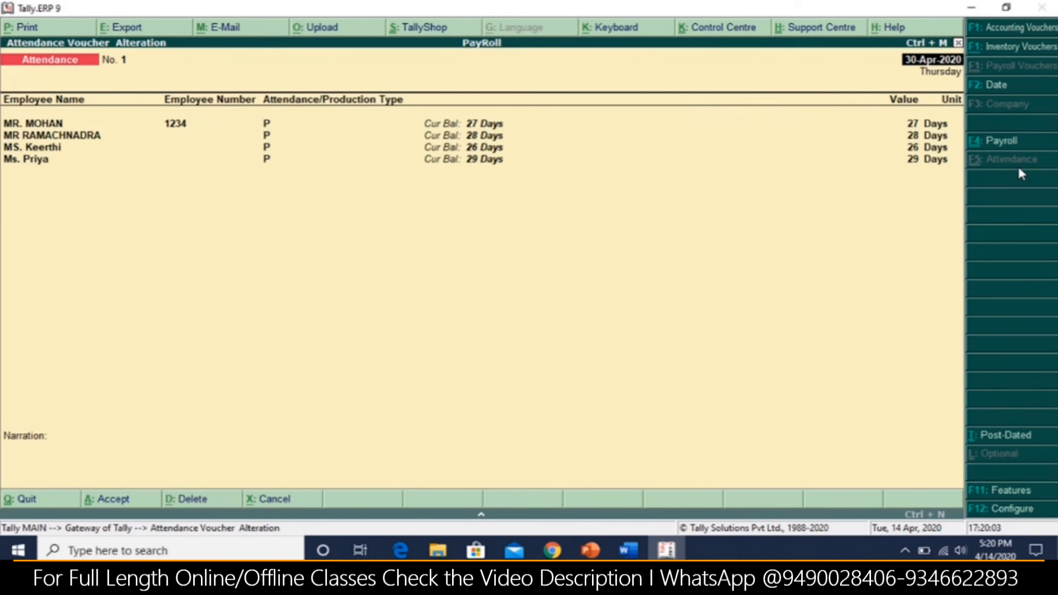
key(Page_Down)
Start a payroll voucher on the SALARY PAYABLE account and choose Salary as the Payroll Autofill process
click(1017, 142)
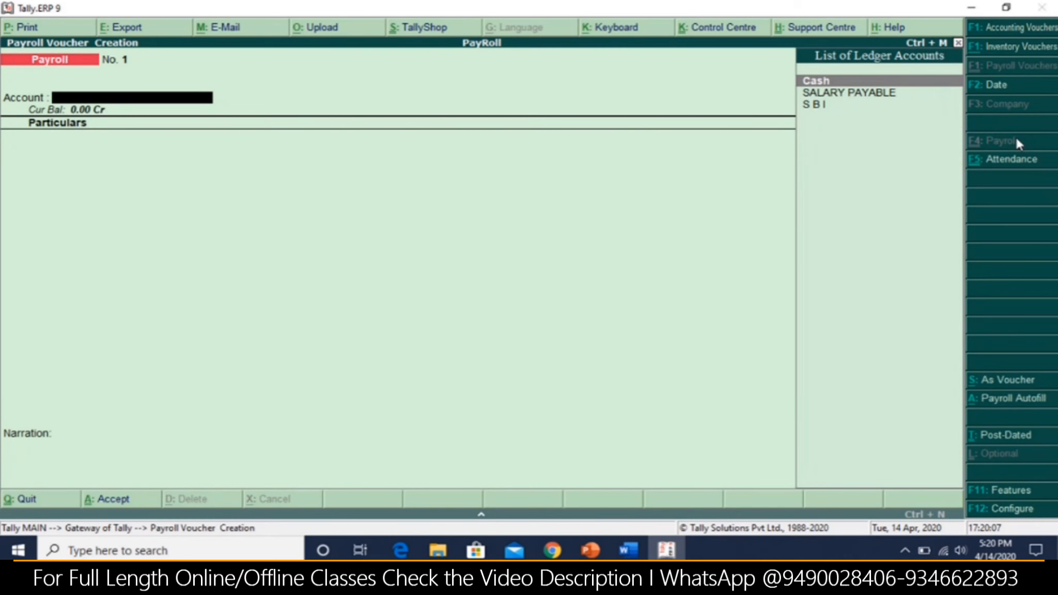
key(Down)
key(Return)
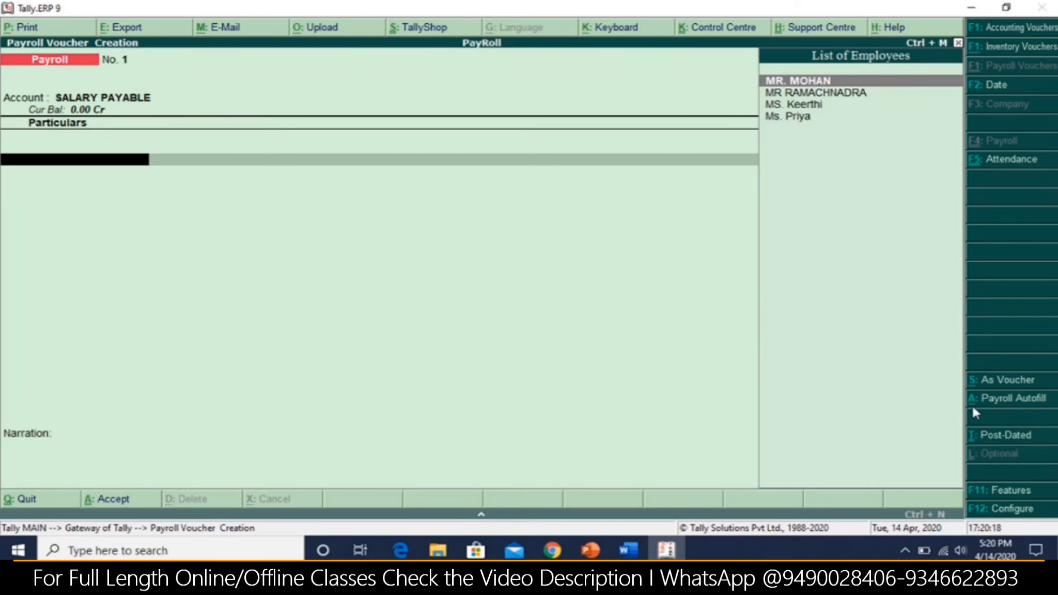
click(1010, 405)
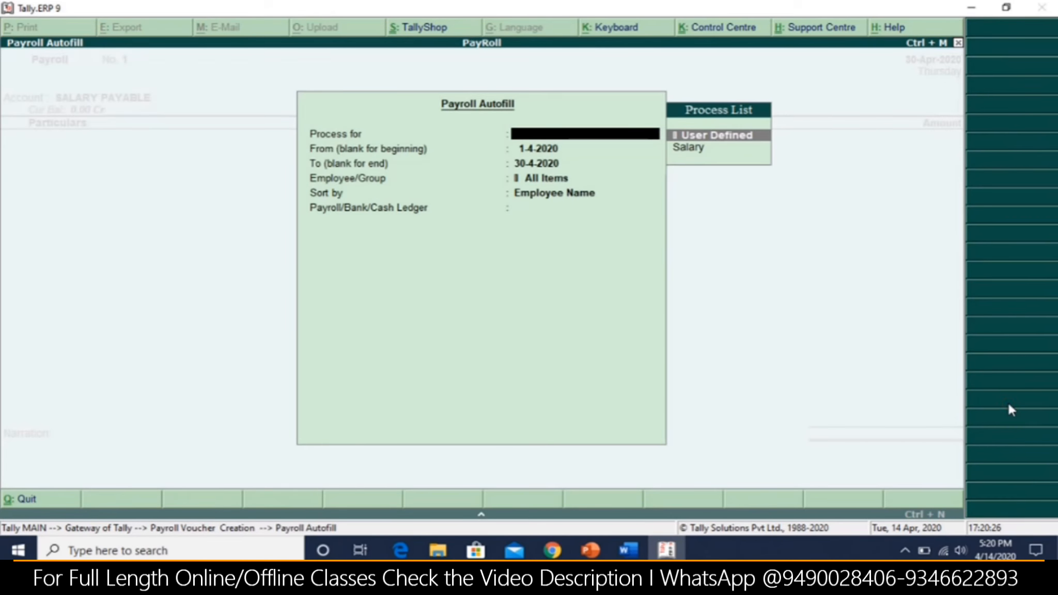
key(Down)
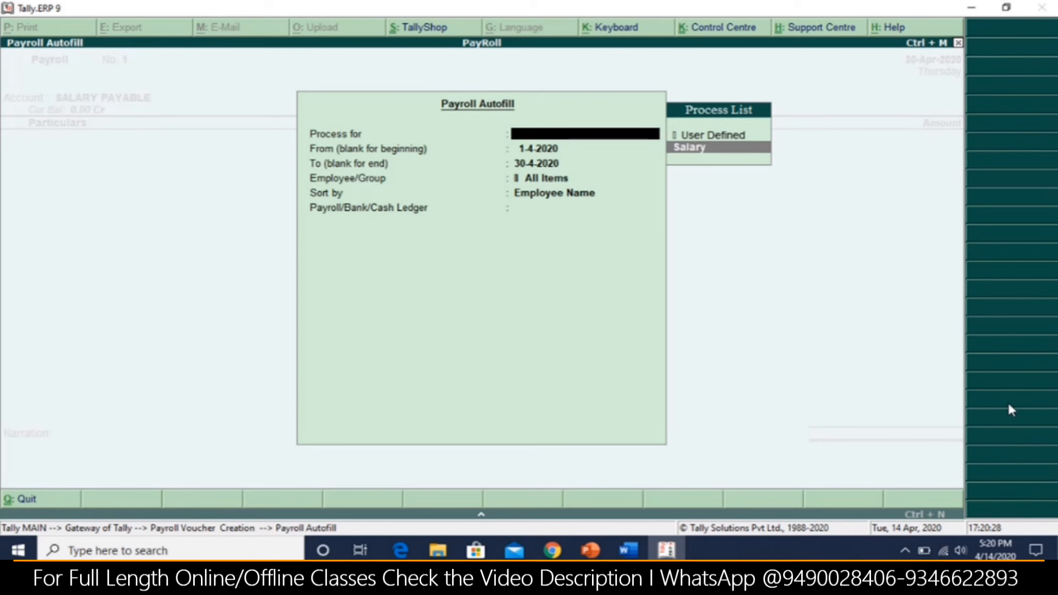
key(Return)
key(BackSpace)
Examine the CA column and the salary advance note of the payroll exercise in Word
key(alt+Tab)
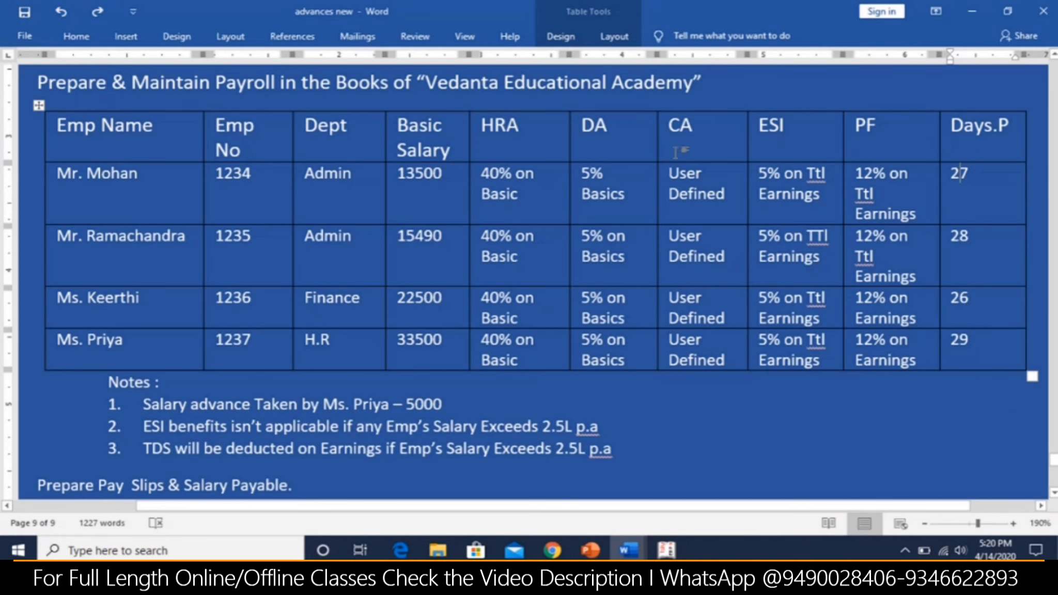
drag(696, 122, 668, 124)
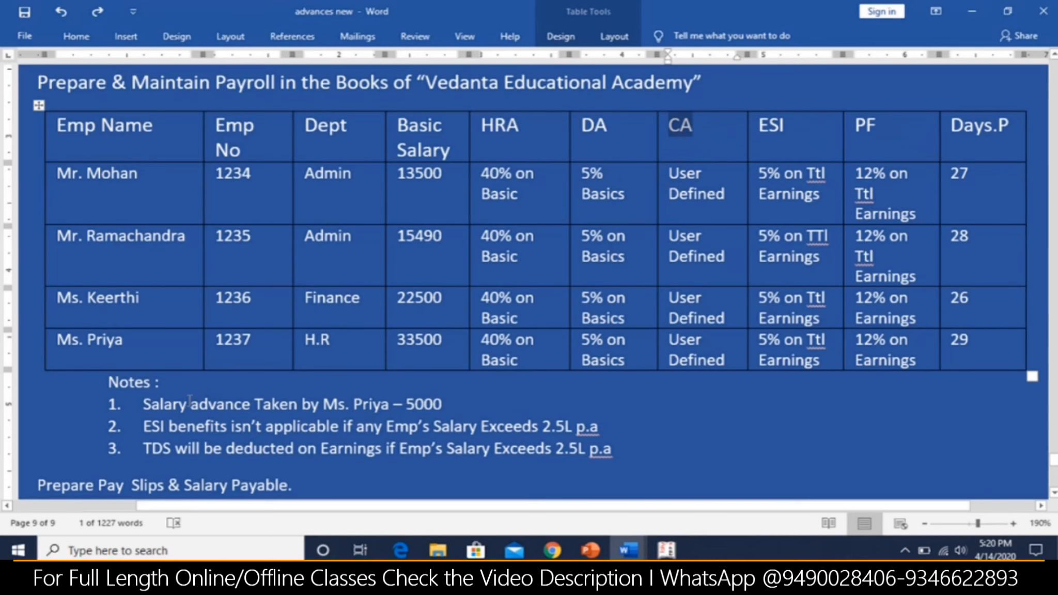
drag(144, 405, 243, 406)
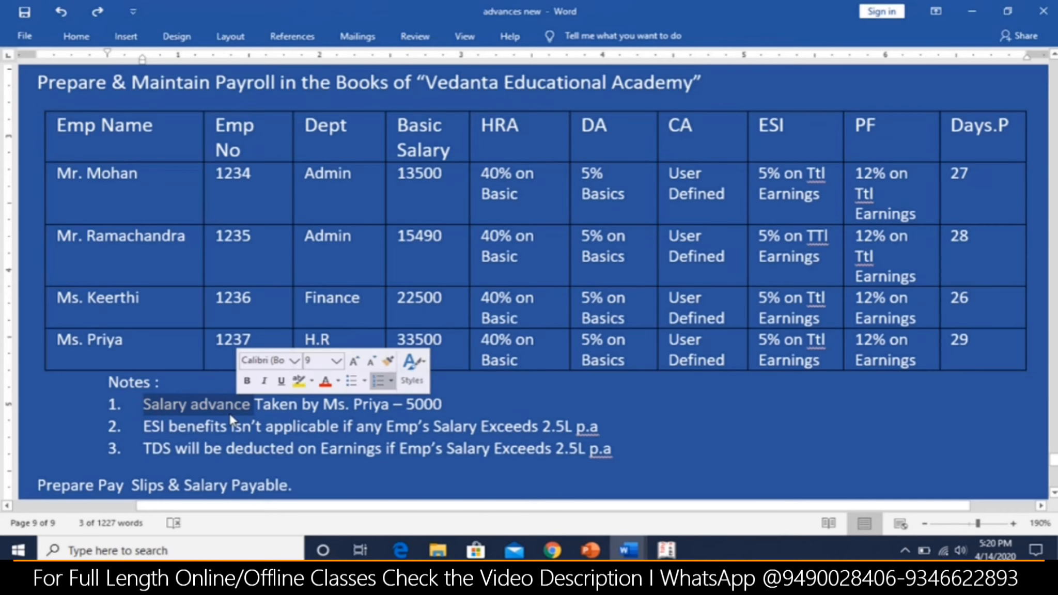
click(217, 405)
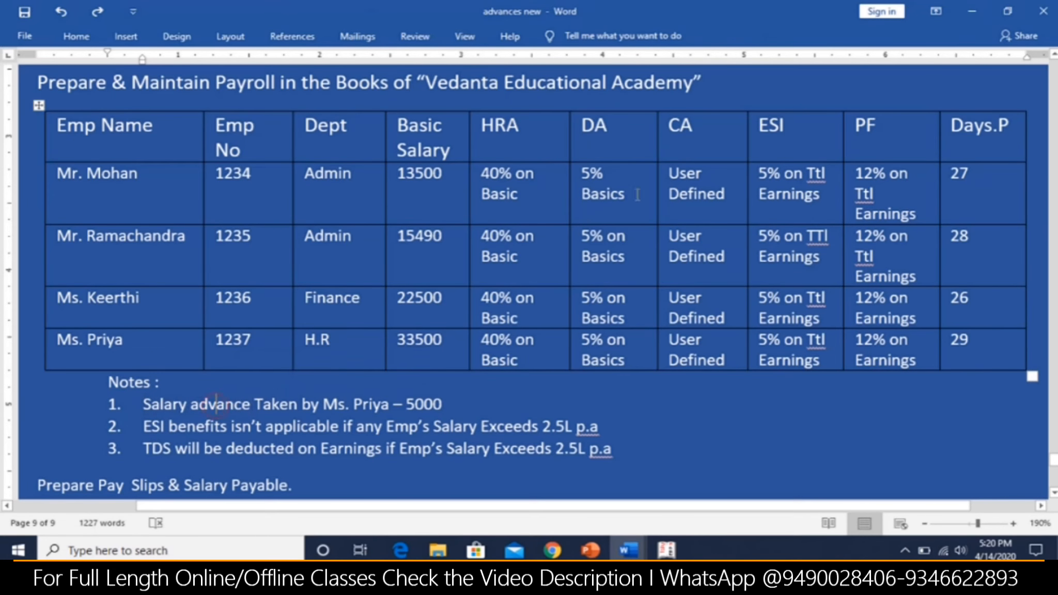
drag(682, 133, 688, 134)
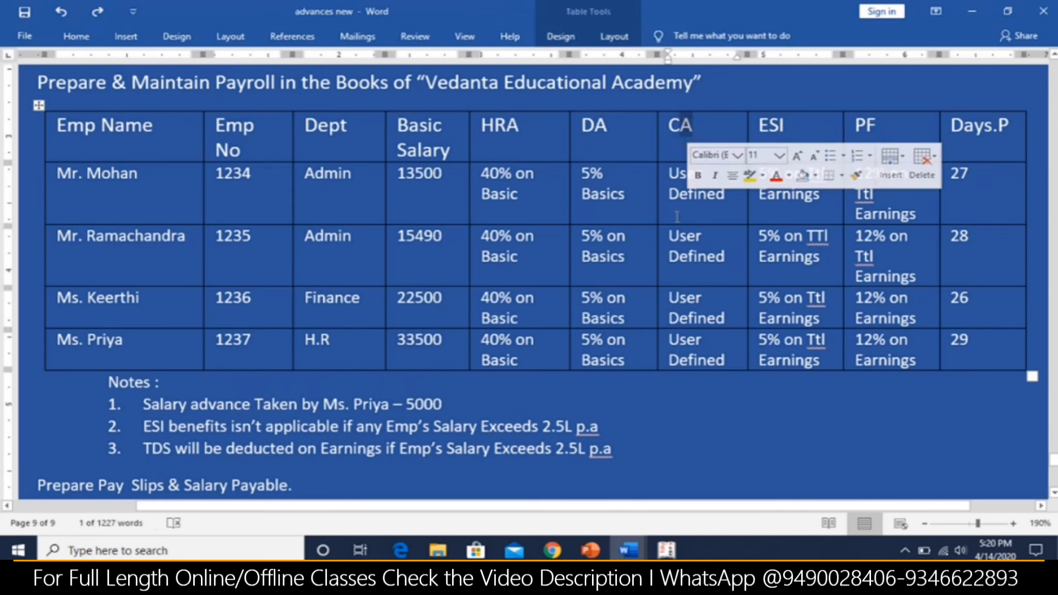
Compare the Payroll Autofill process options with the pay and attendance columns of the payroll table in Word
click(679, 194)
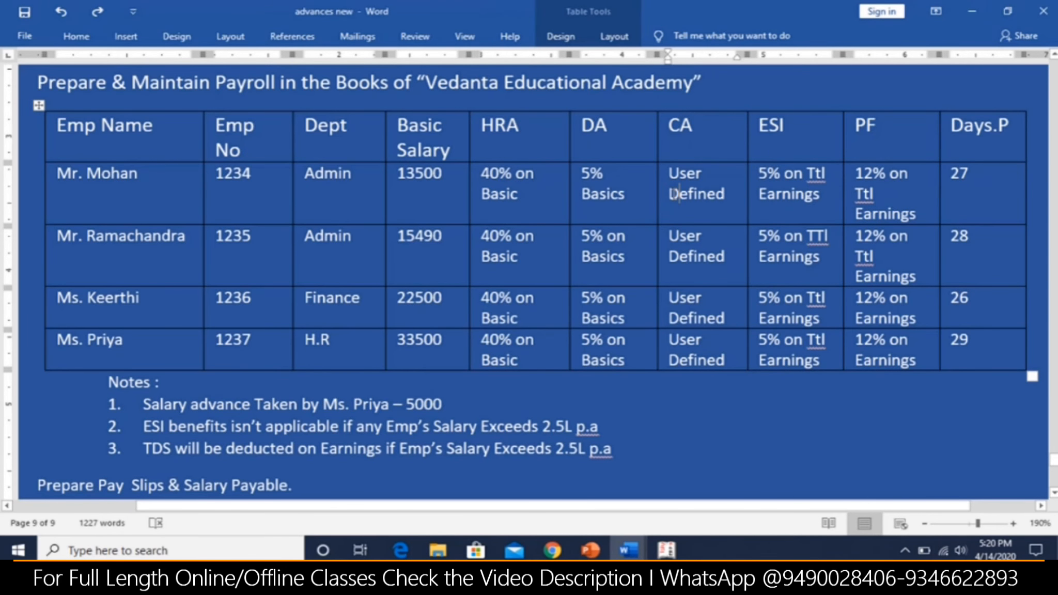
key(alt+Tab)
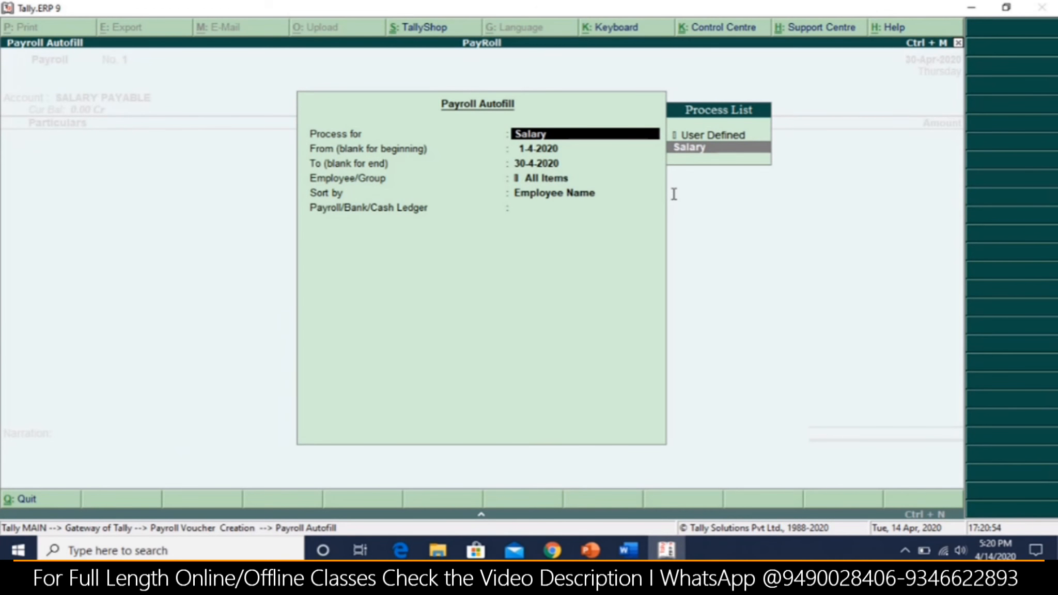
key(Up)
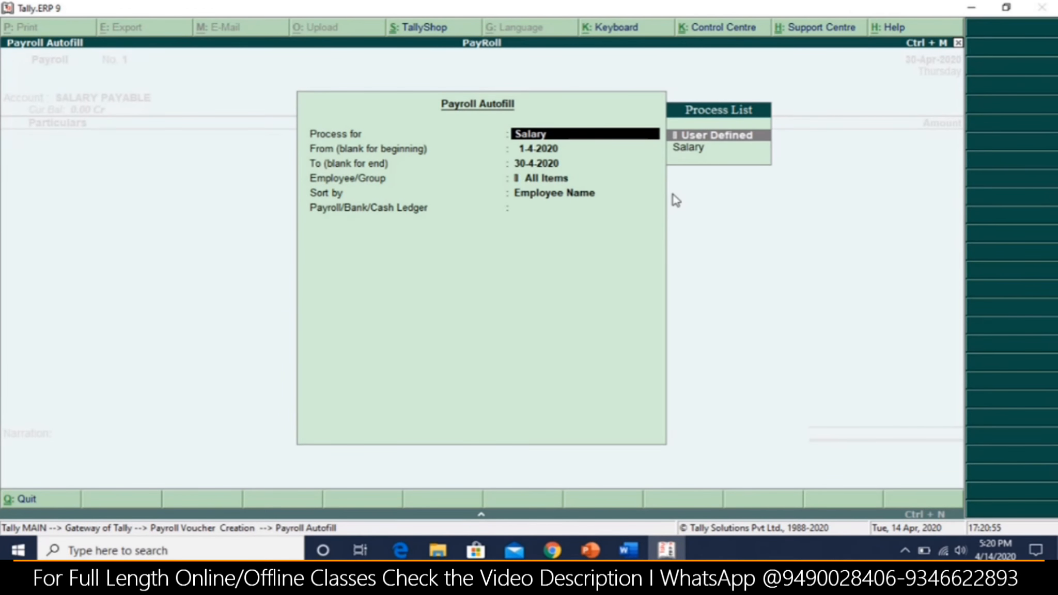
key(Down)
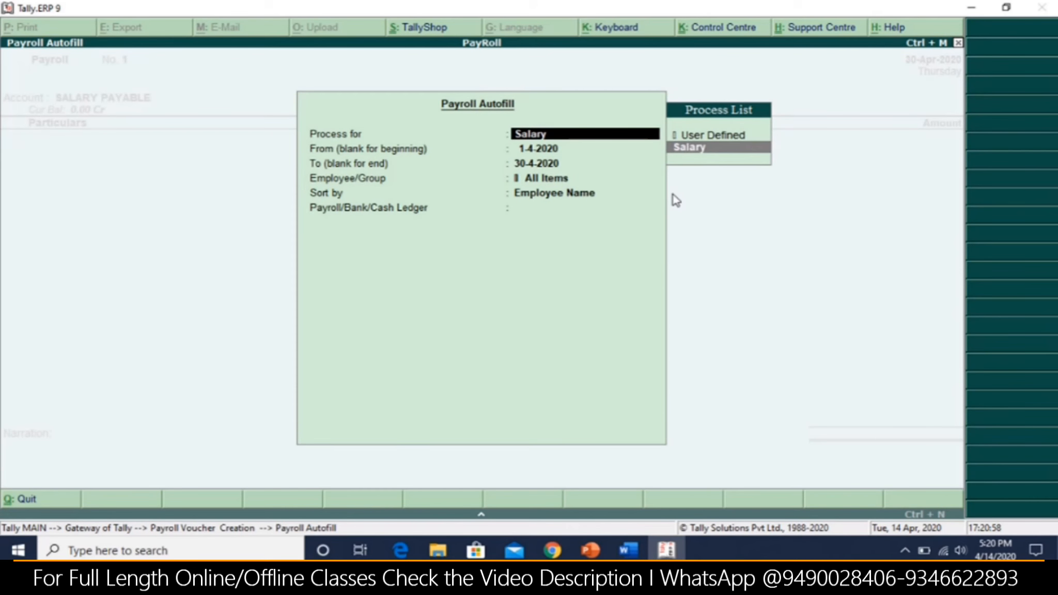
key(alt+Tab)
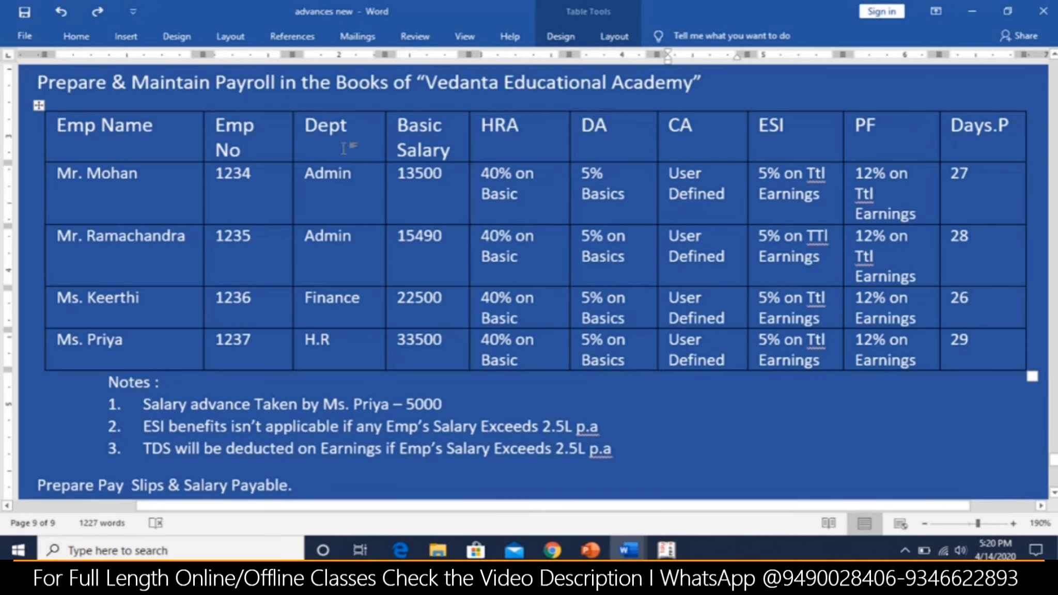
drag(680, 125, 693, 127)
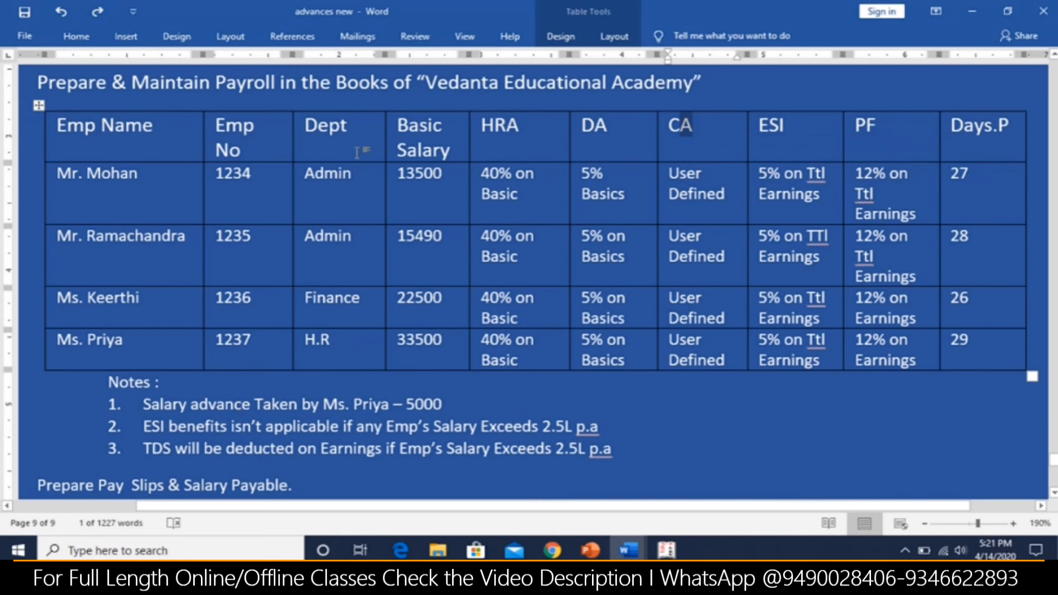
click(421, 124)
click(513, 134)
click(615, 142)
click(778, 151)
click(964, 136)
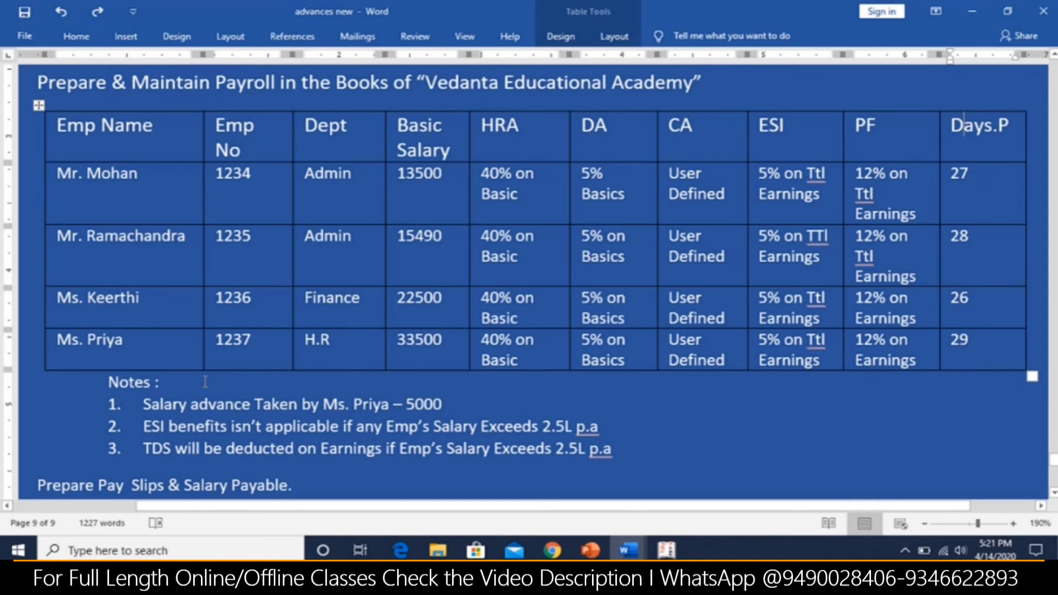
Return to Tally and confirm the Salary autofill process for the period 1-4-2020 to 30-4-2020
key(alt+Tab)
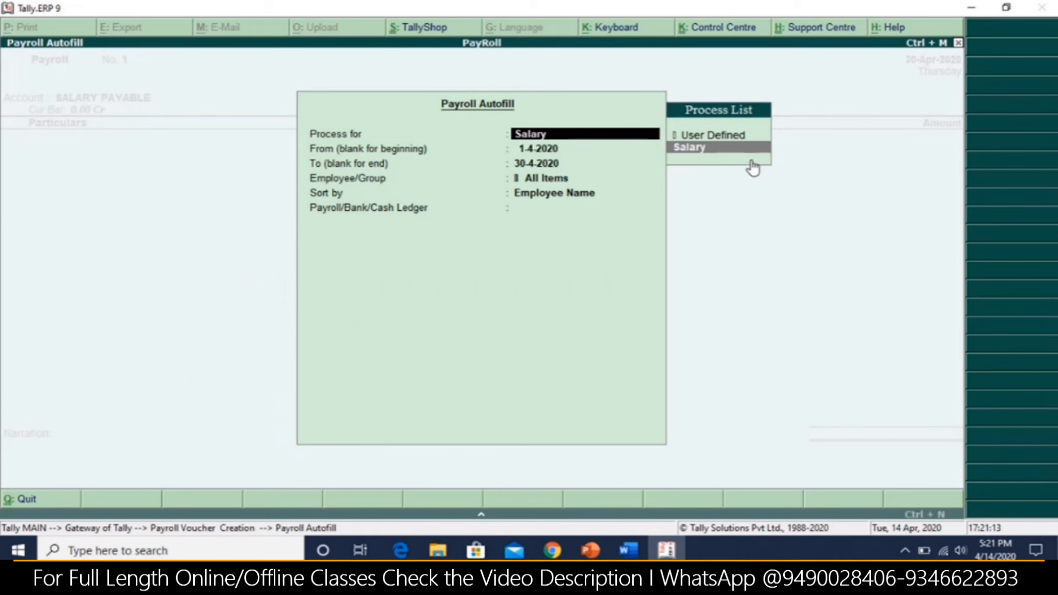
key(Return)
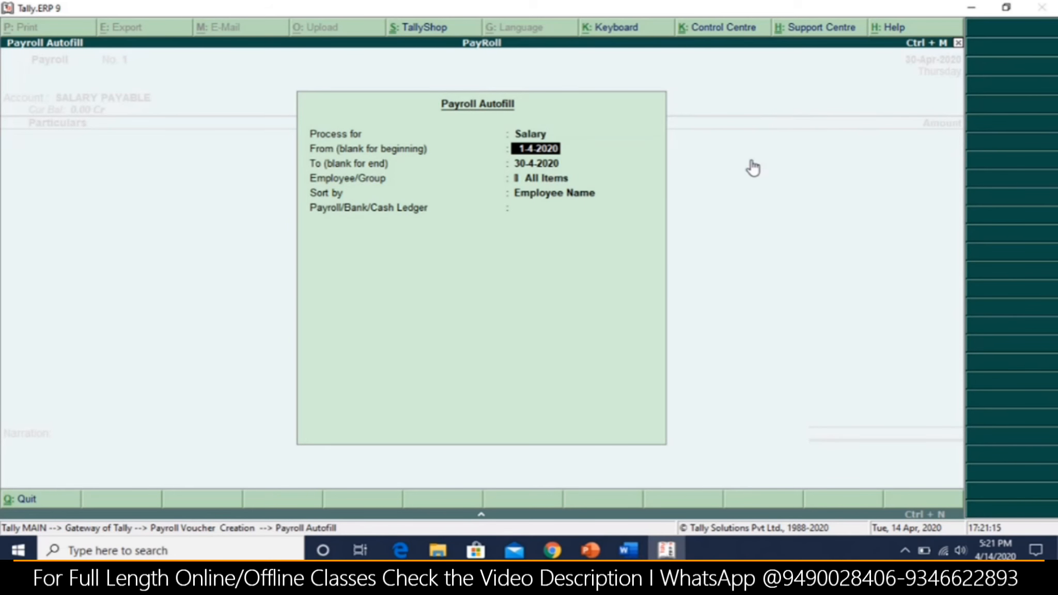
key(Return)
key(Return)
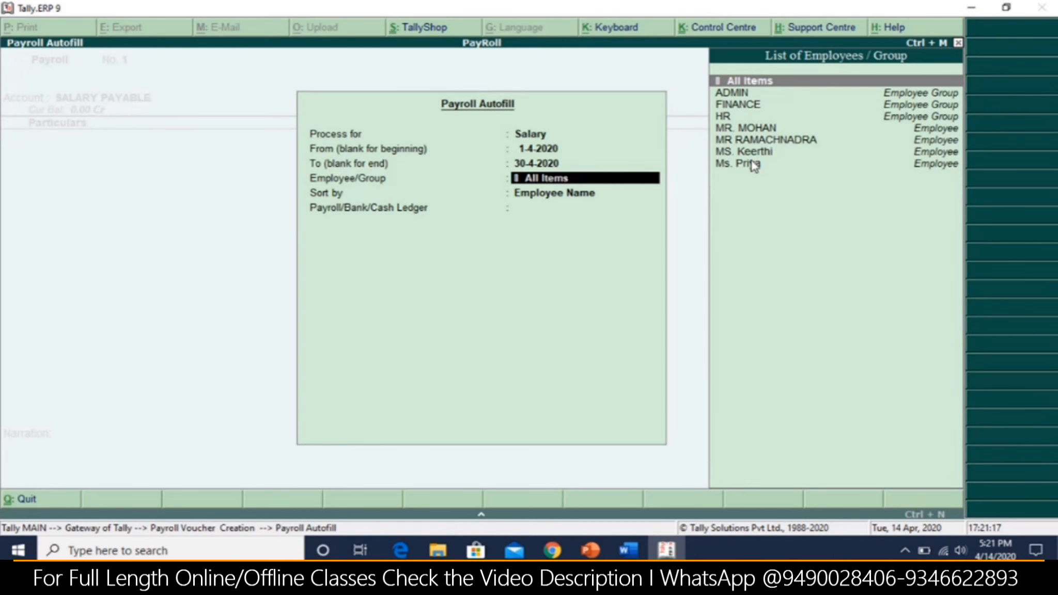
Look through the employees and employee groups available for the Payroll Autofill
key(Return)
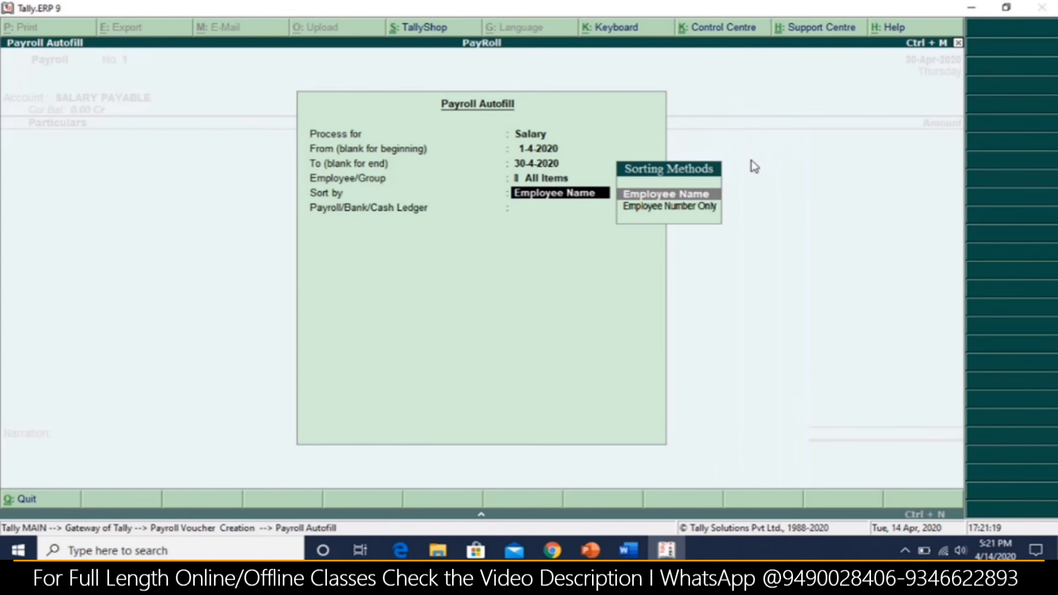
key(BackSpace)
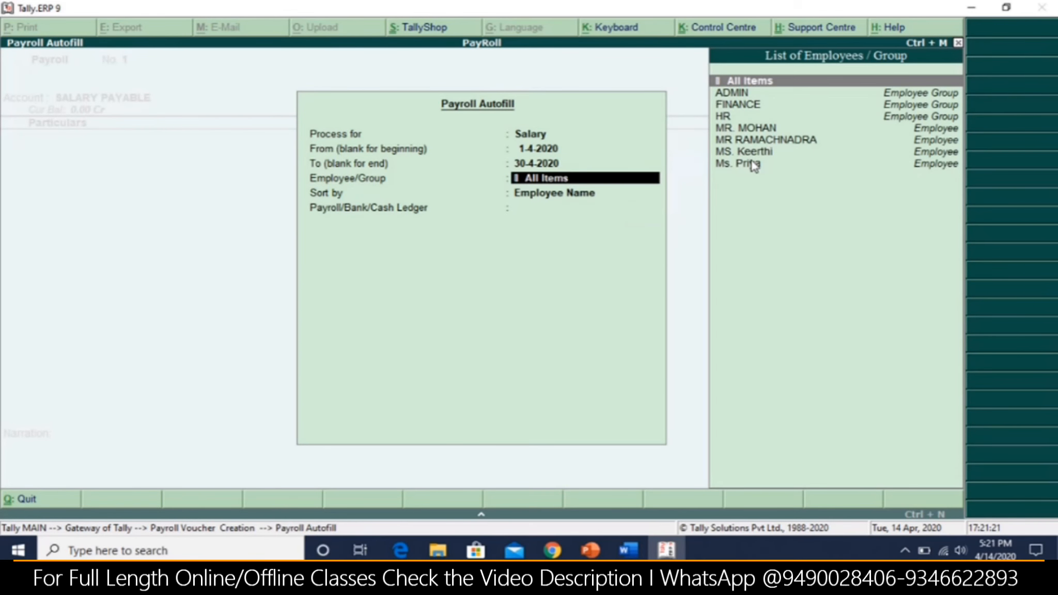
key(Down)
key(Down)
key(Down)
key(Down)
key(Down)
key(Down)
key(Down)
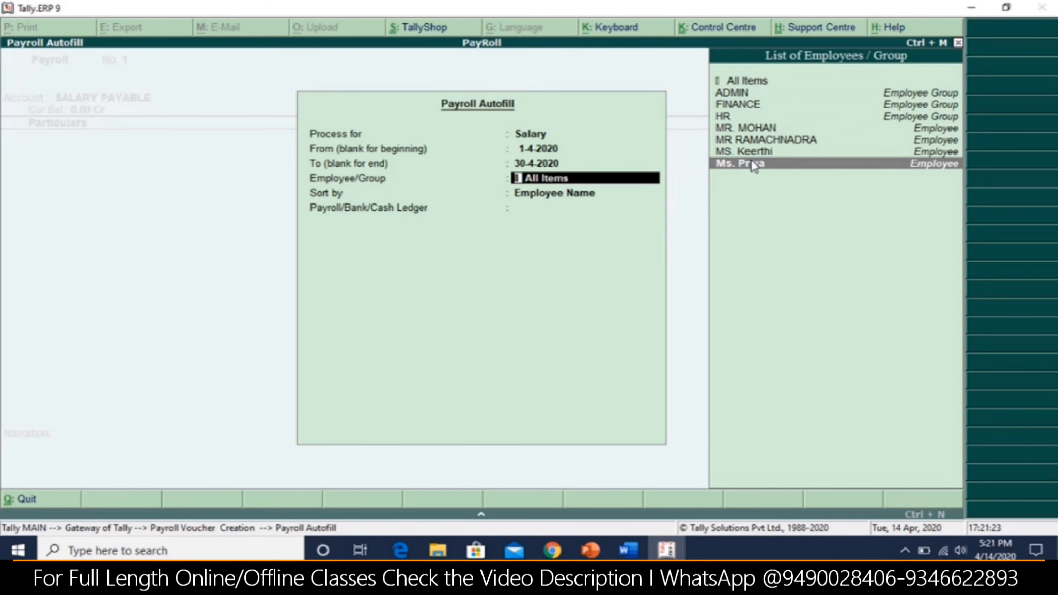
key(Up)
key(Up)
key(Up)
key(Up)
key(Up)
key(Up)
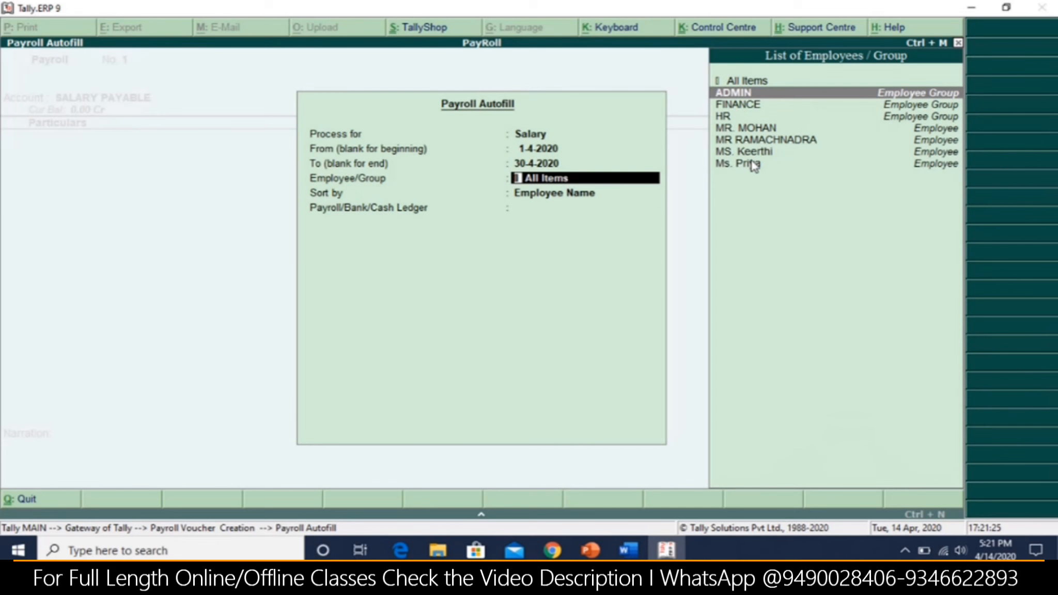
key(Up)
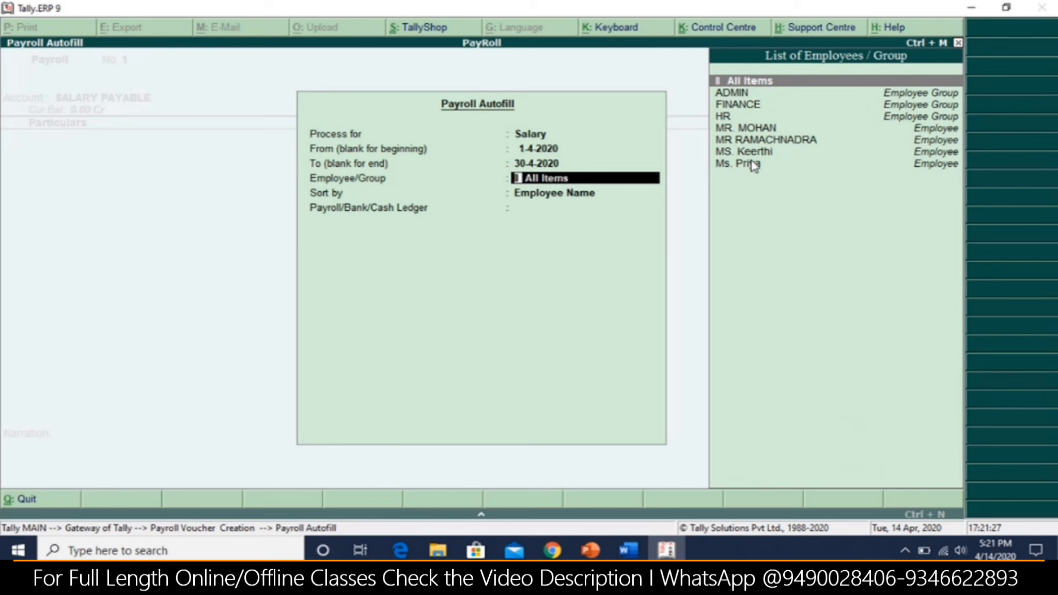
Autofill the salary voucher for All Items, sorted by Employee Name, with SALARY PAYABLE as the payroll ledger
key(Return)
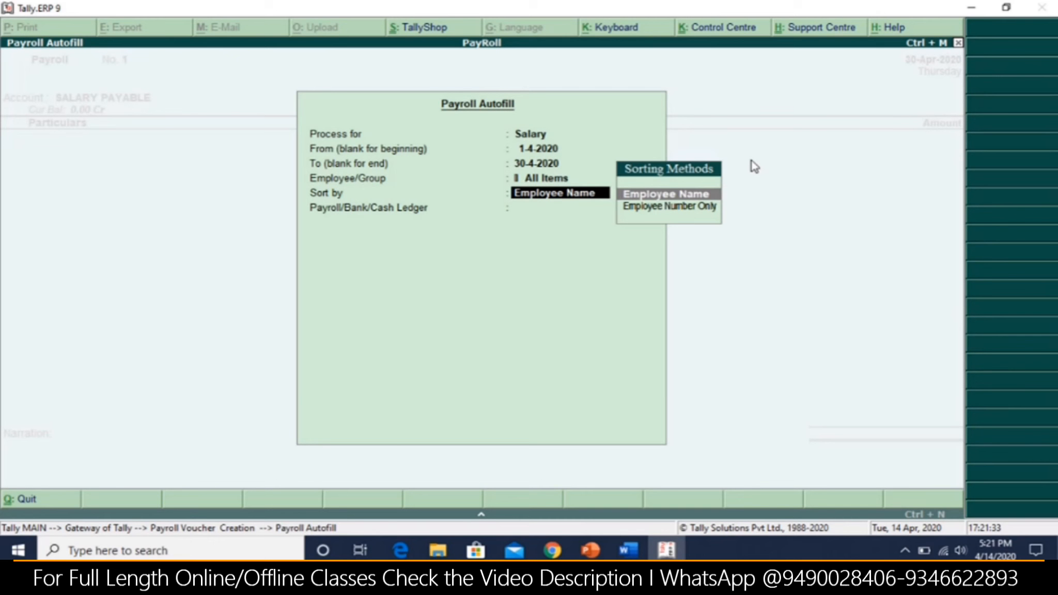
key(Return)
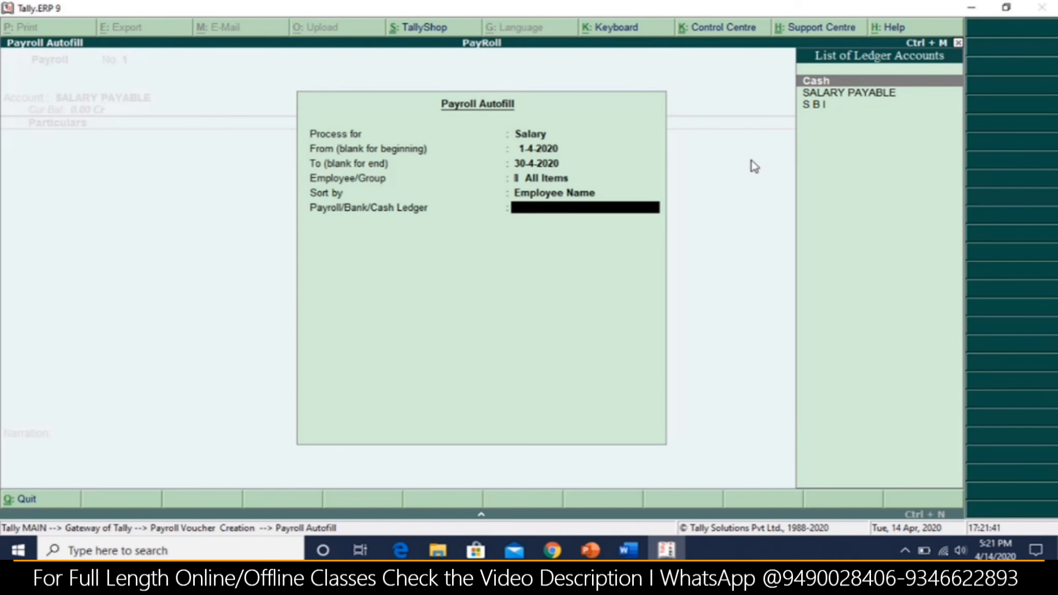
key(Down)
key(Return)
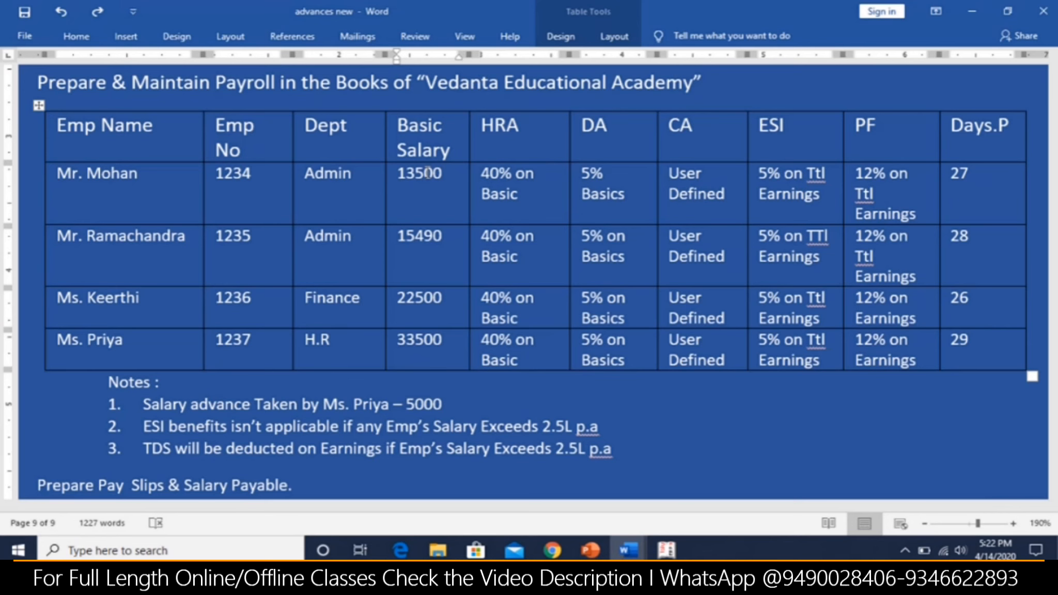
Check the autofilled salary voucher against the CA column in Word and save the voucher
key(alt+Tab)
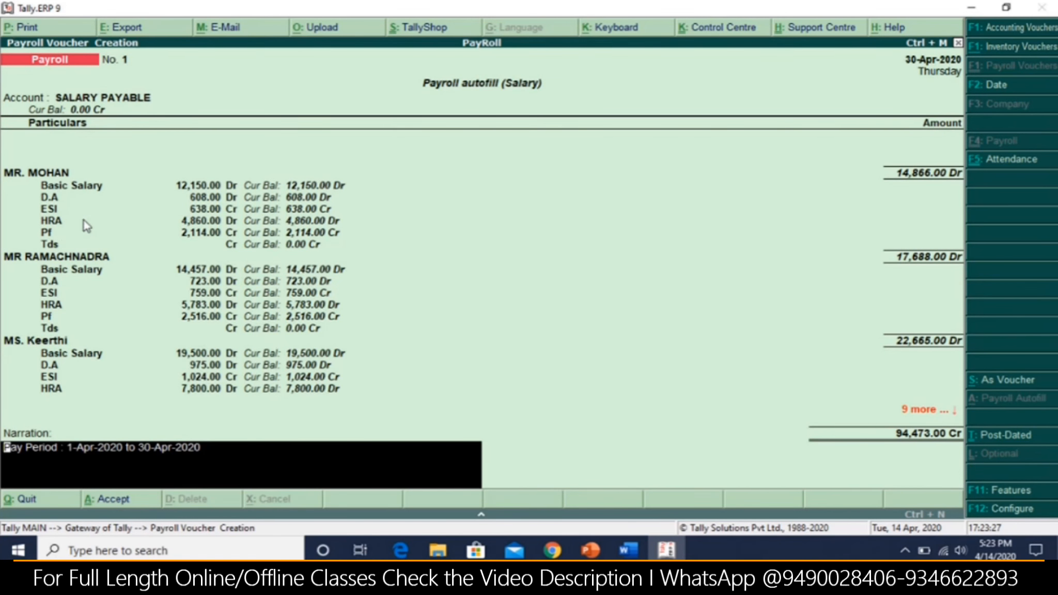
key(alt+Tab)
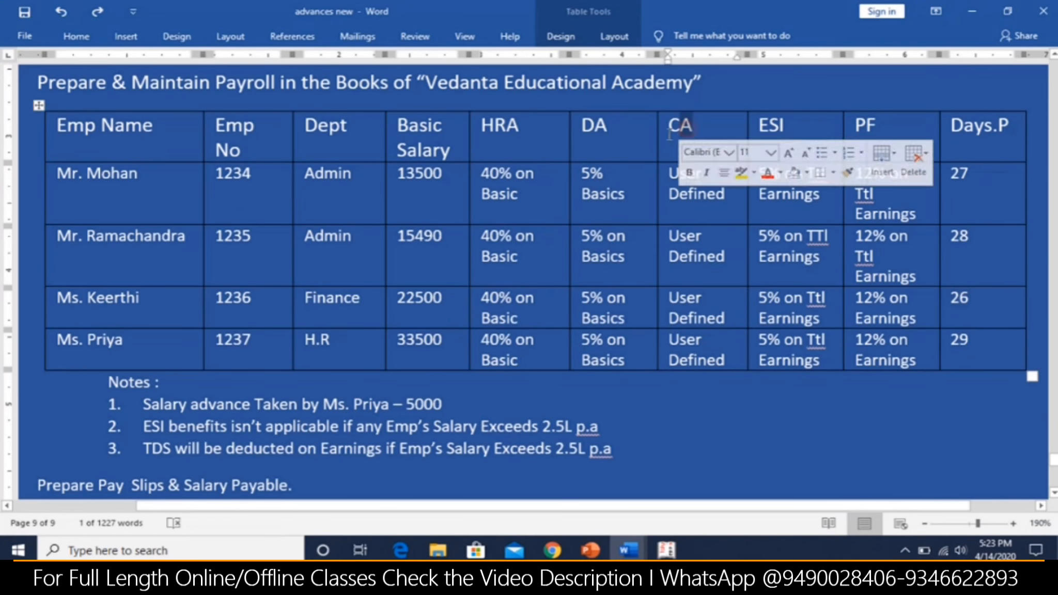
key(alt+Tab)
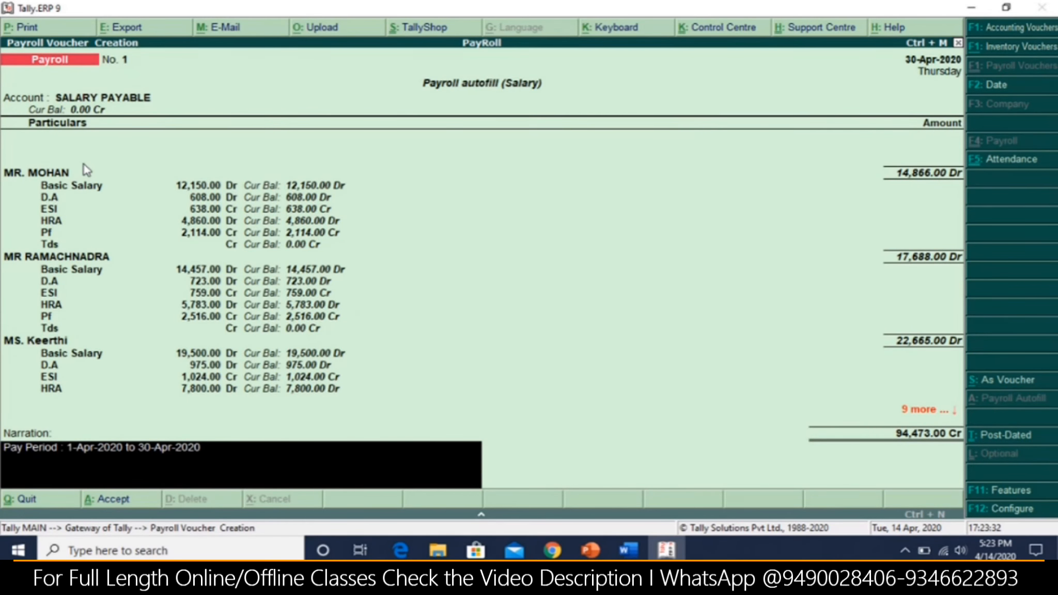
key(Return)
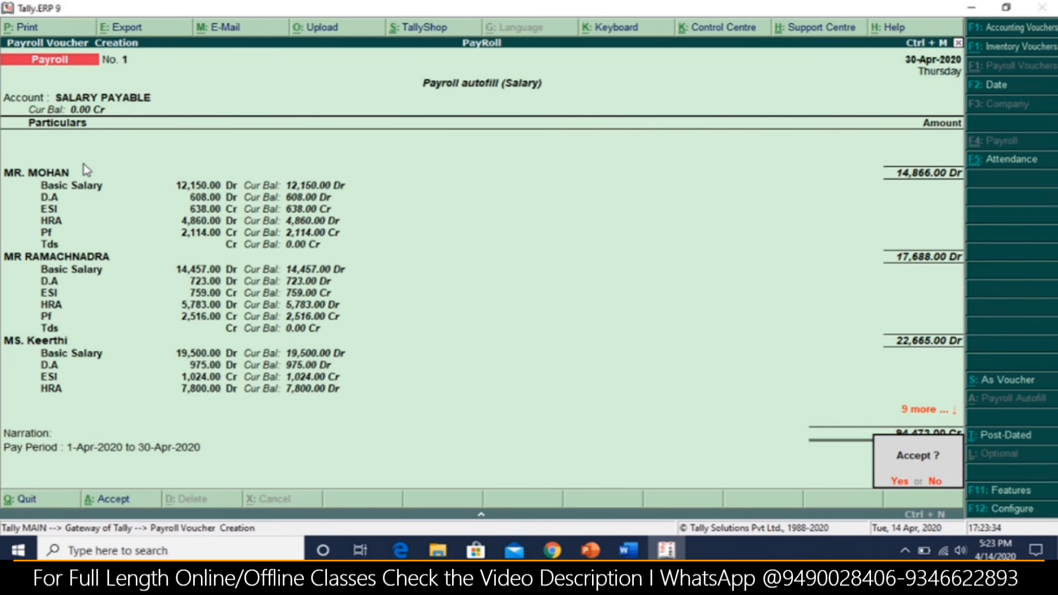
key(Return)
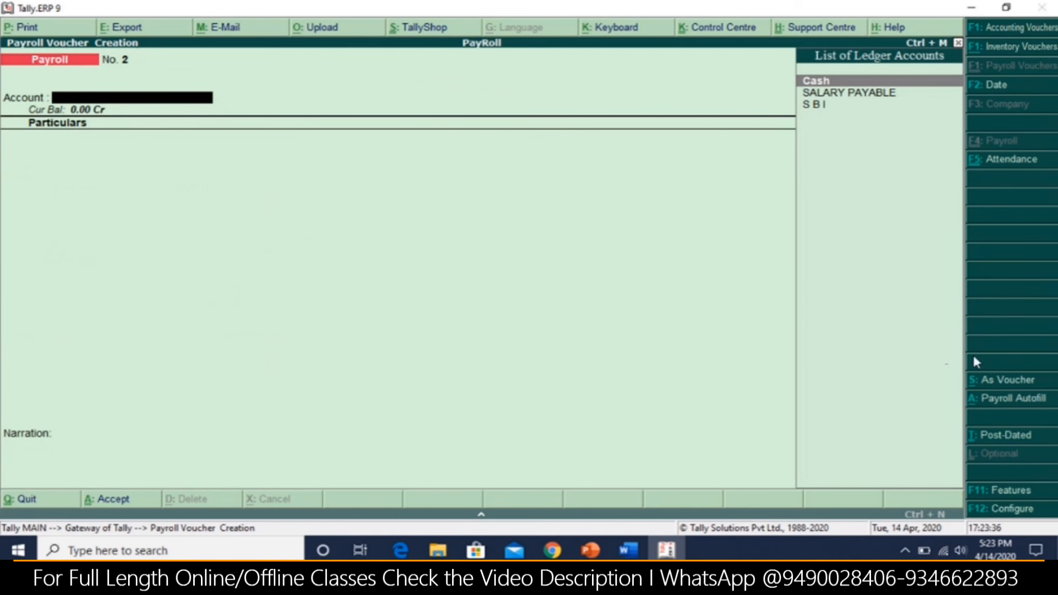
Start a second payroll voucher on the SALARY PAYABLE account and choose User Defined as the Payroll Autofill process
key(Down)
key(Return)
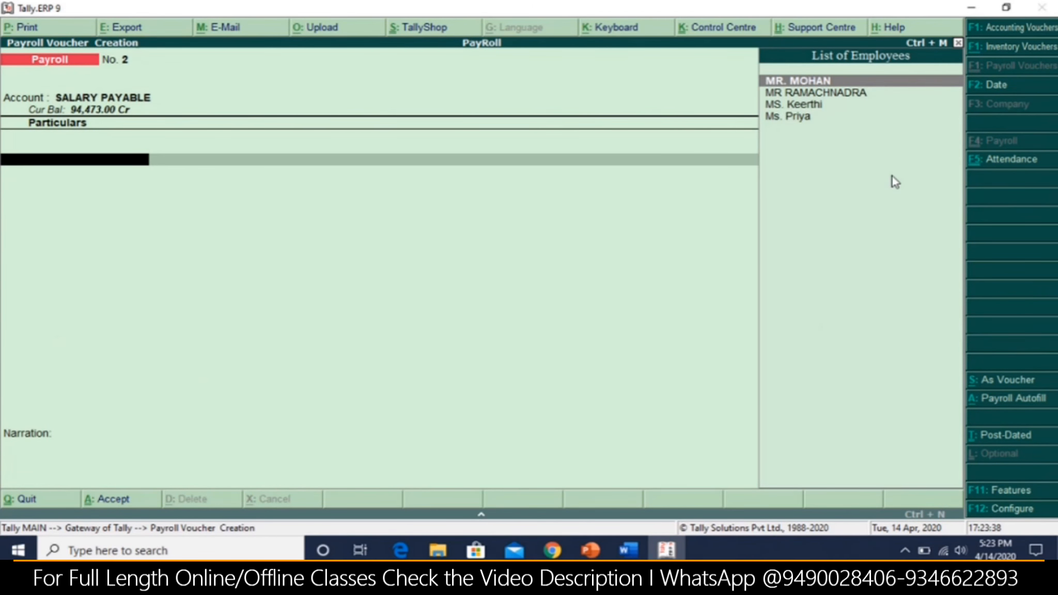
click(1033, 408)
key(Down)
key(Up)
key(Down)
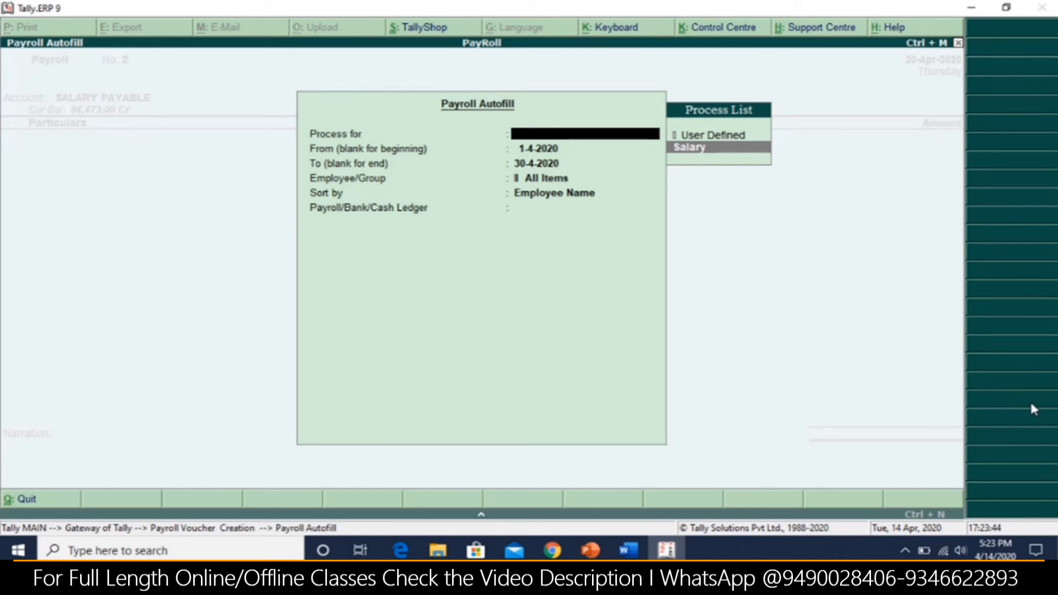
key(Up)
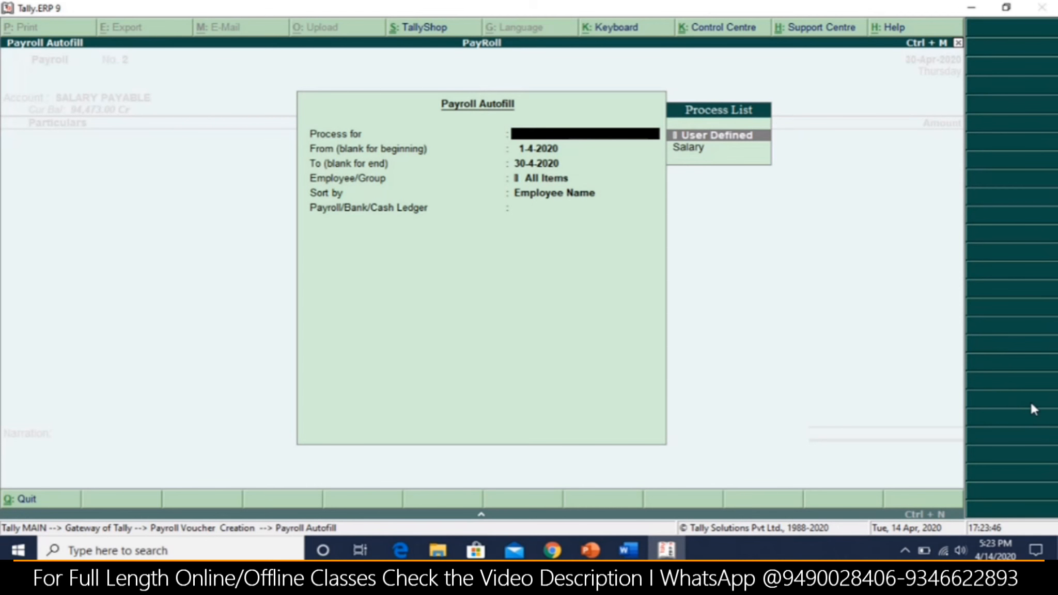
key(Return)
Autofill the user-defined pay heads for All Items from 1-4-2020 to 30-4-2020, sorted by Employee Name, using the SALARY PAYABLE ledger
key(Return)
key(Return)
key(Return)
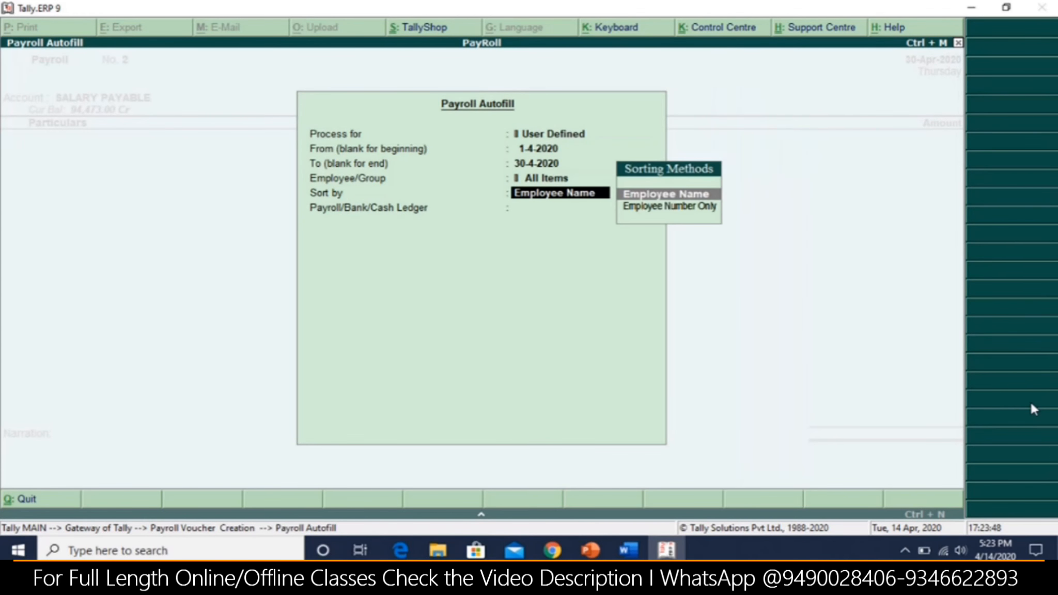
key(Return)
key(Return)
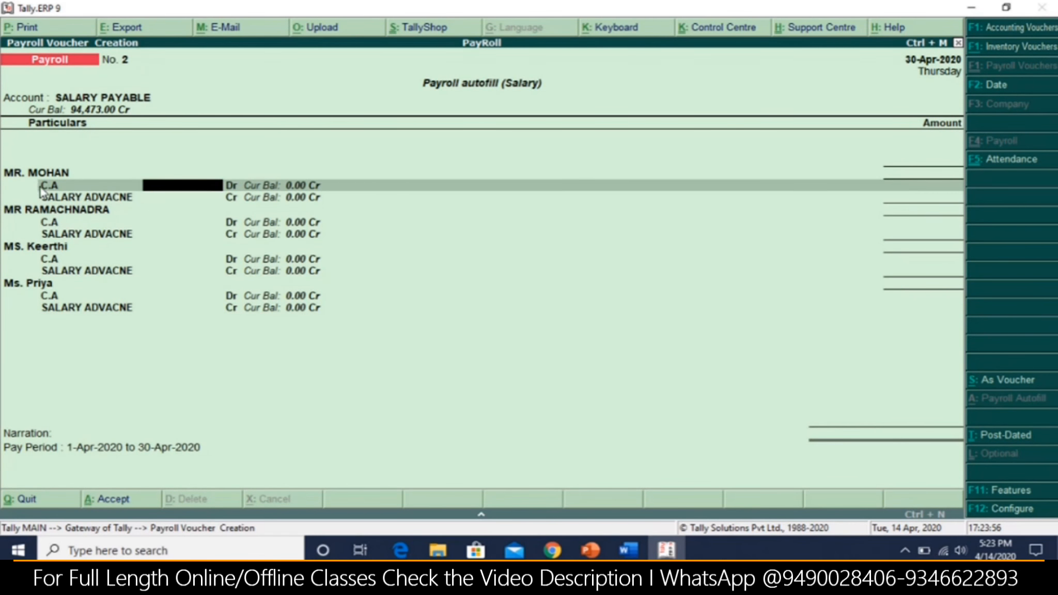
Check the user-defined CA entries and the salary advance amount in the Word payroll exercise
key(alt+Tab)
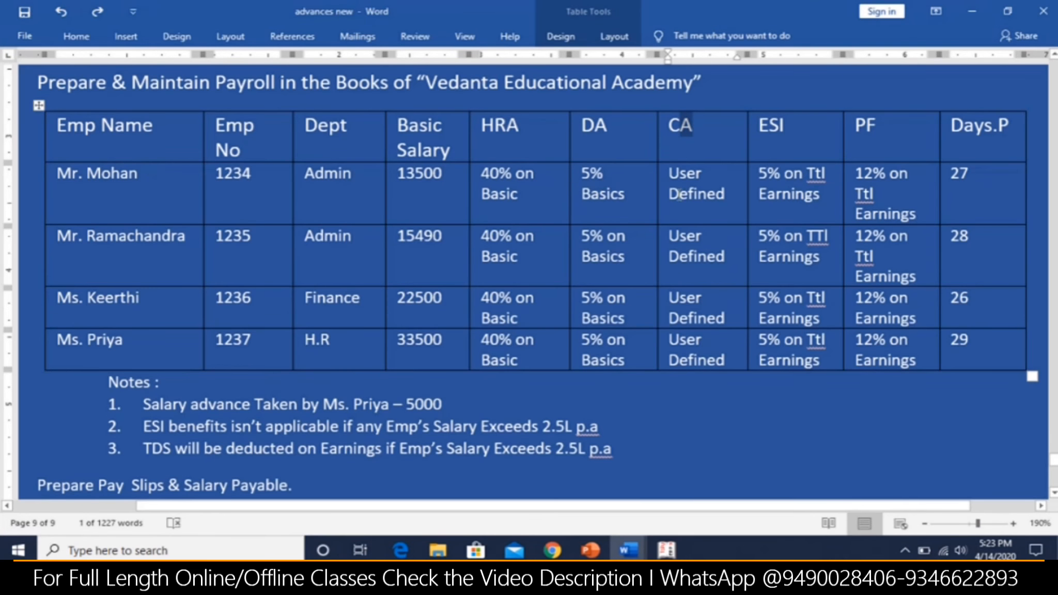
drag(728, 195, 672, 166)
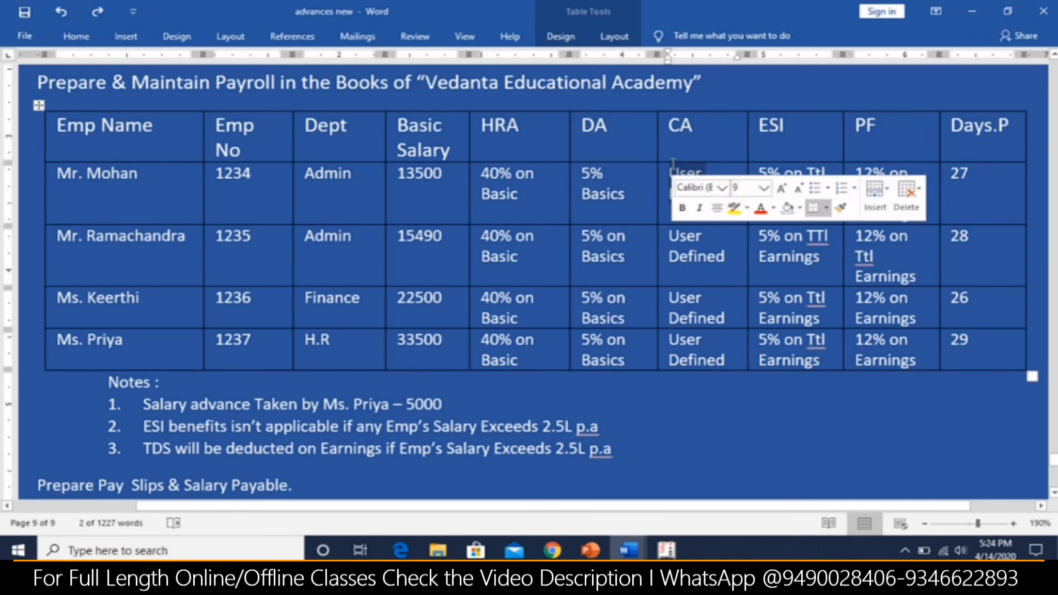
click(704, 243)
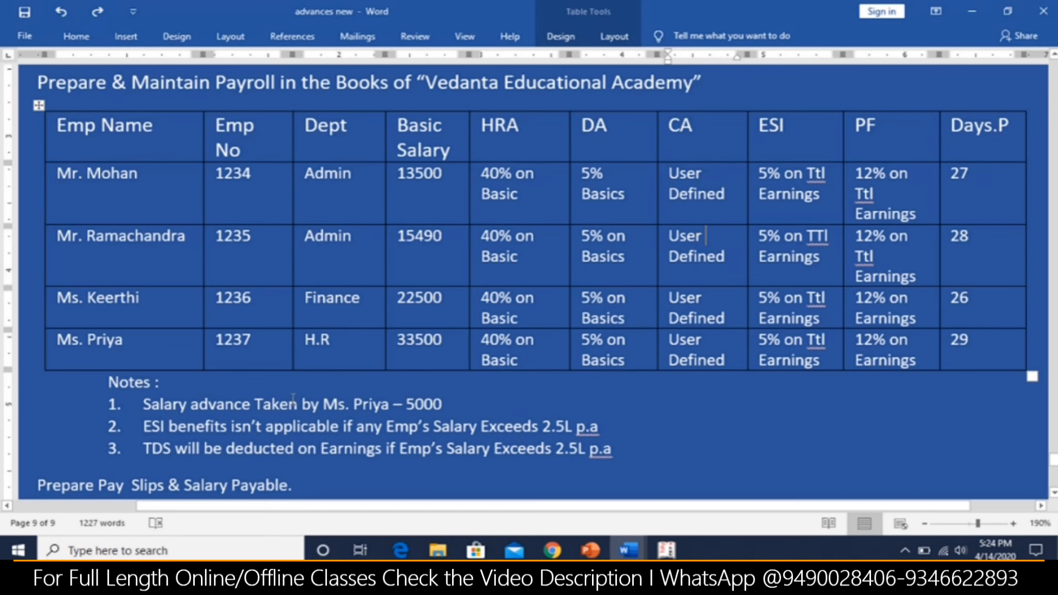
drag(406, 403, 457, 401)
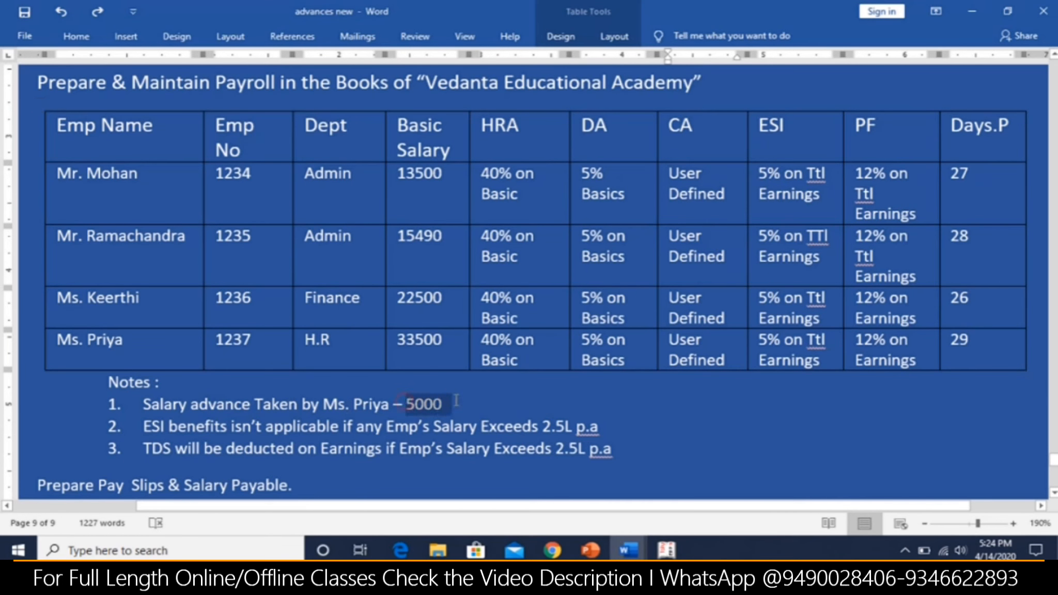
key(alt+Tab)
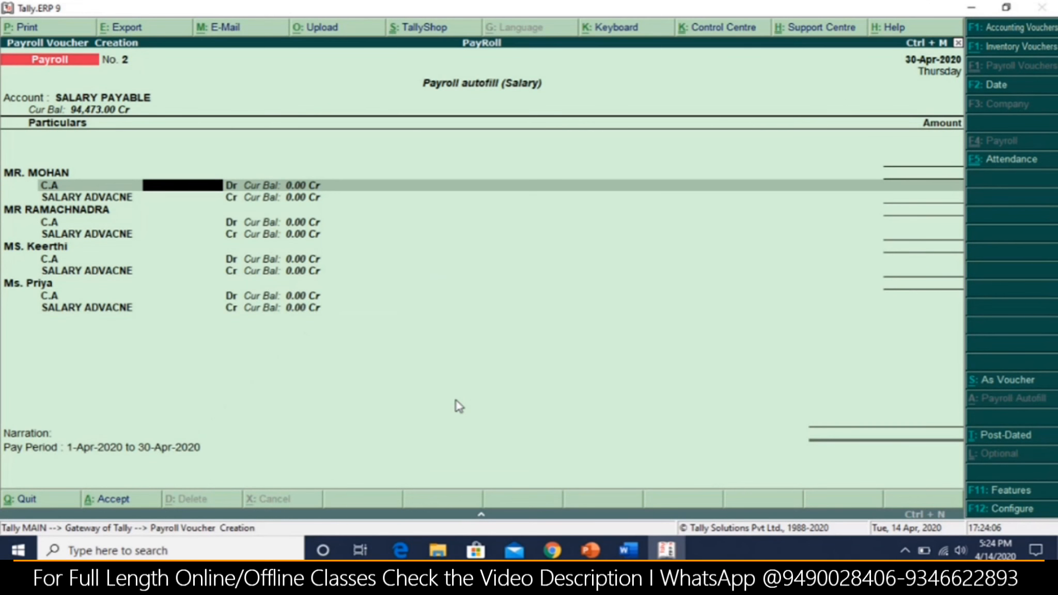
Enter C.A amounts of 2000, 3000, 1500 and 2000 for the four employees in their listed order in the payroll voucher
text(2000)
key(Return)
key(Return)
text(3000)
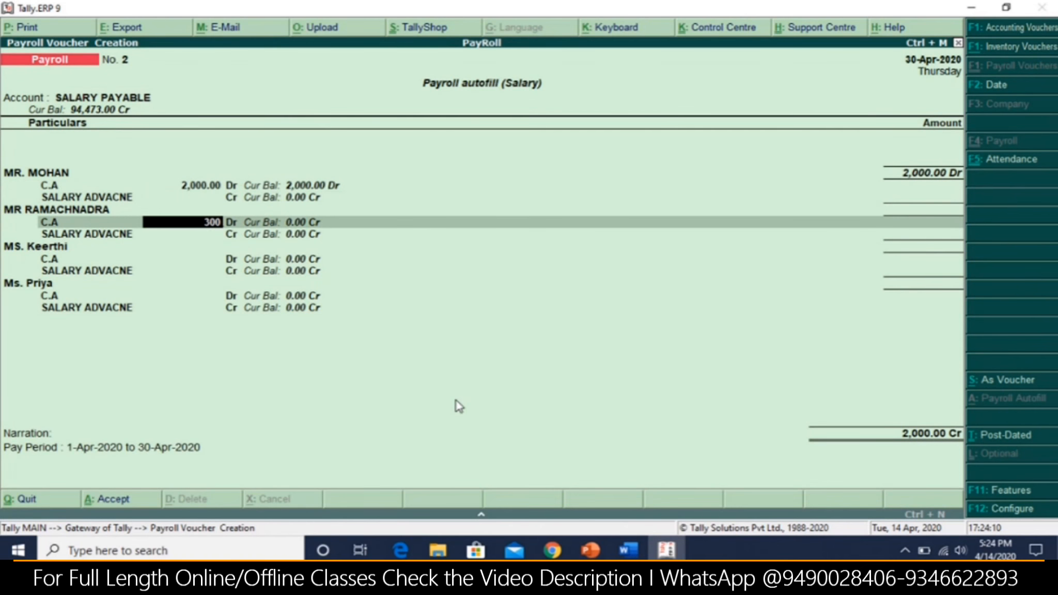
key(Return)
key(Return)
text(1500)
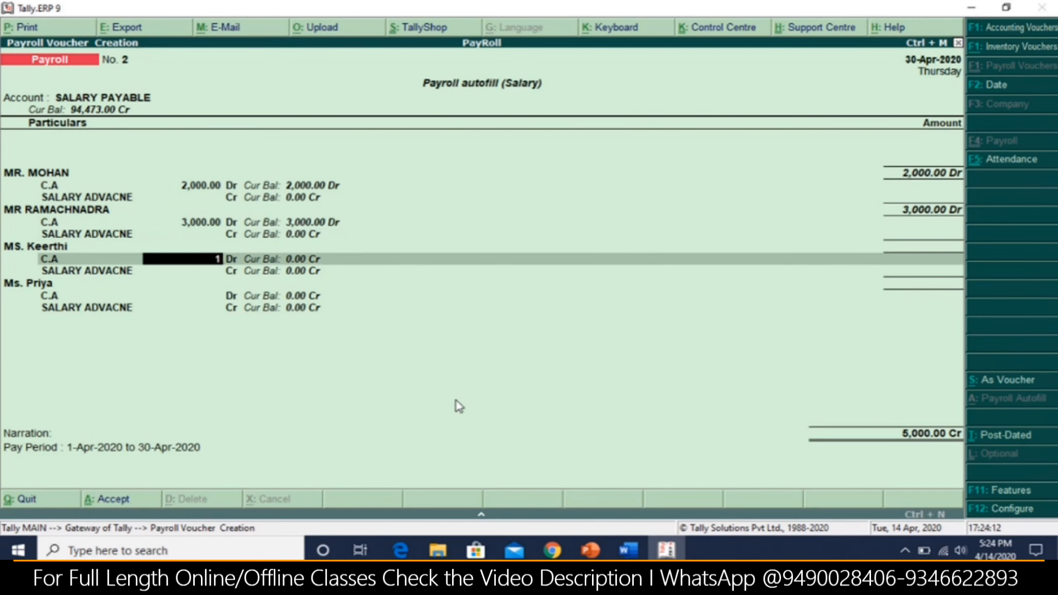
key(Return)
key(Return)
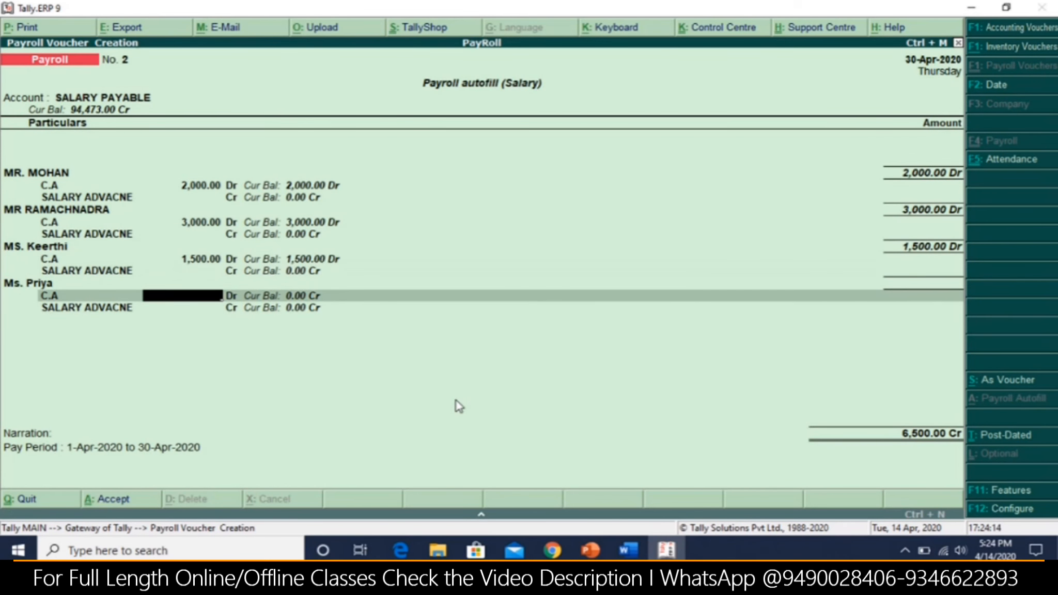
text(2000)
key(Return)
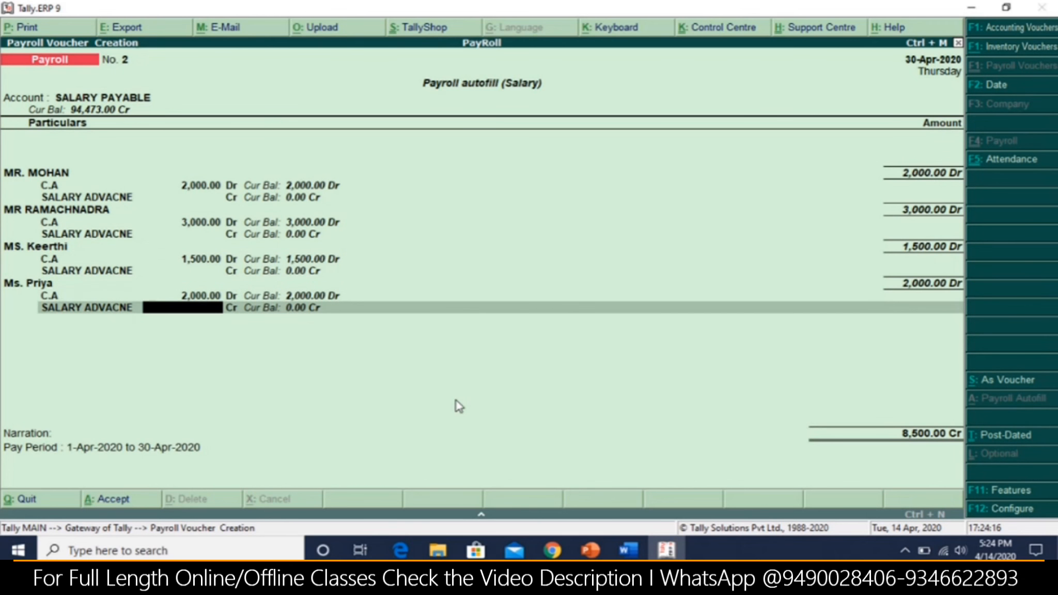
Enter a salary advance of 5000 for the last employee and save the user-defined payroll voucher
text(5000)
key(Return)
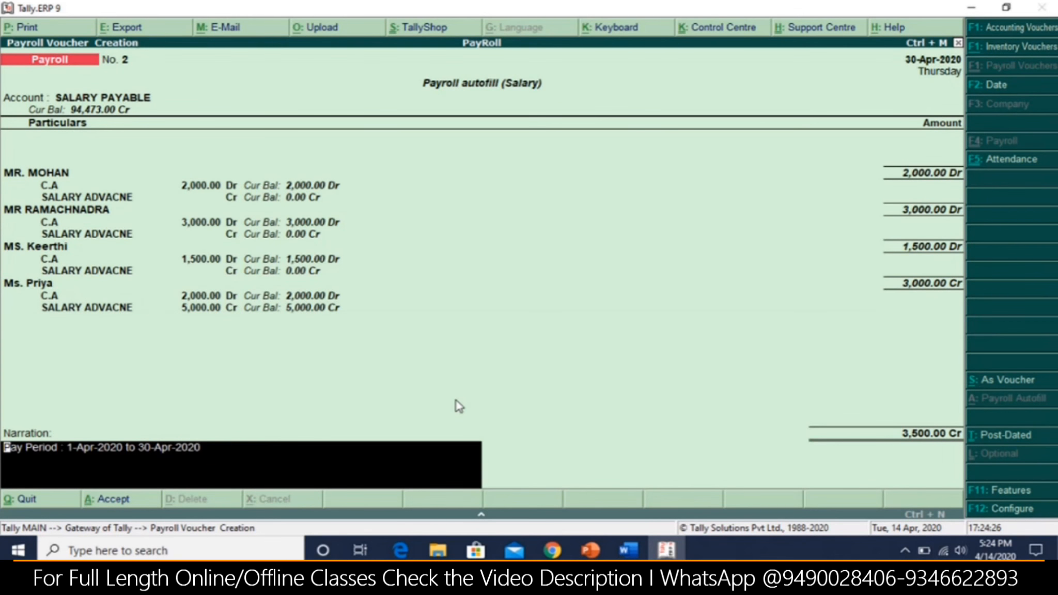
key(Return)
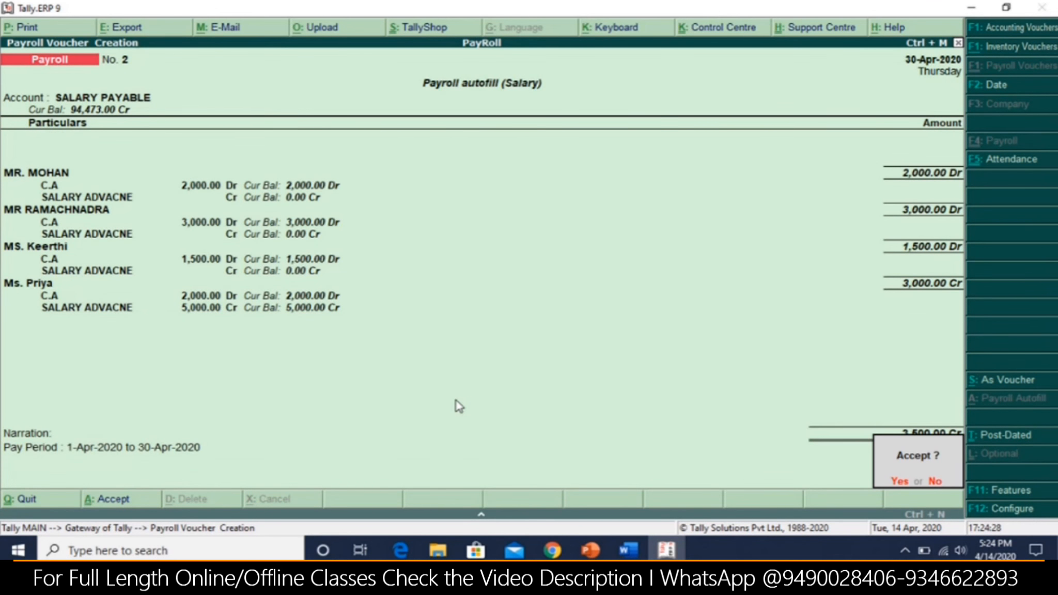
key(Return)
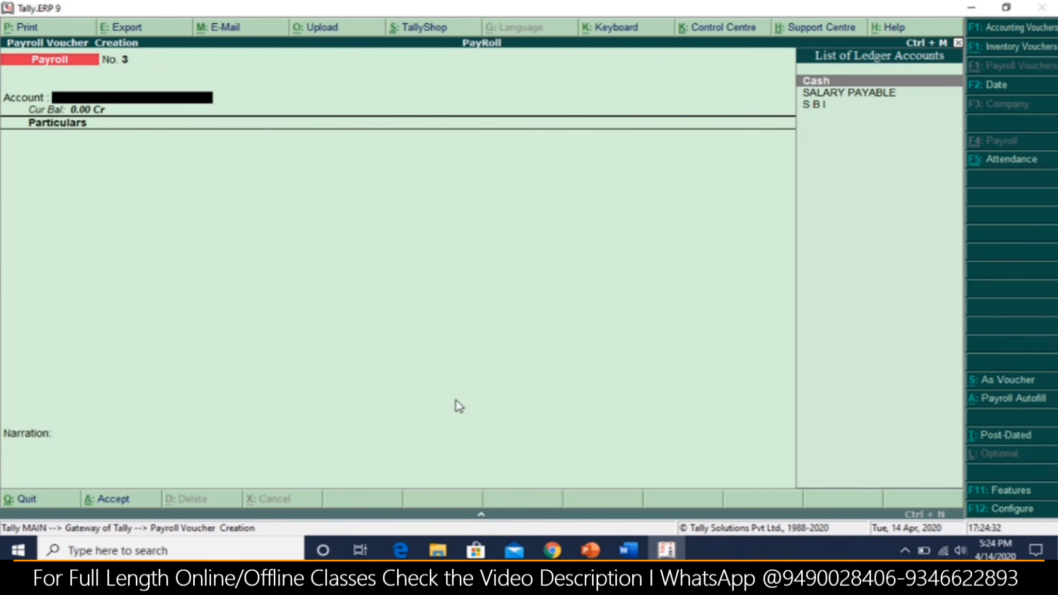
Check the payroll process slide in PowerPoint and the Word payroll exercise, and return to Tally
key(alt+Tab)
key(alt+Tab)
key(Tab)
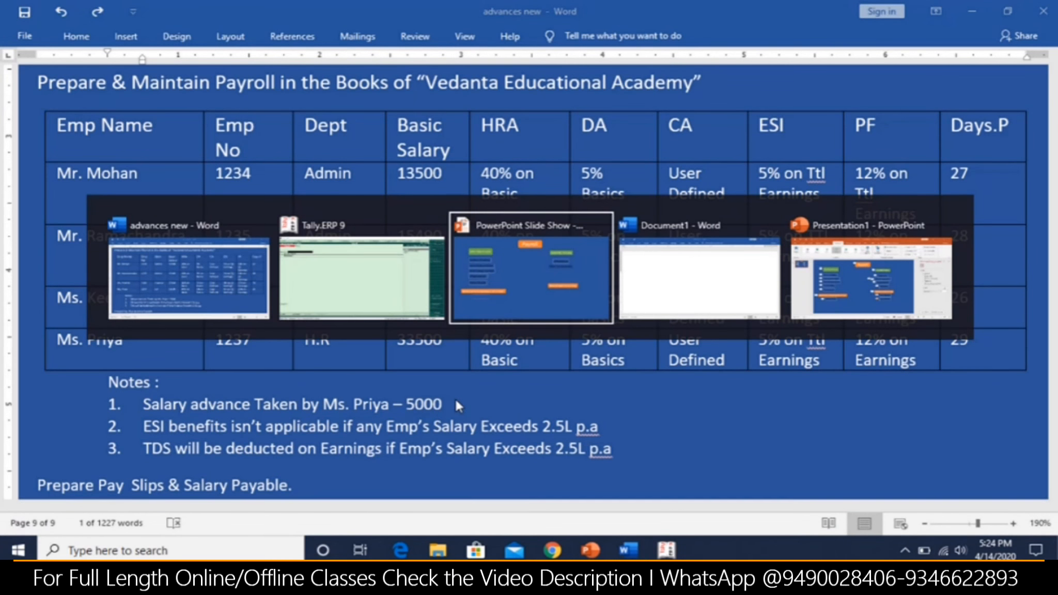
key(Right)
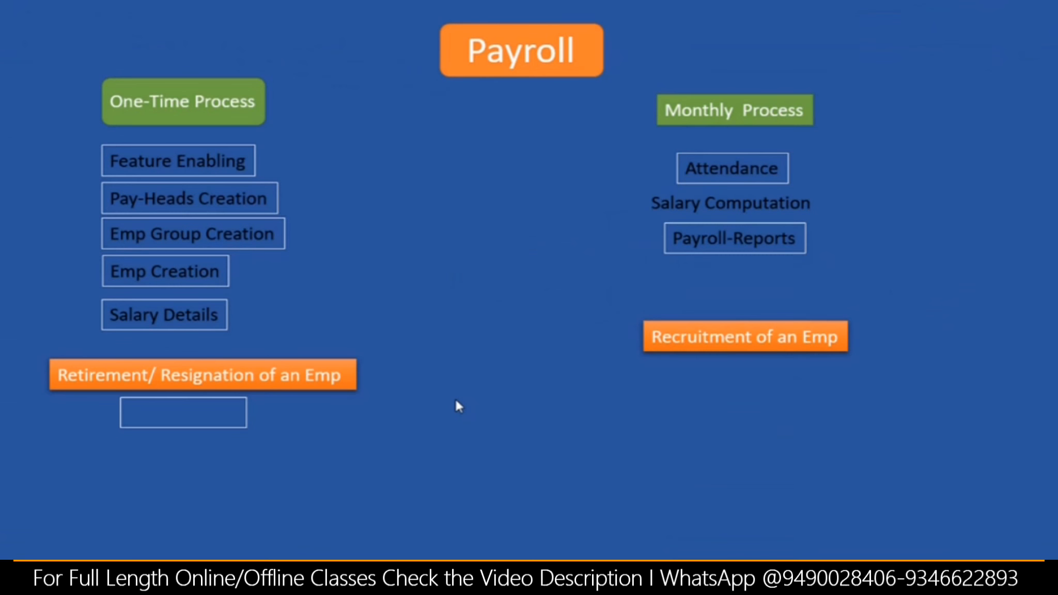
key(alt+Tab)
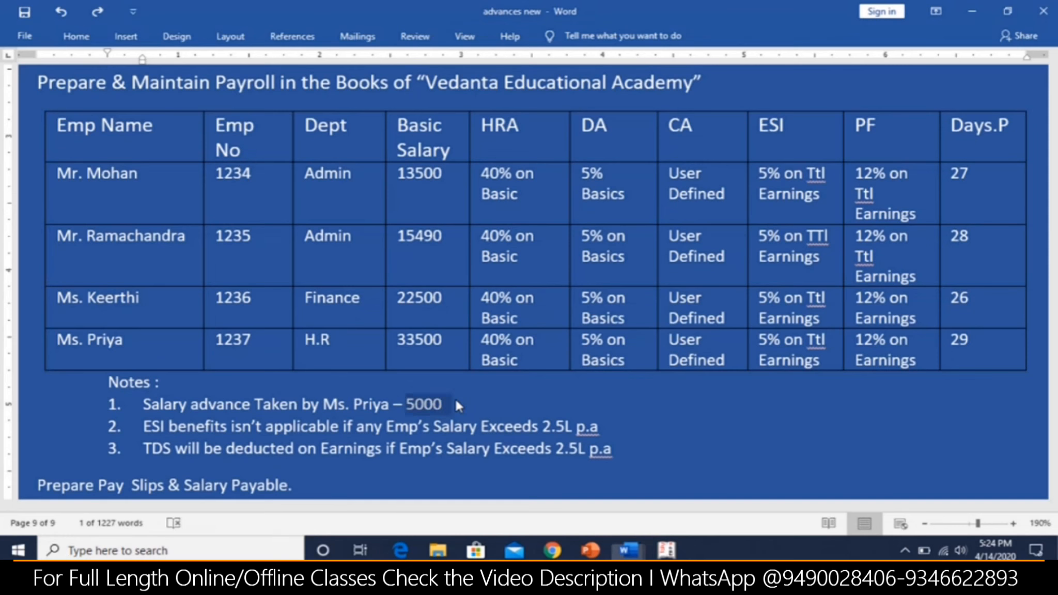
key(alt+Tab)
key(alt+Tab)
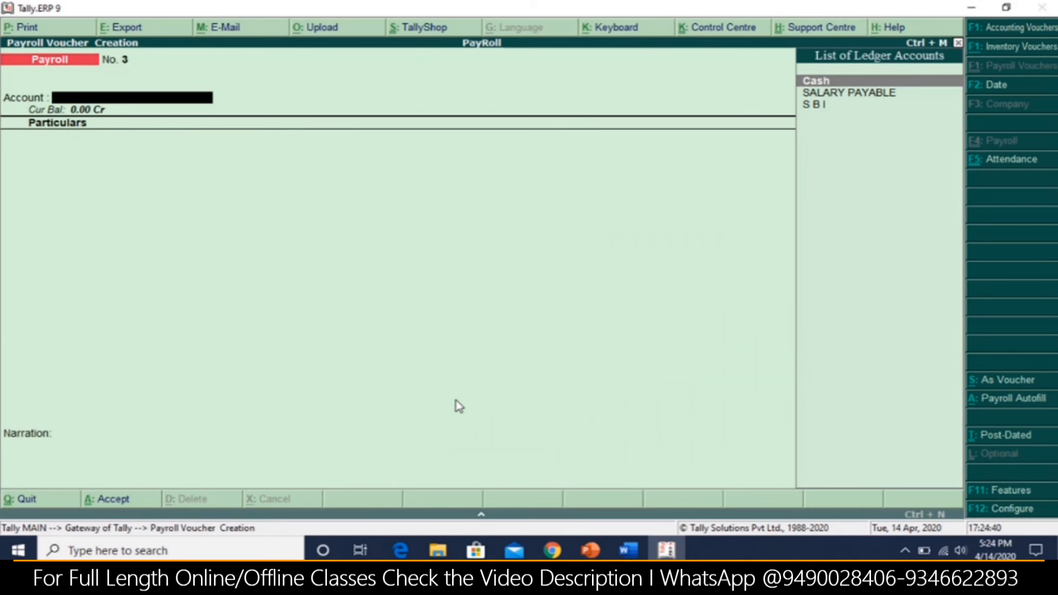
Leave the blank payroll voucher and open Payroll Reports from the Display reports
key(Escape)
key(Down)
key(Down)
key(Down)
key(Down)
key(Down)
key(Down)
key(Down)
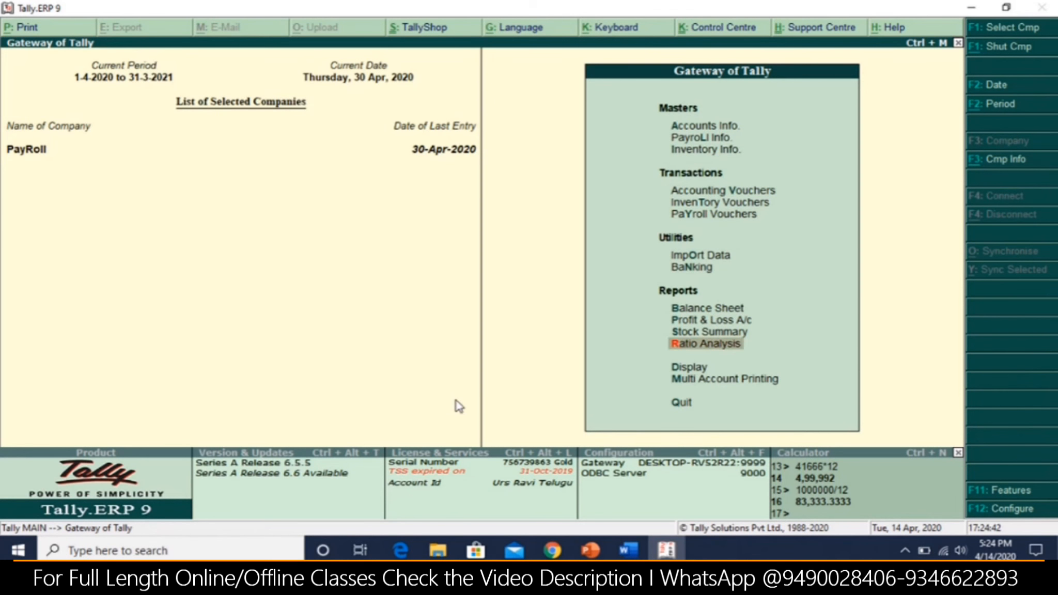
key(Return)
key(Down)
key(Down)
key(Down)
key(Down)
key(Down)
key(Down)
key(Down)
key(Down)
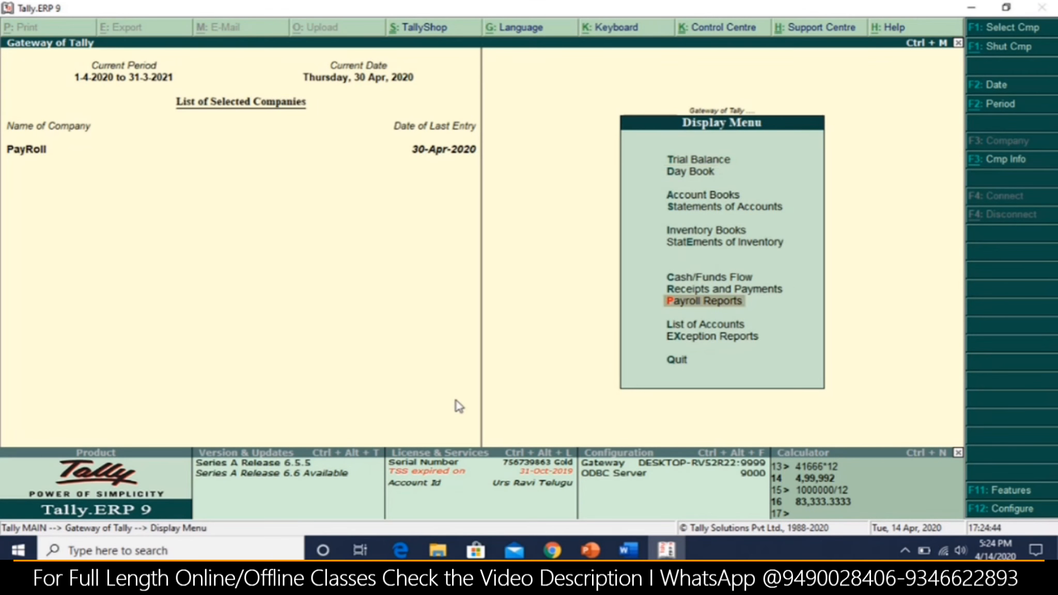
key(Return)
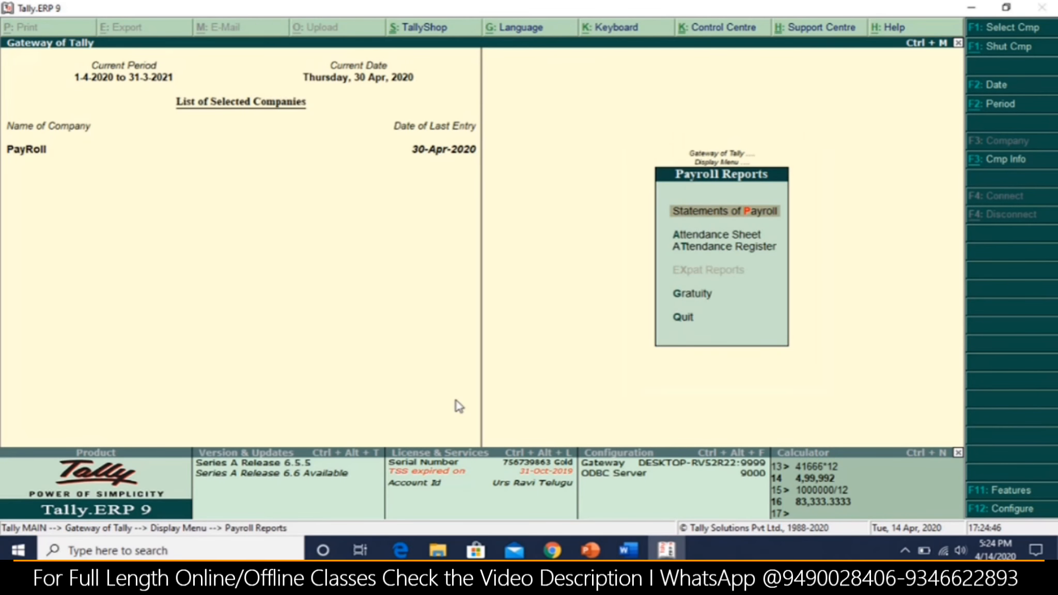
Examine the April 2020 single pay slip of each of the four employees in their listed order
key(Return)
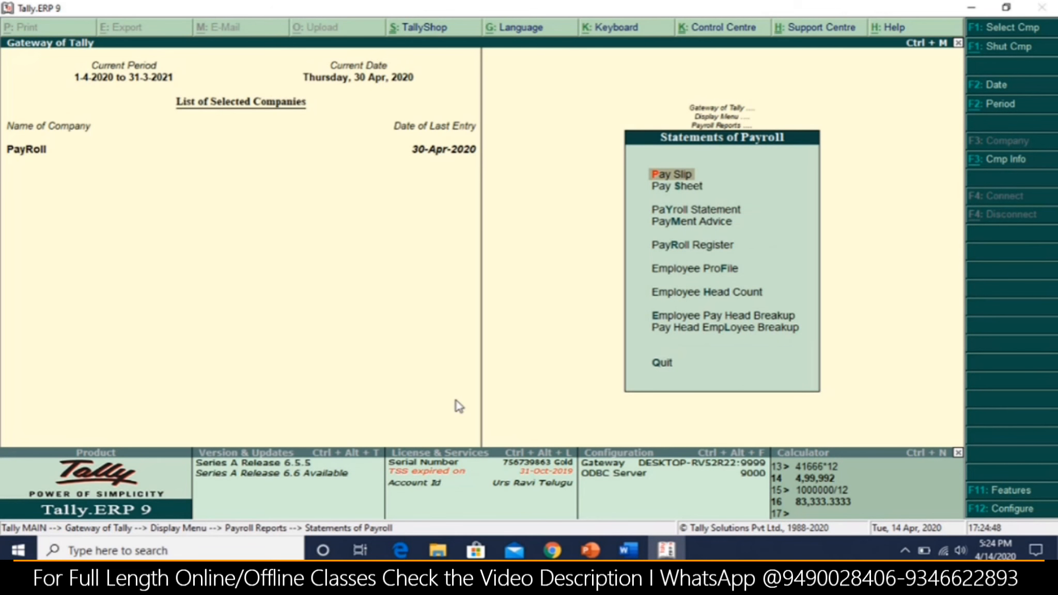
key(Return)
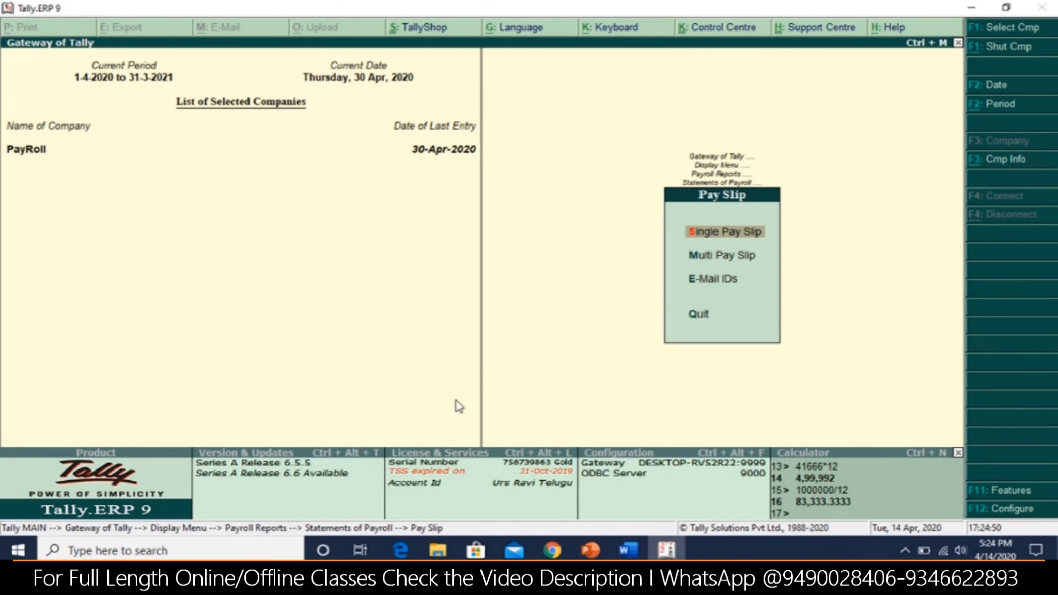
key(Return)
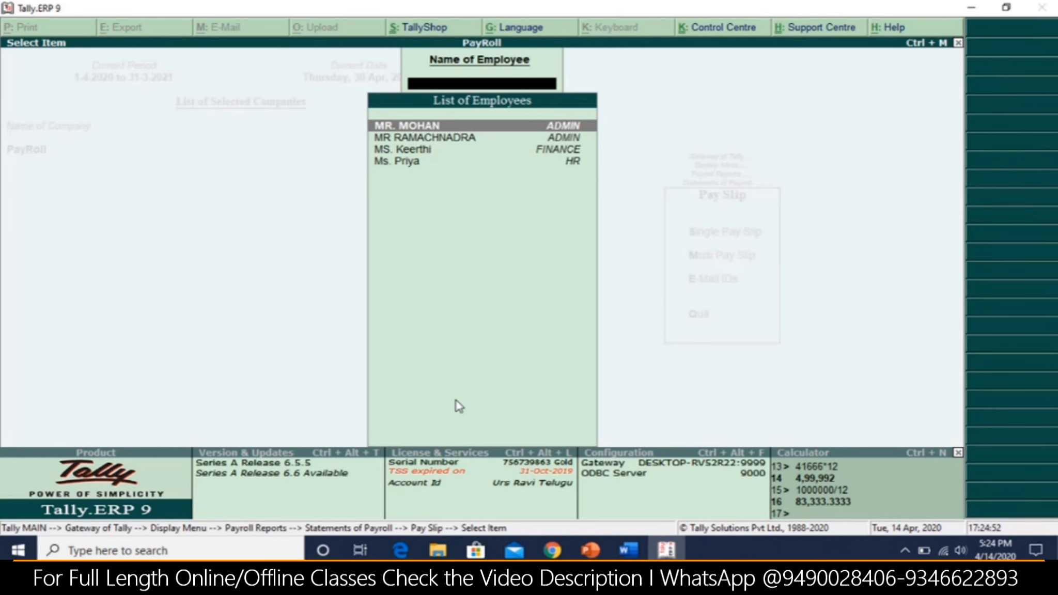
key(Return)
key(Escape)
key(Down)
key(Return)
key(Escape)
key(Down)
key(Return)
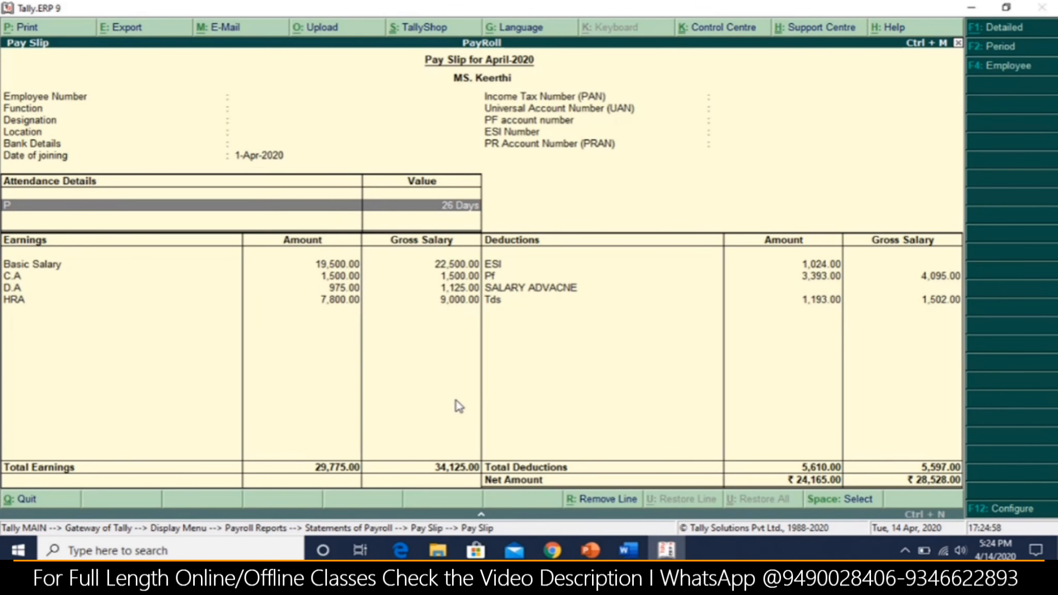
key(Escape)
key(Down)
key(Return)
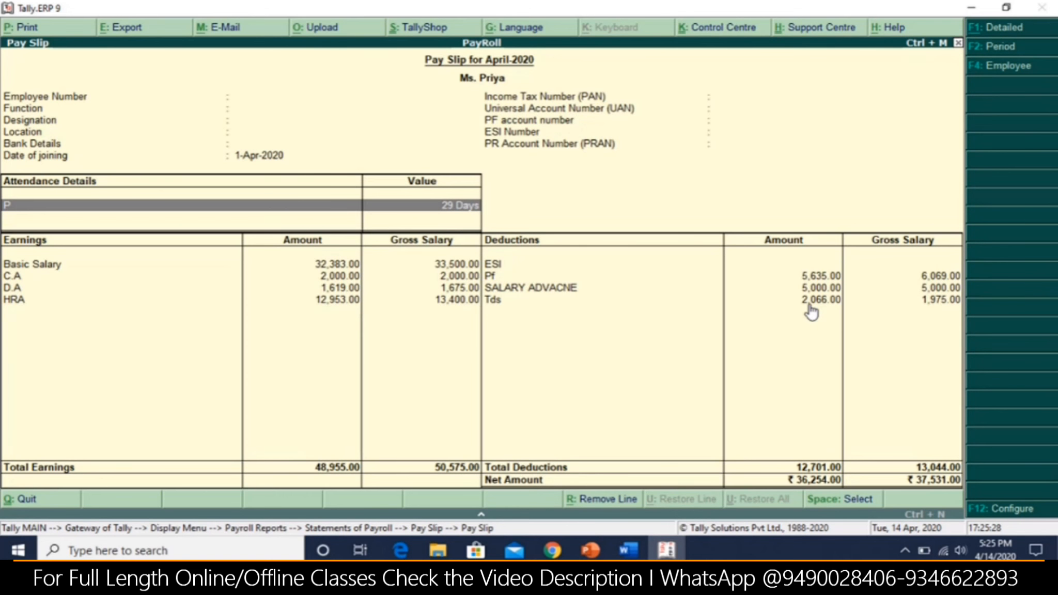
Review the pay slips again starting from the first ADMIN employee, and return to the Gateway of Tally
key(Escape)
key(Up)
key(Up)
key(Up)
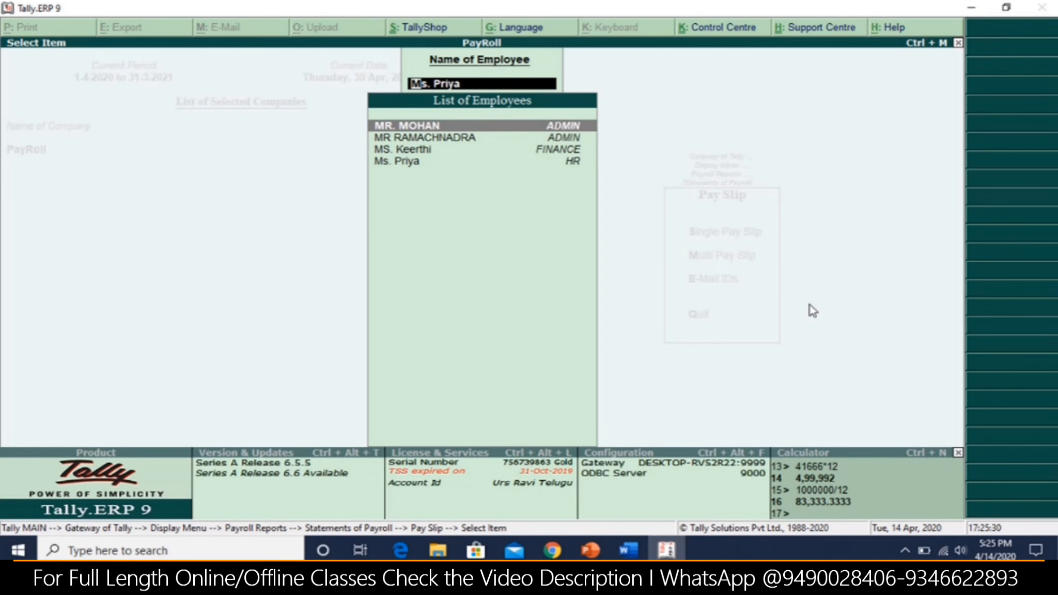
key(Return)
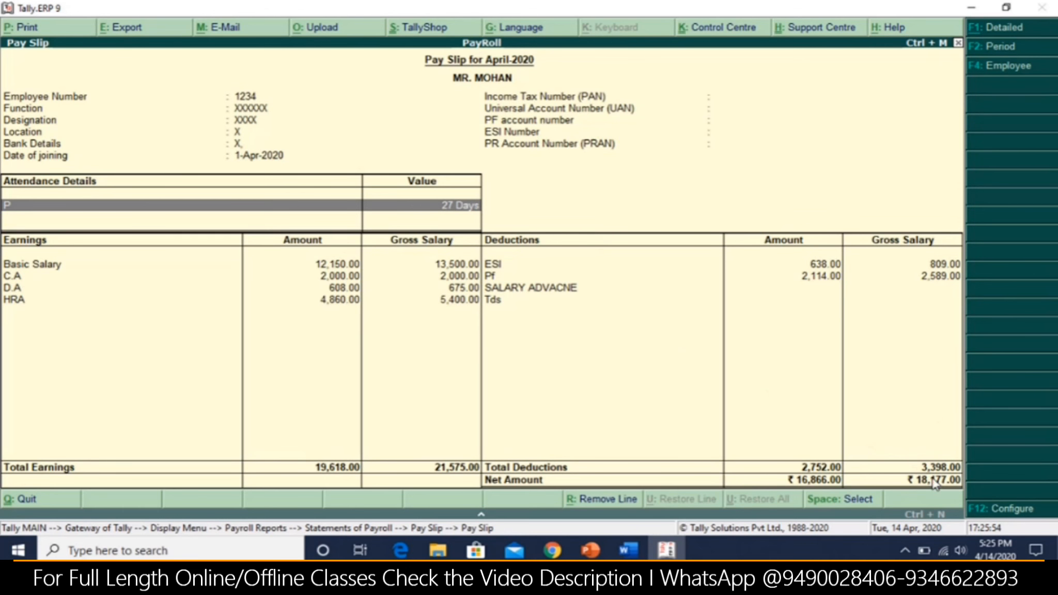
key(Escape)
key(Down)
key(Return)
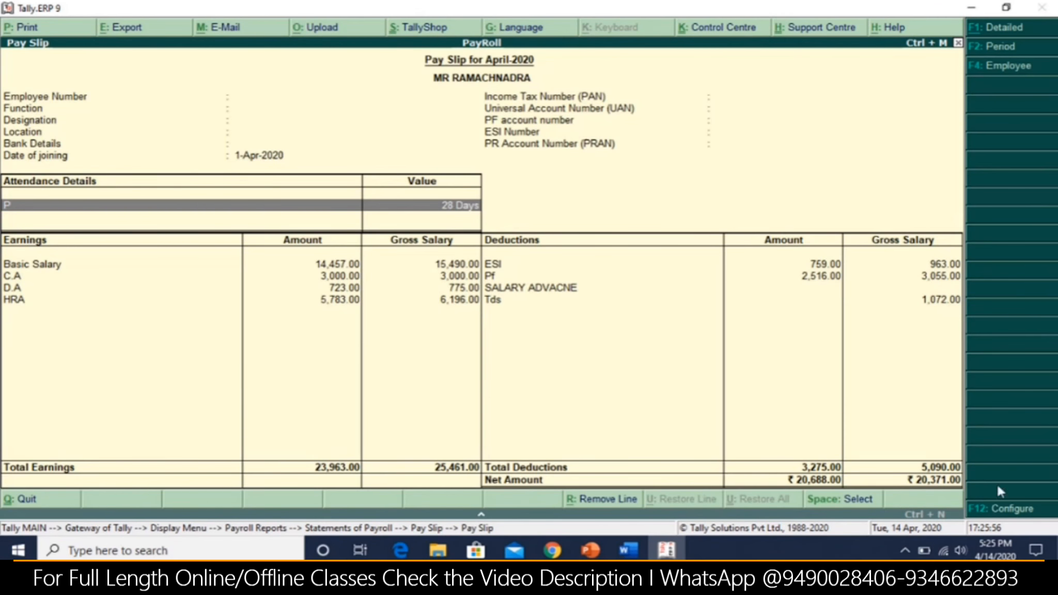
key(Escape)
key(Down)
key(Return)
key(Escape)
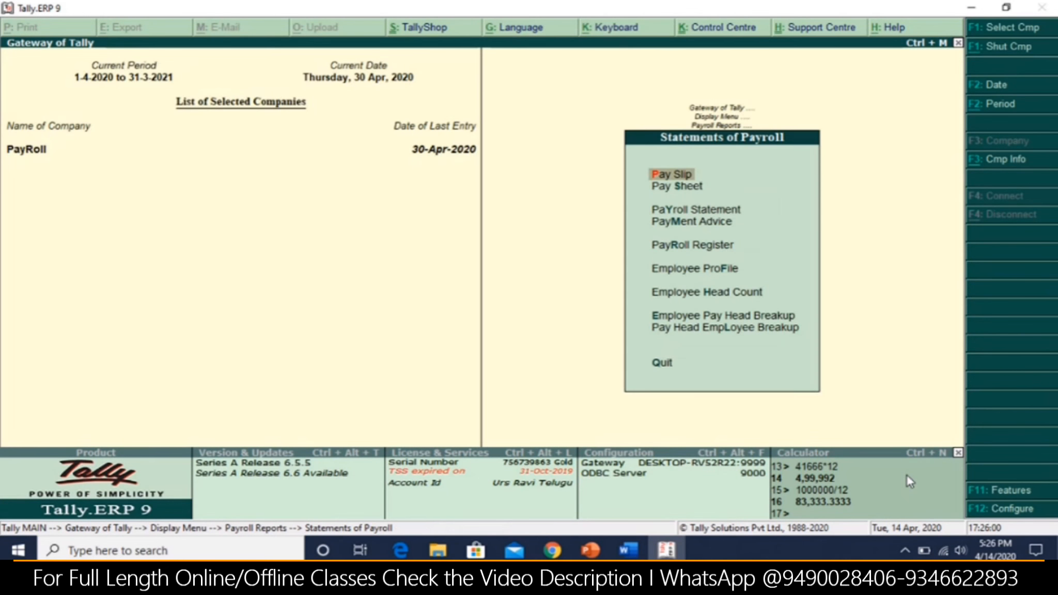
key(Escape)
key(Escape)
key(Escape)
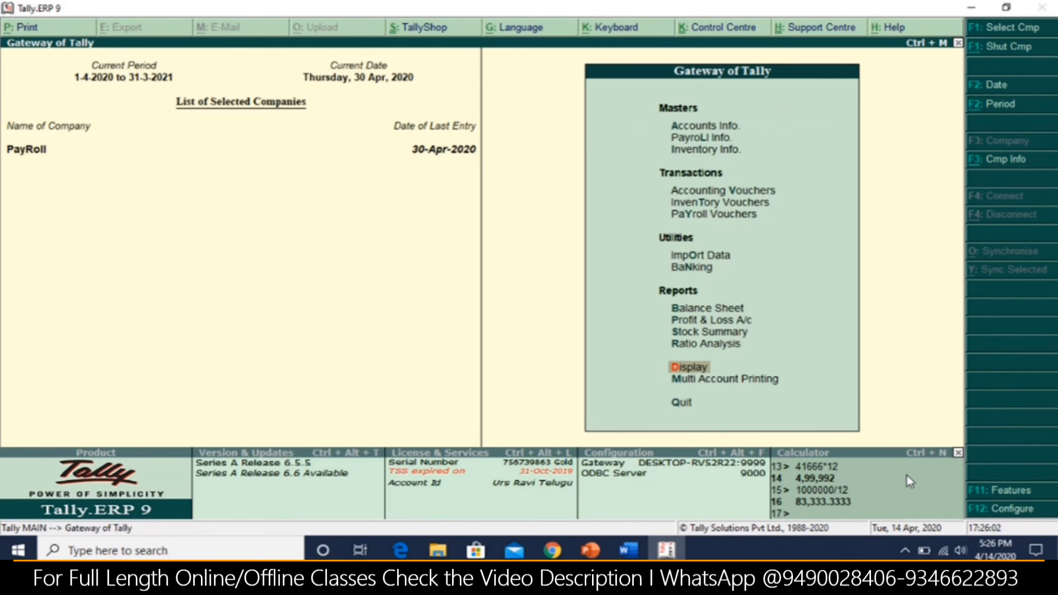
Advance the PowerPoint payroll slide to show the Payments stage of the Monthly Process and return to Tally
key(alt+Tab)
key(alt+Tab)
key(Tab)
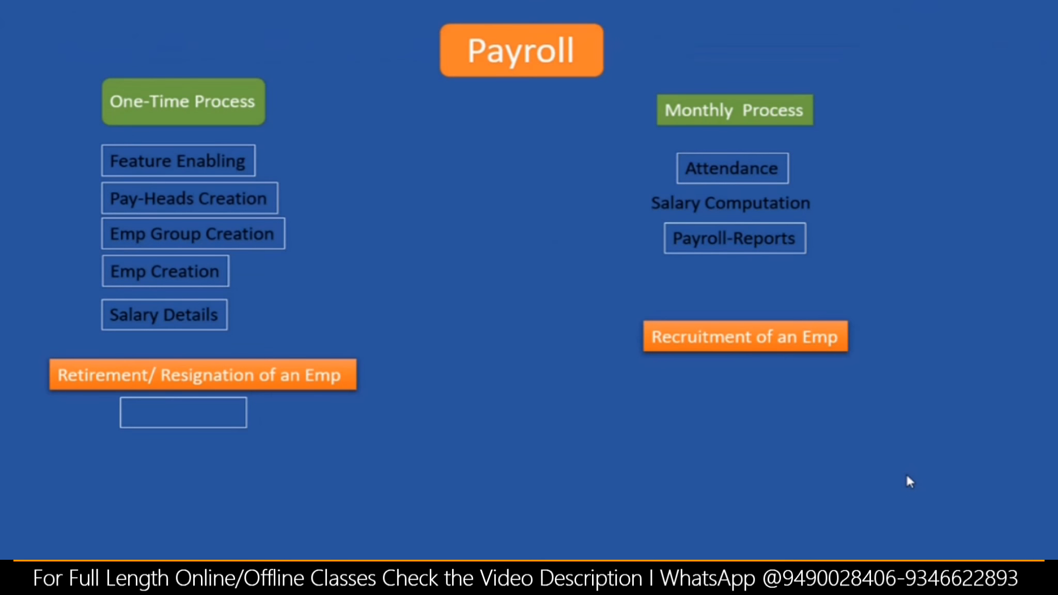
click(907, 475)
click(907, 476)
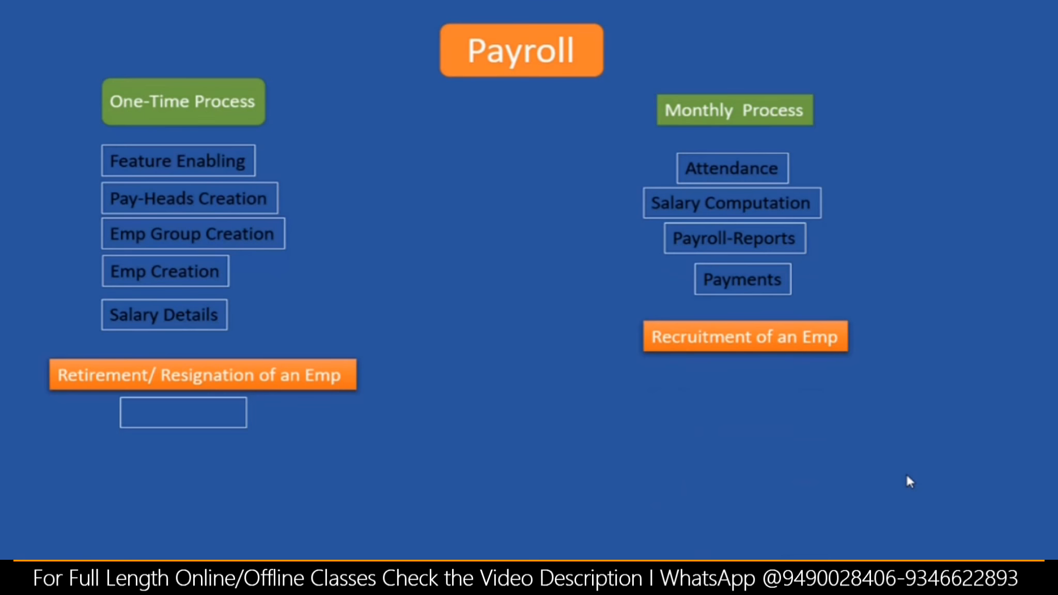
key(alt+Tab)
key(alt+Tab)
key(alt+Tab)
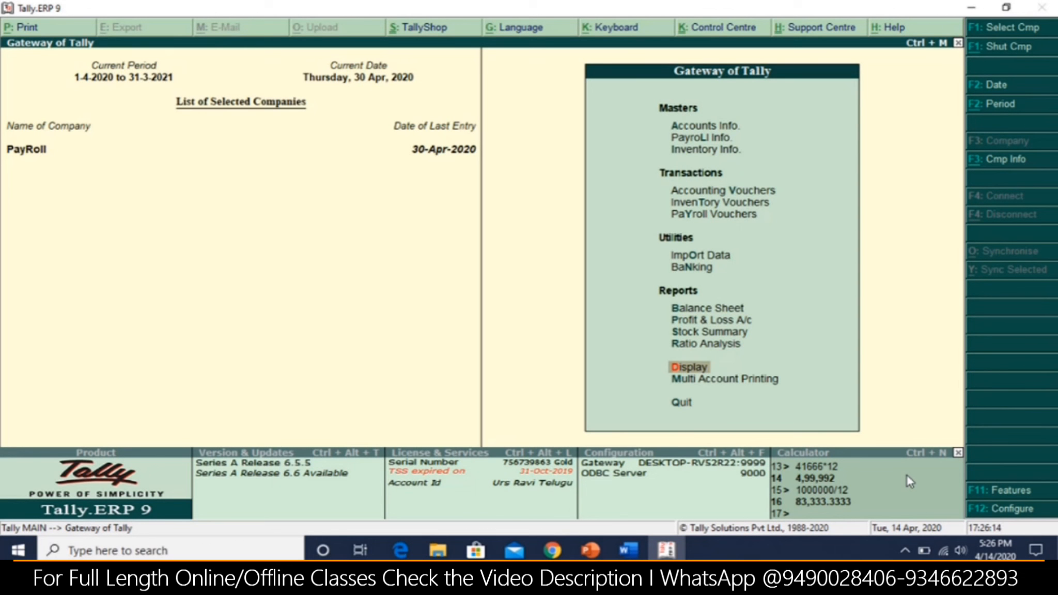
Open the balance sheet in detailed form and examine SALARY PAYABLE under Current Liabilities
key(Up)
key(Up)
key(Up)
key(Up)
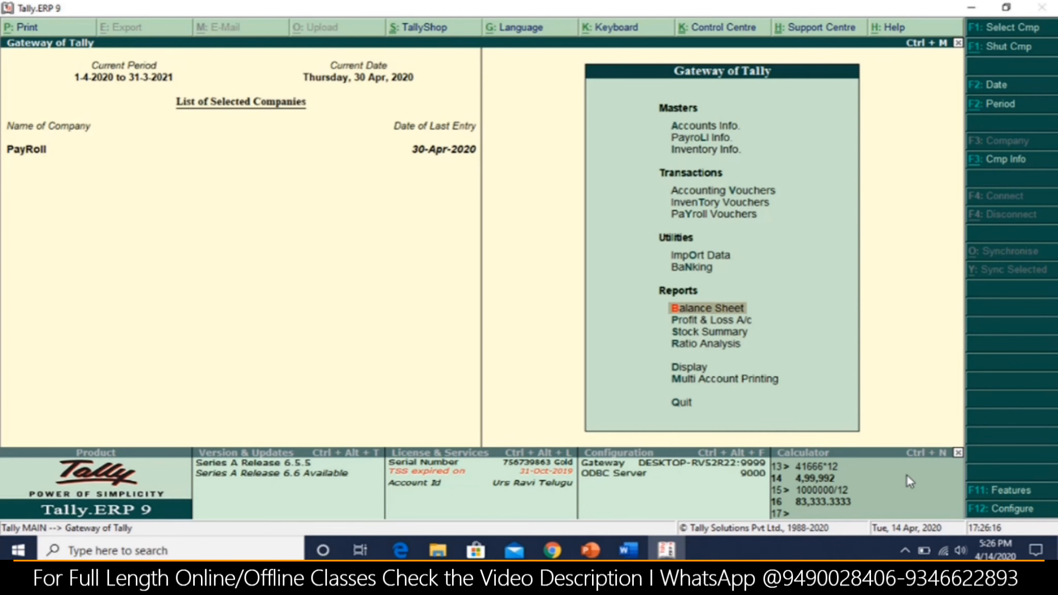
key(Return)
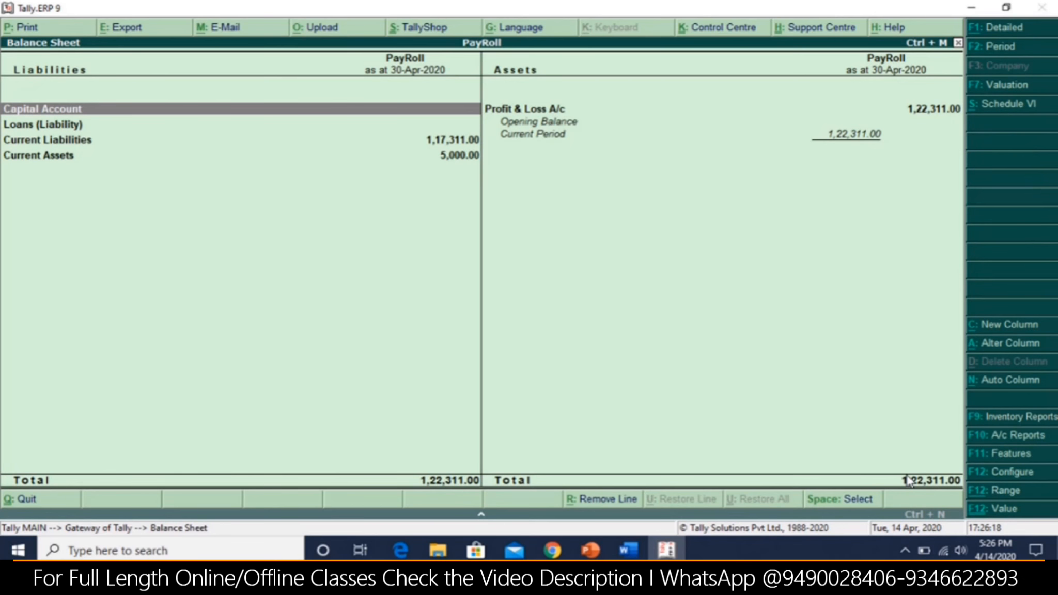
key(alt+F1)
key(Down)
key(Down)
key(Down)
key(Down)
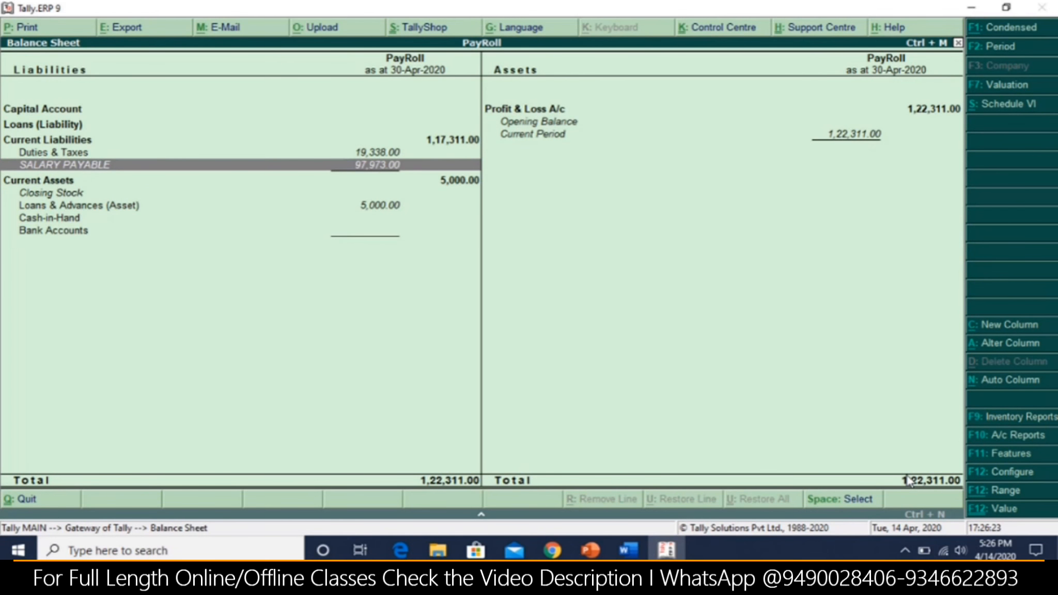
key(alt+Tab)
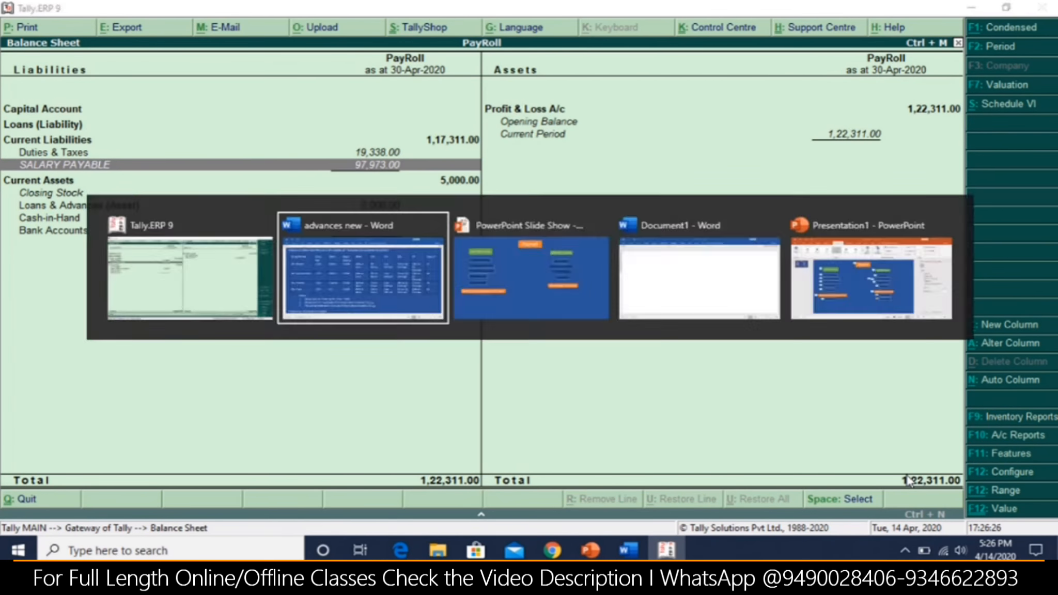
key(alt+Tab)
key(alt+Tab)
key(alt+Tab)
key(alt+Tab)
key(alt+Tab)
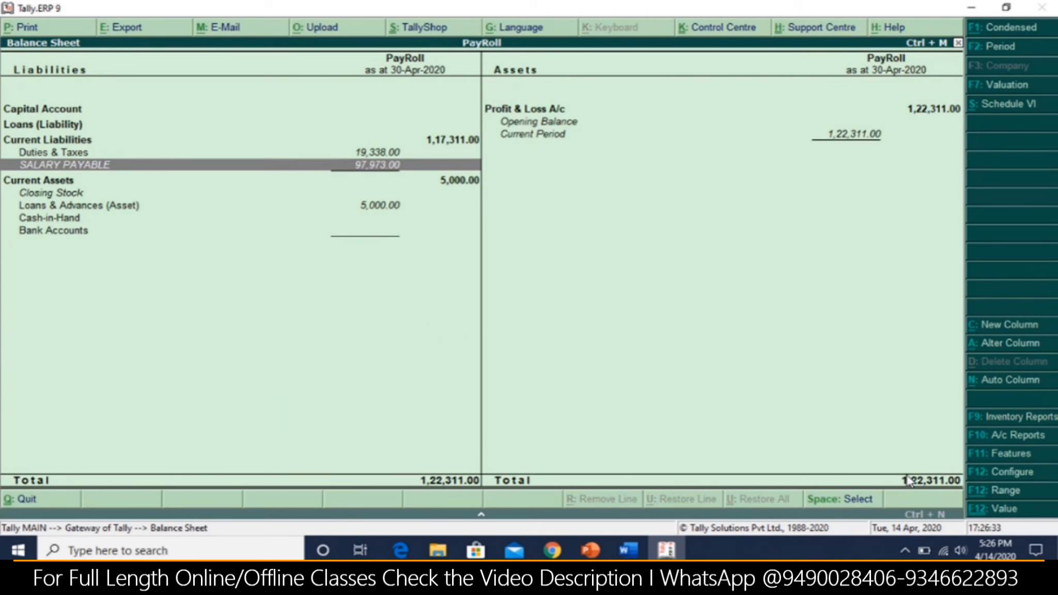
Close the balance sheet and open a new Payment voucher in Accounting Vouchers
key(Escape)
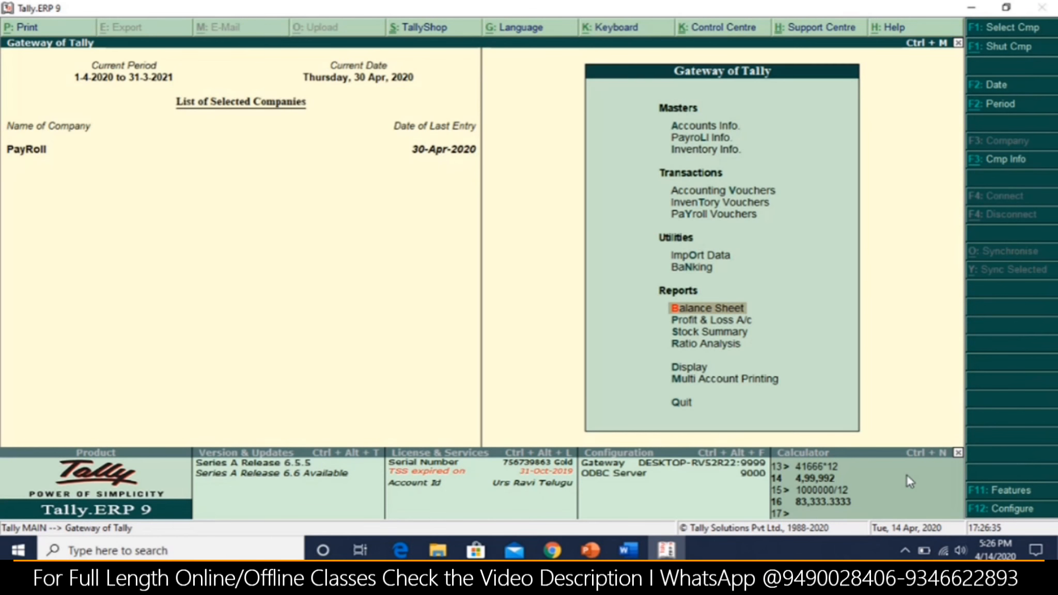
key(Up)
key(Up)
key(Up)
key(Up)
key(Up)
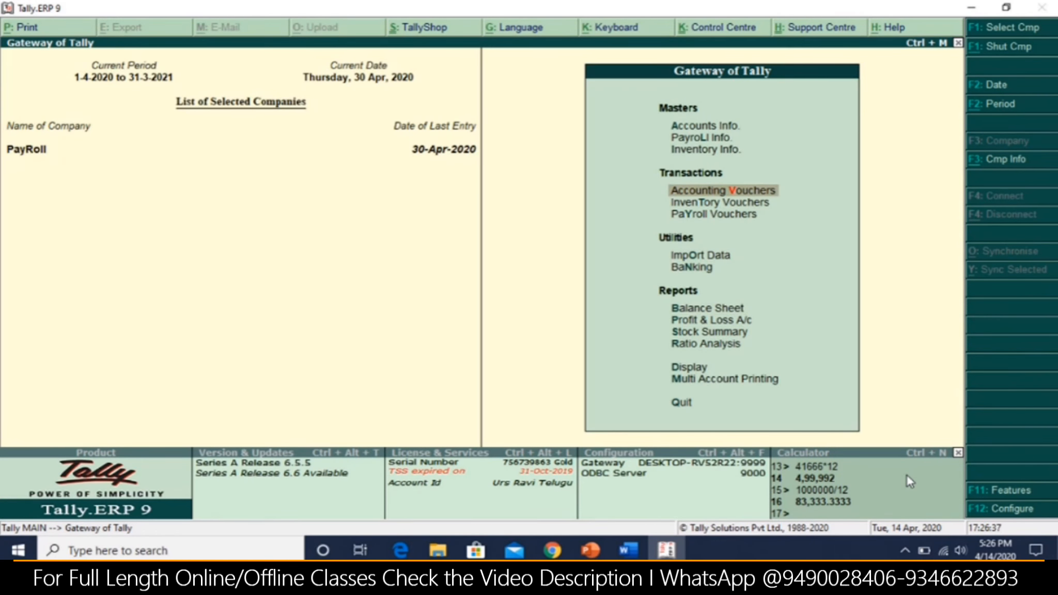
key(Return)
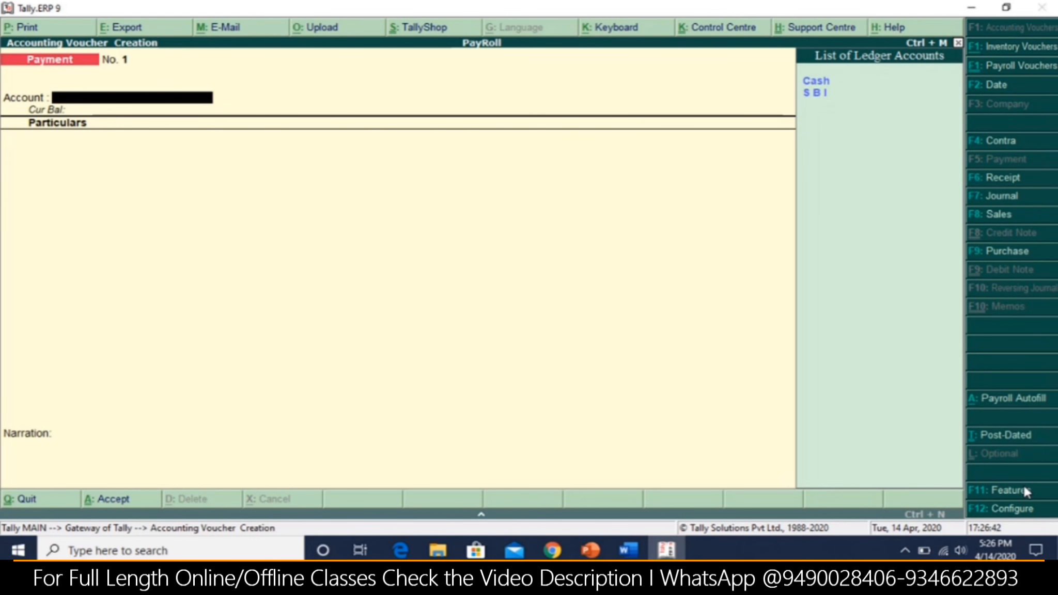
Select S B I as the account of the Payment voucher
key(Down)
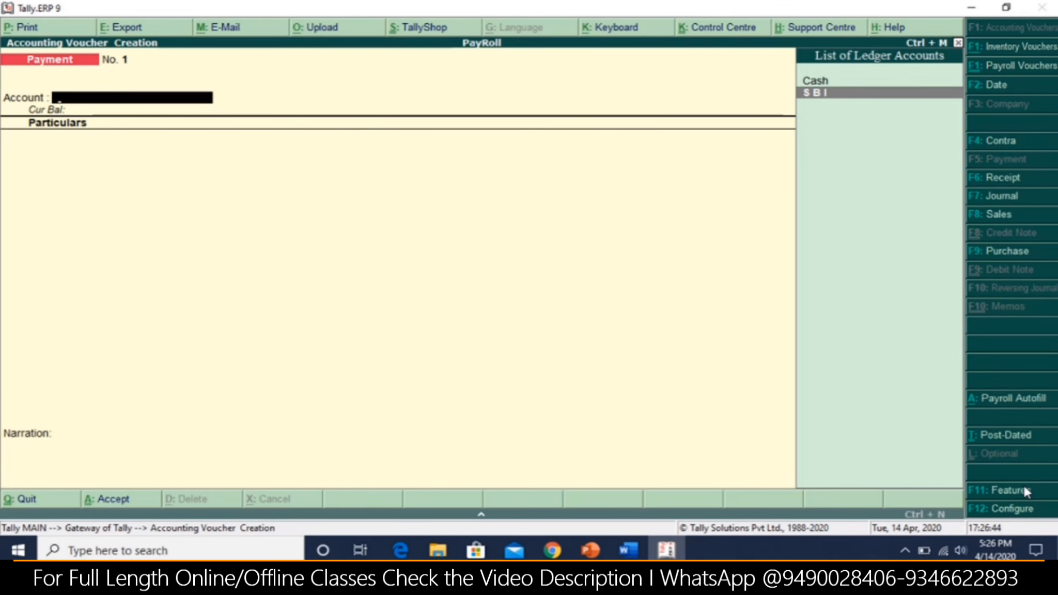
key(Return)
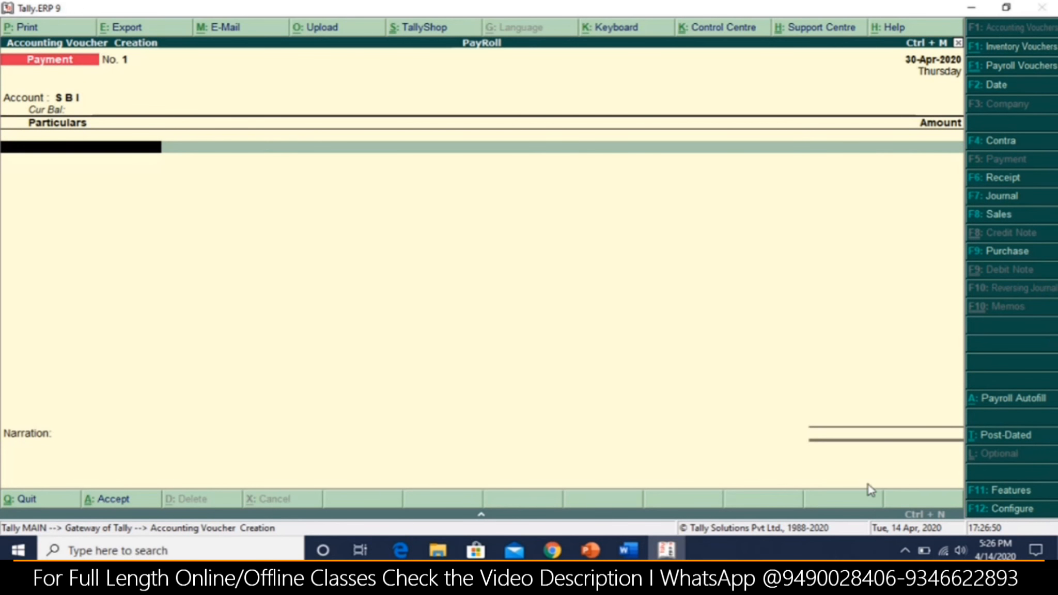
click(1013, 399)
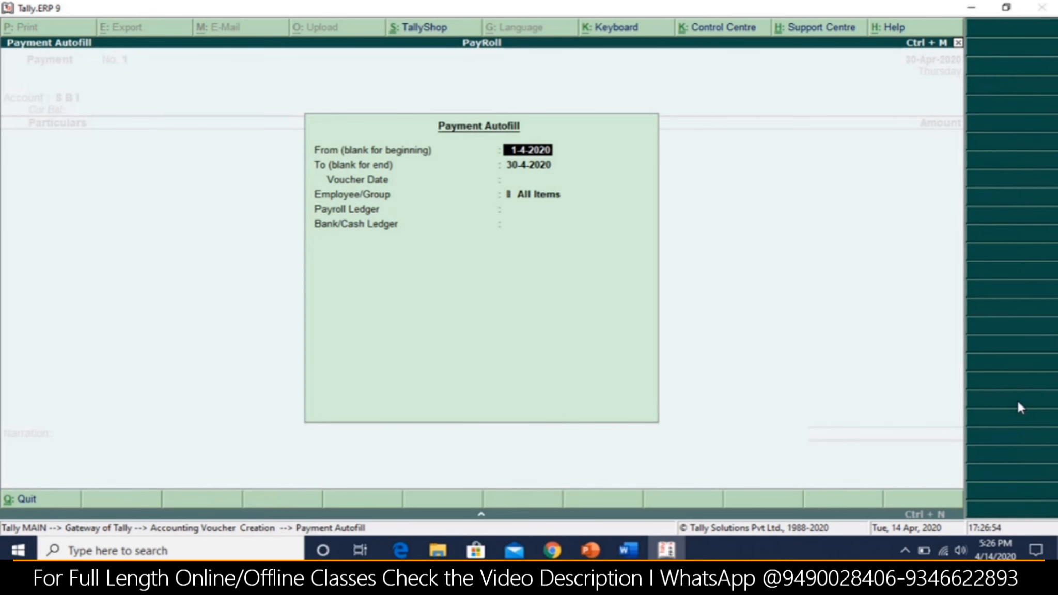
key(Return)
key(Return)
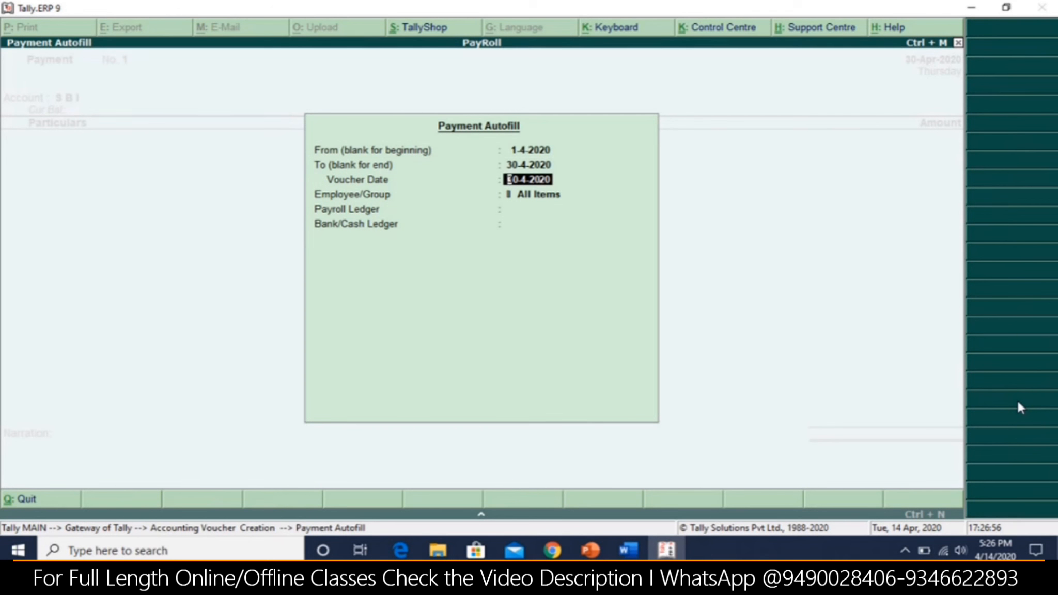
key(Up)
key(Up)
key(Return)
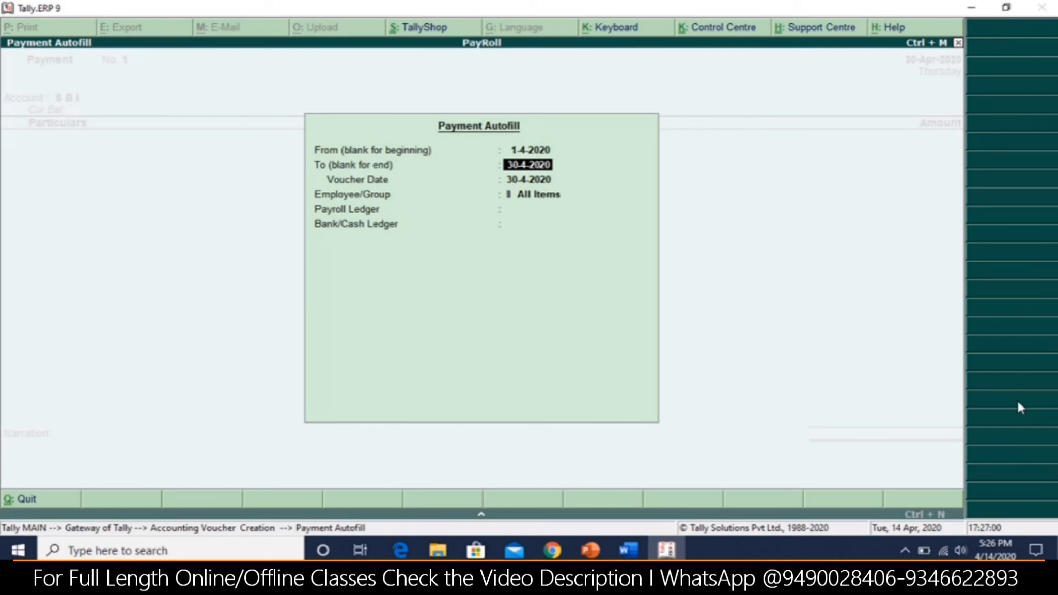
key(Return)
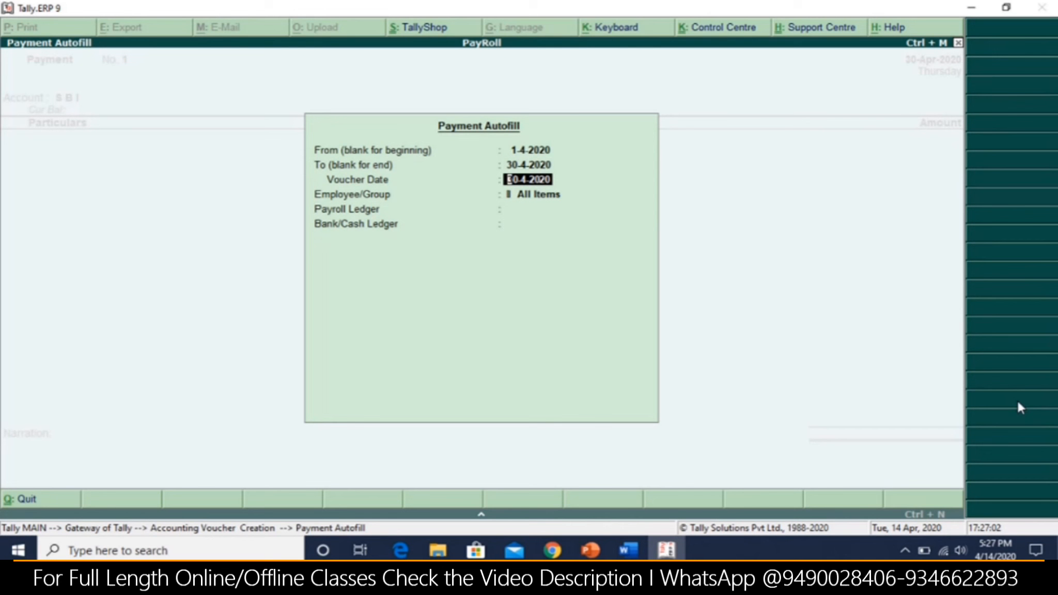
key(Return)
key(Escape)
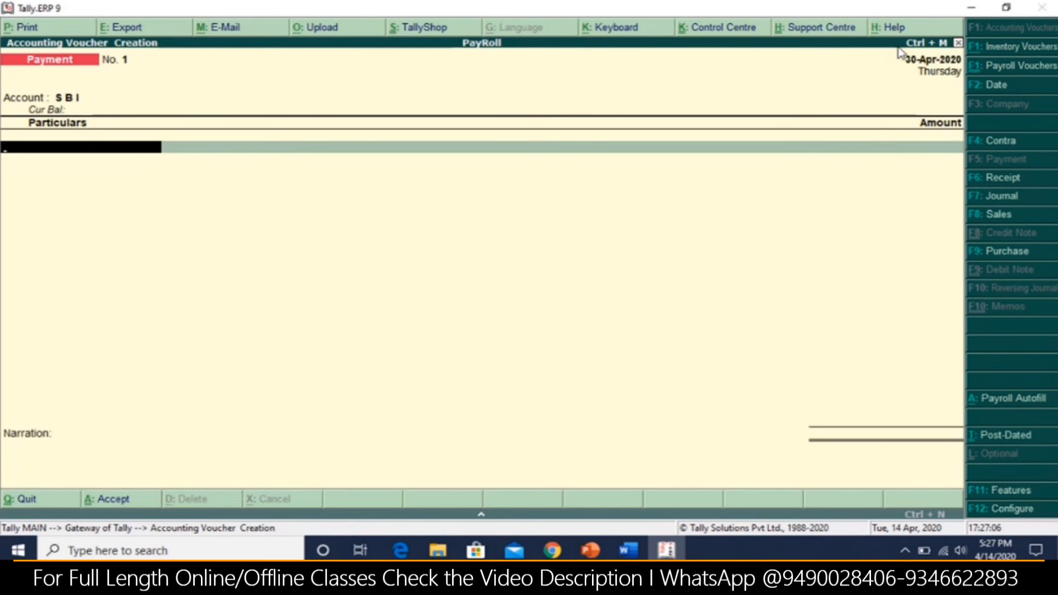
Change the Payment voucher's date to 5-5-2020
key(F2)
text(5-5)
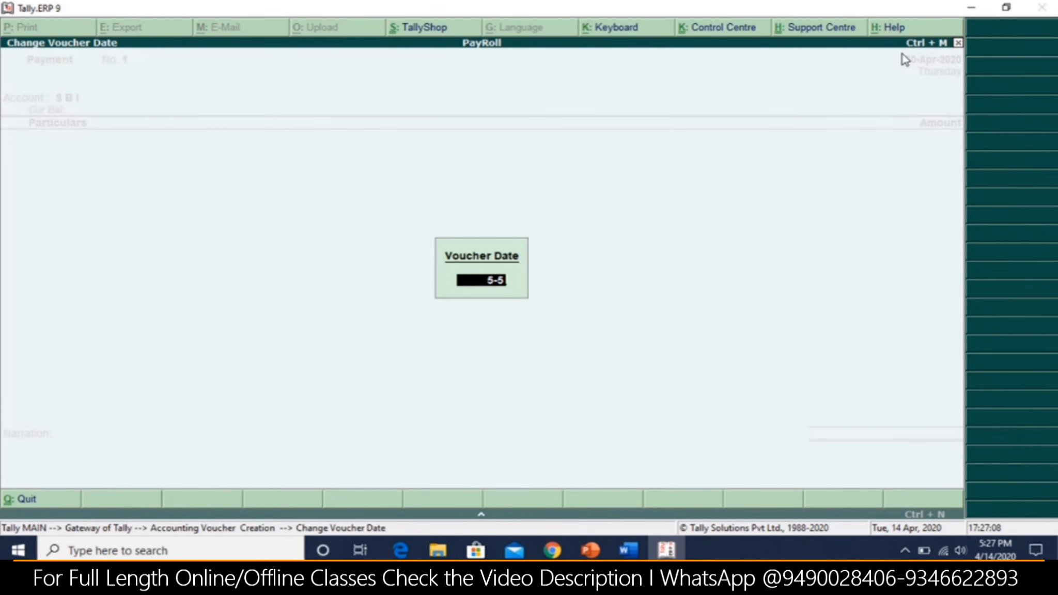
key(Return)
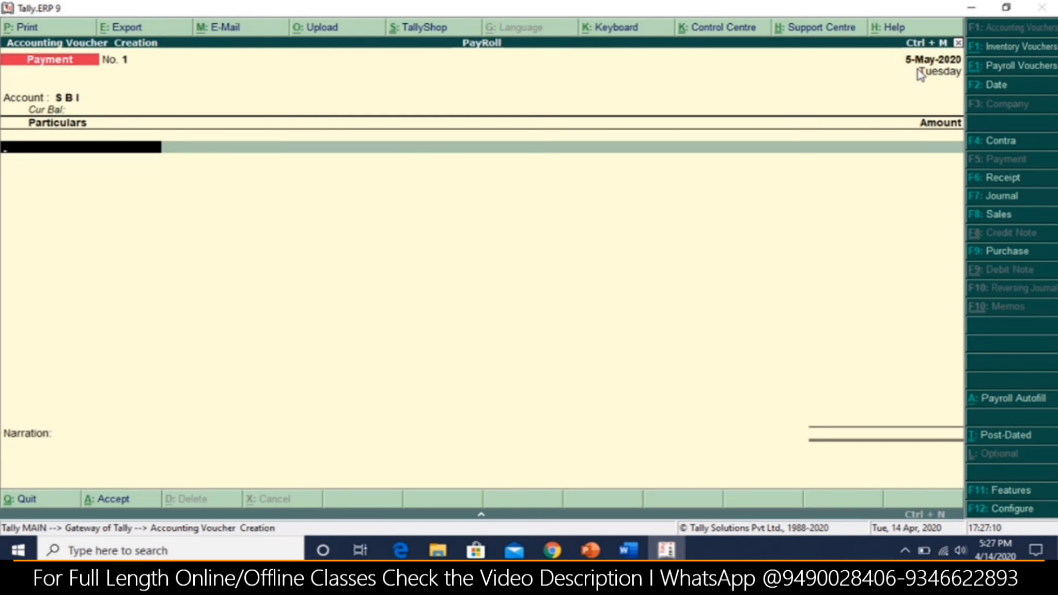
Autofill the payment for 1-4-2020 to 30-4-2020 with voucher date 5-5-2020, All Items, payroll ledger SALARY PAYABLE, bank ledger S B I and no mode of payment
click(1022, 404)
key(Return)
key(Return)
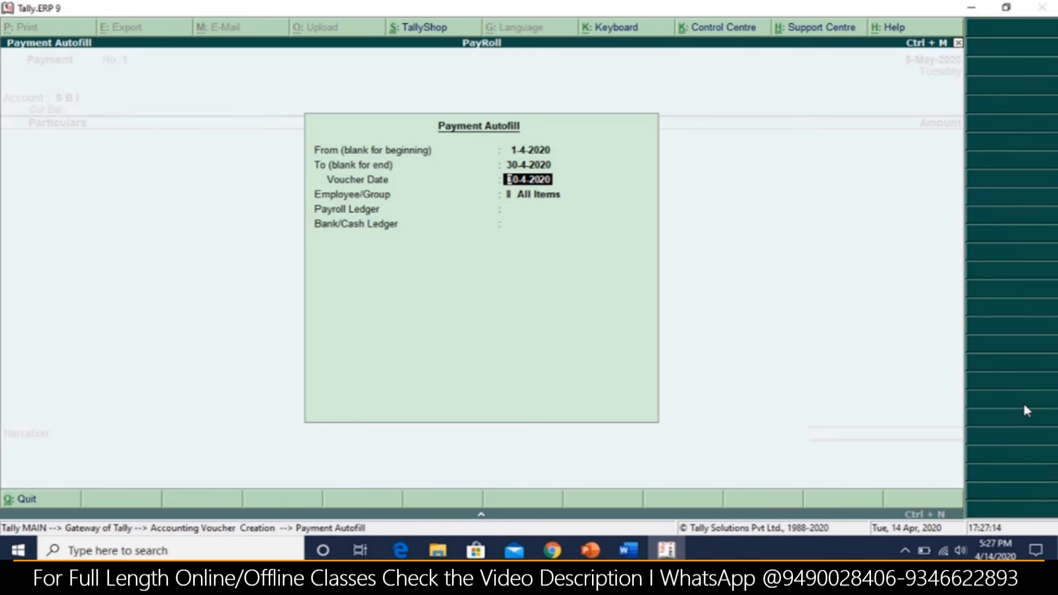
text(5-5)
key(Return)
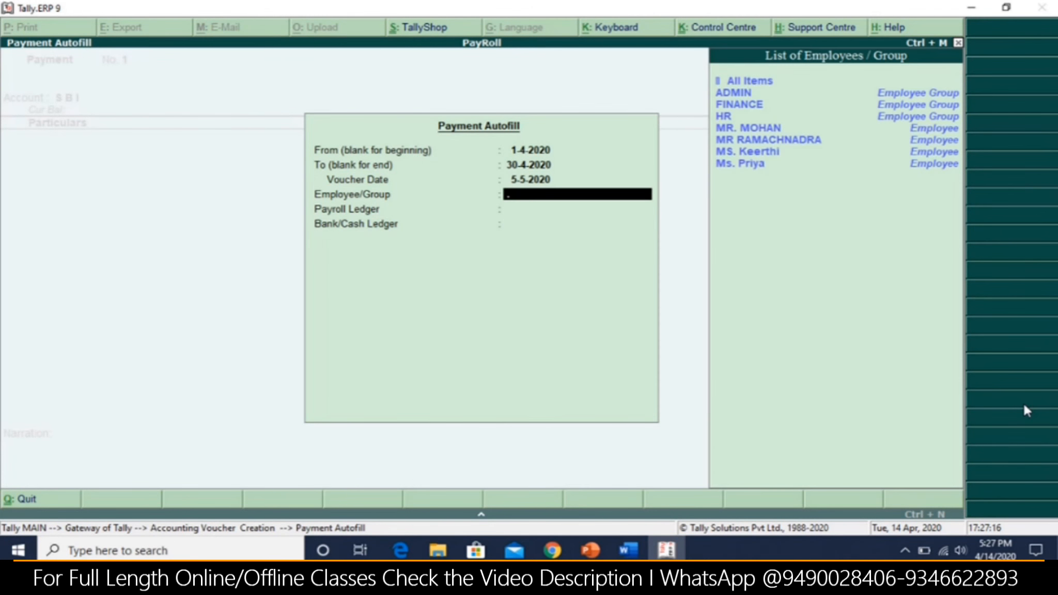
key(Return)
key(Return)
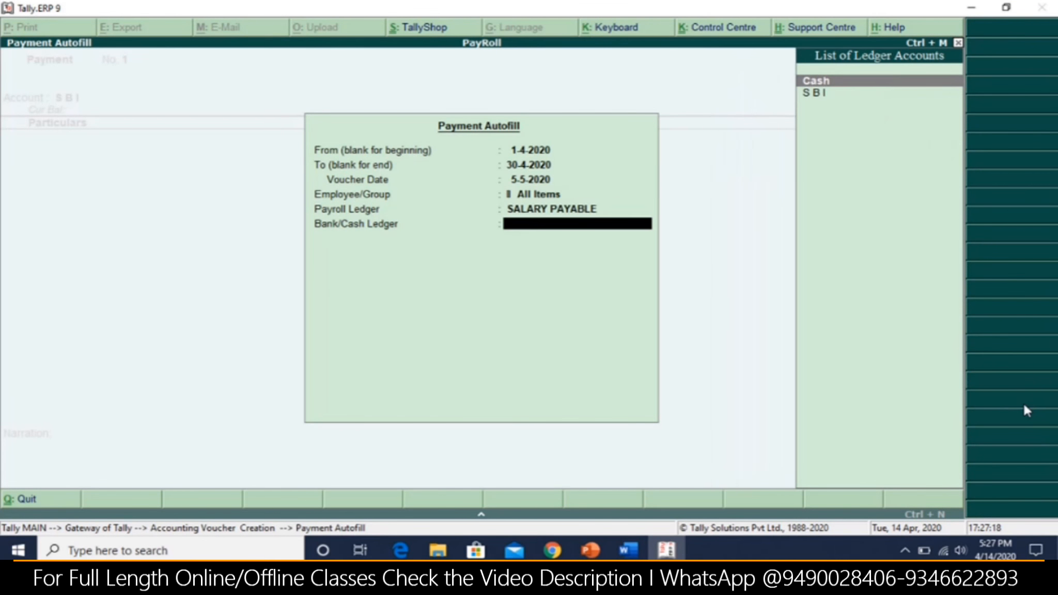
key(Down)
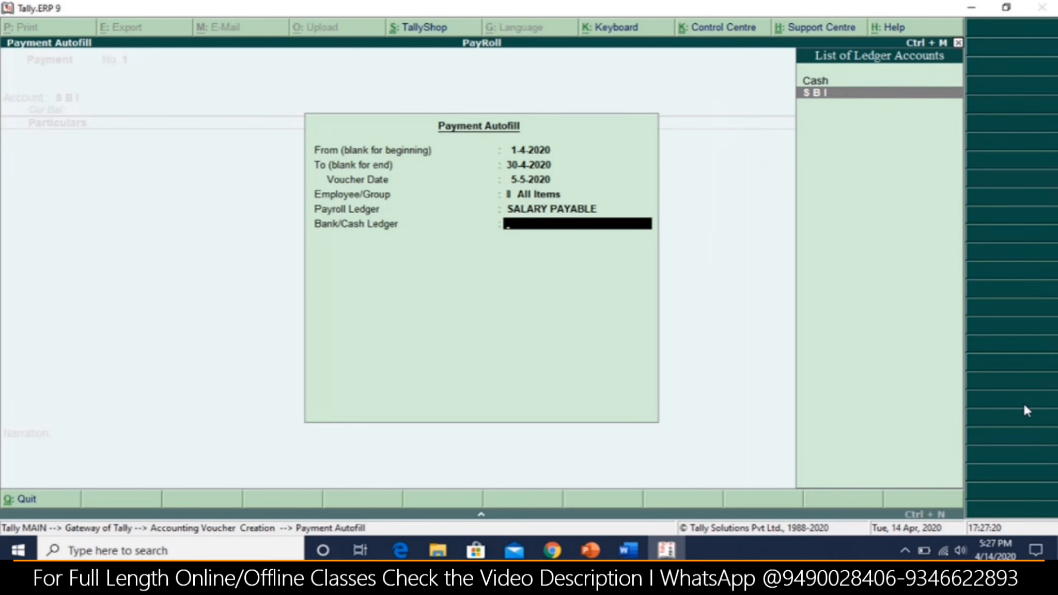
key(Return)
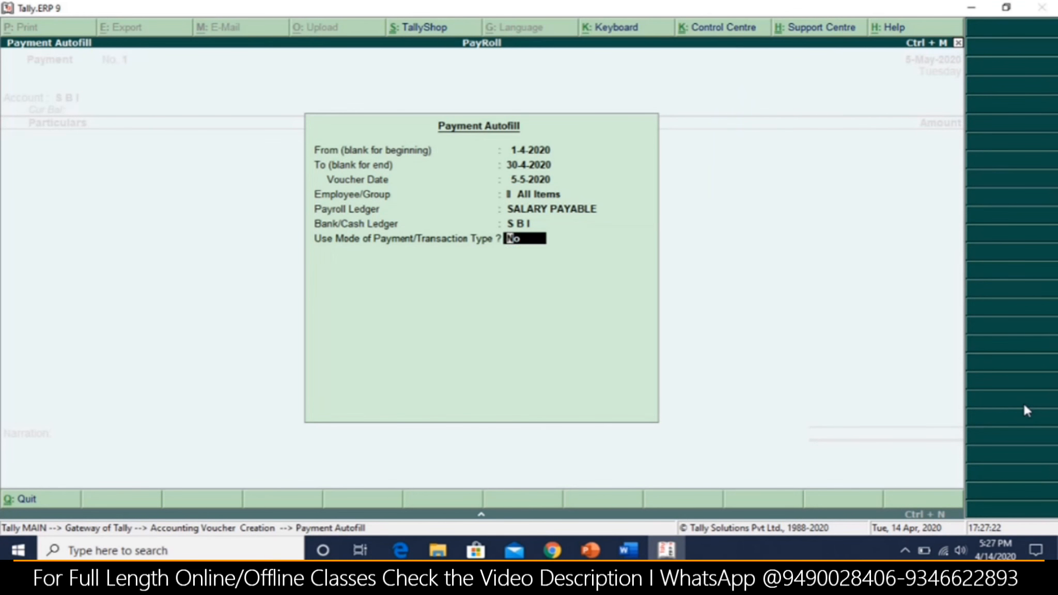
key(Return)
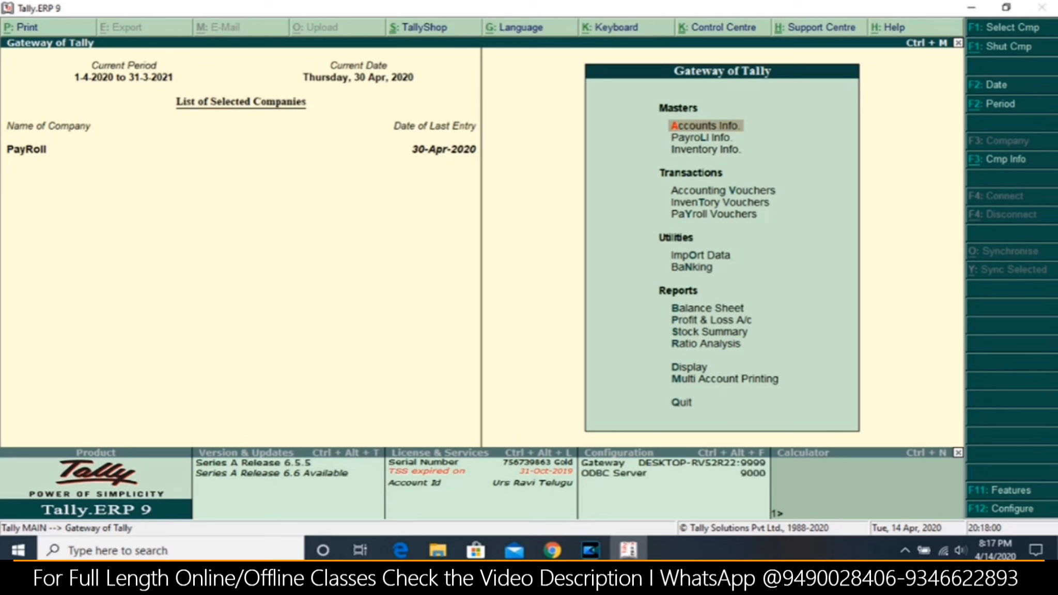
From the Gateway of Tally, open the salary details definition of the first ADMIN employee under Payroll Info
key(Down)
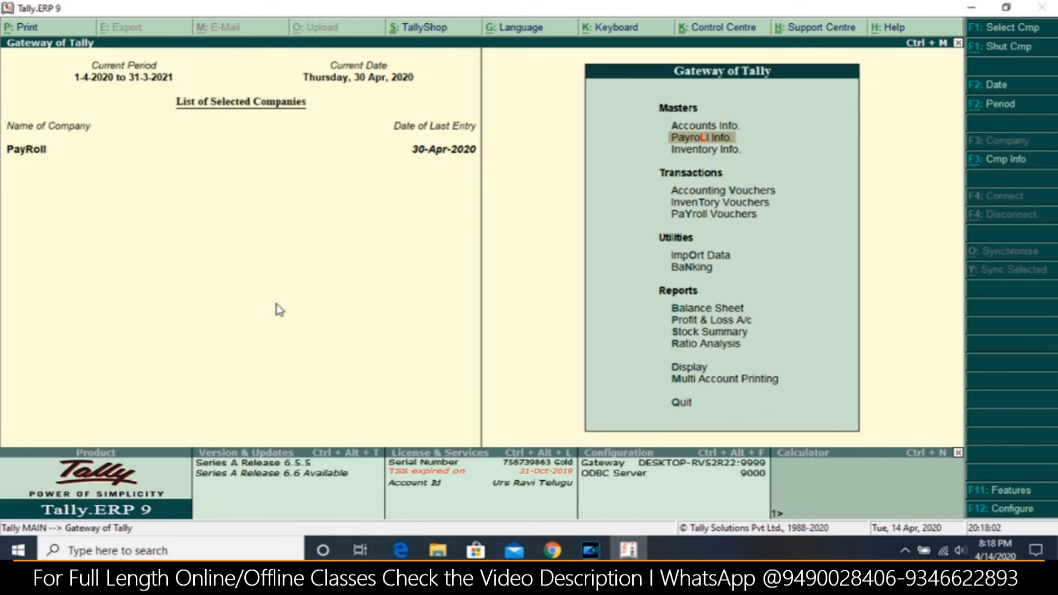
key(Return)
key(Down)
key(Down)
key(Down)
key(Down)
key(Down)
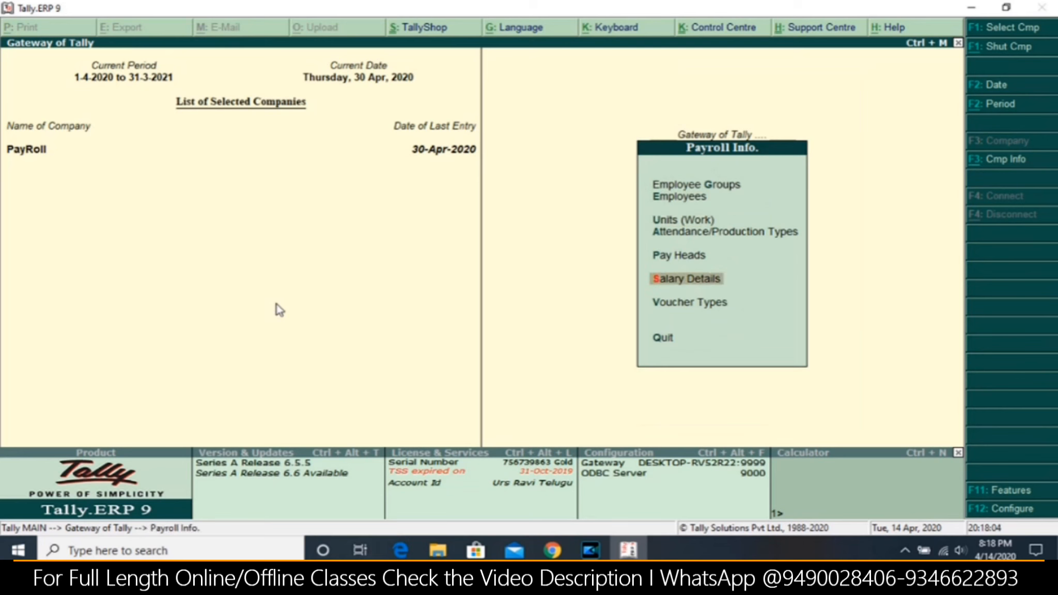
key(Return)
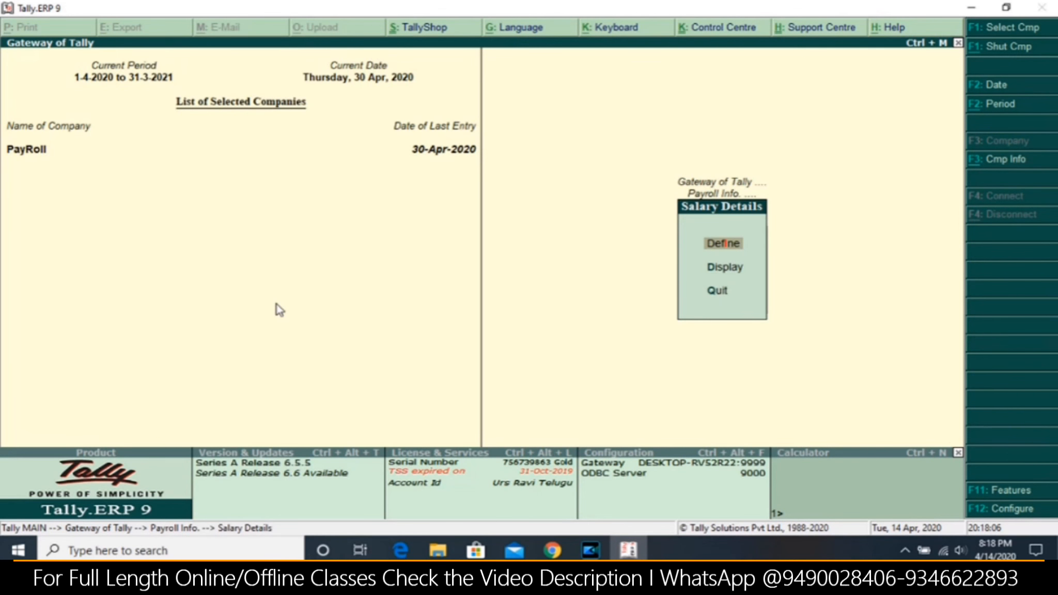
key(Return)
key(Down)
key(Down)
key(Down)
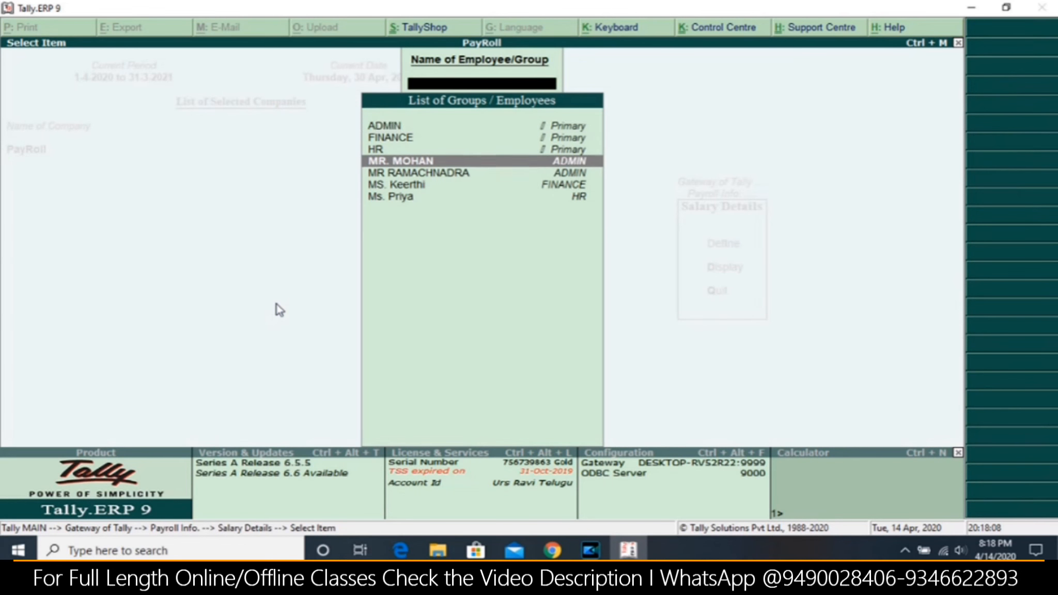
key(Return)
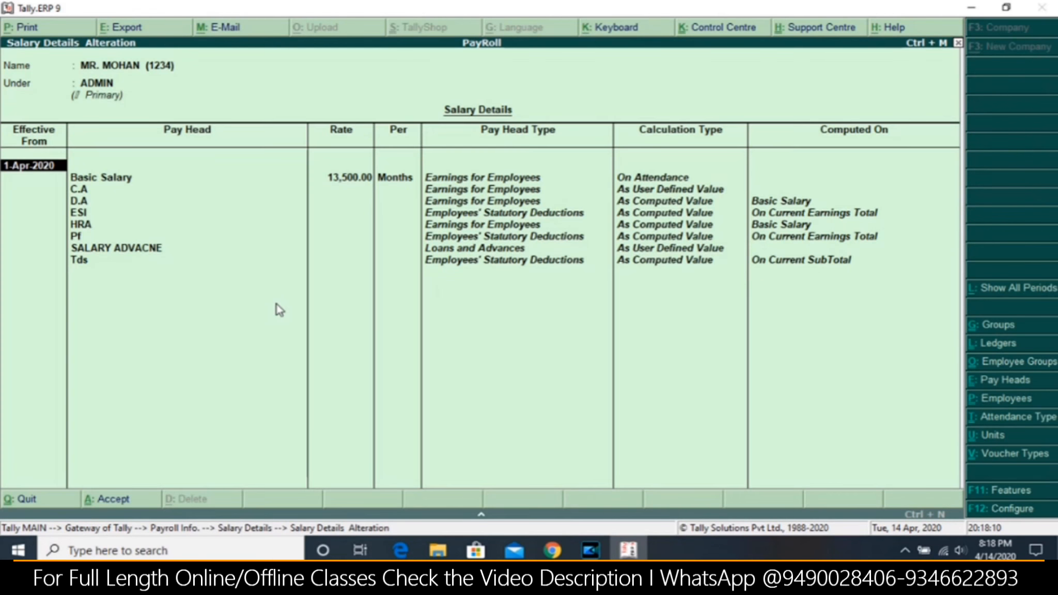
Add a salary structure effective from 1-Aug-2020 below the Tds pay head, using Copy From Previous Value
key(Return)
key(Down)
key(Down)
key(Down)
key(Down)
key(Down)
key(Down)
key(Down)
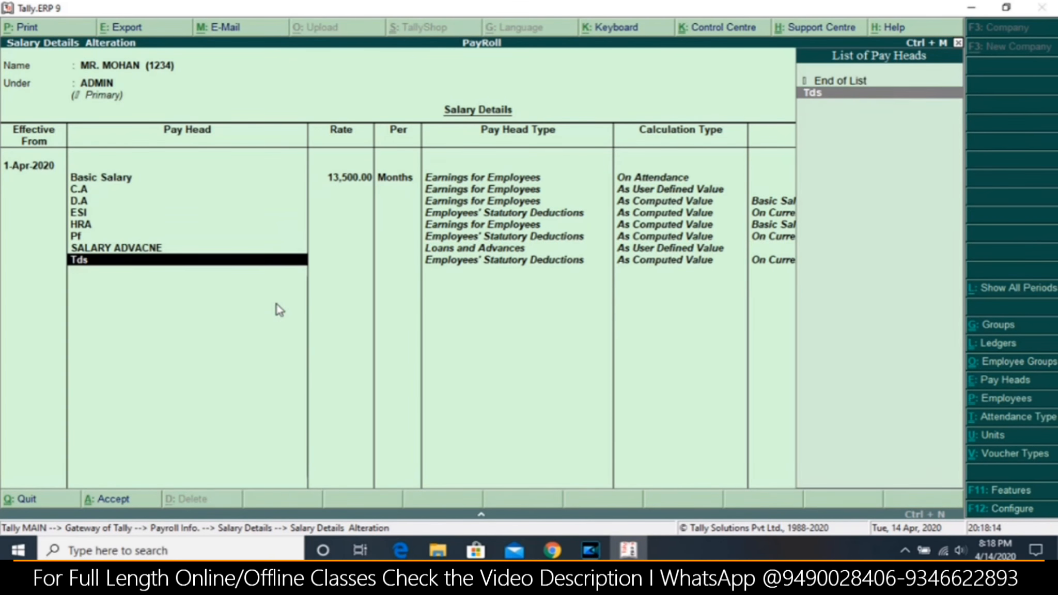
key(Down)
key(Return)
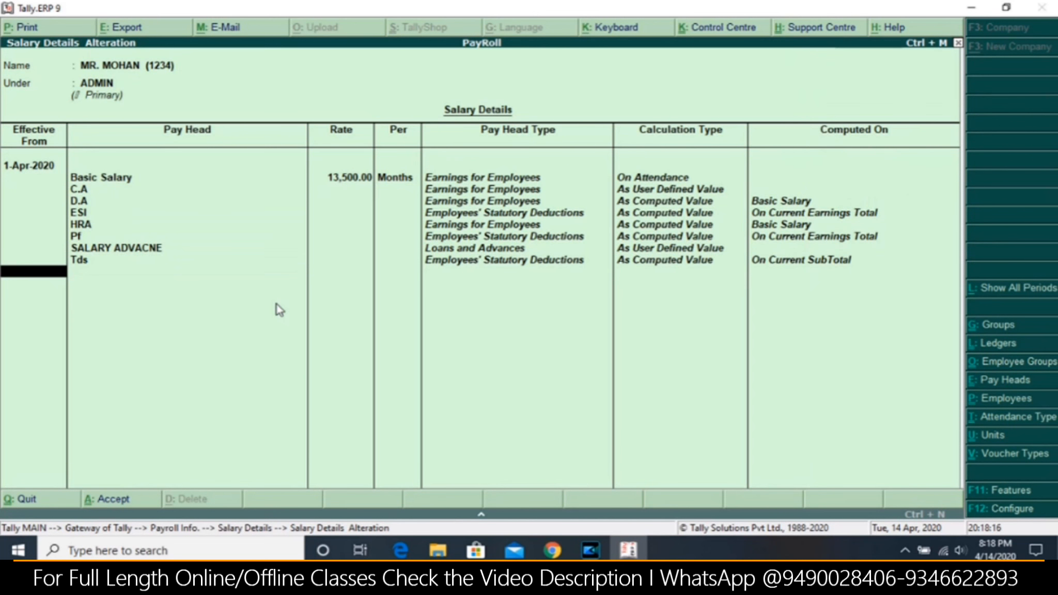
text(1-8)
key(Return)
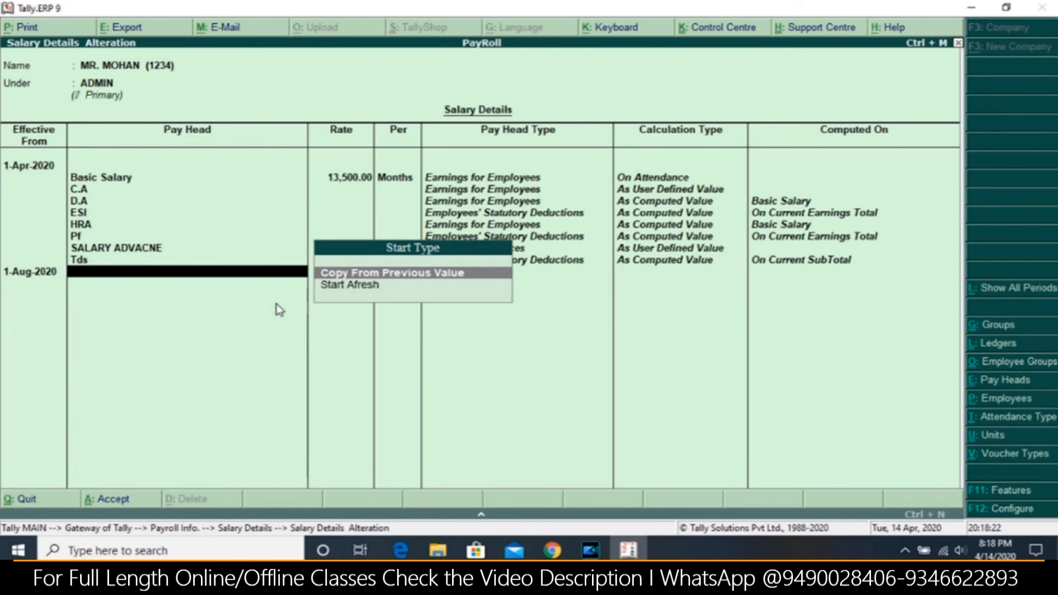
key(Return)
key(Return)
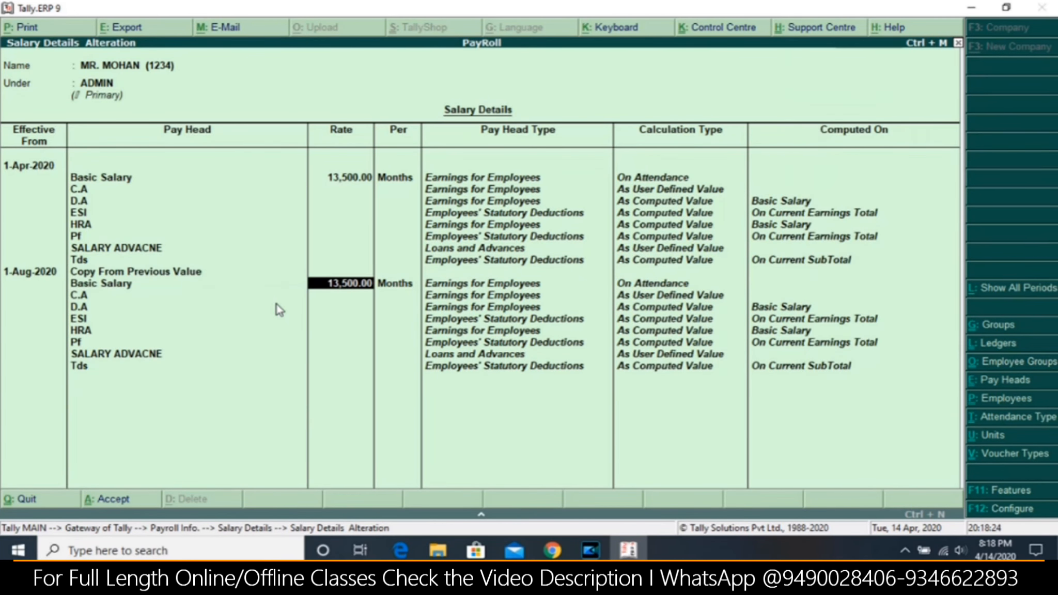
Set the Basic Salary effective from 1-Aug-2020 to 18,500, save the salary details and return to the Gateway of Tally
text(18500)
key(Return)
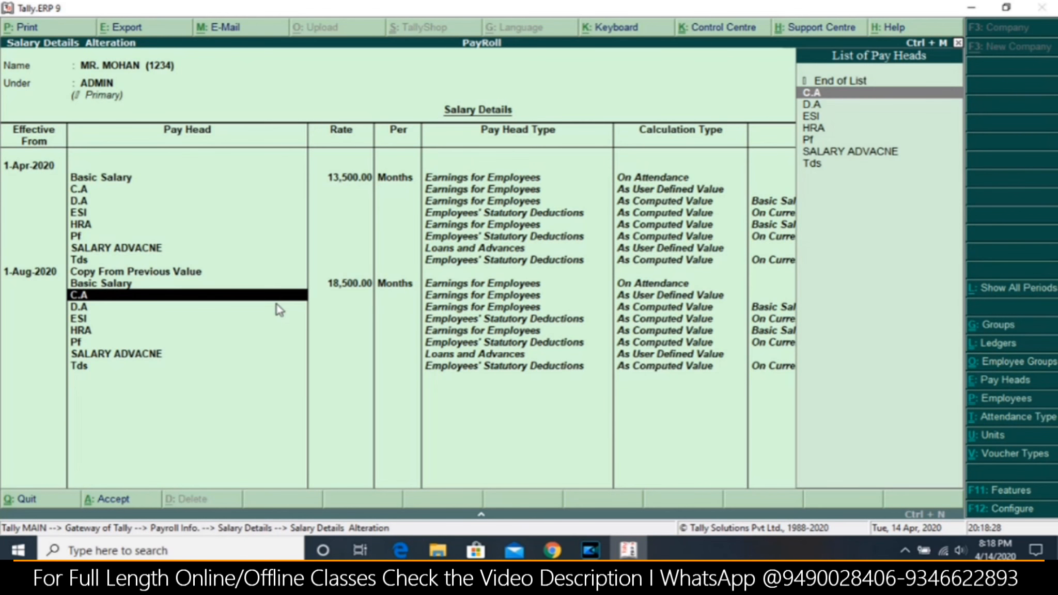
key(Return)
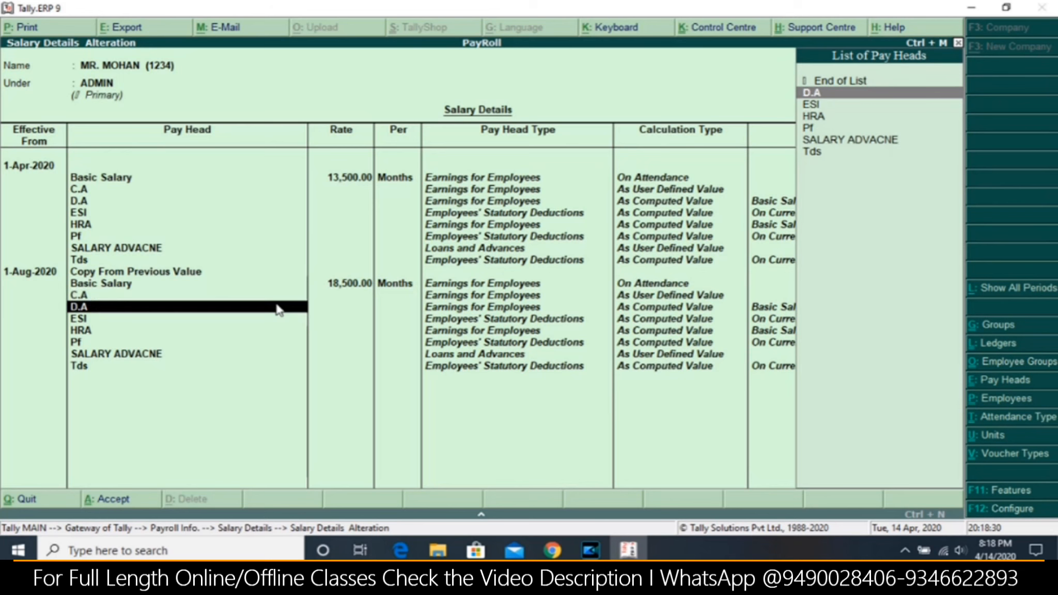
key(ctrl+a)
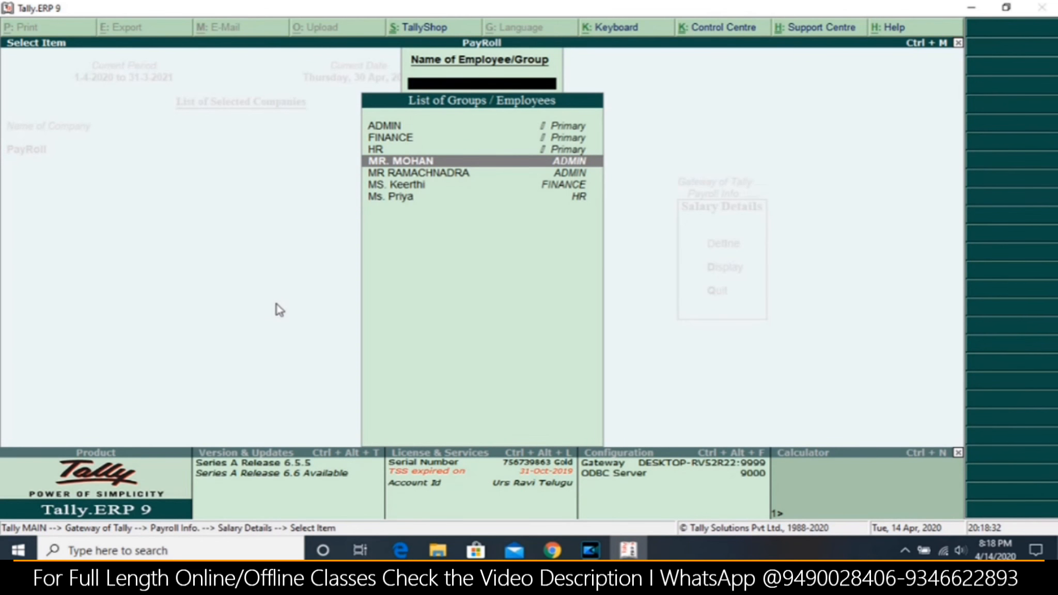
key(Escape)
key(Escape)
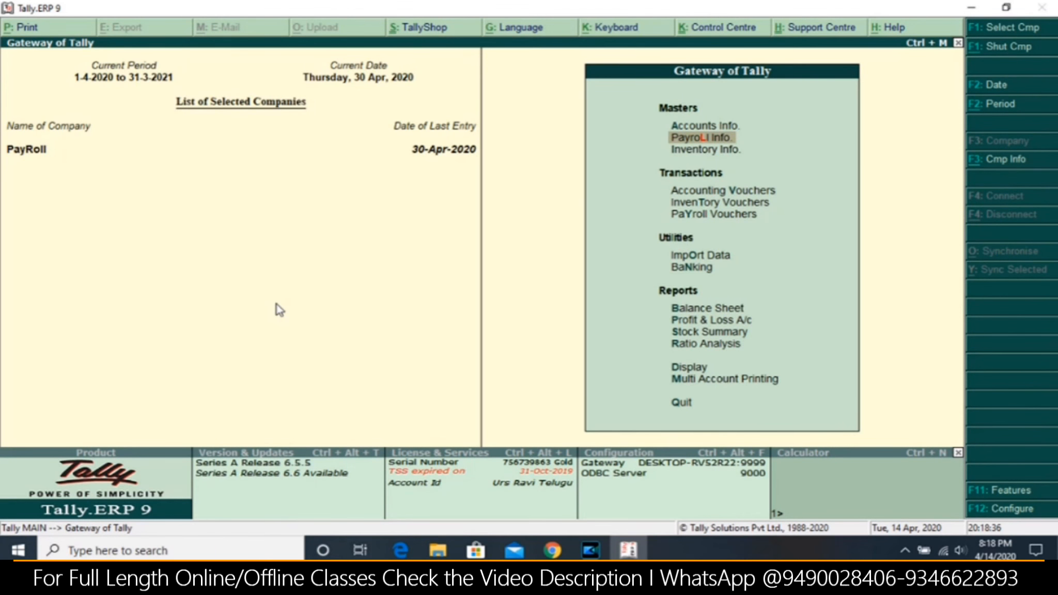
Open the first ADMIN employee's single employee record for alteration under Payroll Info
key(Return)
key(Down)
key(Return)
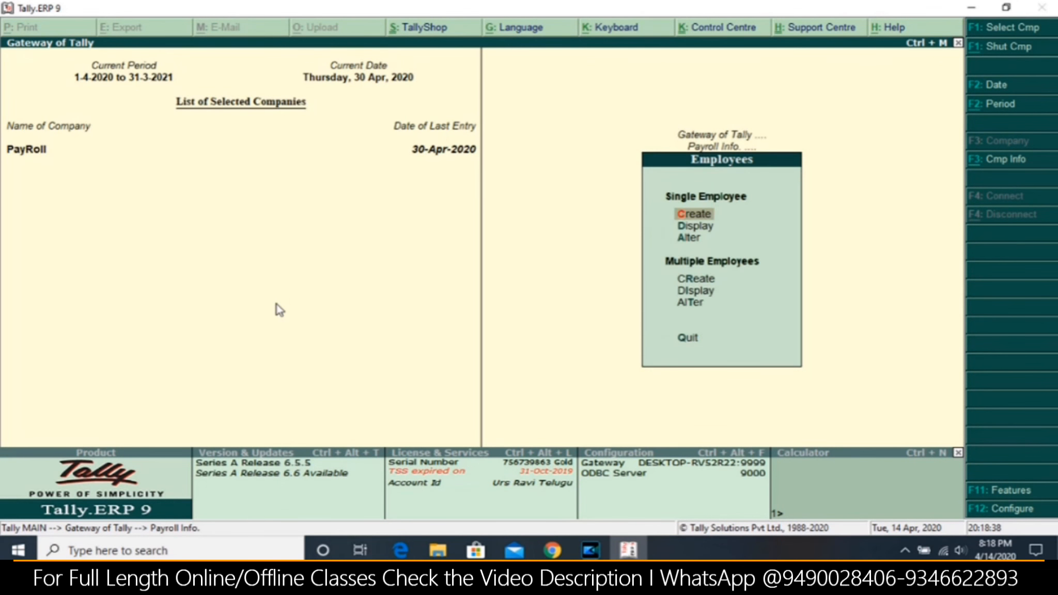
key(Down)
key(Down)
key(Return)
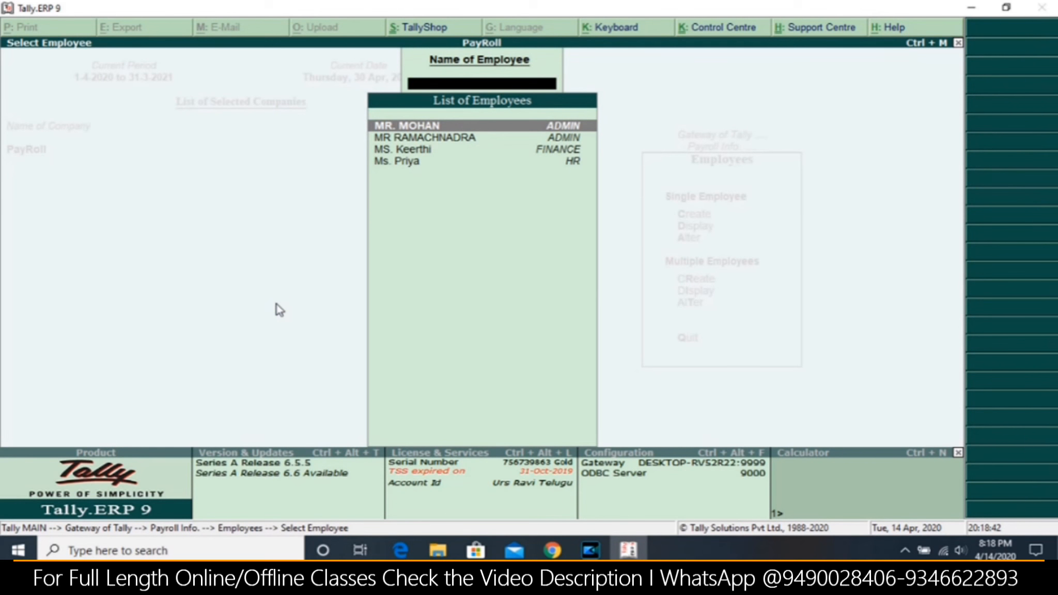
key(Return)
Set the employee's date of resignation/retirement to 1-Jun-2020
key(Return)
key(Return)
key(Return)
key(Return)
key(Return)
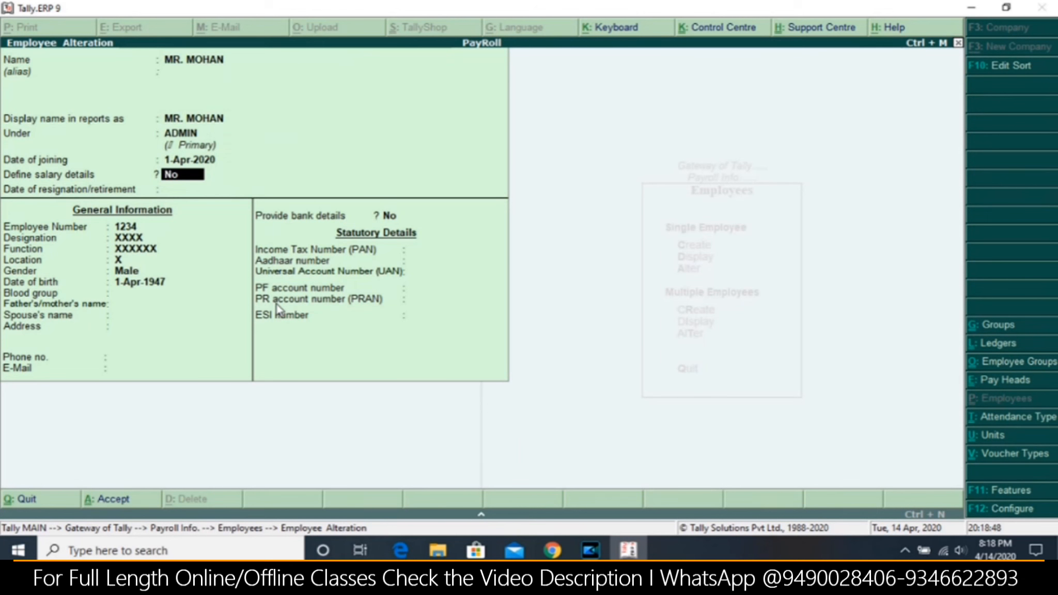
key(Return)
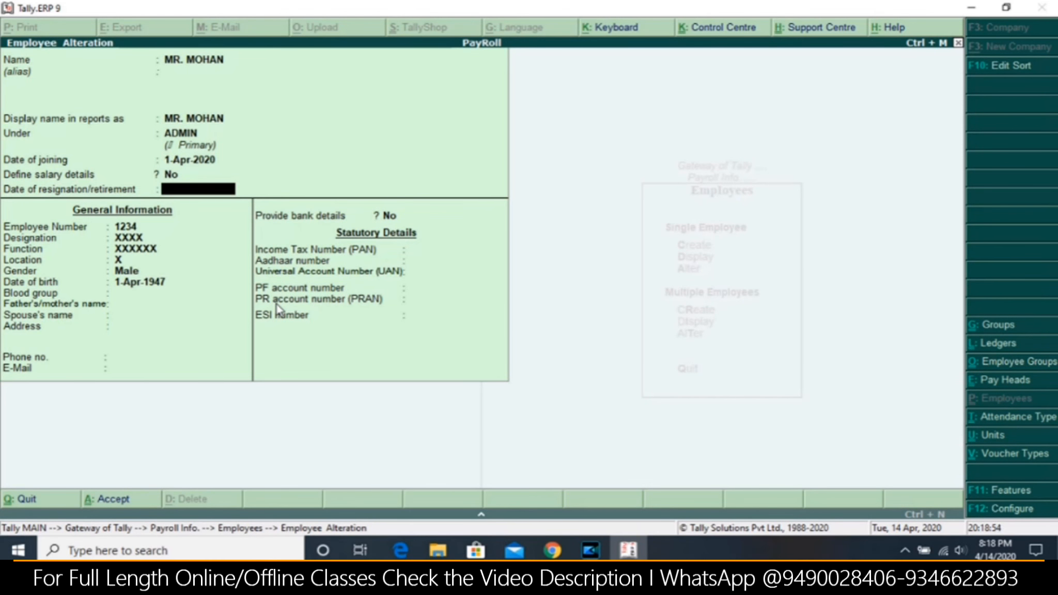
text(16-)
key(BackSpace)
key(BackSpace)
text(-6)
key(Return)
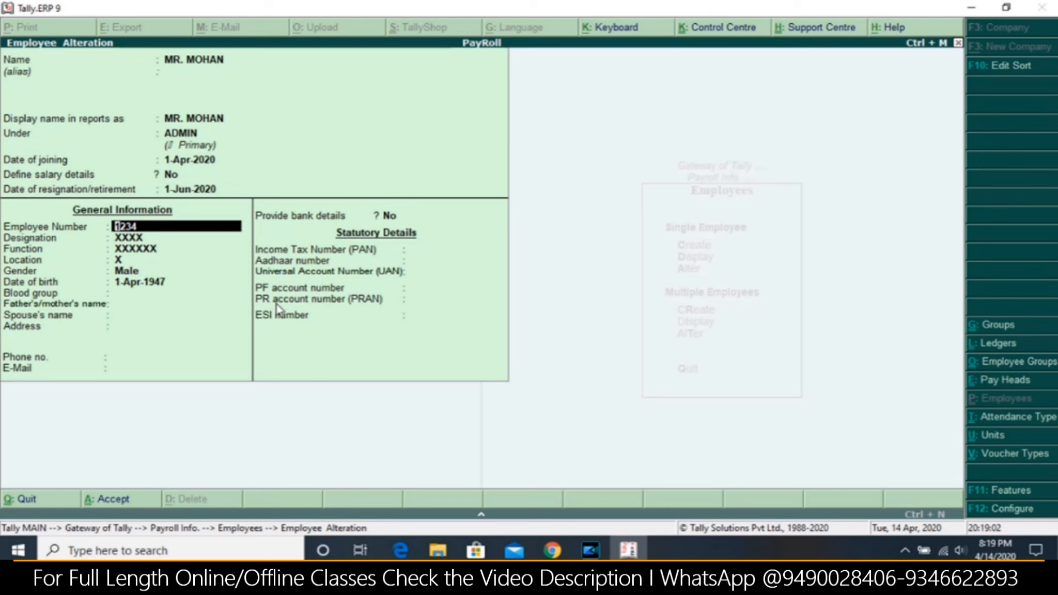
click(987, 580)
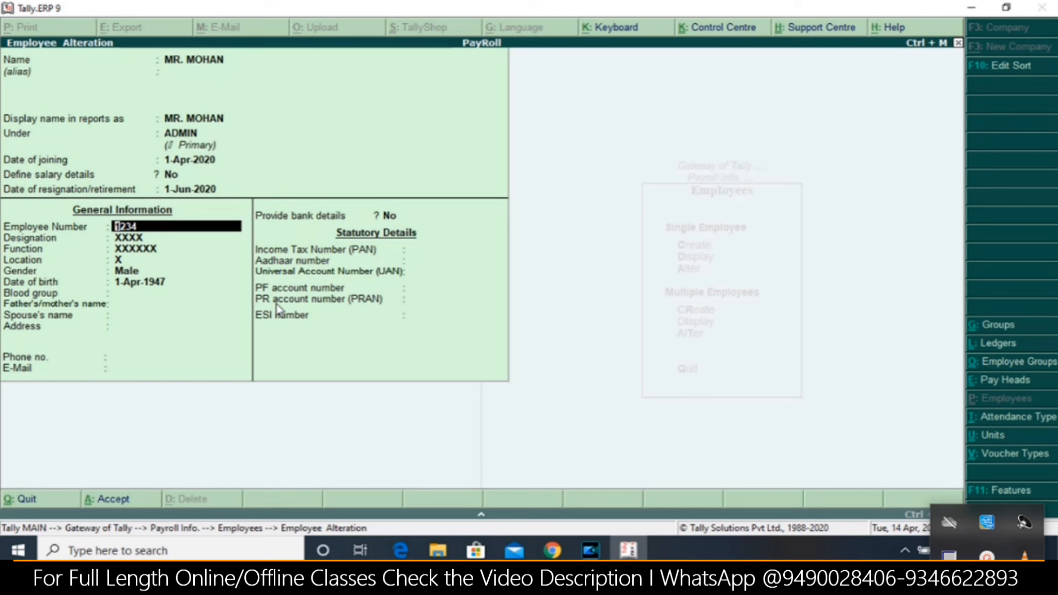
click(986, 553)
key(ctrl+a)
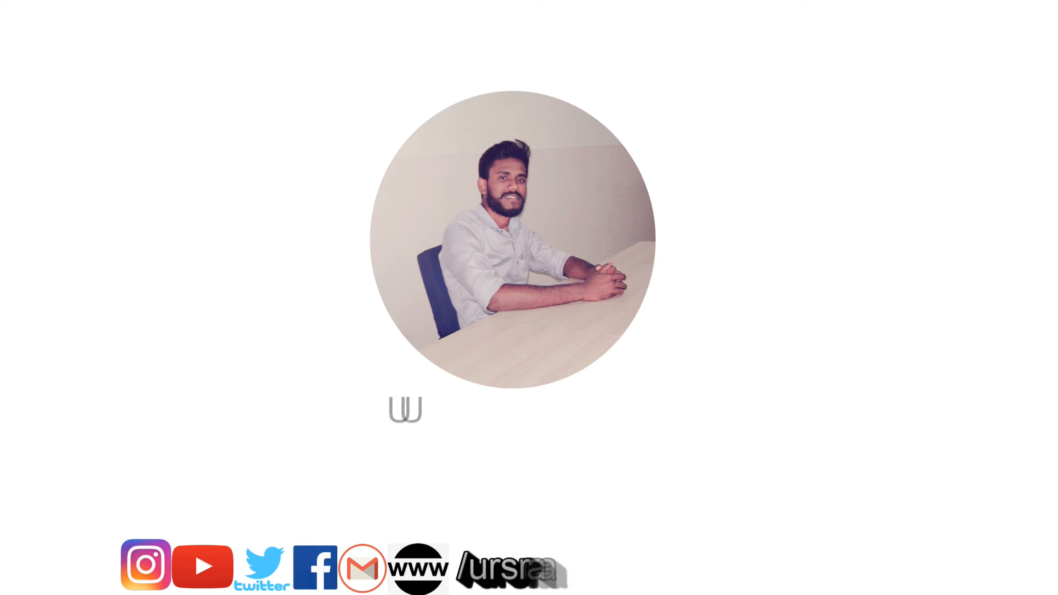